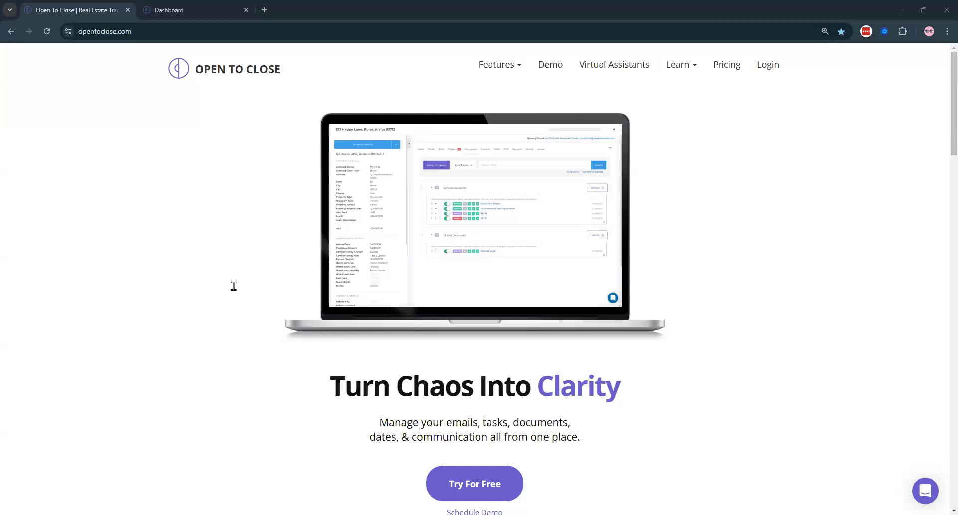
# - Switch to the Open To Close dashboard tab and open the profile account menu
pyautogui.click(200, 8)
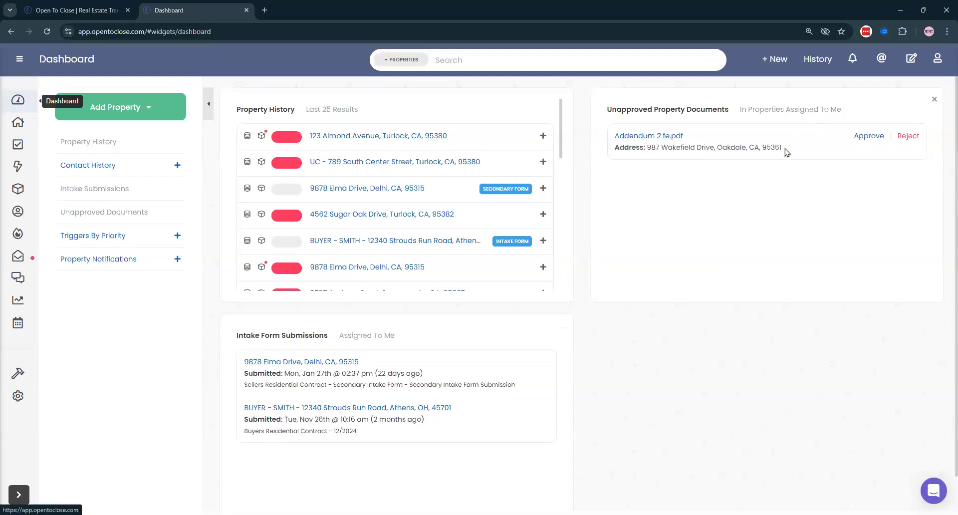
pyautogui.click(937, 60)
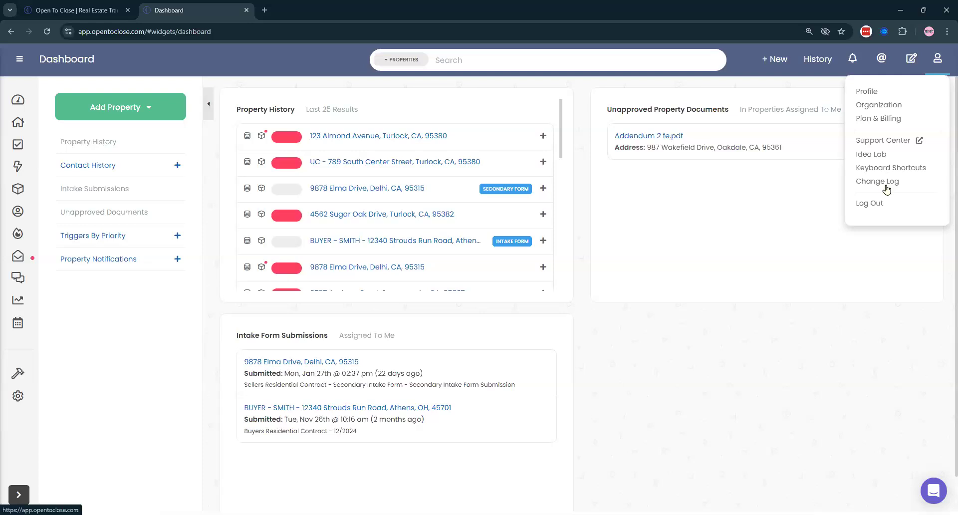
pyautogui.click(866, 186)
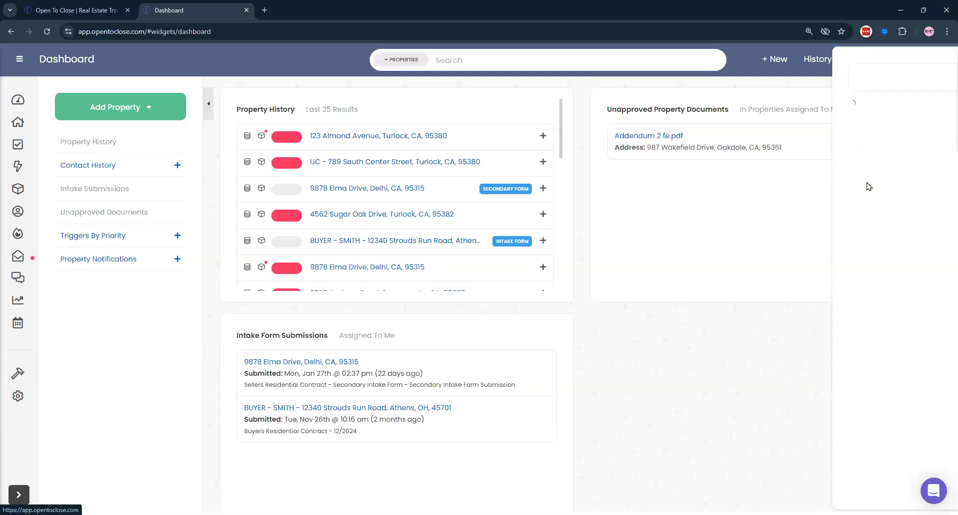
pyautogui.scroll(-1, 826, 198)
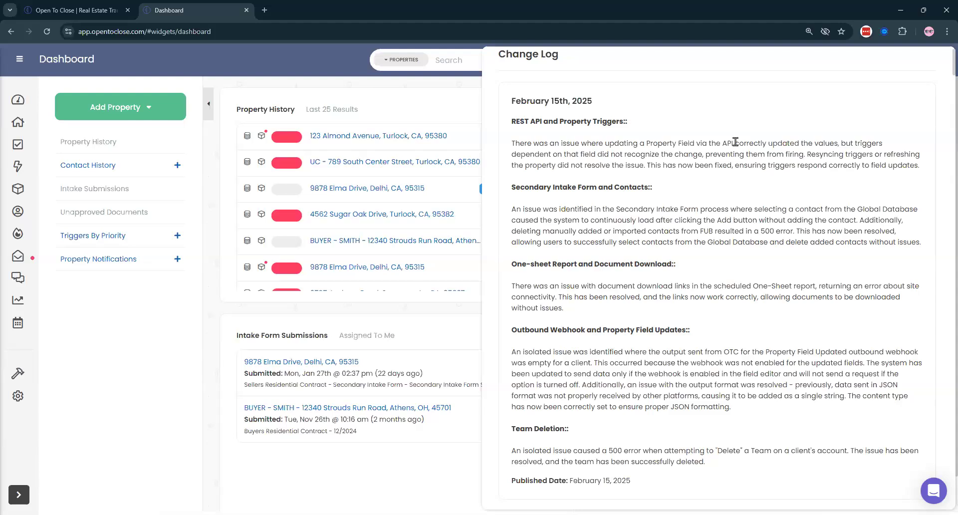
pyautogui.scroll(-1, 649, 150)
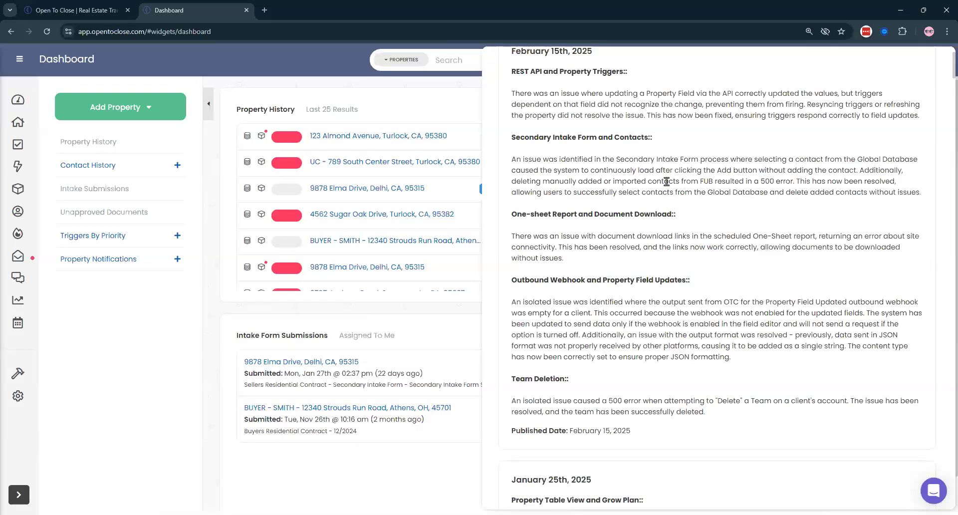
pyautogui.scroll(-1, 666, 181)
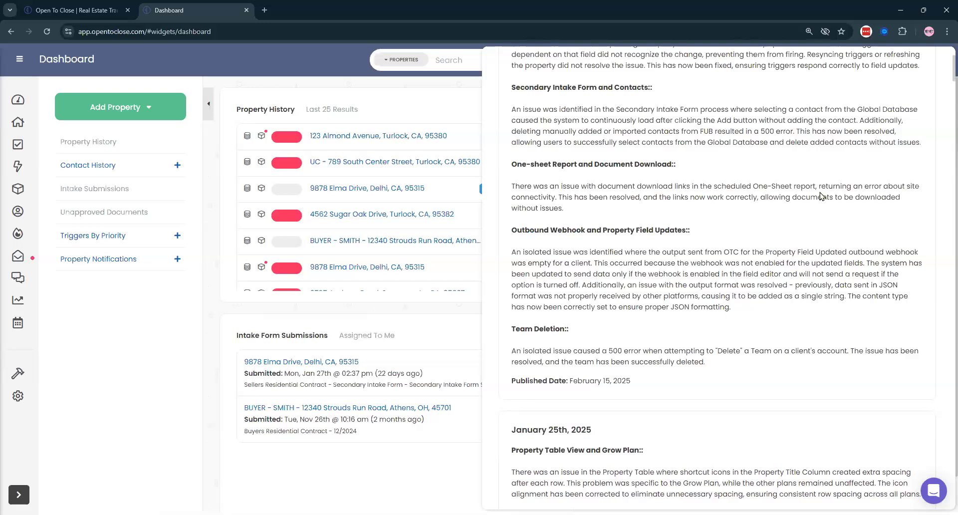
pyautogui.scroll(-1, 820, 196)
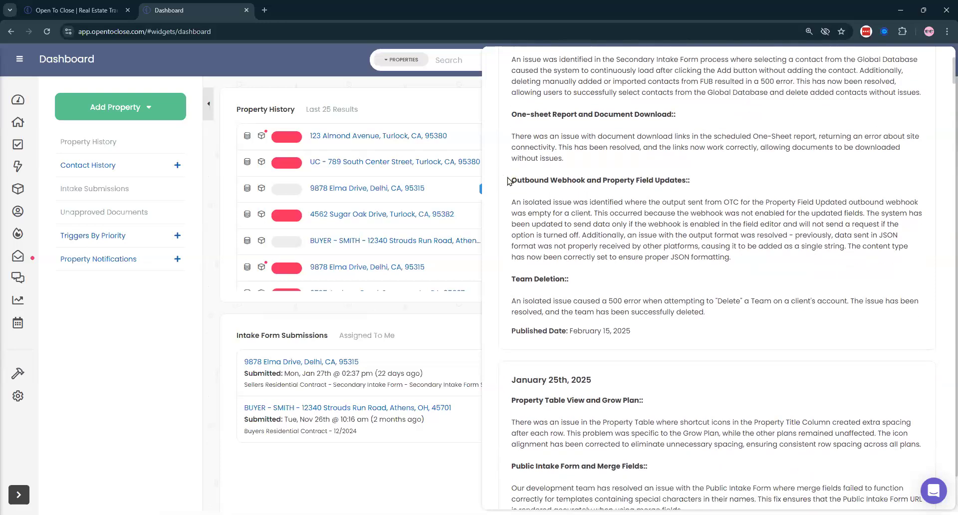
pyautogui.moveTo(509, 181); pyautogui.dragTo(704, 191)
pyautogui.click(644, 213)
pyautogui.scroll(-2, 708, 224)
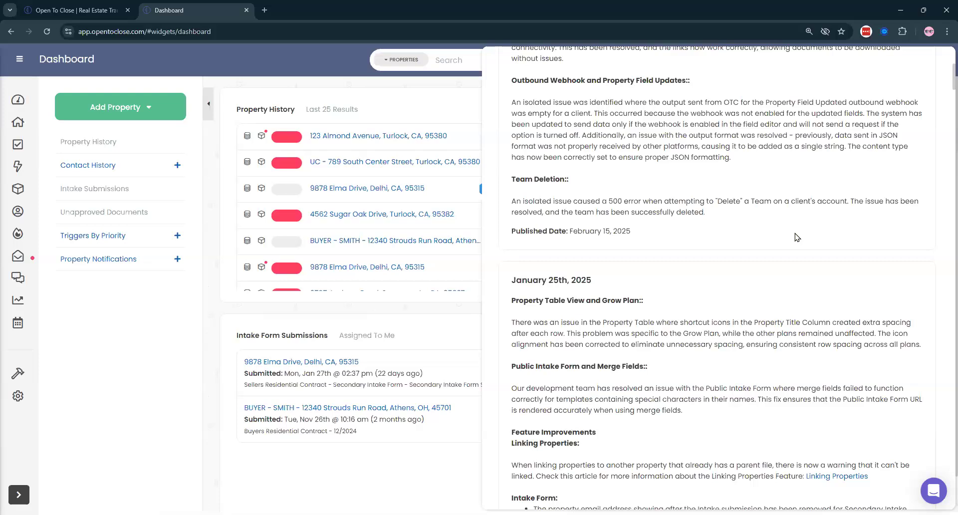
pyautogui.scroll(5, 744, 215)
pyautogui.click(603, 86)
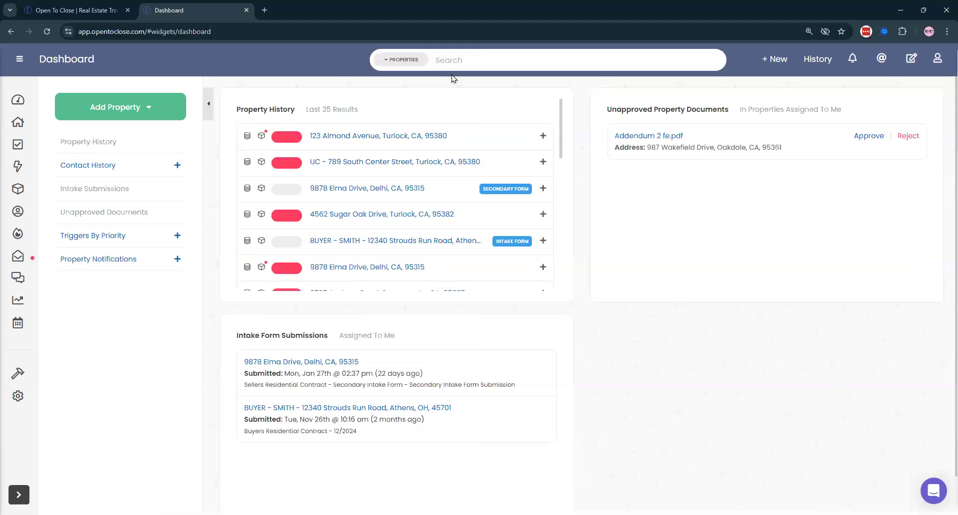
# - Expand the sidebar and go to Settings > Organization & Users
pyautogui.click(20, 60)
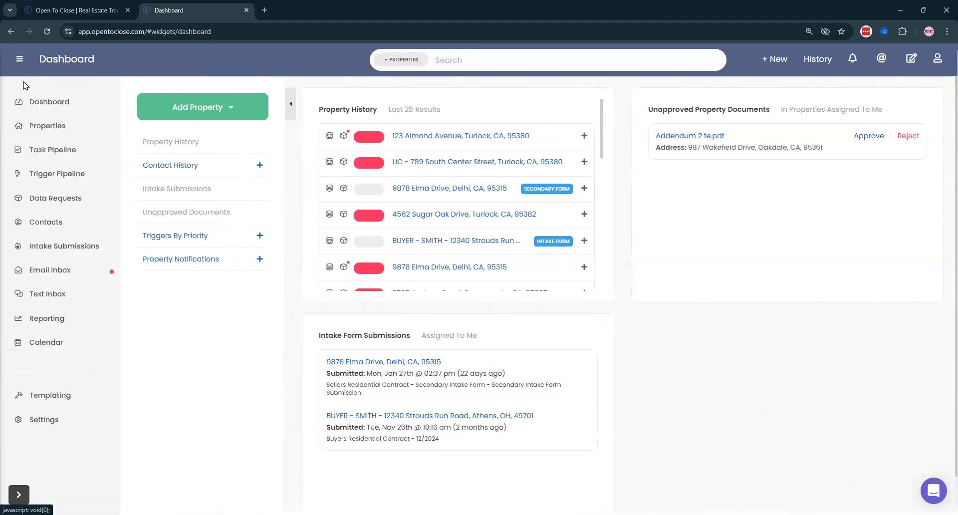
pyautogui.click(34, 428)
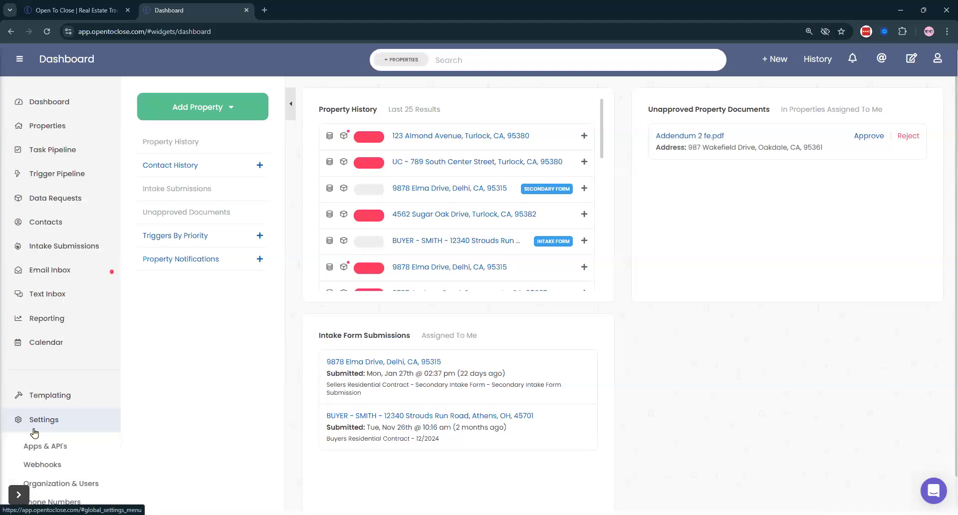
pyautogui.scroll(-3, 75, 422)
pyautogui.click(75, 419)
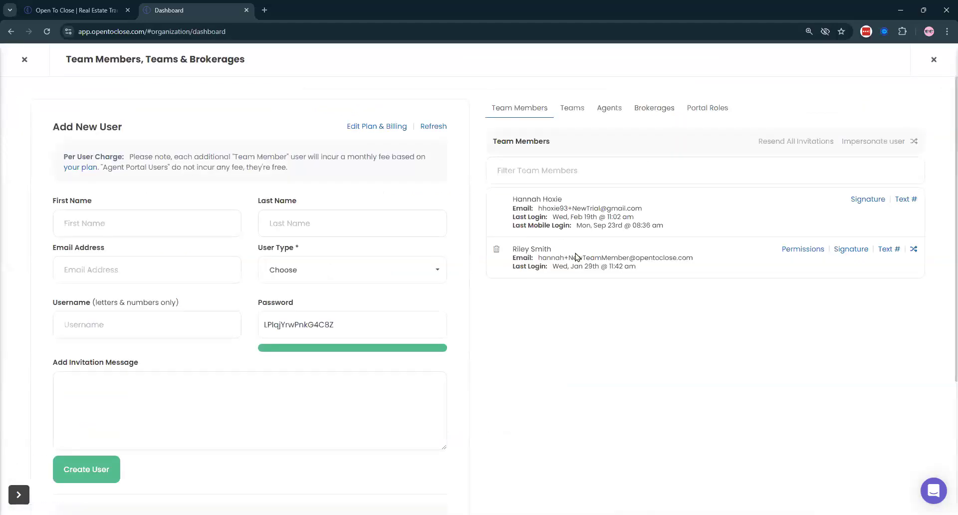
# - Review the team member details and open the second team member's Permissions
pyautogui.moveTo(512, 248); pyautogui.dragTo(712, 280)
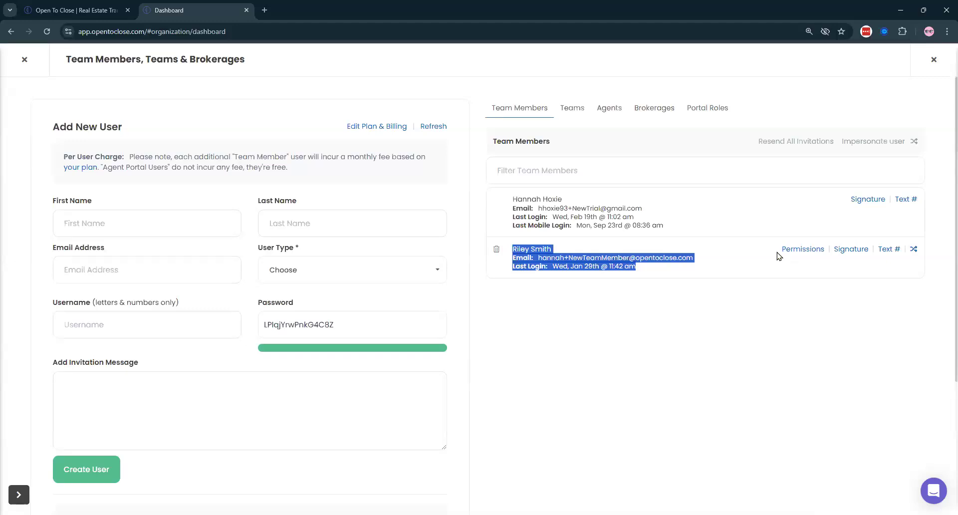
pyautogui.click(520, 252)
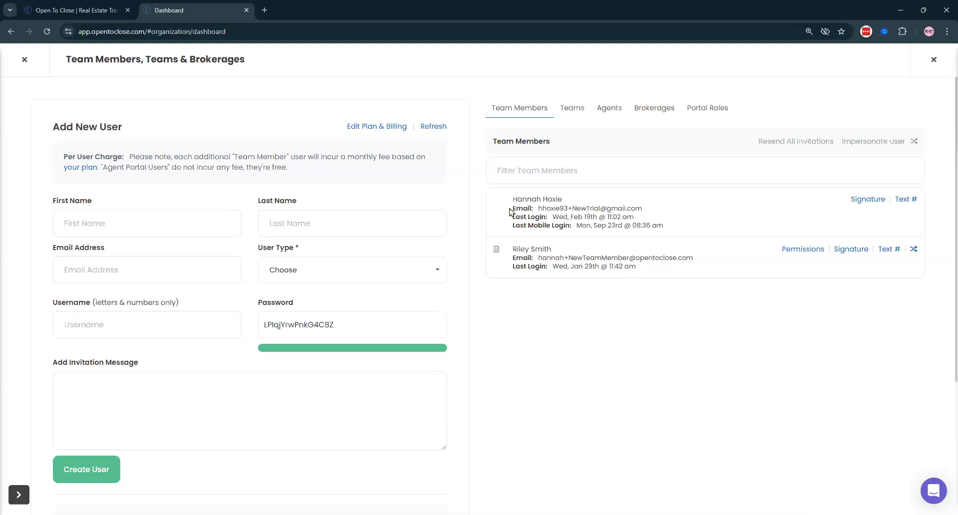
pyautogui.tripleClick(604, 229)
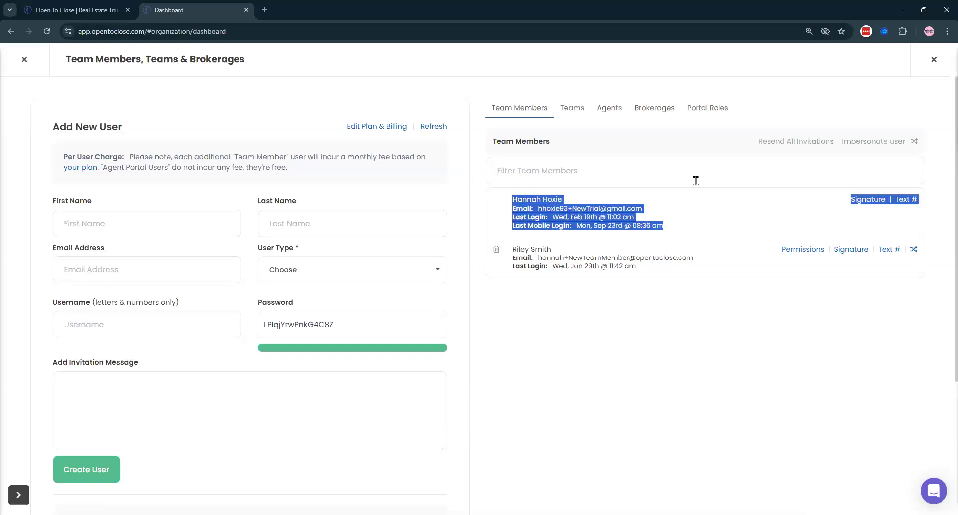
pyautogui.click(598, 290)
pyautogui.moveTo(516, 250); pyautogui.dragTo(669, 271)
pyautogui.click(668, 271)
pyautogui.click(793, 251)
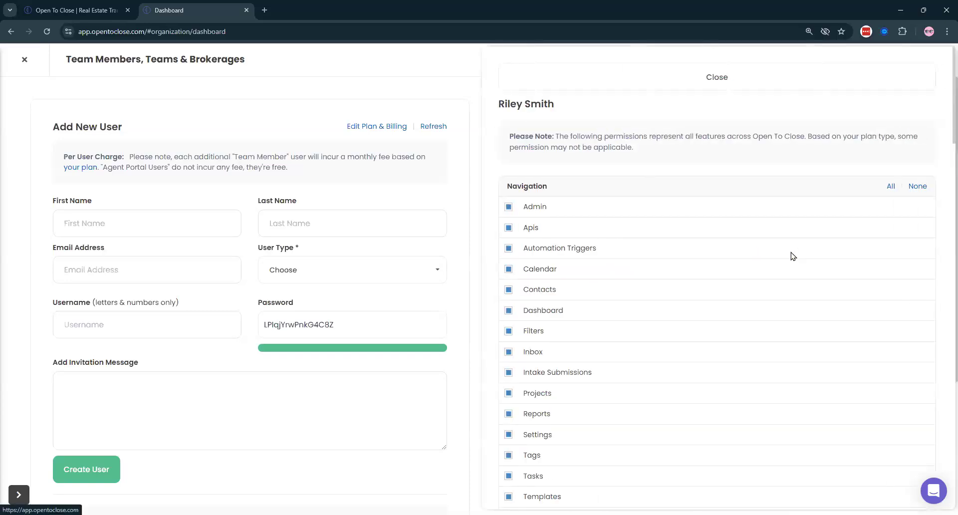
# - Set Navigation, Templates & Settings, API's, Properties and Contacts permissions to None
pyautogui.click(919, 186)
pyautogui.scroll(-7, 920, 187)
pyautogui.click(917, 207)
pyautogui.scroll(-3, 920, 194)
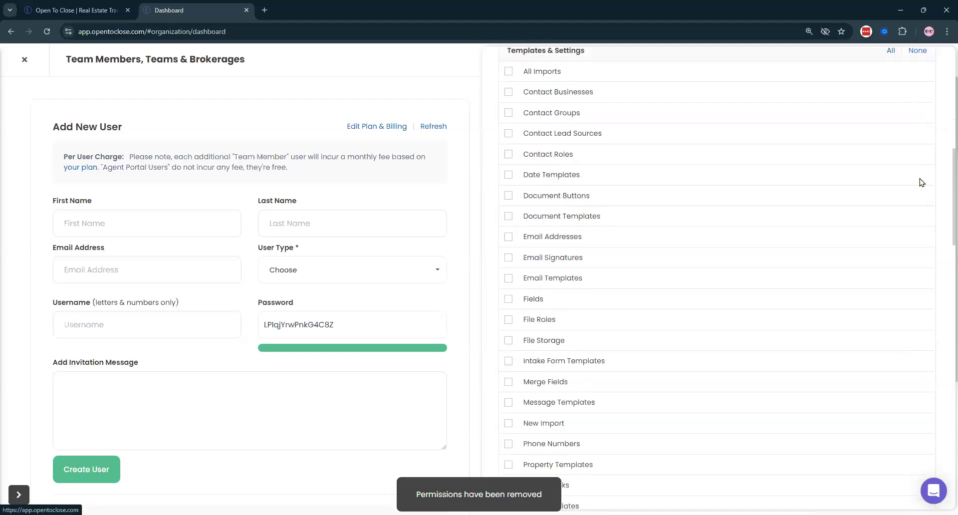
pyautogui.scroll(-9, 920, 175)
pyautogui.click(918, 130)
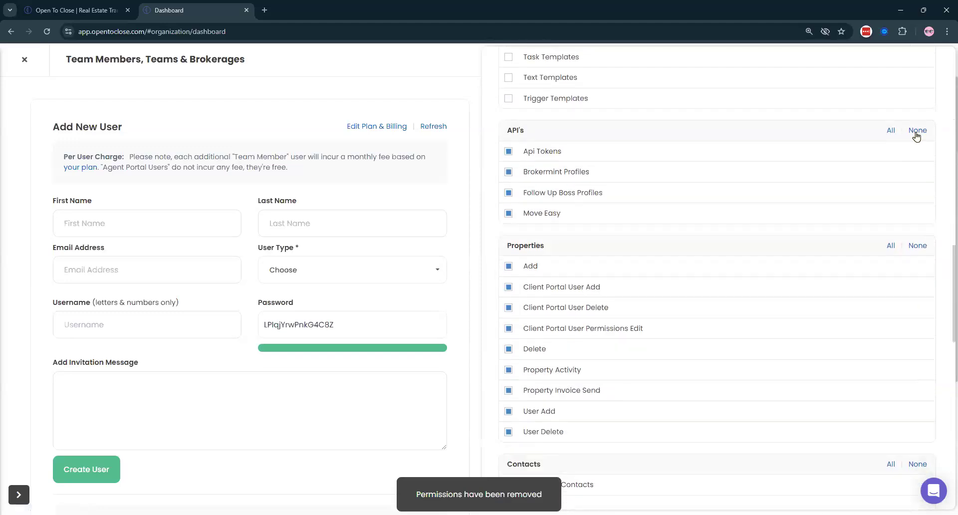
pyautogui.click(925, 246)
pyautogui.scroll(-3, 923, 250)
pyautogui.click(917, 315)
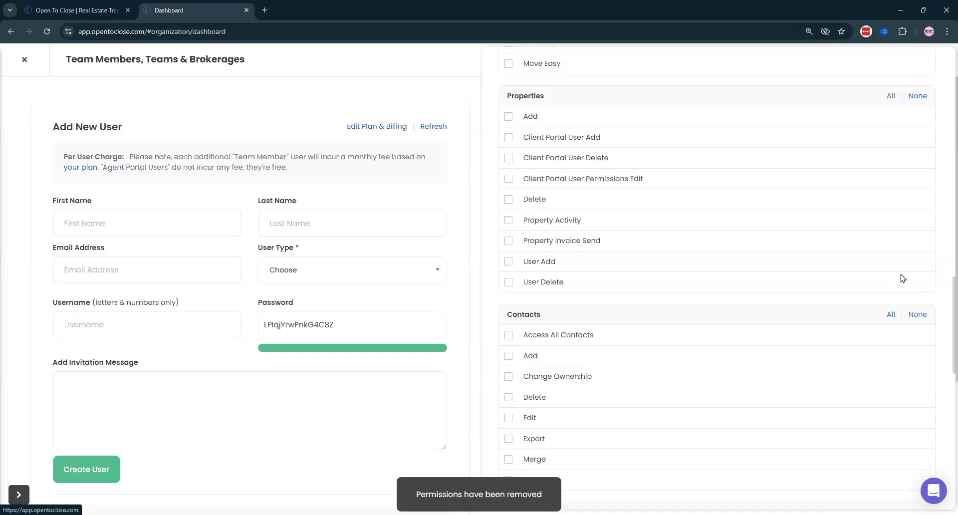
# - Set Imports, Tags, Marketplace and Admin permissions to None
pyautogui.scroll(-12, 898, 239)
pyautogui.scroll(4, 920, 140)
pyautogui.click(917, 113)
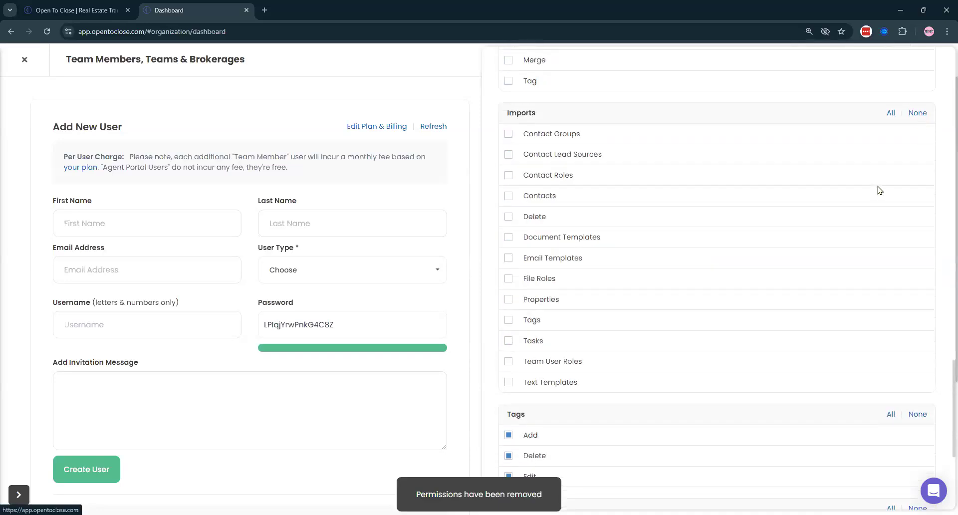
pyautogui.scroll(-2, 879, 190)
pyautogui.click(918, 314)
pyautogui.scroll(-3, 916, 299)
pyautogui.click(918, 262)
pyautogui.click(917, 315)
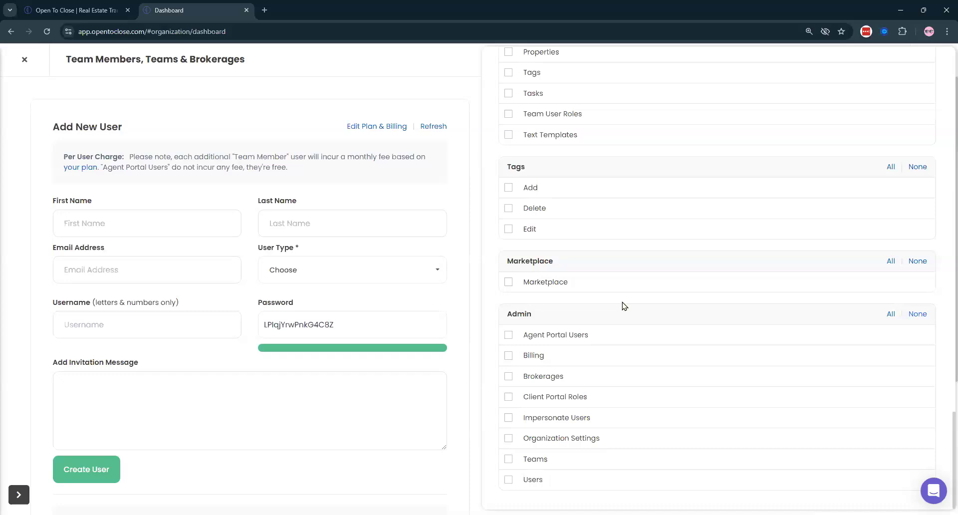
# - Grant All on Admin, Marketplace, Tags and Contacts permissions
pyautogui.click(891, 314)
pyautogui.click(891, 264)
pyautogui.click(891, 169)
pyautogui.scroll(5, 878, 229)
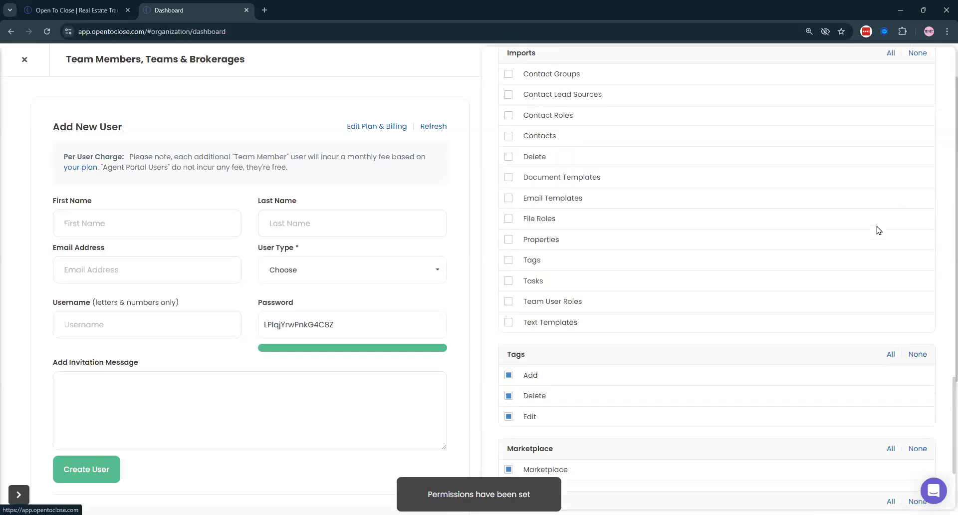
pyautogui.scroll(2, 897, 212)
pyautogui.scroll(5, 885, 300)
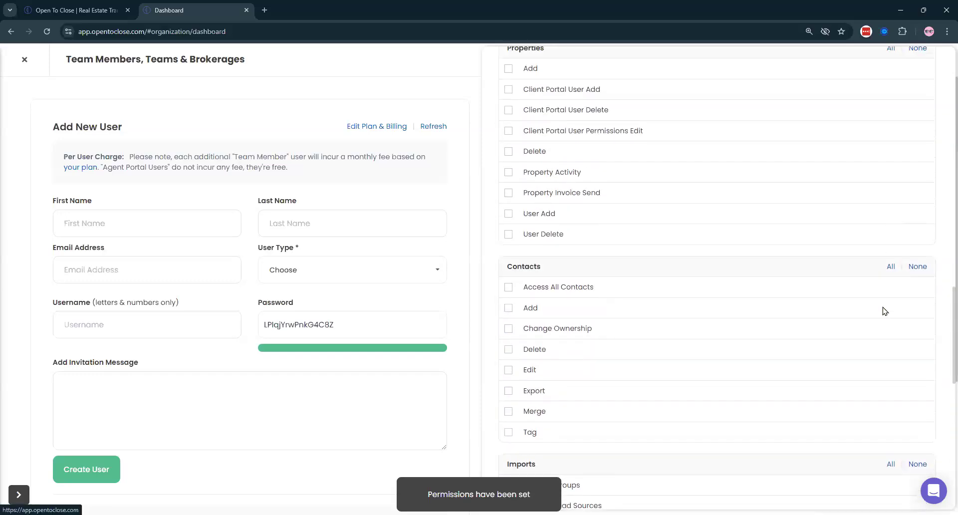
pyautogui.click(892, 267)
# - Grant All on API's, Templates & Settings and Navigation, then close the permissions panel
pyautogui.scroll(6, 889, 349)
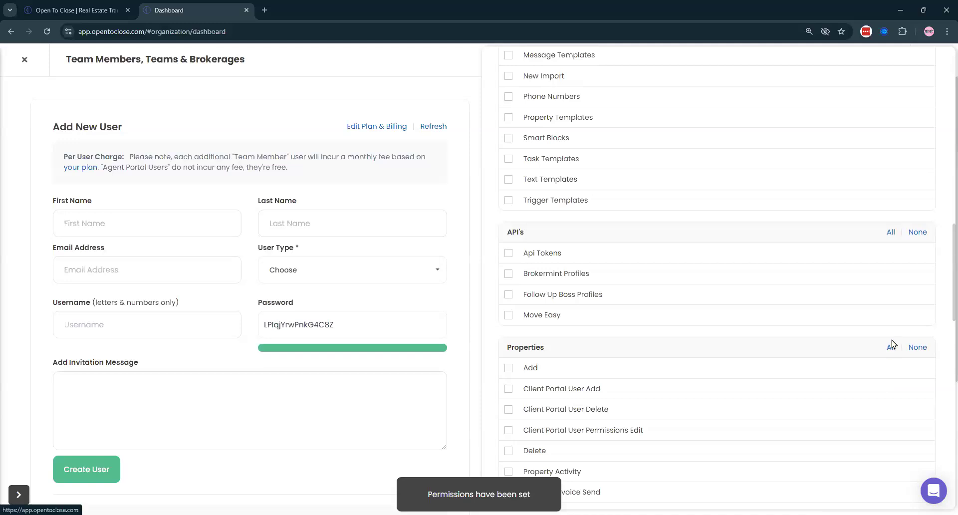
pyautogui.click(890, 232)
pyautogui.scroll(9, 848, 264)
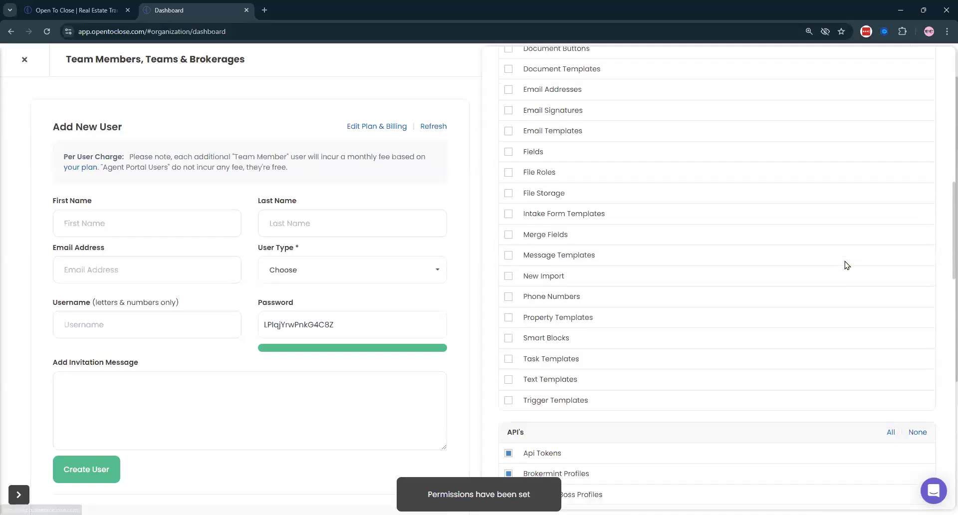
pyautogui.scroll(1, 881, 215)
pyautogui.click(891, 206)
pyautogui.scroll(8, 846, 205)
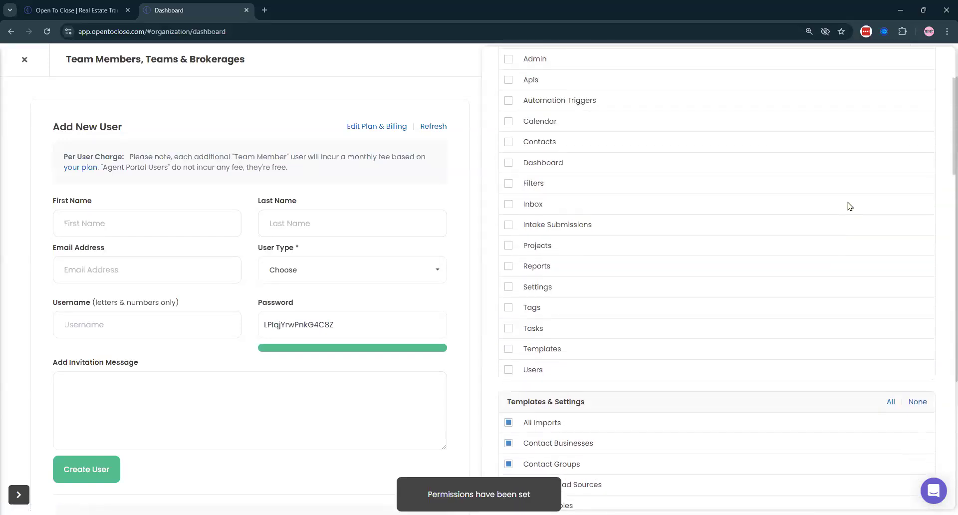
pyautogui.click(890, 188)
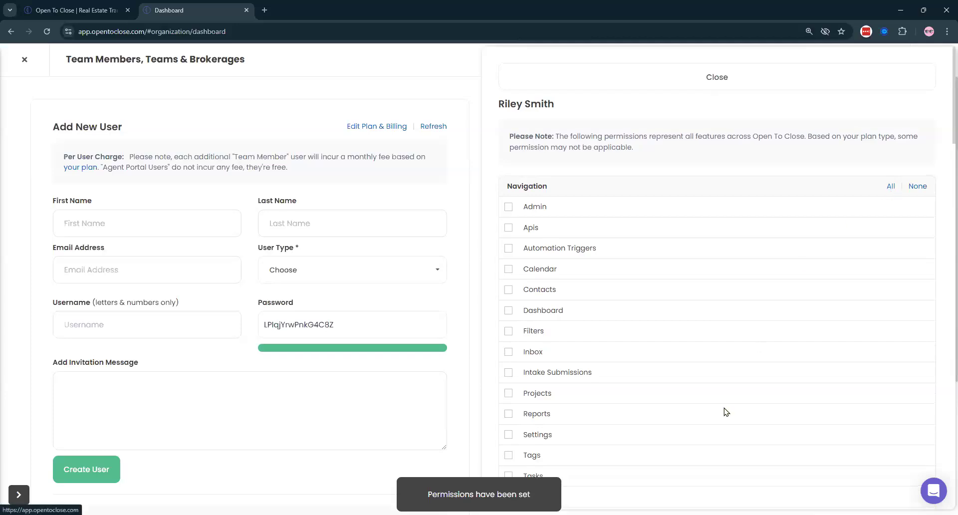
pyautogui.click(532, 82)
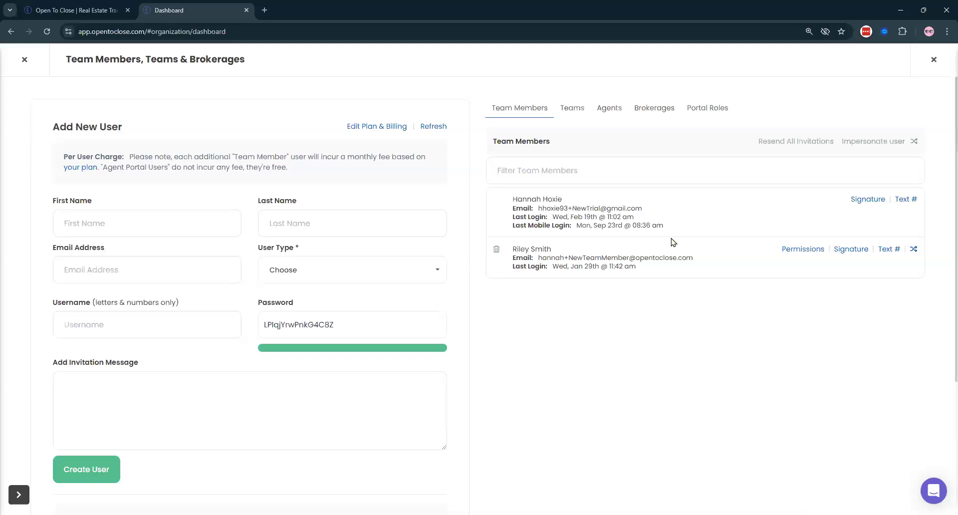
# - View the Closing Team's users from the Teams list, then close that panel
pyautogui.click(570, 112)
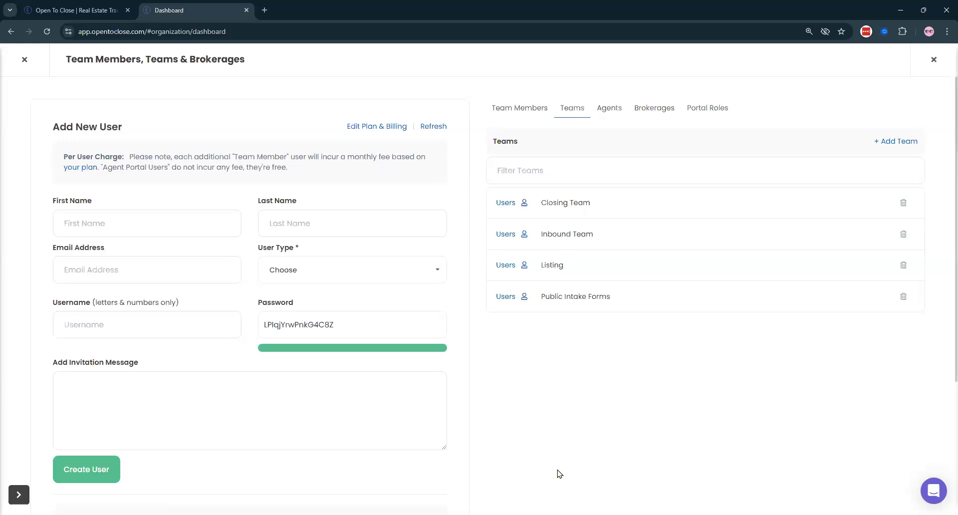
pyautogui.click(505, 203)
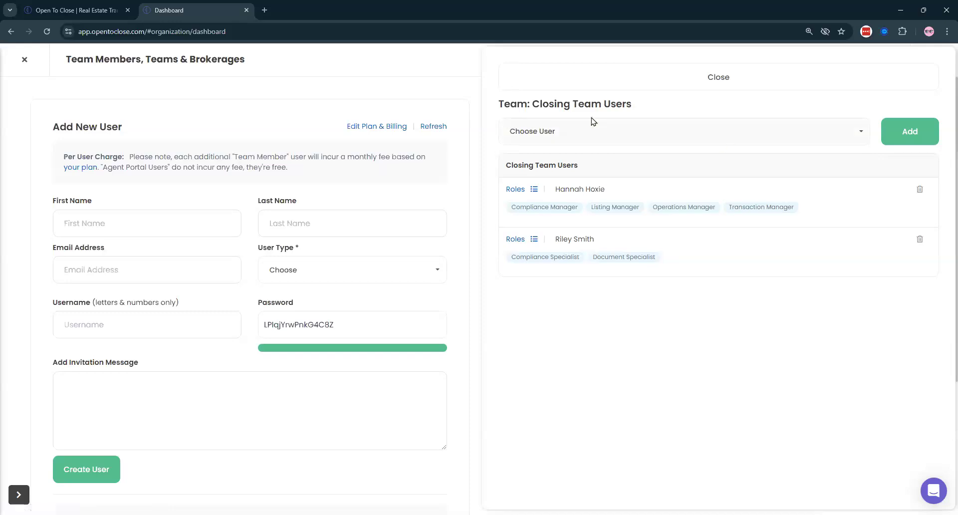
pyautogui.moveTo(552, 248); pyautogui.dragTo(633, 251)
pyautogui.click(858, 250)
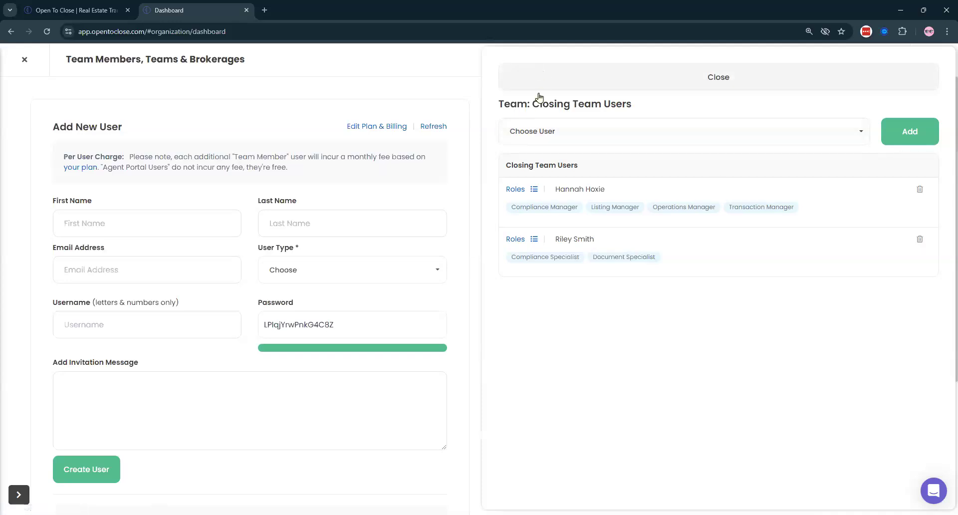
pyautogui.click(542, 75)
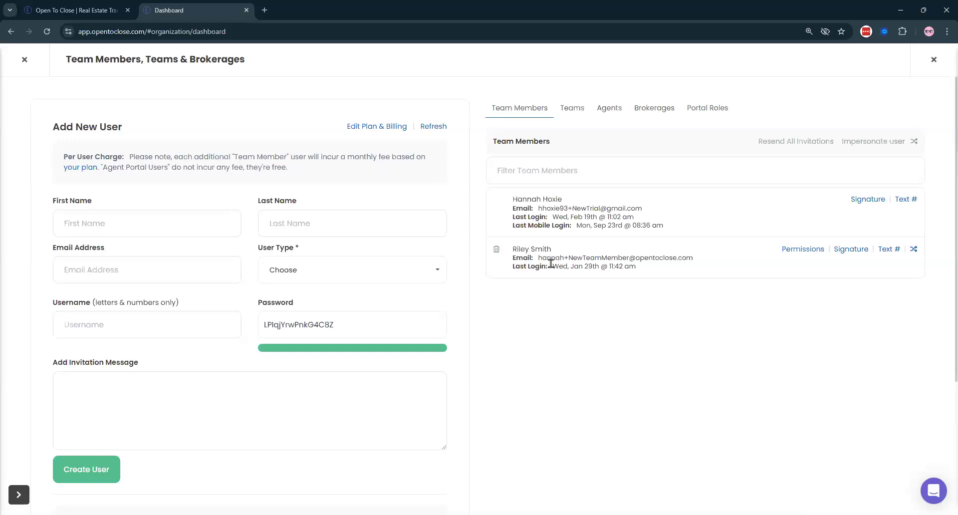
pyautogui.tripleClick(573, 200)
pyautogui.click(637, 467)
# - Close Team Members, collapse the sidebar, then read through the Change Log and close it
pyautogui.click(24, 59)
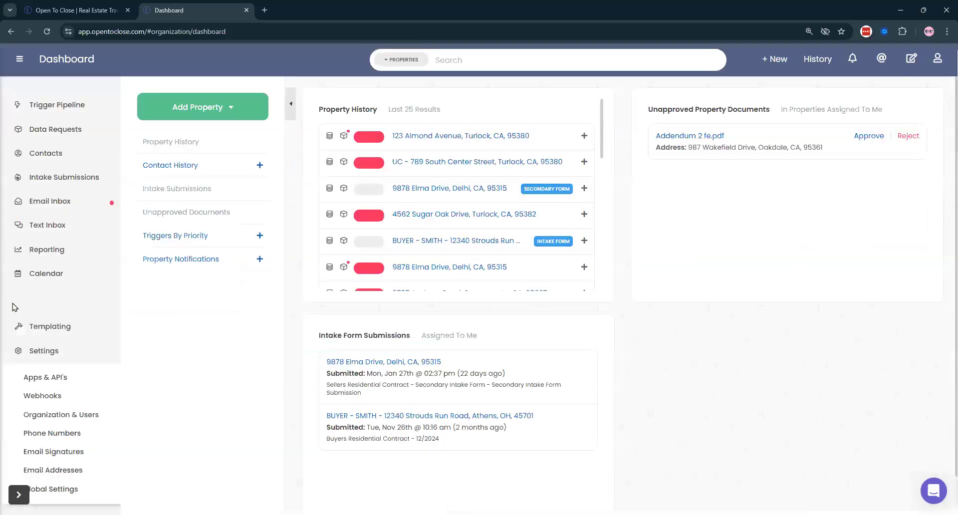
pyautogui.click(19, 61)
pyautogui.click(937, 58)
pyautogui.click(899, 102)
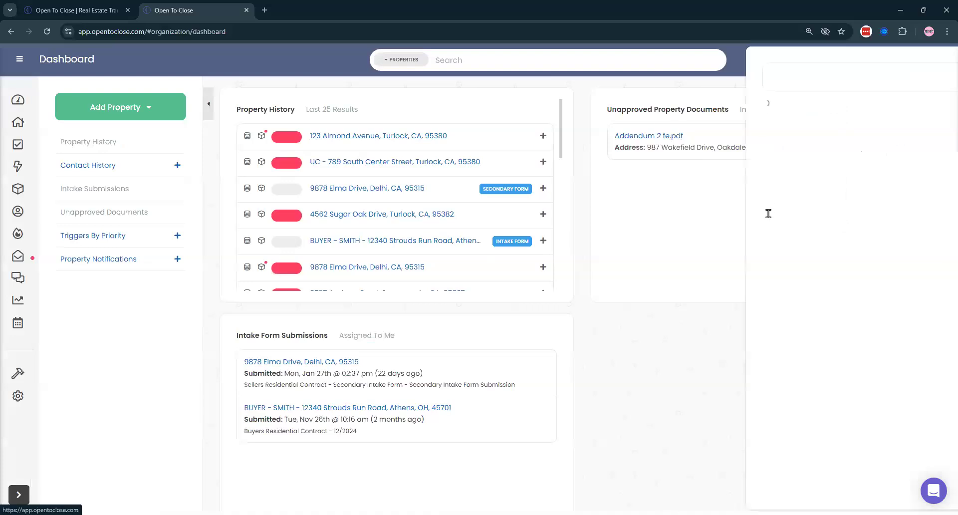
pyautogui.scroll(-10, 586, 277)
pyautogui.scroll(-5, 586, 277)
pyautogui.scroll(-3, 694, 299)
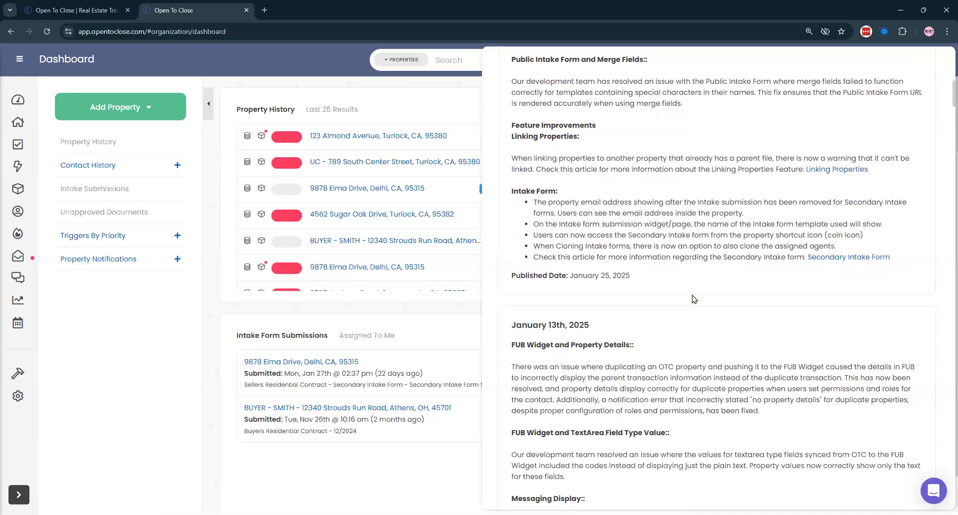
pyautogui.scroll(-4, 693, 299)
pyautogui.scroll(2, 703, 333)
pyautogui.scroll(20, 704, 333)
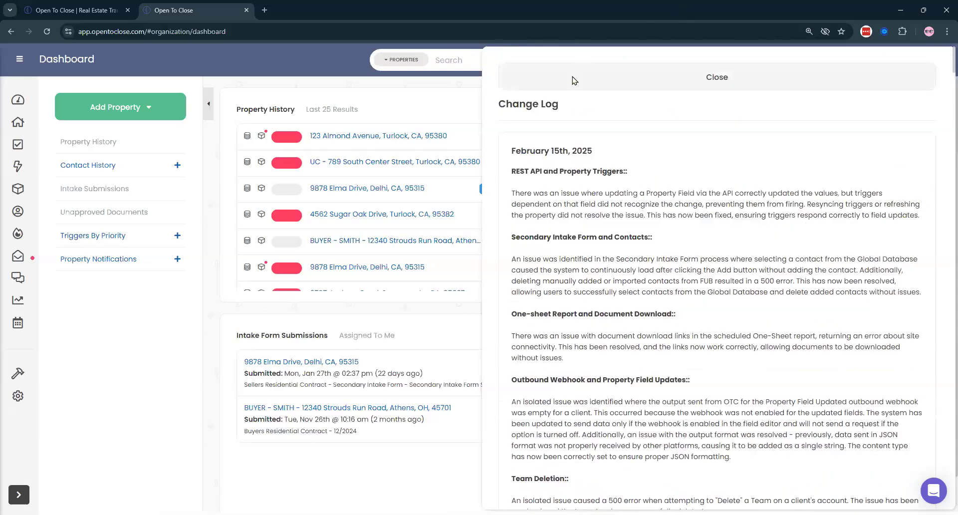
pyautogui.click(574, 80)
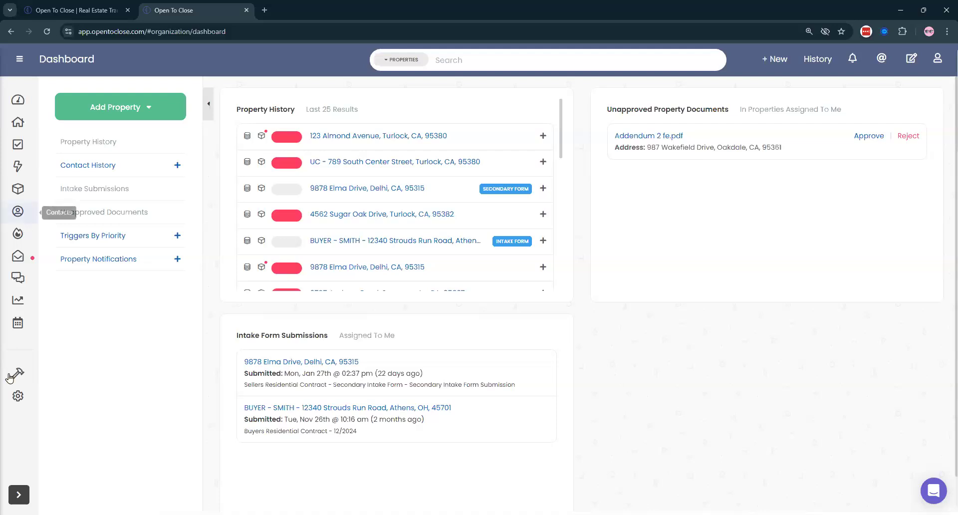
# - Open the Smart Blocks settings list and inspect the (B) Appraisal Expectations OTC2 block
pyautogui.click(18, 396)
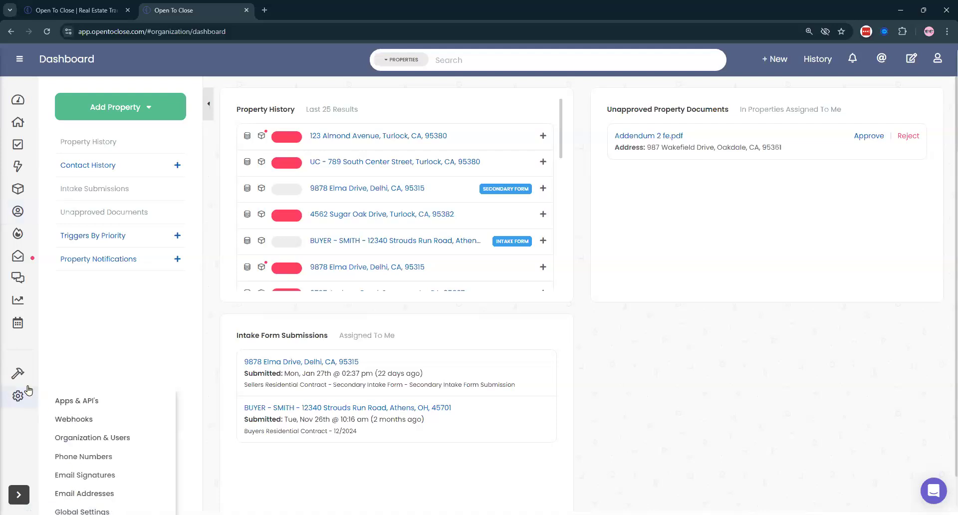
pyautogui.scroll(-5, 79, 453)
pyautogui.click(78, 451)
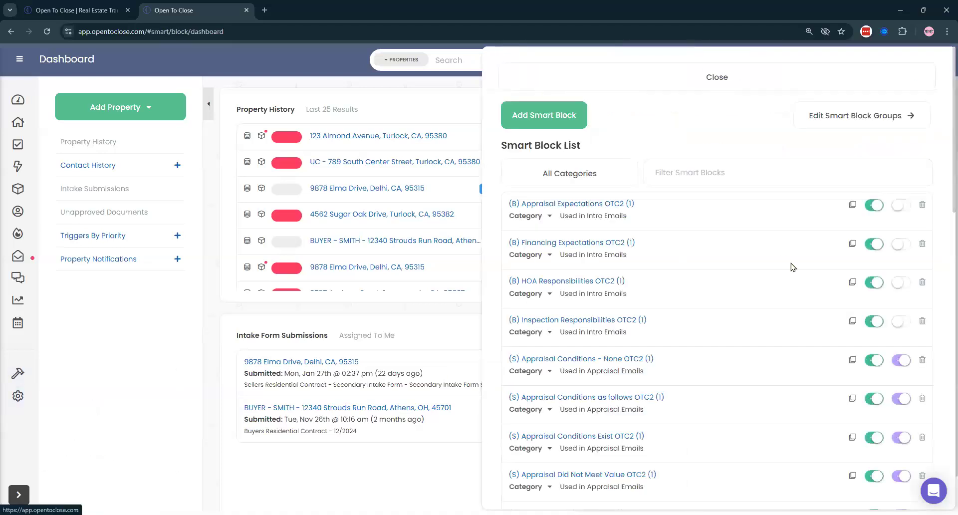
pyautogui.scroll(-3, 779, 252)
pyautogui.scroll(5, 774, 252)
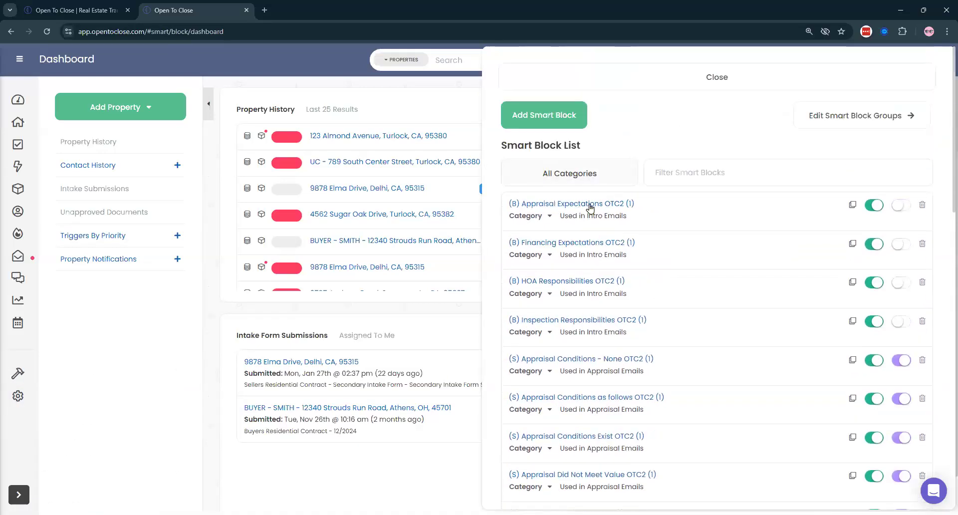
pyautogui.click(594, 204)
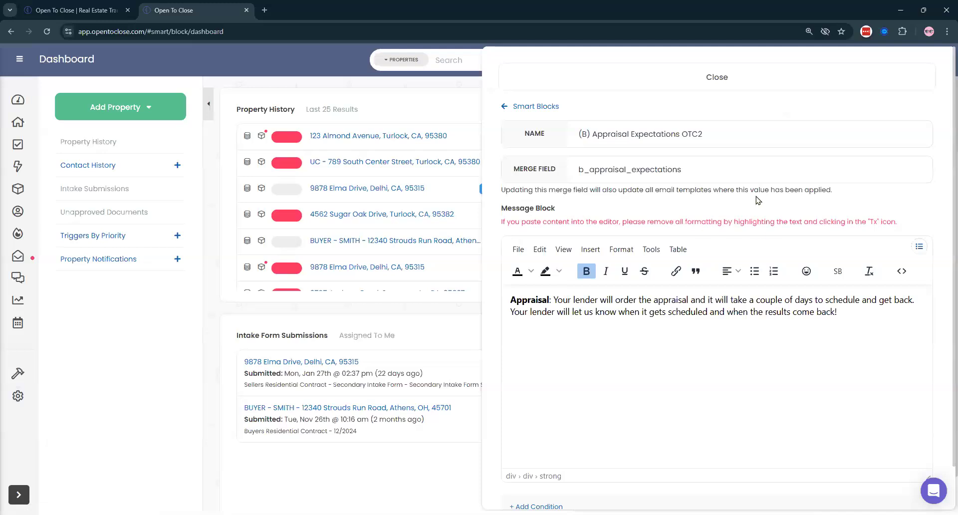
pyautogui.scroll(1, 766, 196)
pyautogui.click(539, 105)
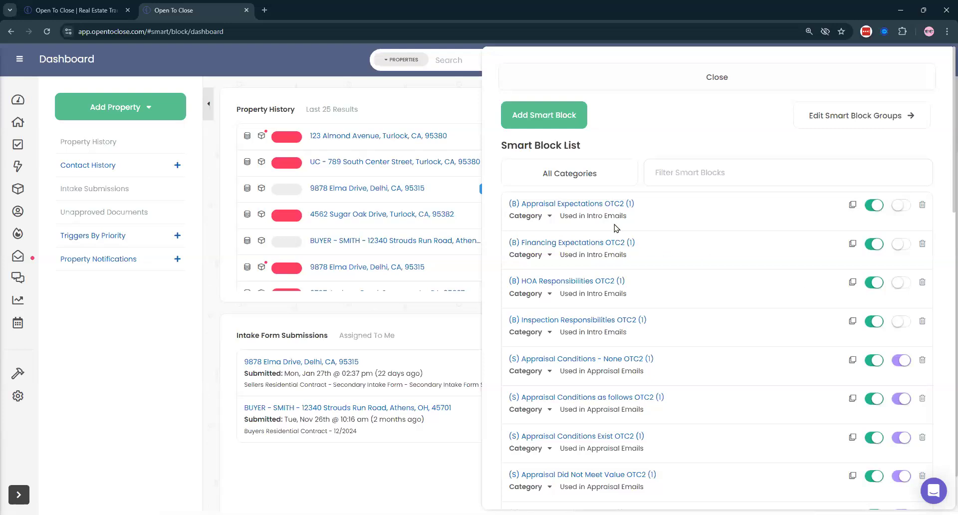
# - Reopen (B) Appraisal Expectations OTC2 to review its contents, then return to the list
pyautogui.click(594, 205)
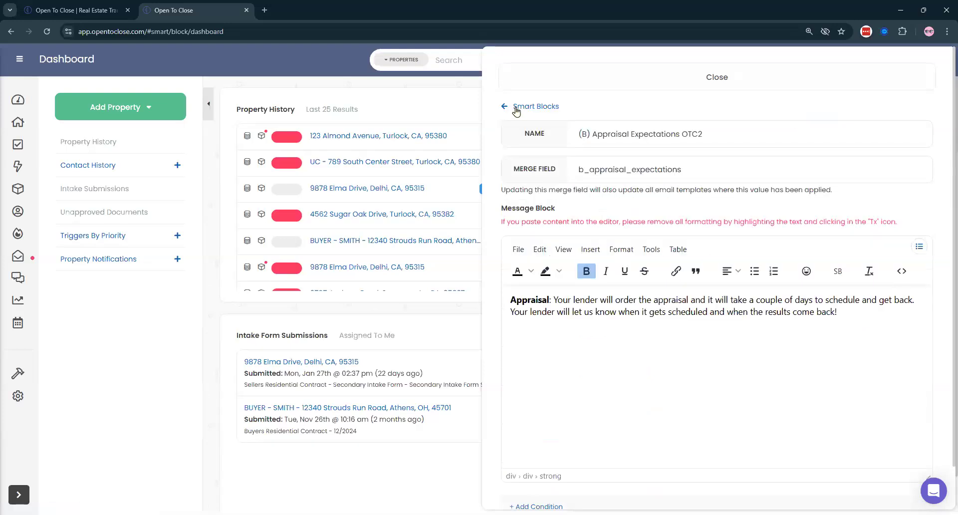
pyautogui.scroll(-1, 758, 235)
pyautogui.scroll(1, 764, 244)
pyautogui.click(525, 106)
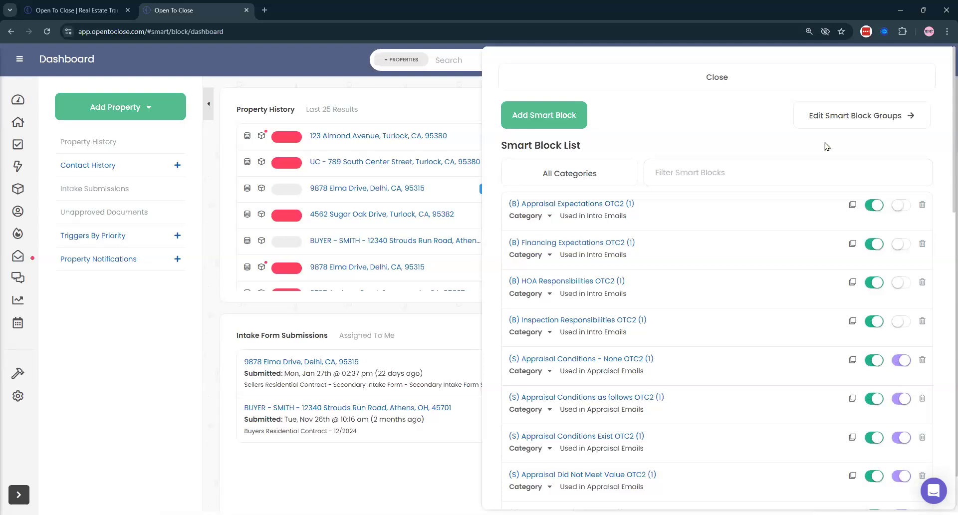
pyautogui.scroll(-3, 826, 146)
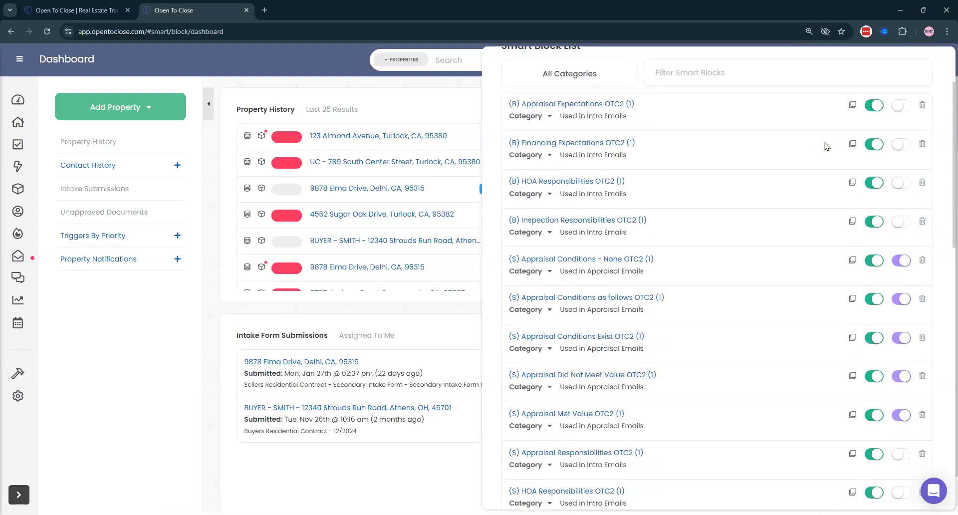
pyautogui.scroll(3, 741, 211)
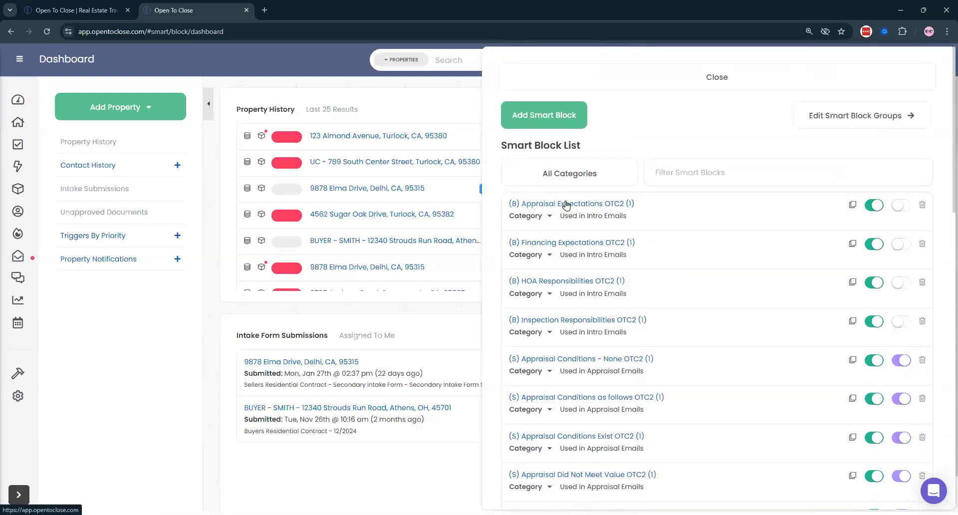
# - Check the block once more, switch on its Activate Smart Block toggle and close the list
pyautogui.click(584, 203)
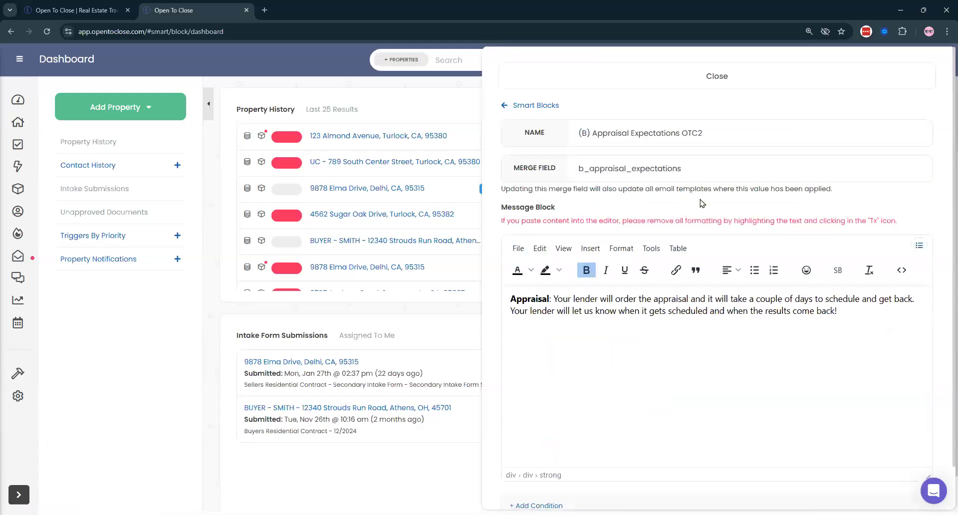
pyautogui.scroll(1, 738, 195)
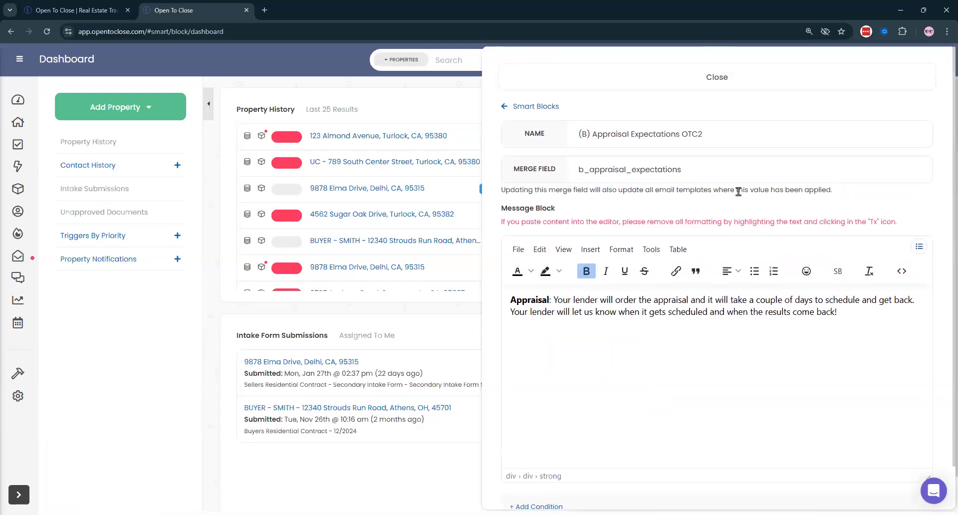
pyautogui.scroll(-1, 738, 192)
pyautogui.scroll(1, 566, 126)
pyautogui.click(532, 107)
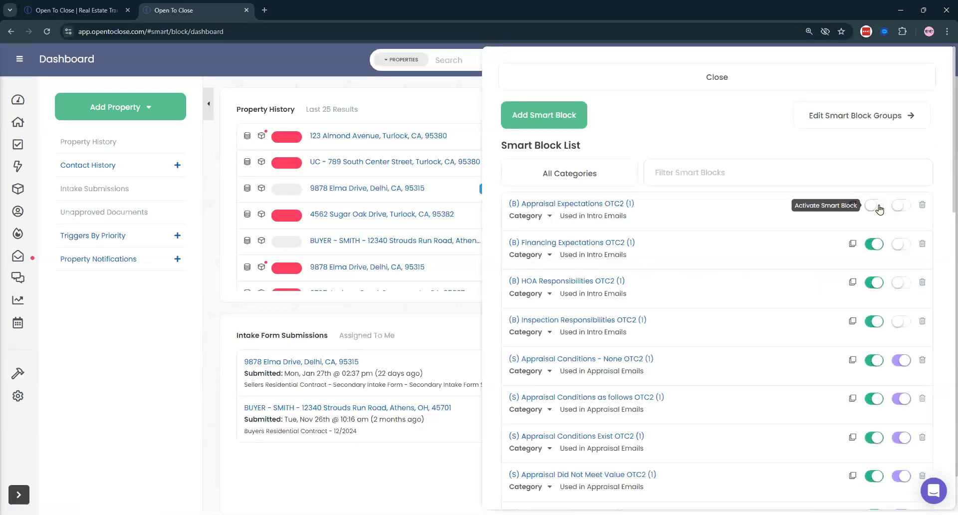
pyautogui.click(877, 206)
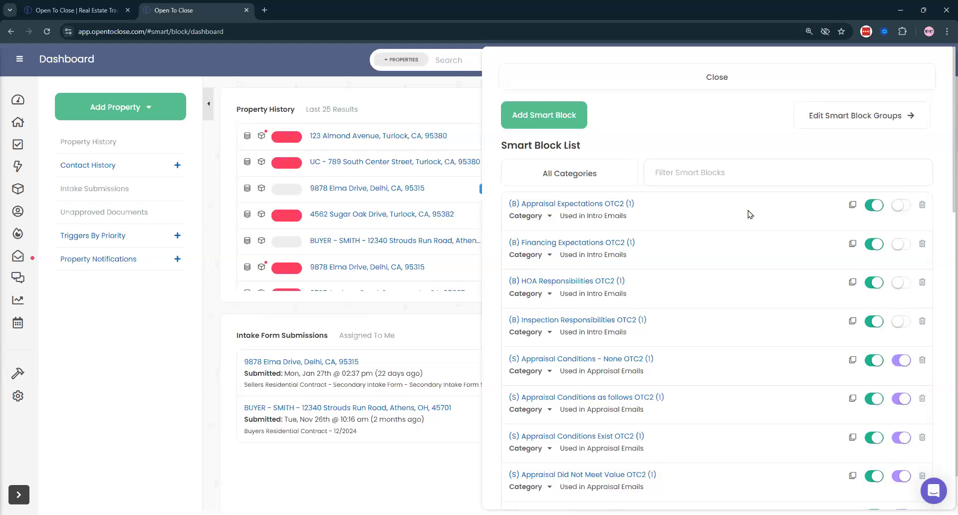
pyautogui.click(708, 79)
# - Log out, sign in with a different saved account, and open its Smart Blocks list
pyautogui.click(926, 73)
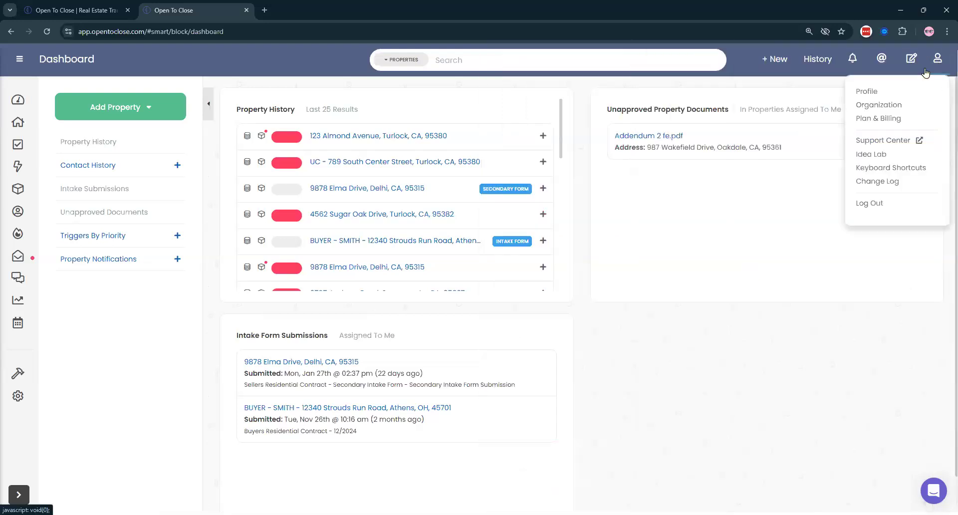
pyautogui.click(869, 204)
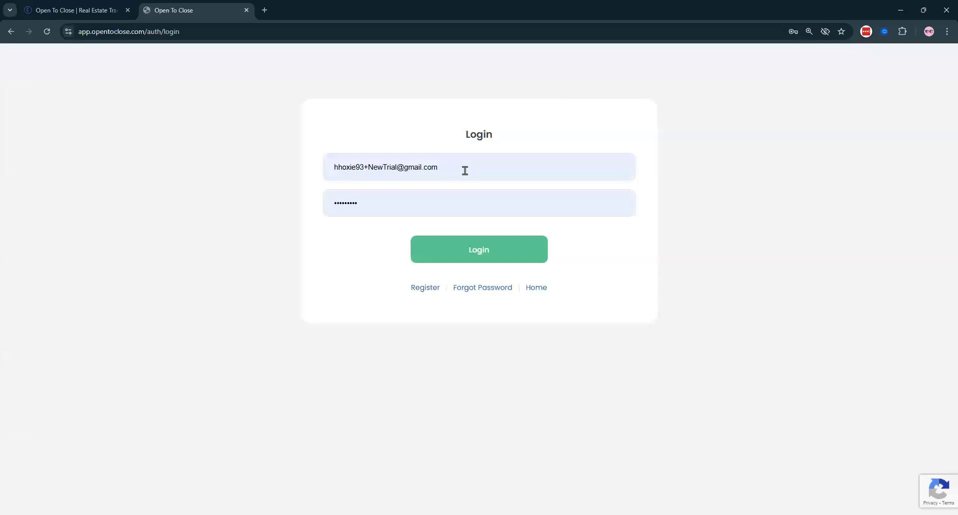
pyautogui.click(464, 170)
pyautogui.click(429, 353)
pyautogui.click(469, 253)
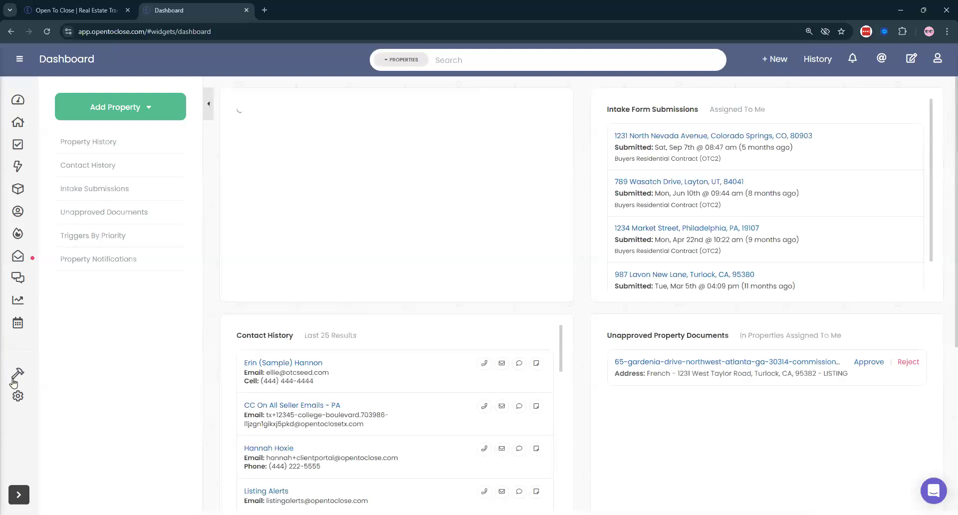
pyautogui.moveTo(15, 381)
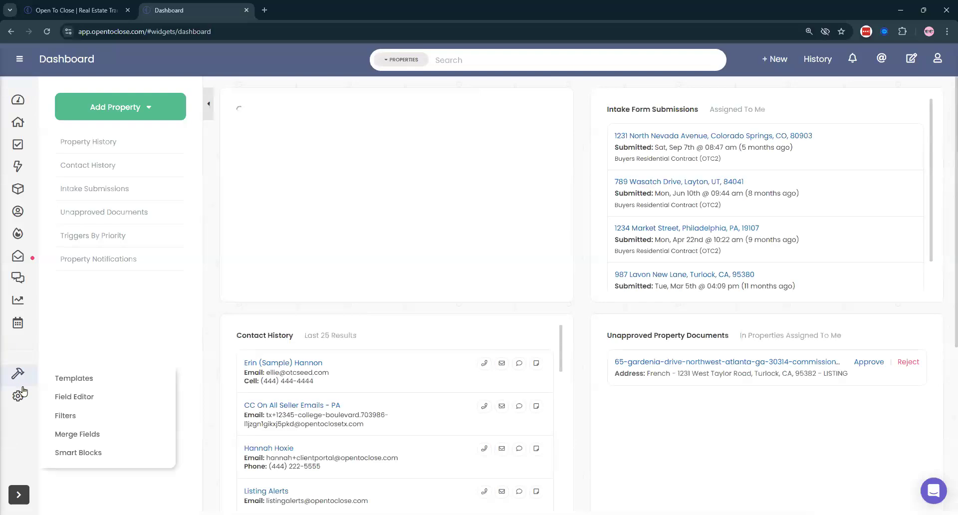
pyautogui.click(79, 452)
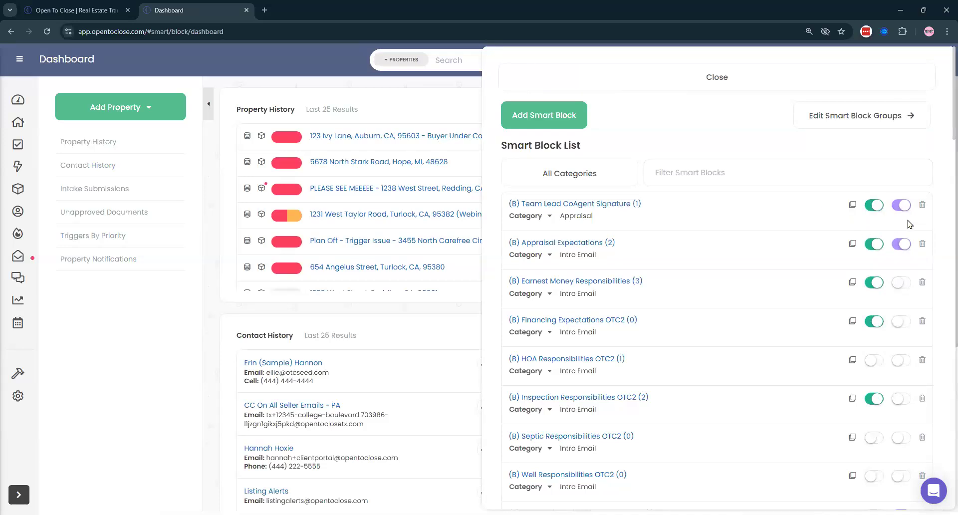
# - Scroll the Smart Block List and open Escrow Information OTC2 in its editor
pyautogui.scroll(-9, 768, 234)
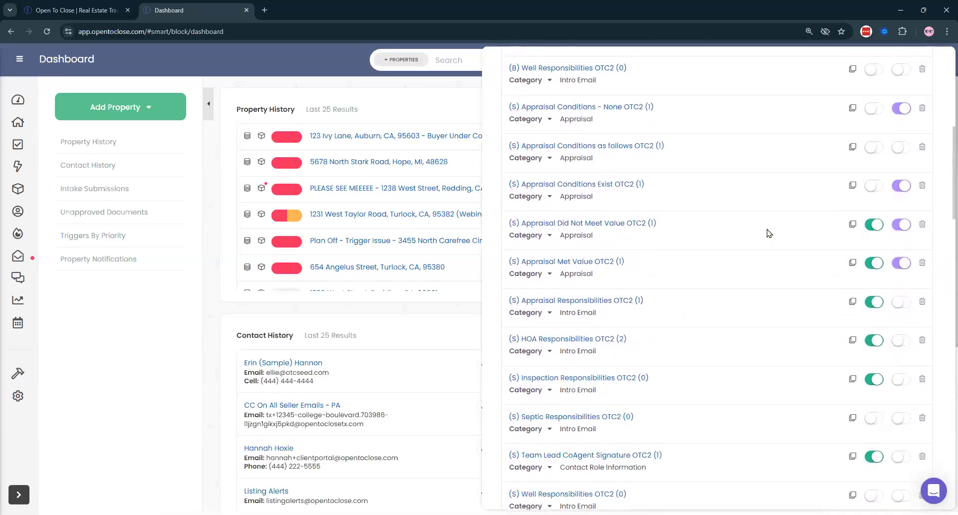
pyautogui.scroll(-18, 768, 233)
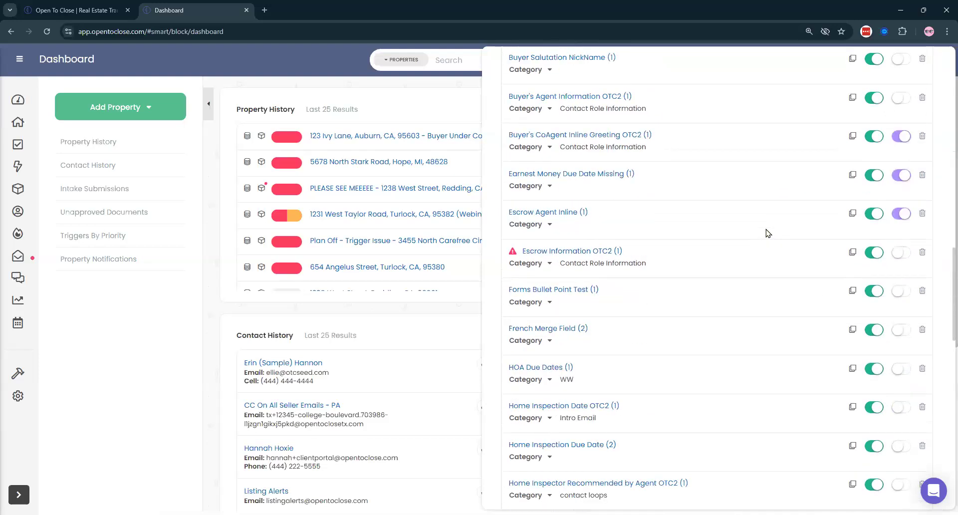
pyautogui.scroll(12, 767, 233)
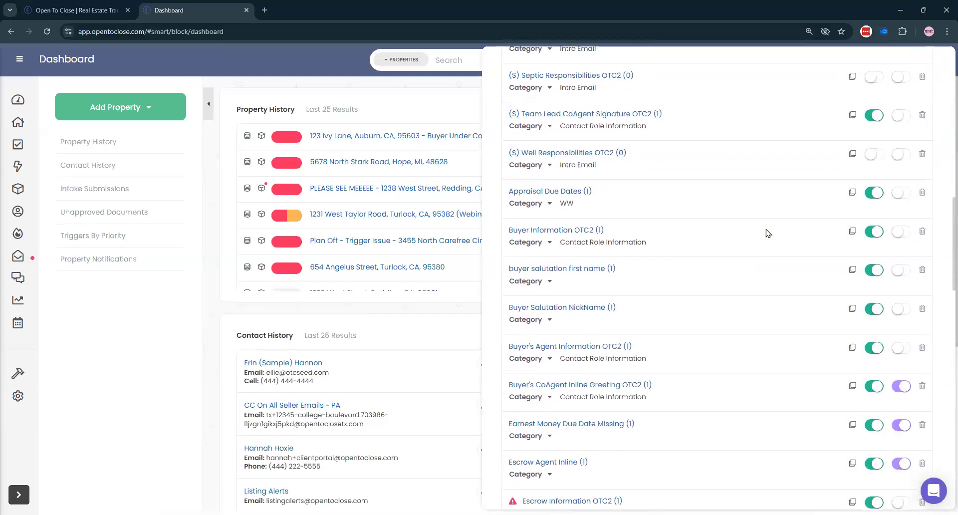
pyautogui.scroll(-4, 701, 278)
pyautogui.click(546, 305)
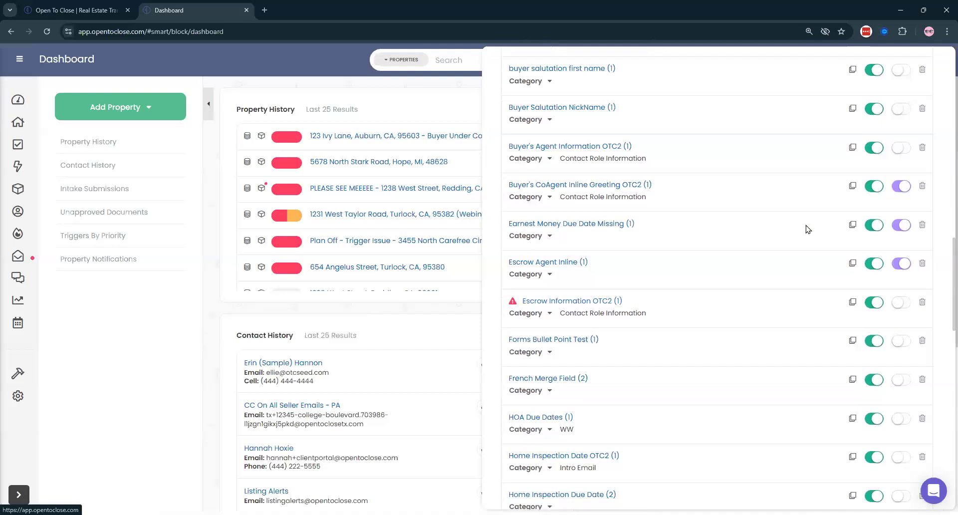
pyautogui.scroll(5, 829, 224)
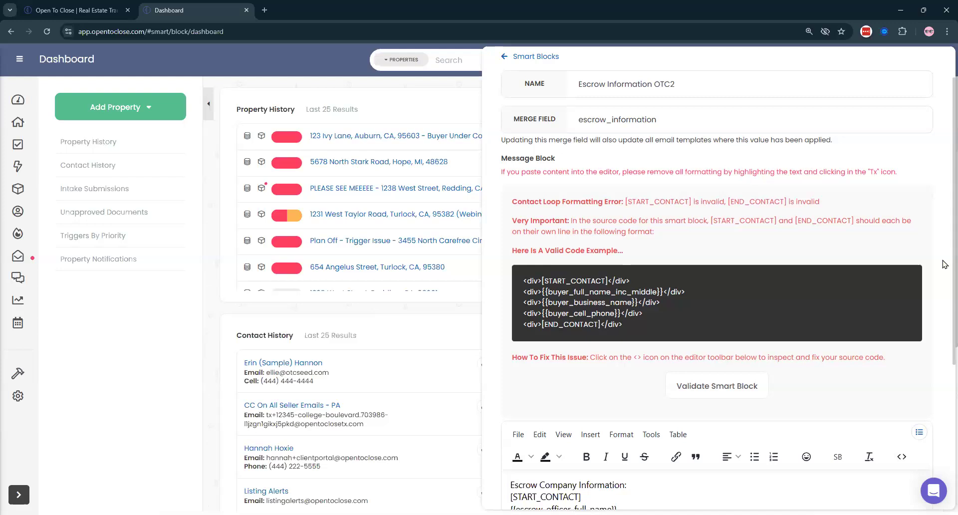
# - Read through the Escrow Information OTC2 code example in the editor
pyautogui.scroll(-3, 855, 286)
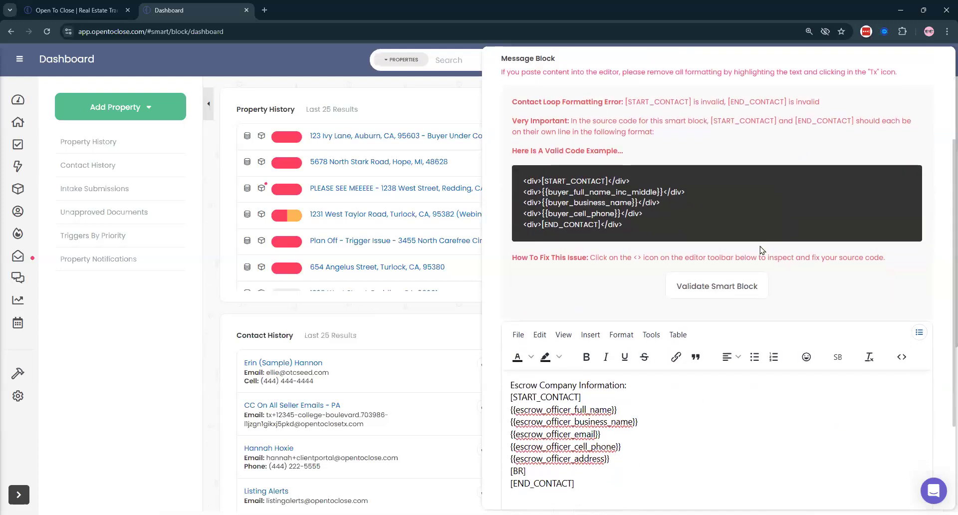
pyautogui.scroll(3, 620, 316)
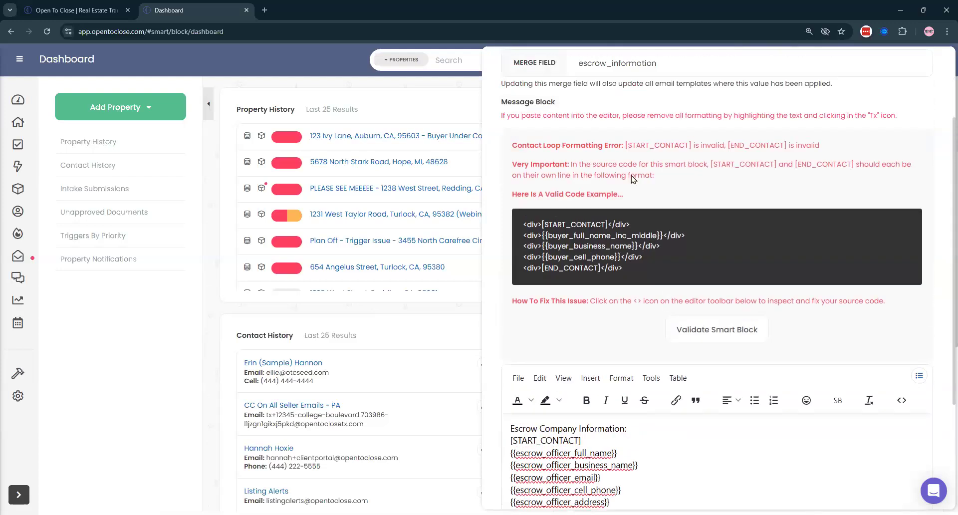
pyautogui.moveTo(522, 280); pyautogui.dragTo(659, 302)
pyautogui.click(523, 306)
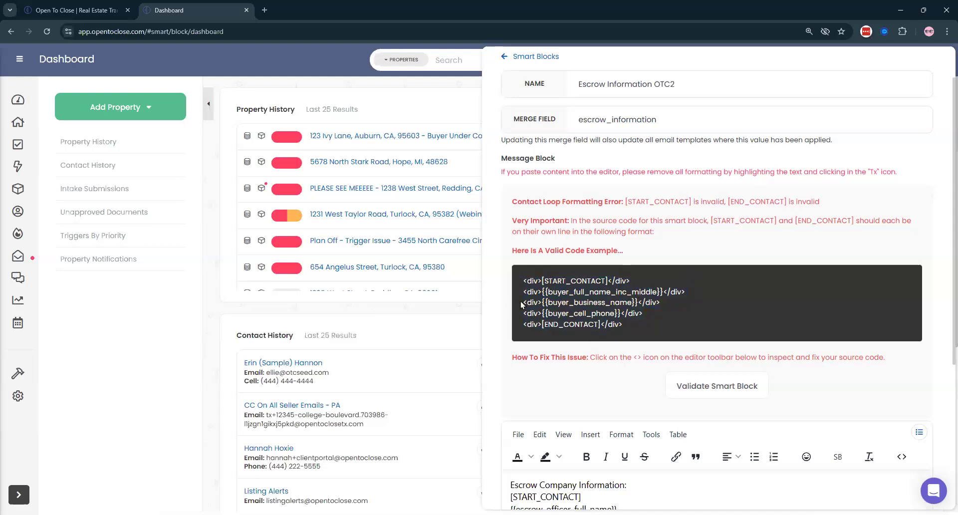
pyautogui.scroll(-3, 628, 278)
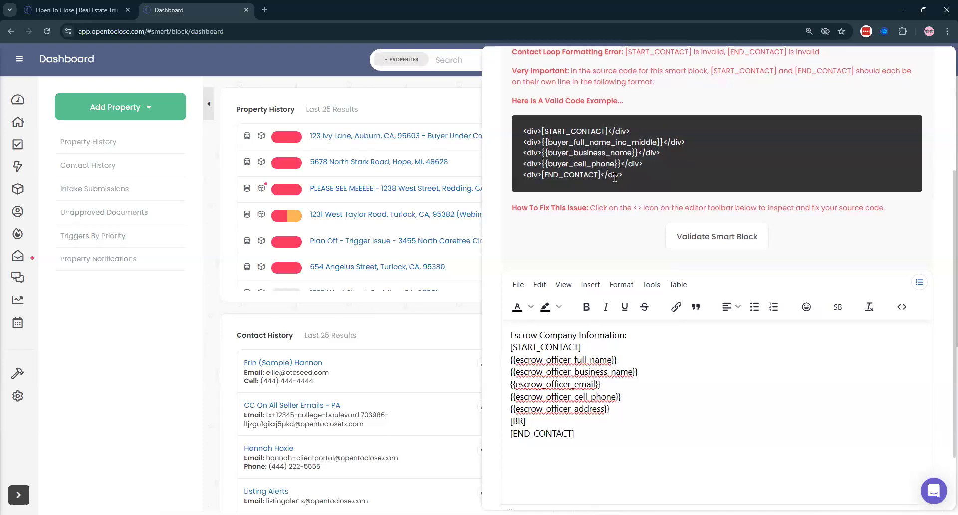
pyautogui.scroll(3, 707, 145)
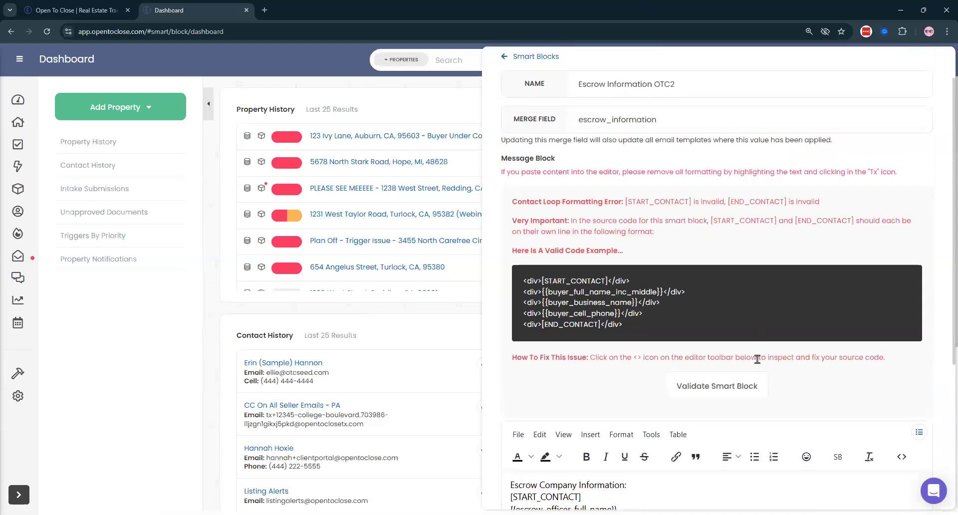
# - Validate the smart block, review the contact loop formatting error explanation, and close the panel
pyautogui.click(710, 389)
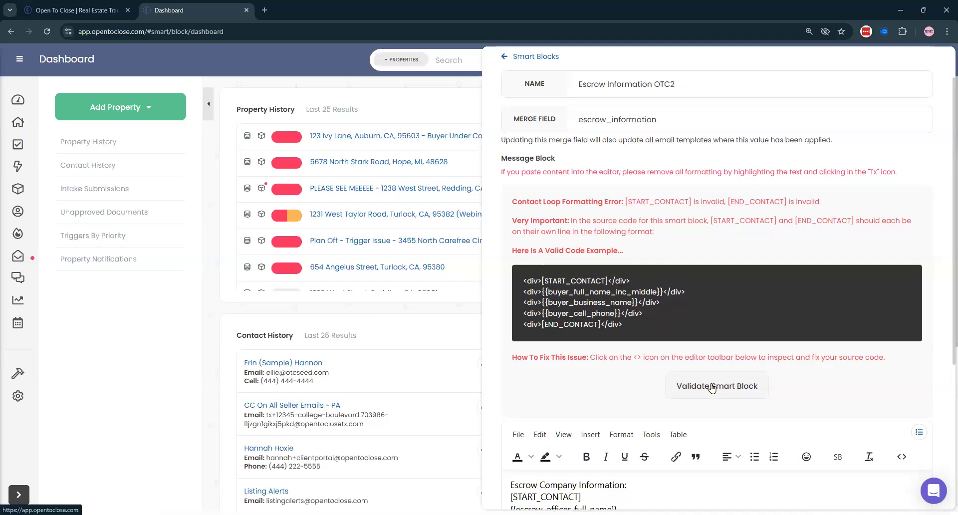
pyautogui.tripleClick(554, 199)
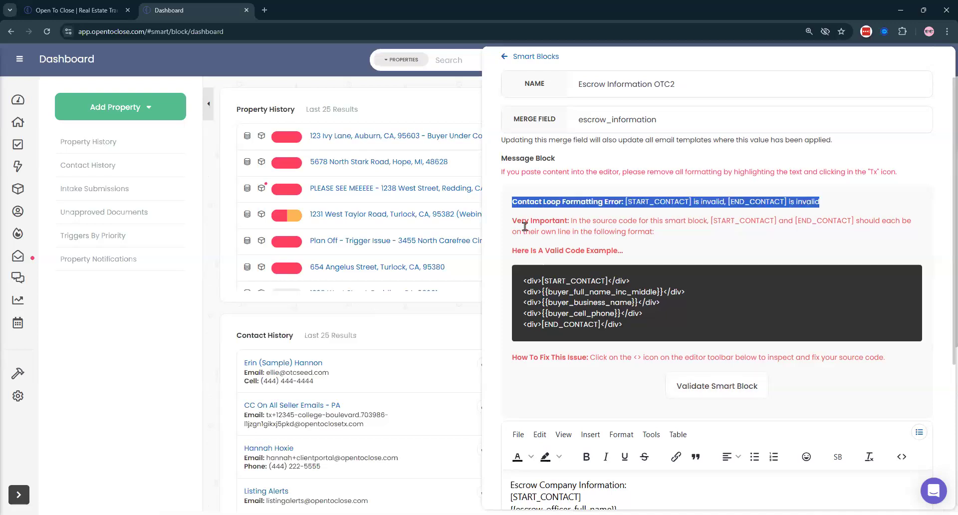
pyautogui.tripleClick(540, 222)
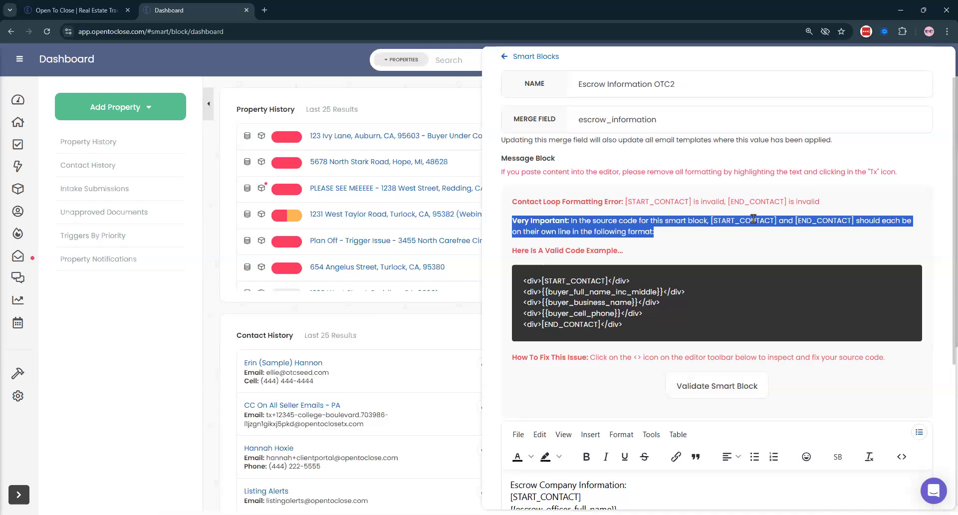
pyautogui.click(562, 251)
pyautogui.tripleClick(561, 250)
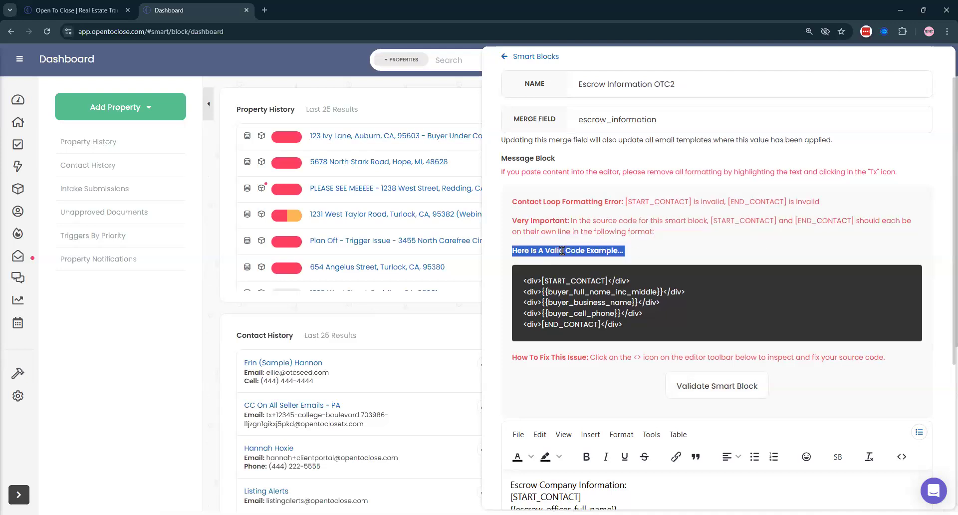
pyautogui.doubleClick(543, 356)
pyautogui.tripleClick(543, 356)
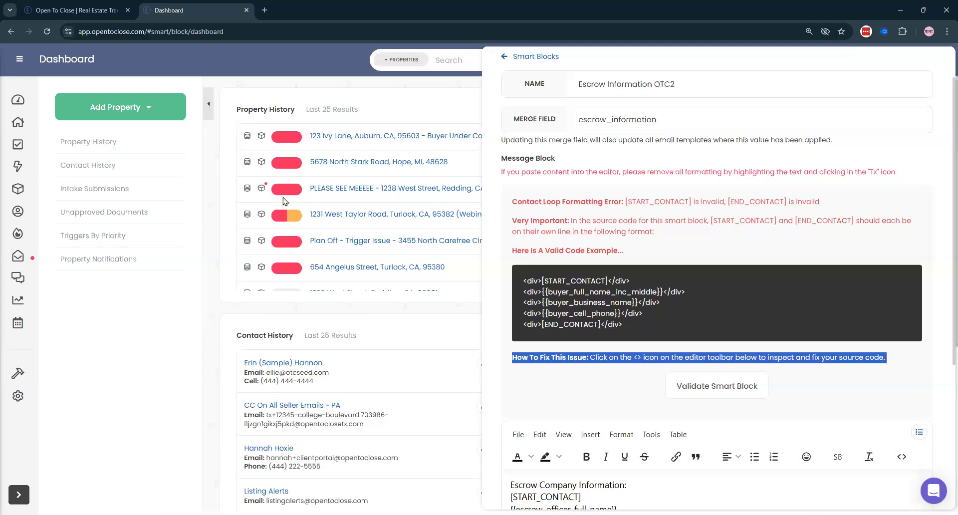
pyautogui.scroll(-2, 283, 199)
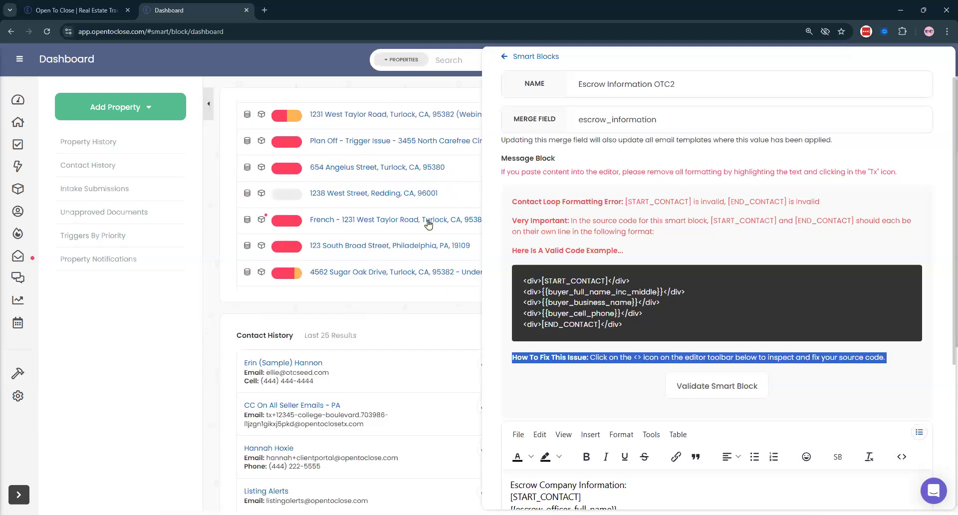
pyautogui.scroll(2, 428, 224)
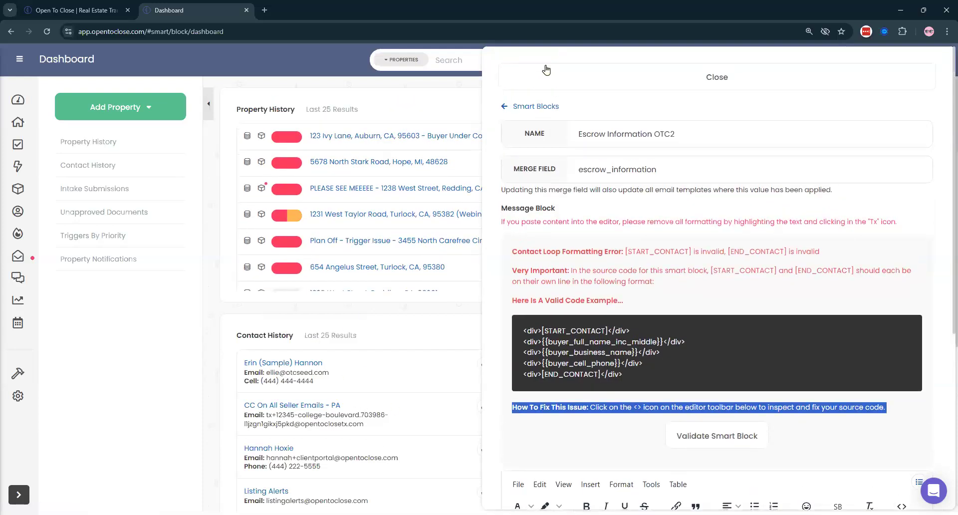
pyautogui.click(547, 72)
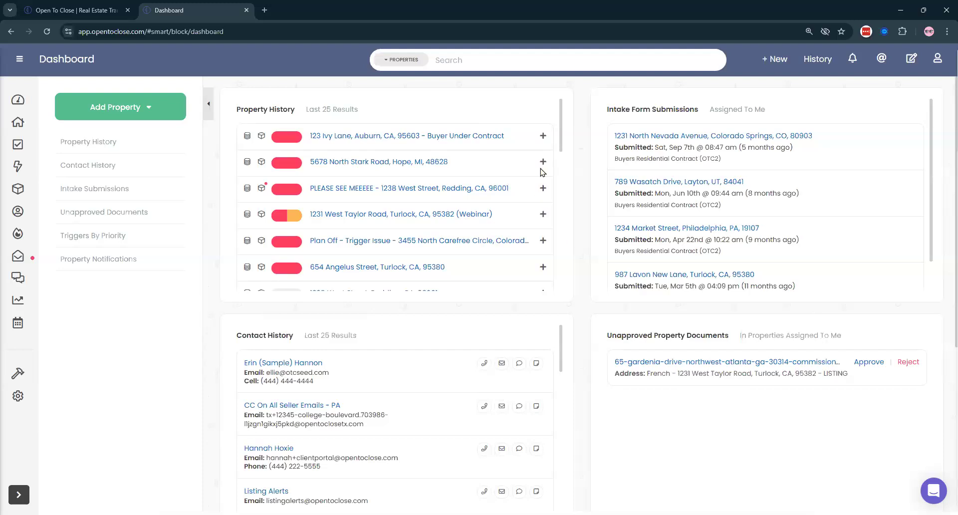
pyautogui.click(564, 105)
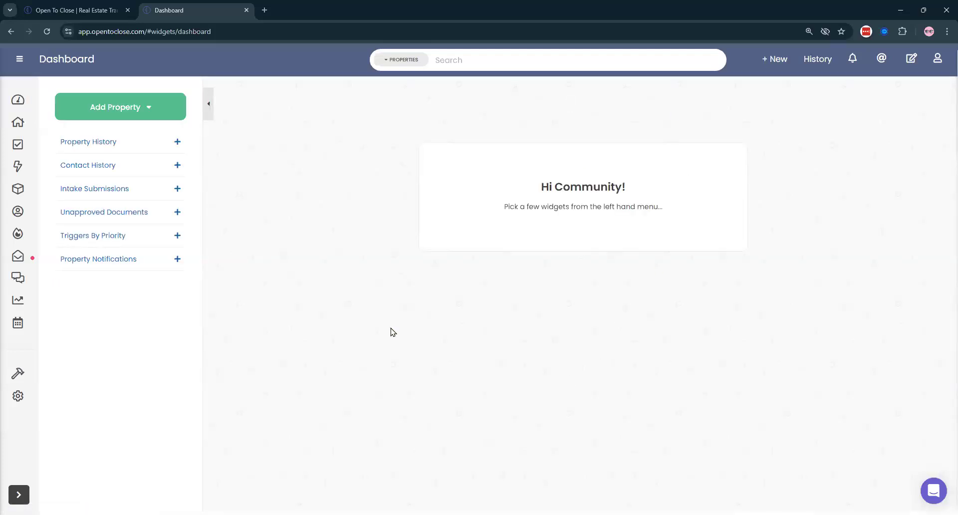
pyautogui.click(533, 61)
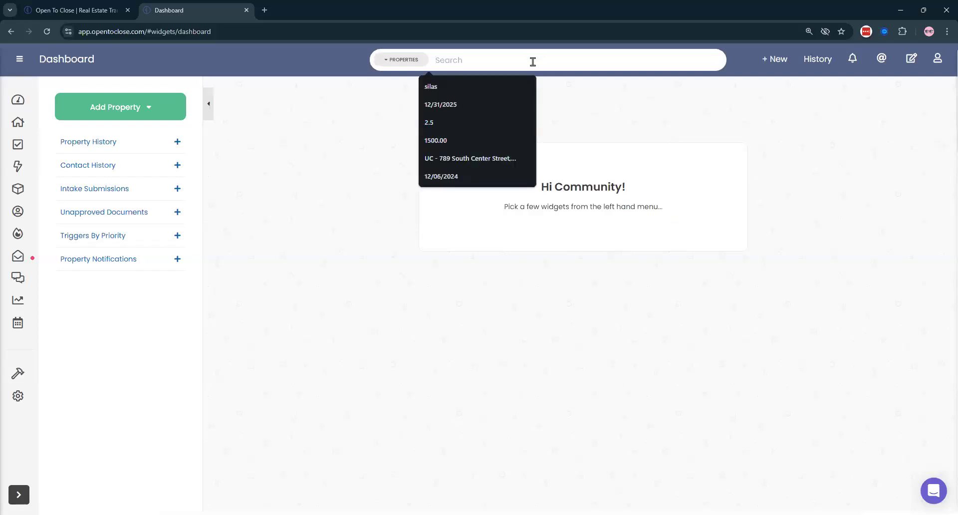
pyautogui.write('TEST')
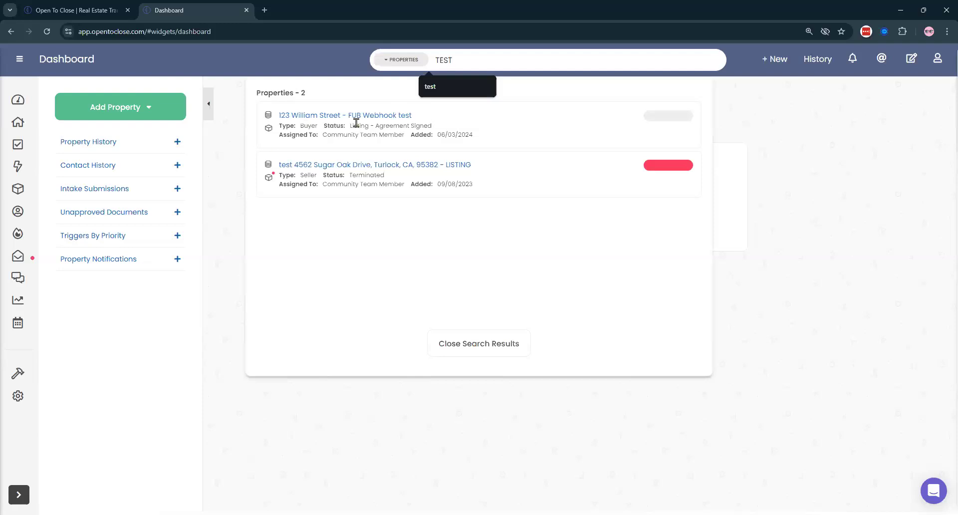
pyautogui.click(302, 165)
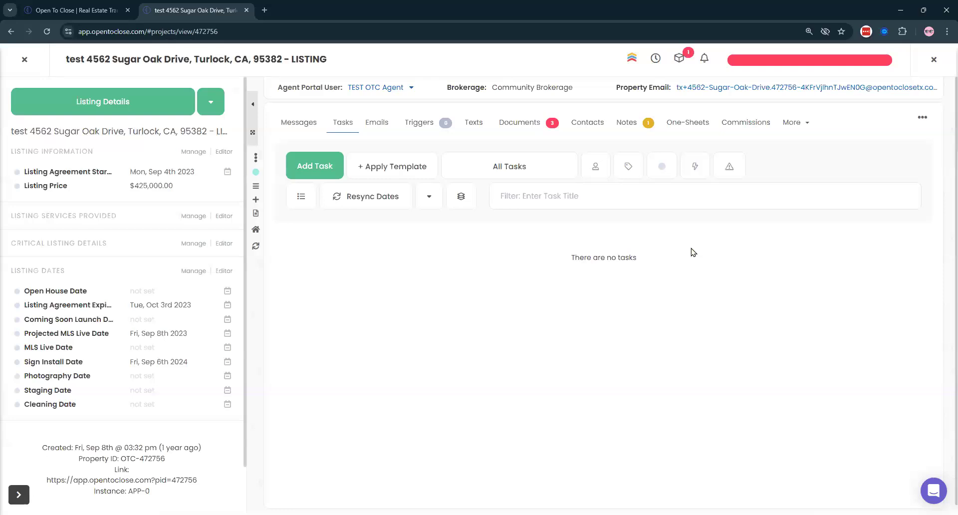
# - View the TEST OTC Agent portal user details, then close the property and clear the 'TEST' search
pyautogui.click(378, 91)
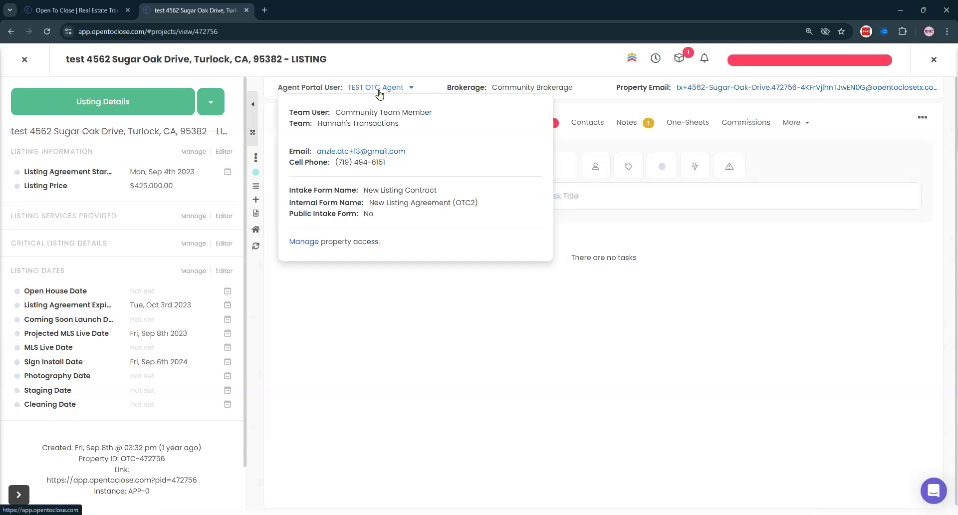
pyautogui.click(380, 92)
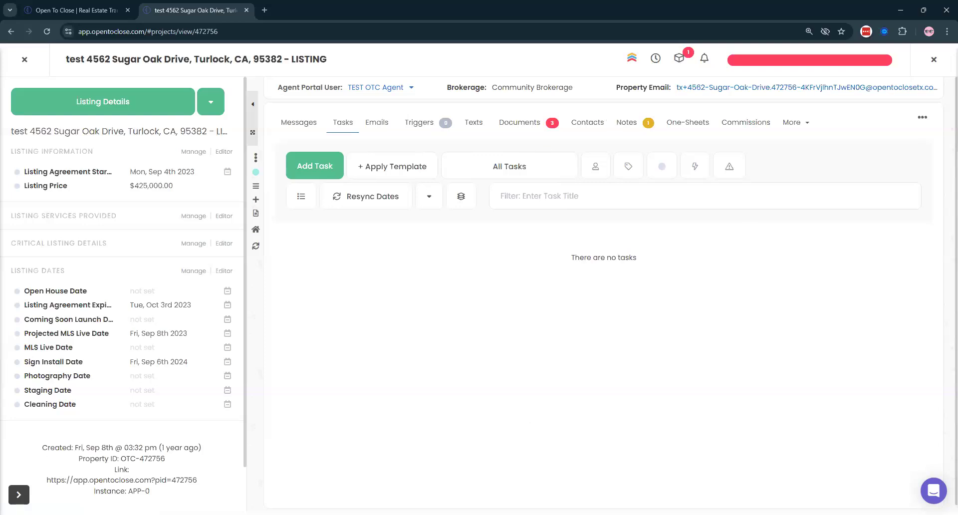
pyautogui.click(25, 59)
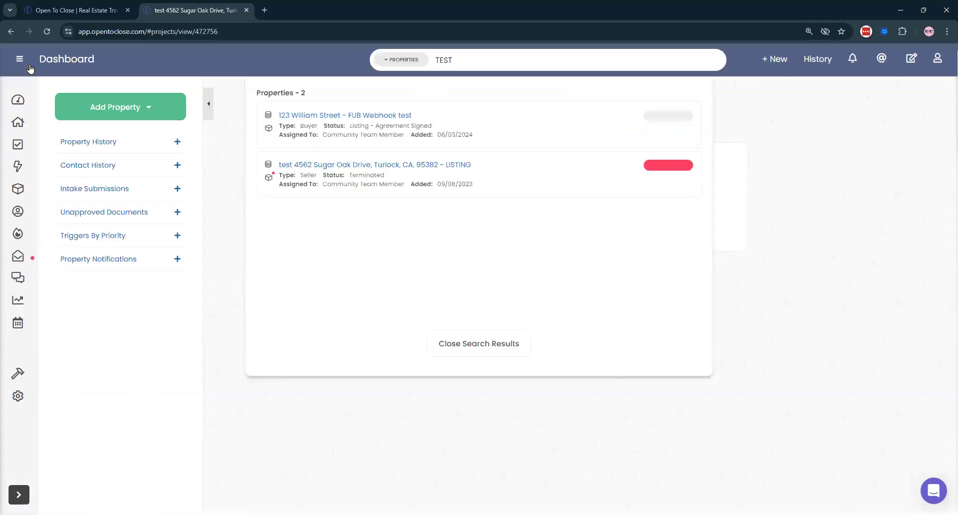
pyautogui.click(491, 344)
pyautogui.doubleClick(474, 59)
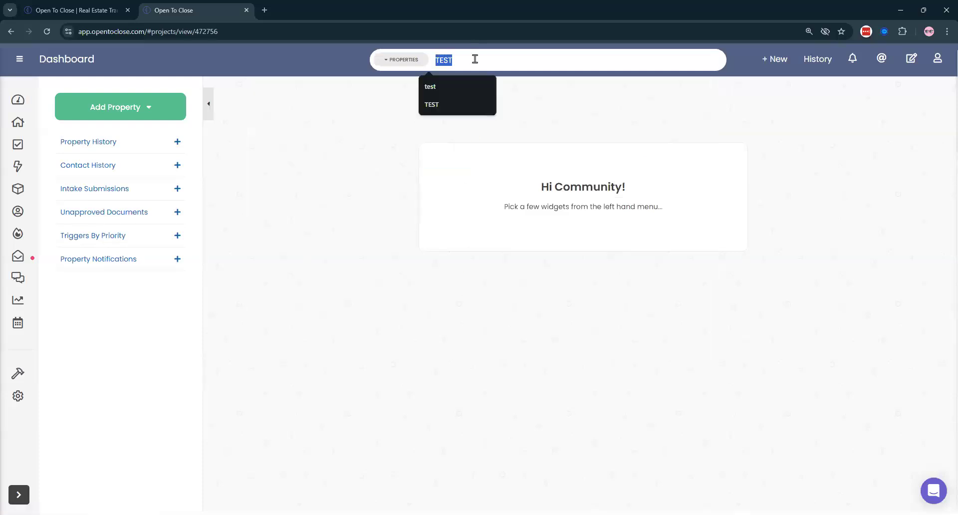
pyautogui.press('BackSpace')
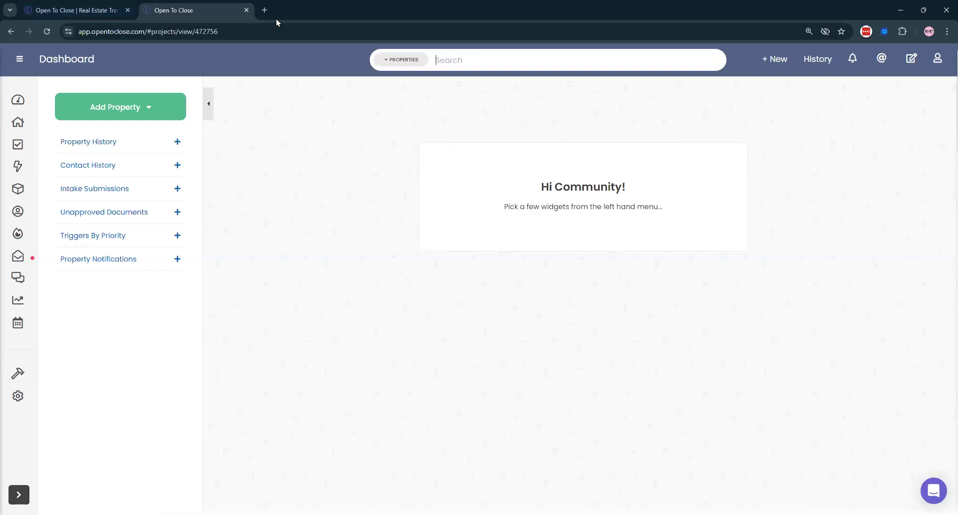
pyautogui.click(265, 10)
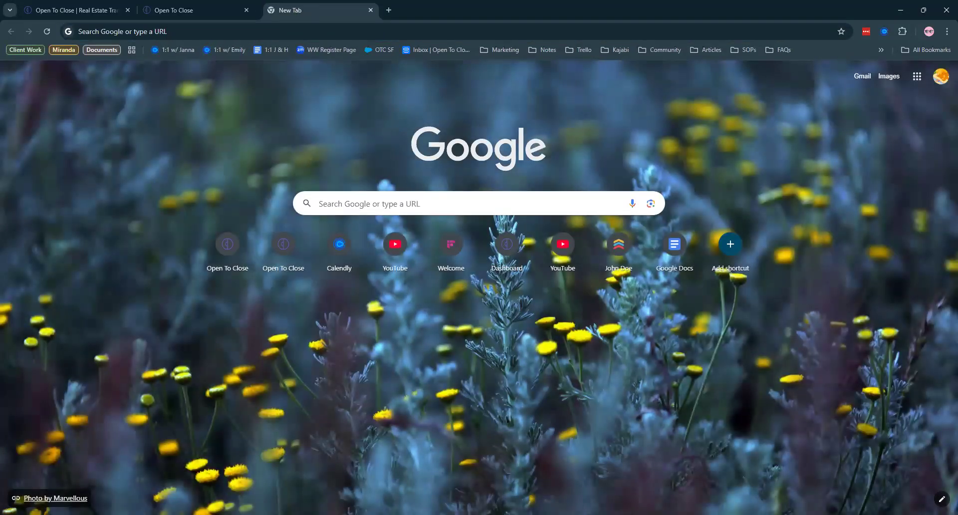
pyautogui.hotkey('ctrl', 'w')
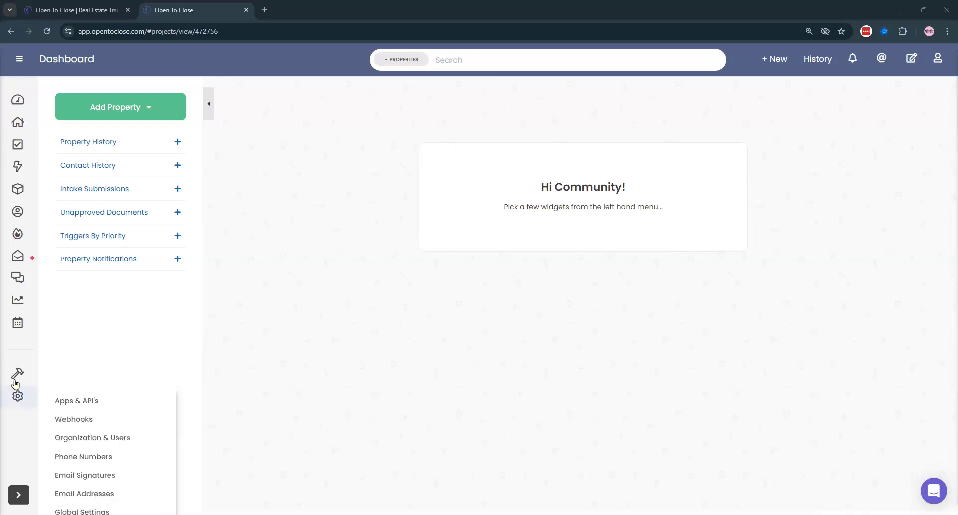
# - Search the templates for 'intro' and open the (B) Intro Email to Buyer (OTC2) template
pyautogui.moveTo(18, 374)
pyautogui.click(78, 387)
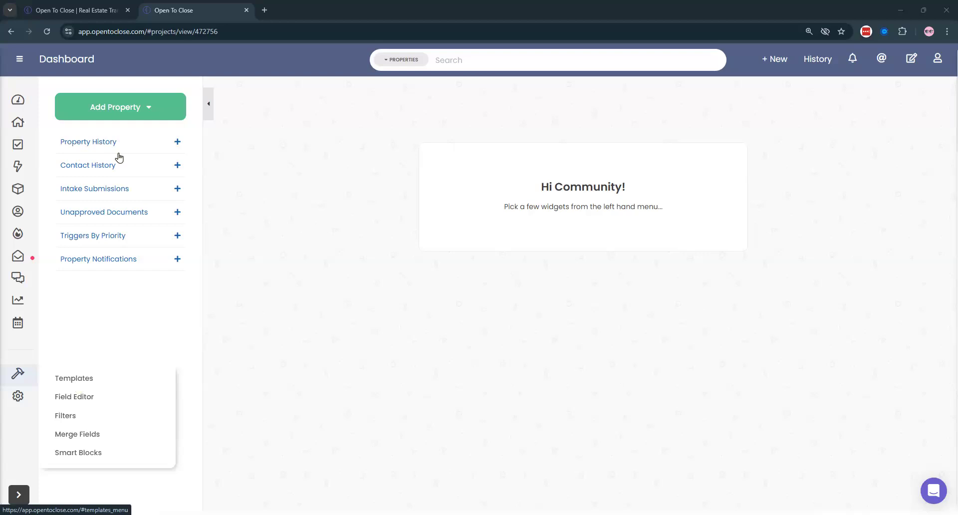
pyautogui.write('intro')
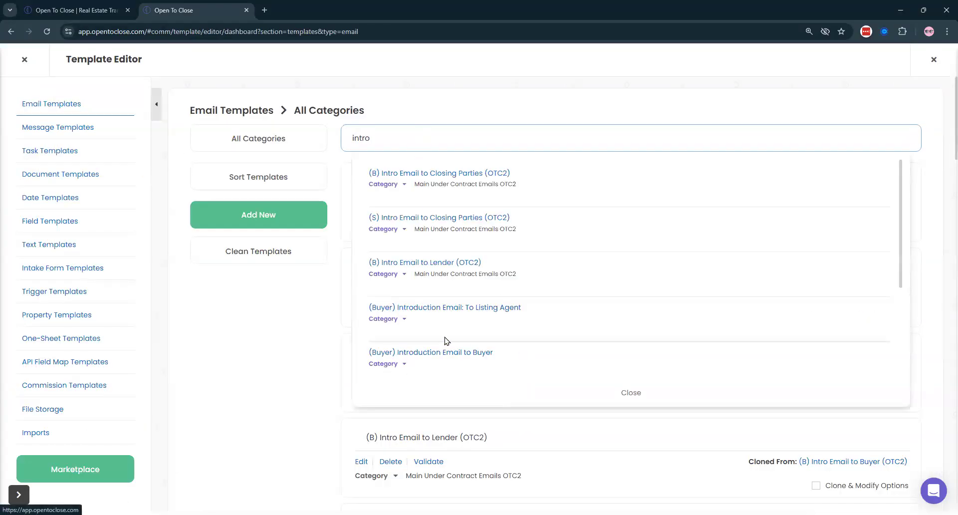
pyautogui.scroll(-3, 451, 296)
pyautogui.click(423, 242)
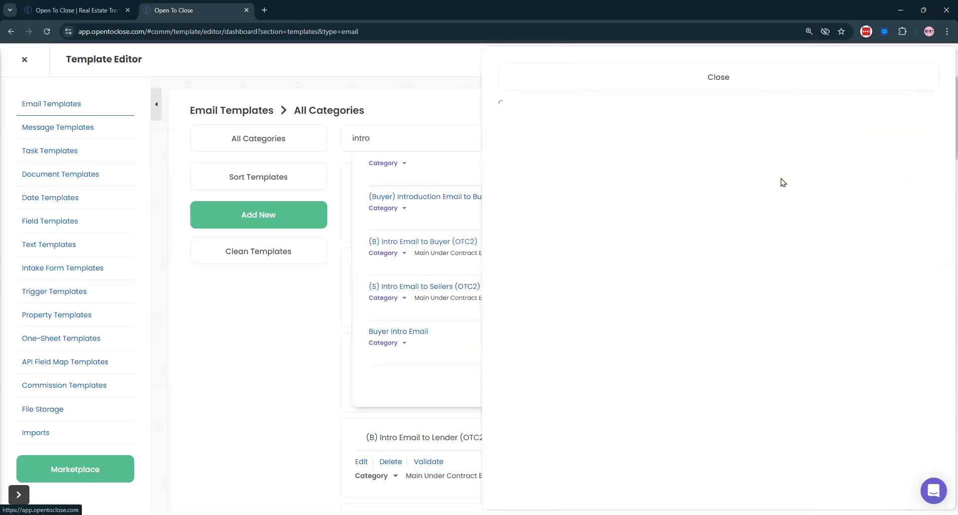
# - Select the smart_block_b_hoa_responsibilities placeholder and show its (B) HOA Responsibilities OTC2 details
pyautogui.scroll(-4, 844, 144)
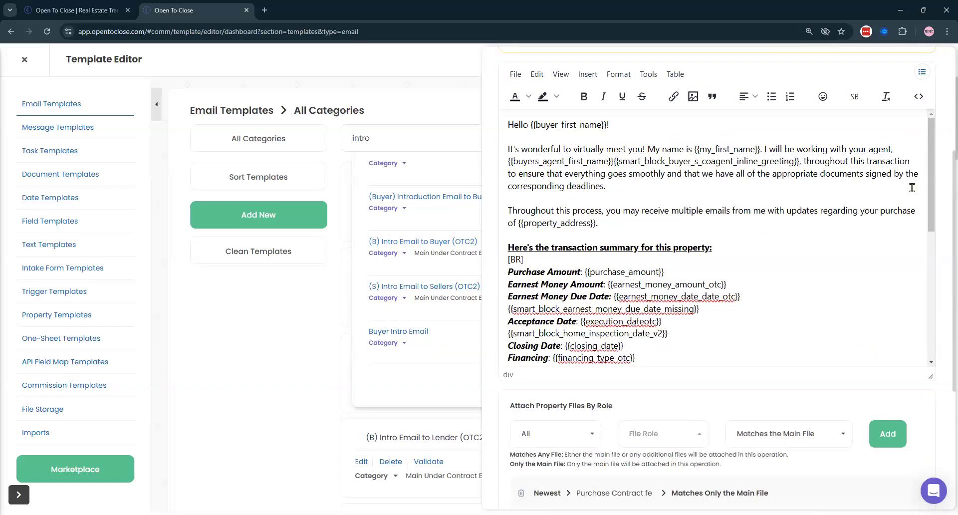
pyautogui.scroll(-4, 912, 186)
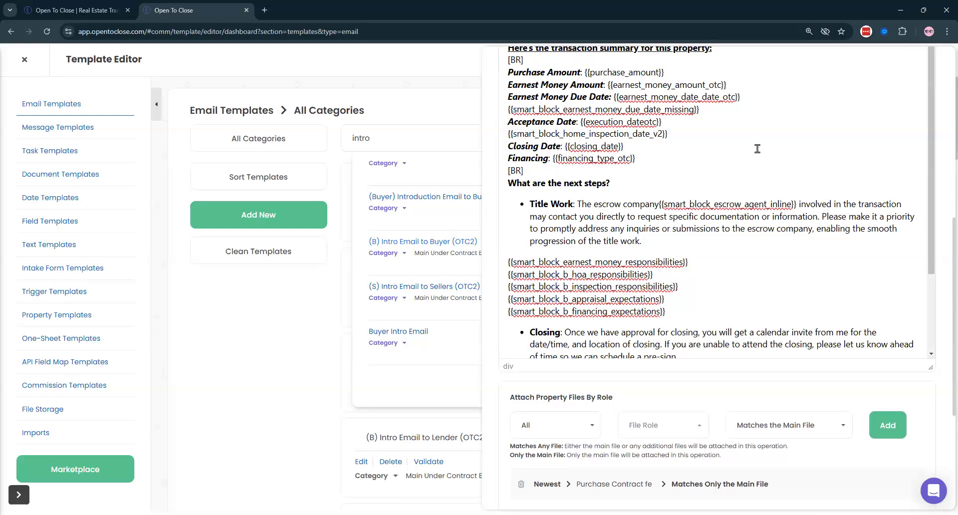
pyautogui.scroll(2, 755, 147)
pyautogui.scroll(-1, 743, 150)
pyautogui.moveTo(689, 312); pyautogui.dragTo(517, 324)
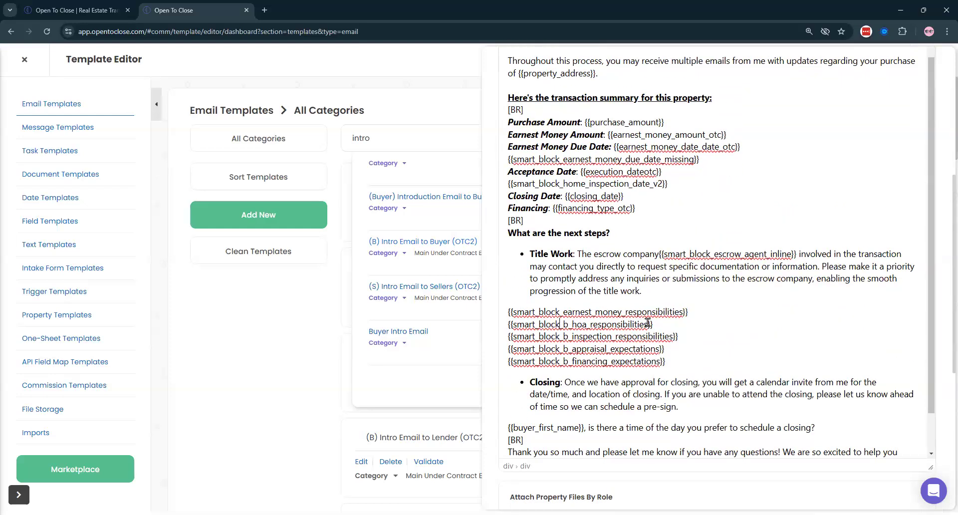
pyautogui.moveTo(648, 324); pyautogui.dragTo(513, 325)
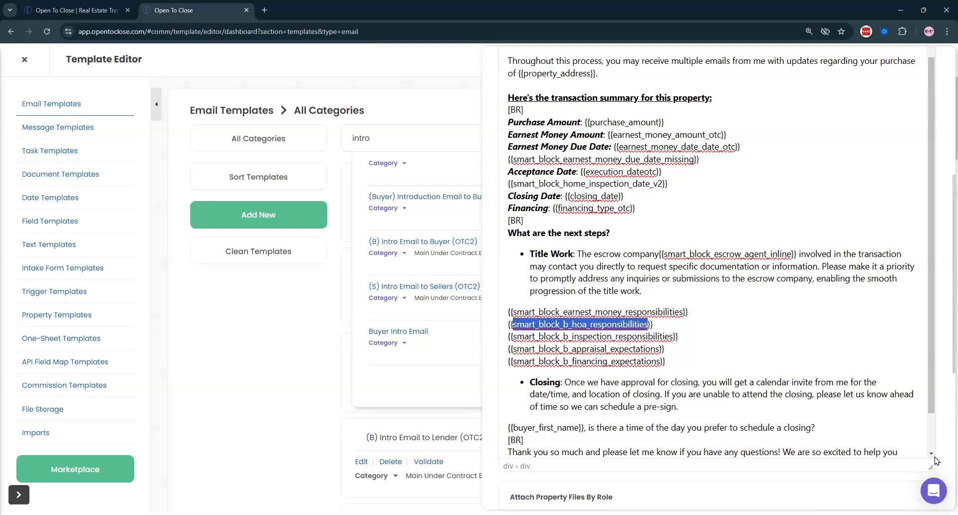
pyautogui.scroll(1, 868, 125)
pyautogui.scroll(3, 876, 145)
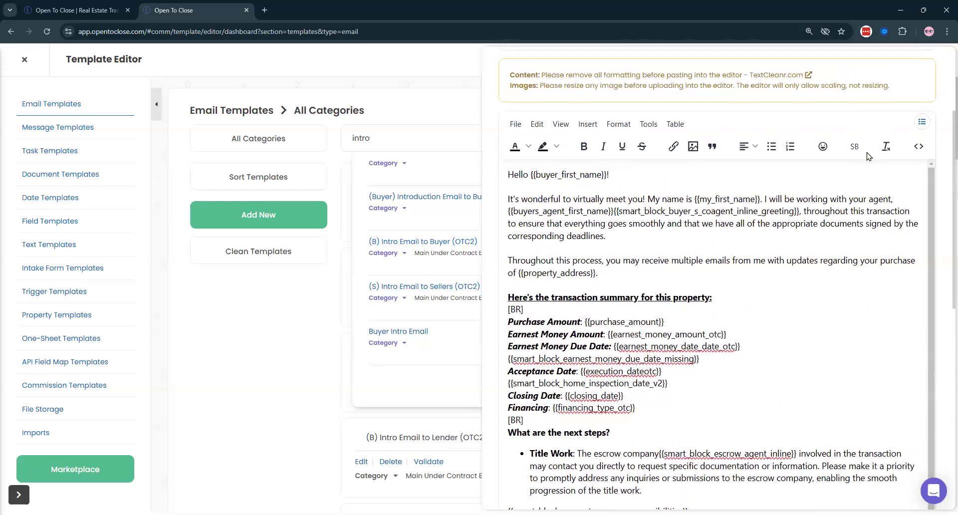
pyautogui.click(854, 144)
pyautogui.scroll(-4, 788, 281)
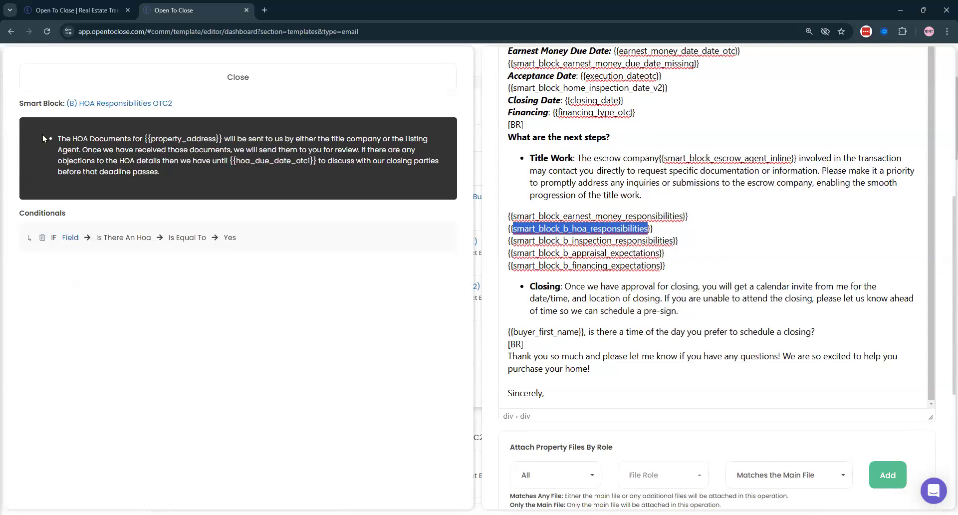
# - Select the Inspection Responsibilities OTC2 smart block field to review it, then close the buyer intro email
pyautogui.click(63, 138)
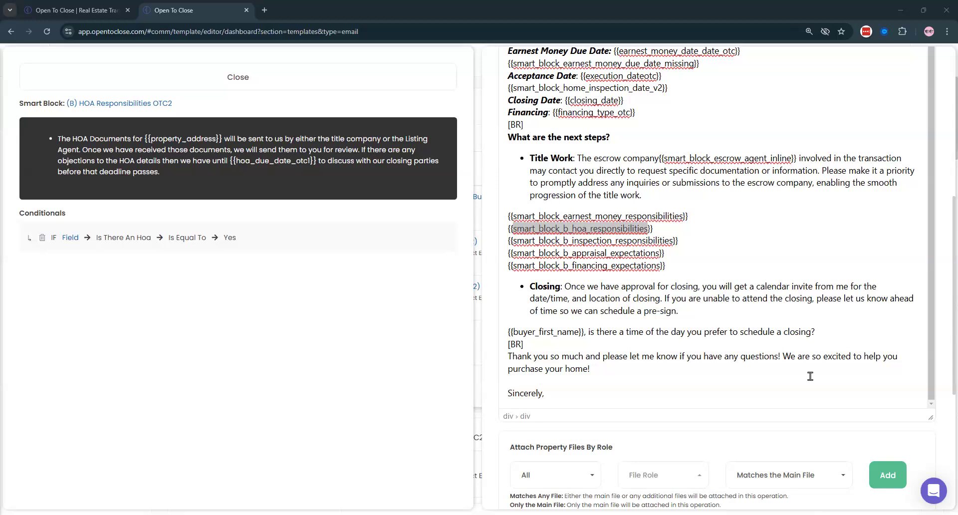
pyautogui.moveTo(672, 241); pyautogui.dragTo(513, 241)
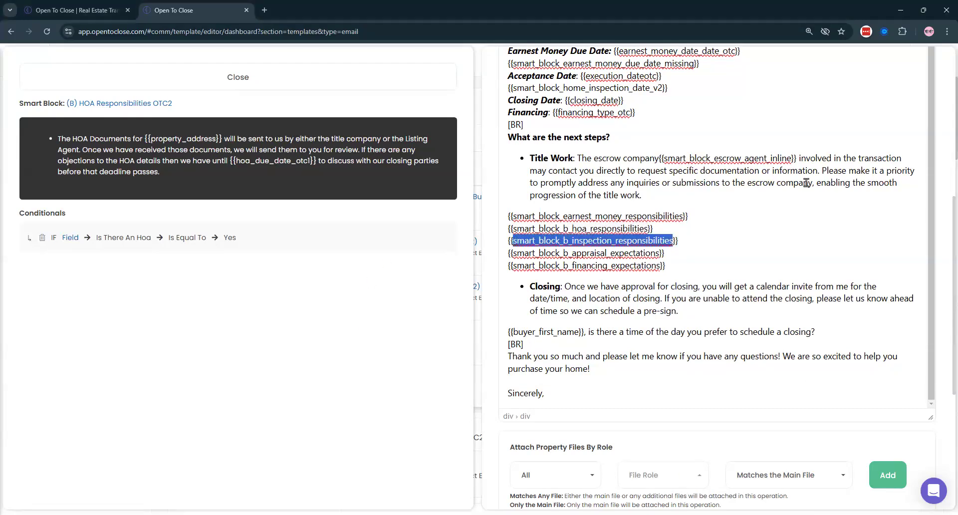
pyautogui.scroll(6, 865, 172)
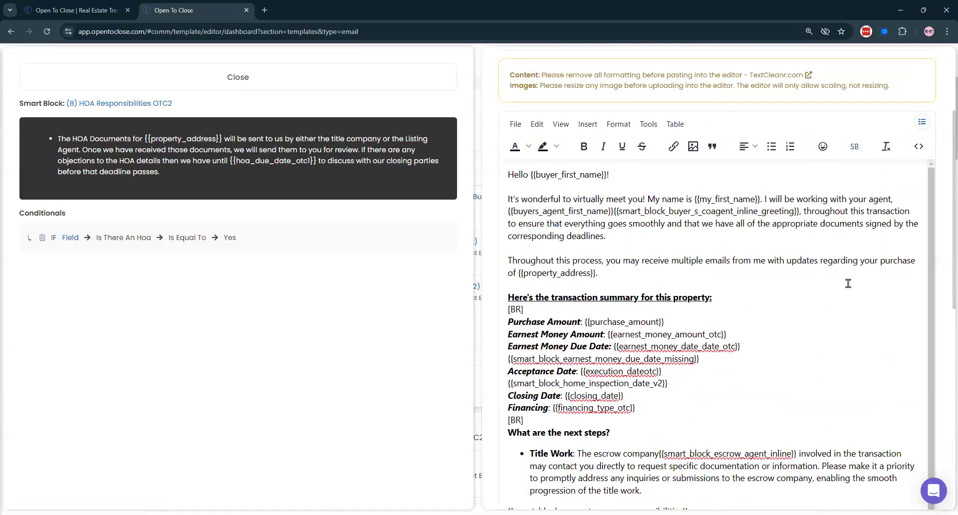
pyautogui.scroll(-5, 846, 280)
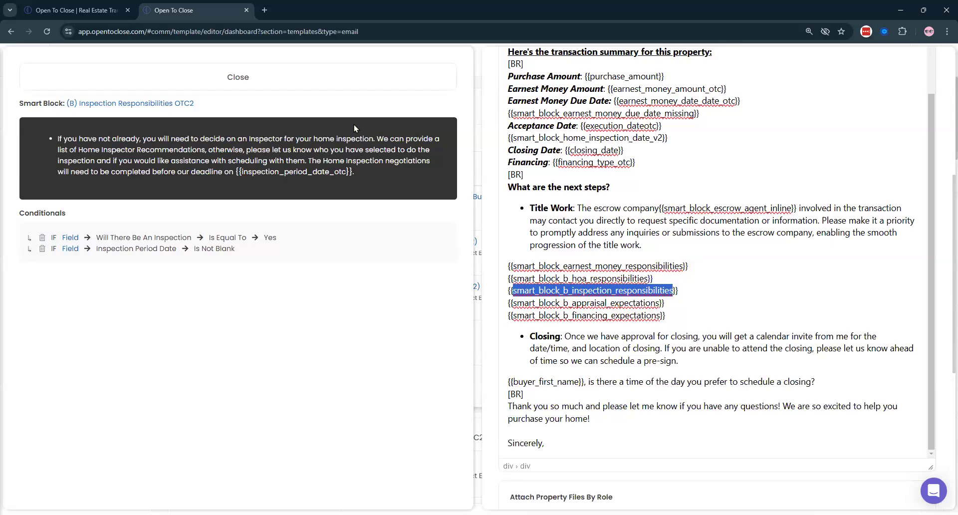
pyautogui.scroll(2, 748, 368)
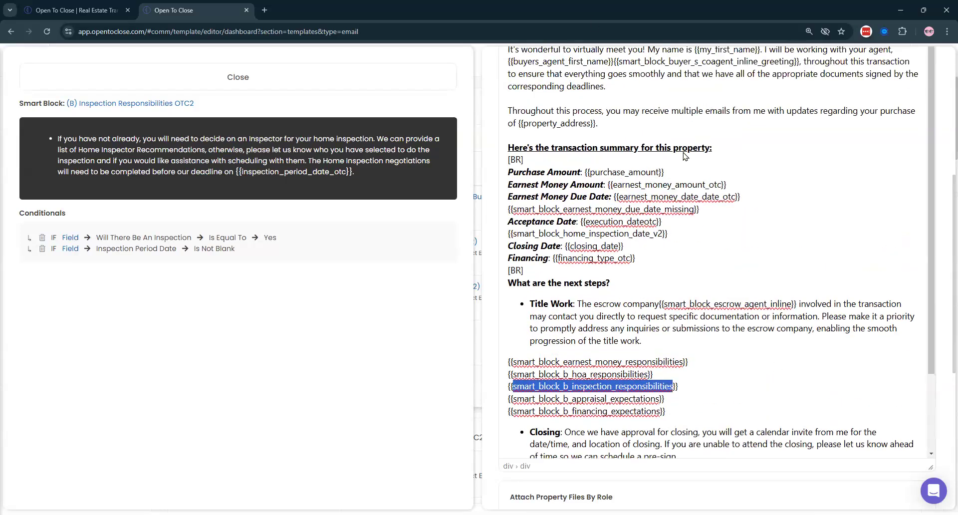
pyautogui.scroll(6, 683, 156)
pyautogui.press('Escape')
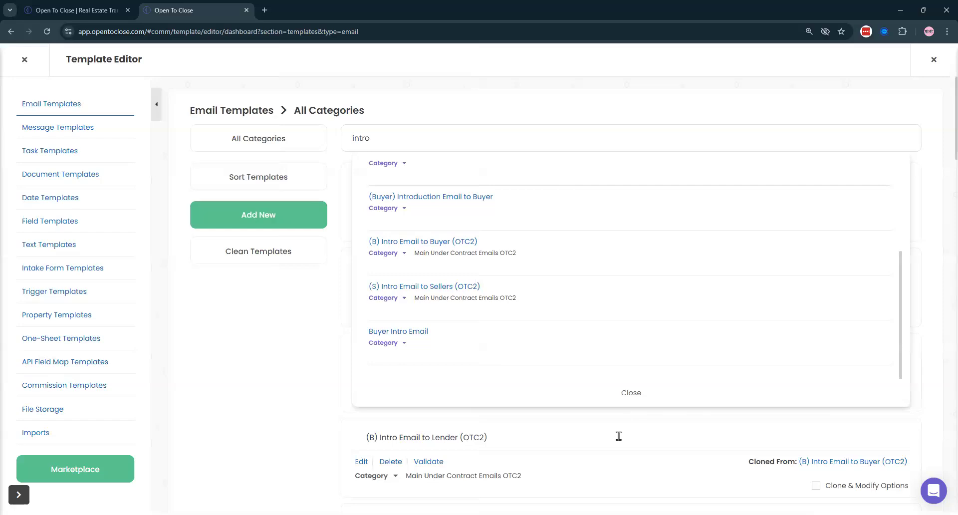
# - Dismiss the 'intro' suggestions and open (S) Intro Email to Closing Parties (OTC2) for editing
pyautogui.click(632, 393)
pyautogui.scroll(-3, 469, 190)
pyautogui.scroll(-3, 470, 188)
pyautogui.scroll(8, 451, 177)
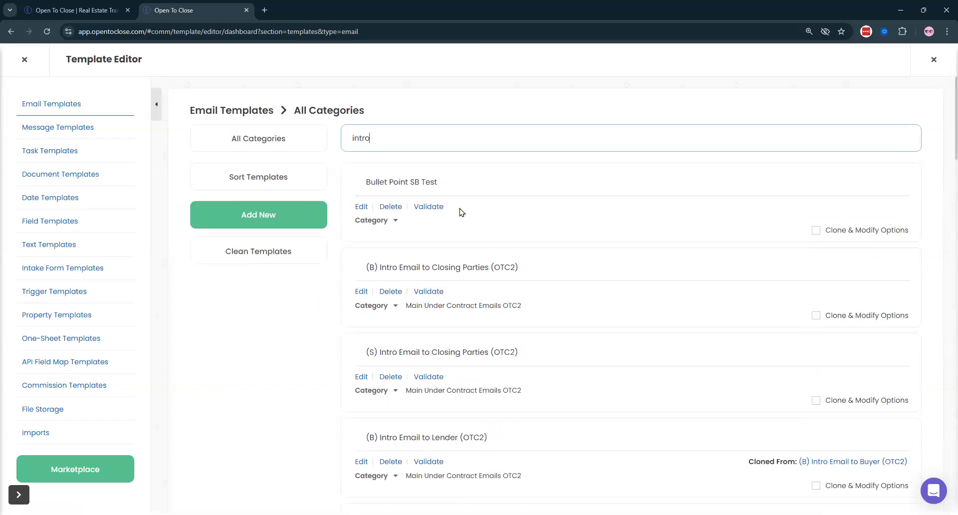
pyautogui.scroll(-7, 461, 212)
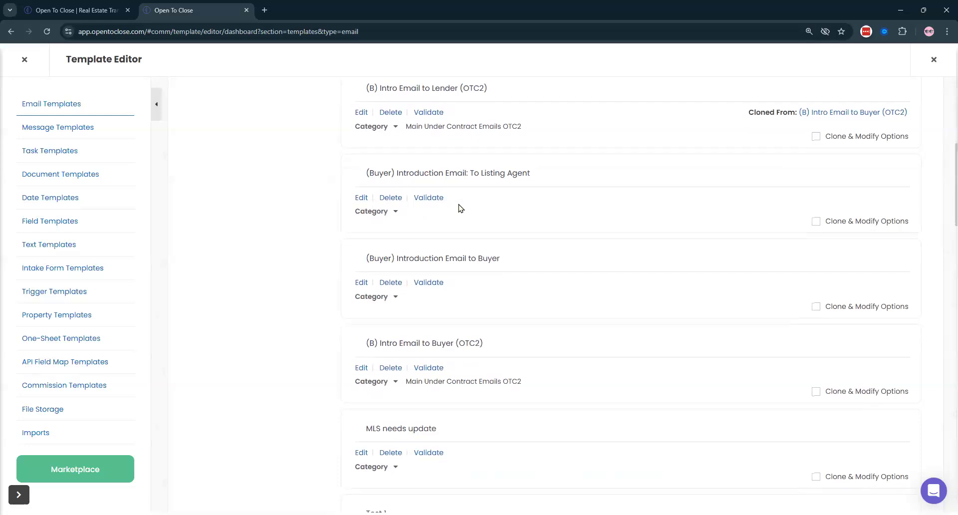
pyautogui.scroll(1, 524, 291)
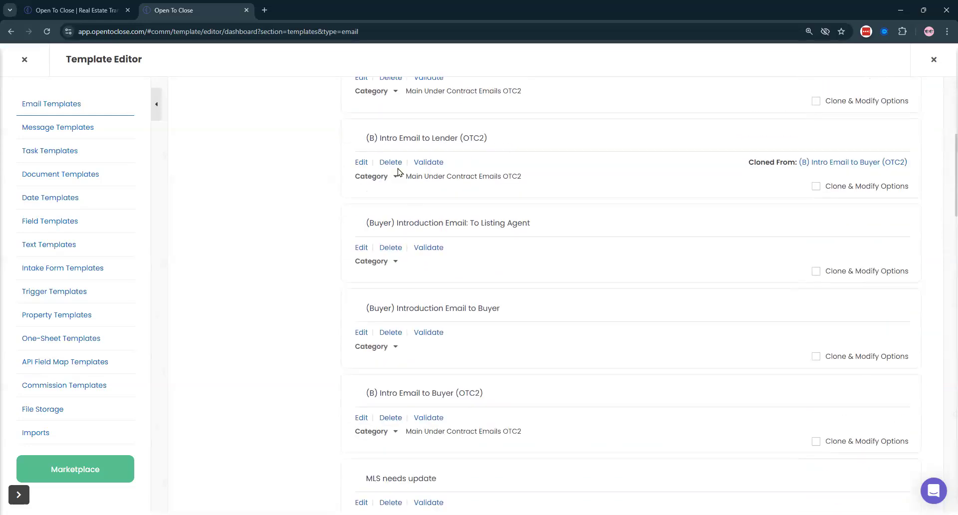
pyautogui.scroll(2, 409, 186)
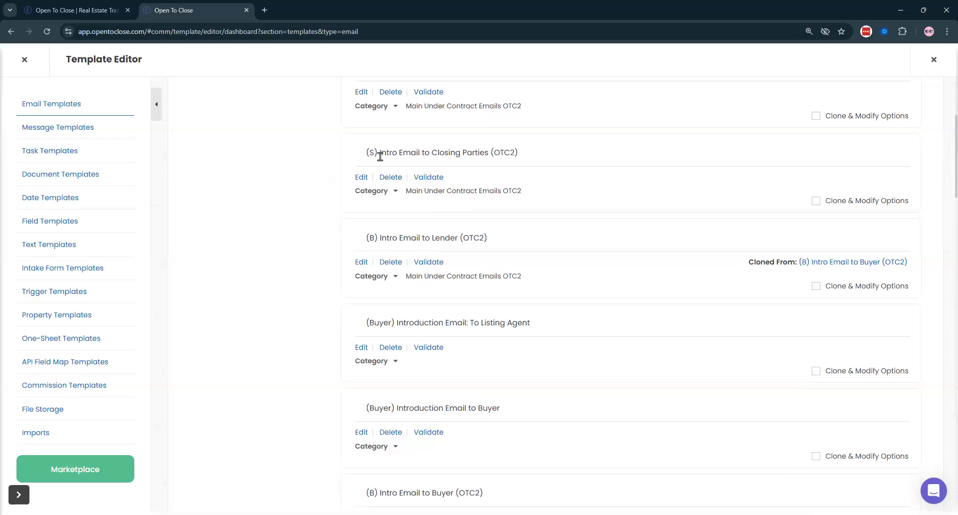
pyautogui.click(361, 178)
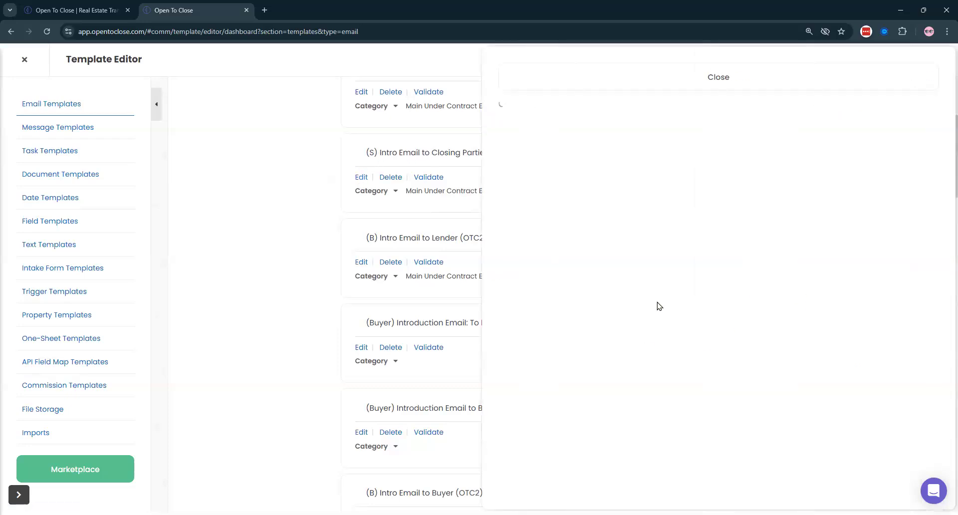
# - Make the email body area taller and select the seller information smart block field
pyautogui.scroll(-4, 699, 275)
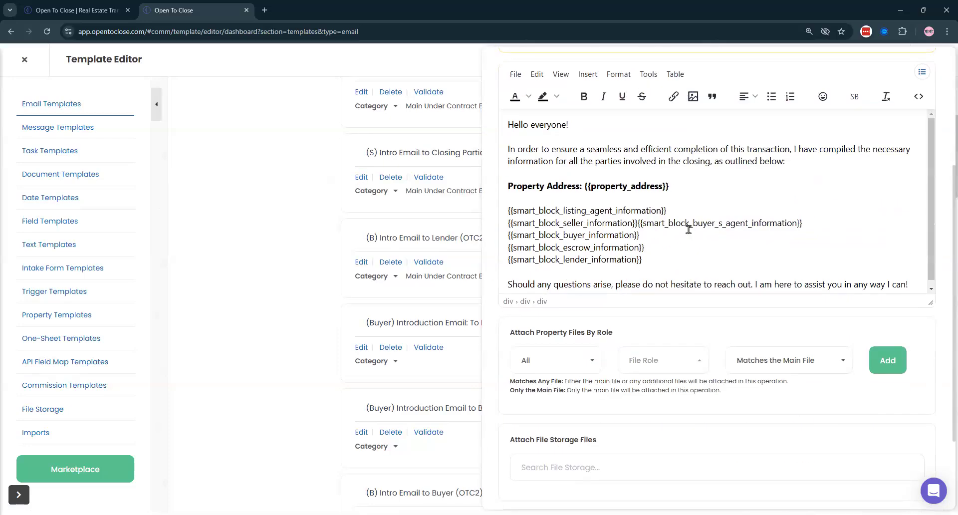
pyautogui.scroll(1, 688, 229)
pyautogui.scroll(4, 297, 186)
pyautogui.scroll(3, 693, 189)
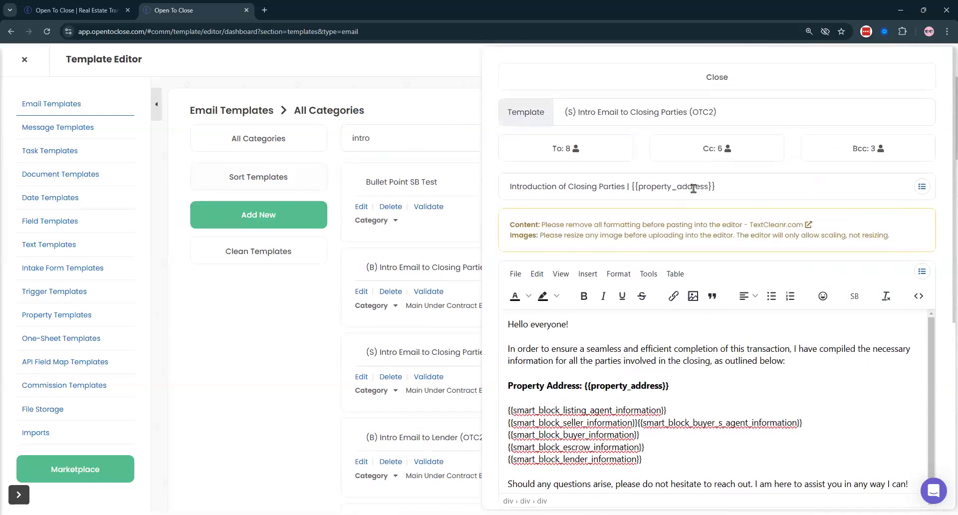
pyautogui.scroll(-5, 796, 111)
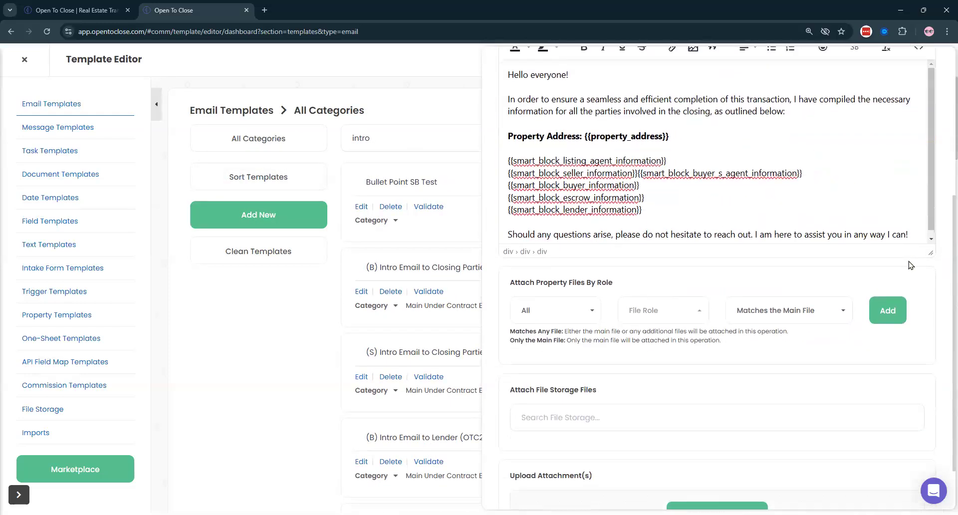
pyautogui.moveTo(929, 253); pyautogui.dragTo(930, 349)
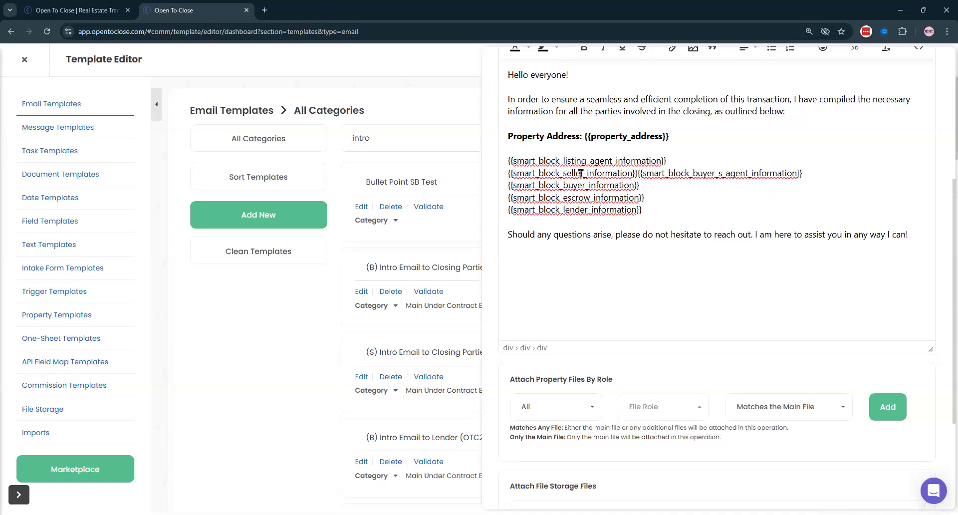
pyautogui.scroll(2, 548, 249)
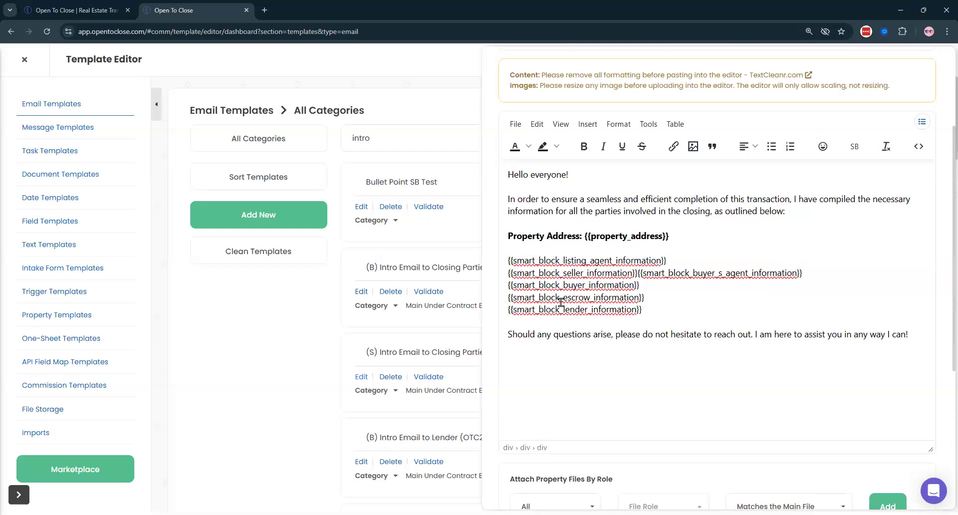
pyautogui.moveTo(629, 272); pyautogui.dragTo(512, 272)
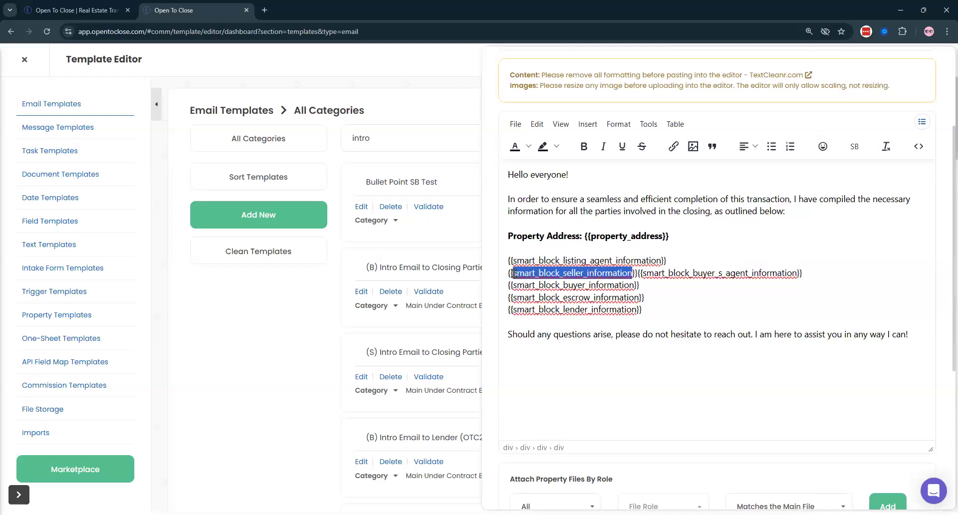
# - Review the Seller Information OTC2 block's seller contact fields and seller-role condition, then close both panels
pyautogui.click(854, 147)
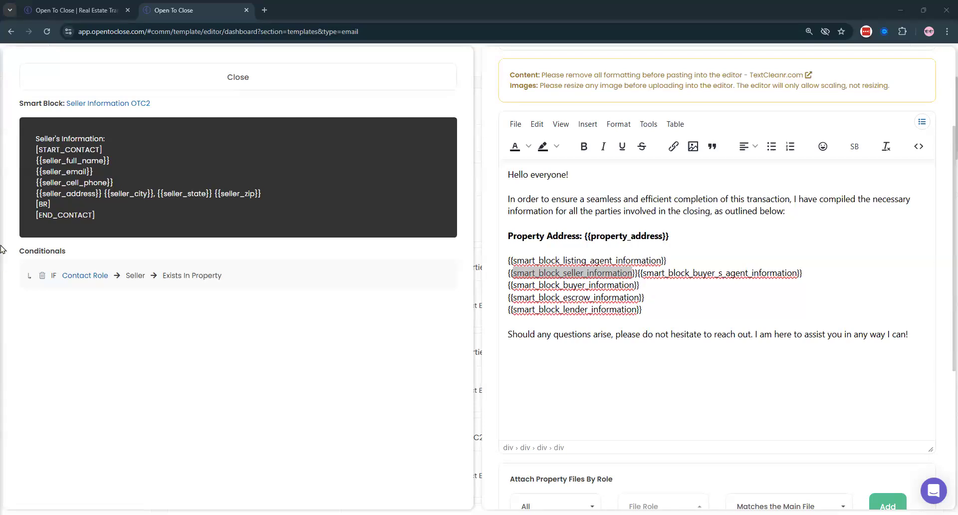
pyautogui.click(664, 369)
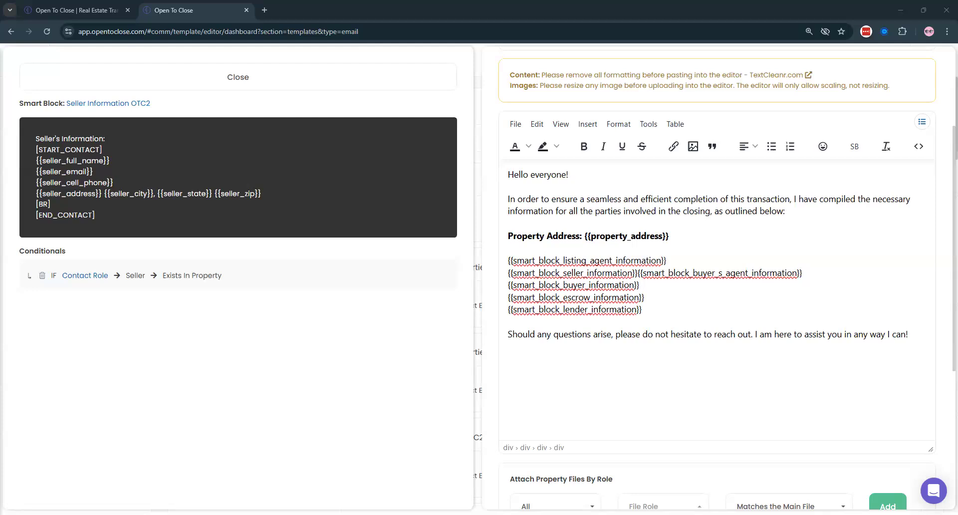
pyautogui.click(660, 334)
pyautogui.click(660, 334)
pyautogui.scroll(3, 589, 189)
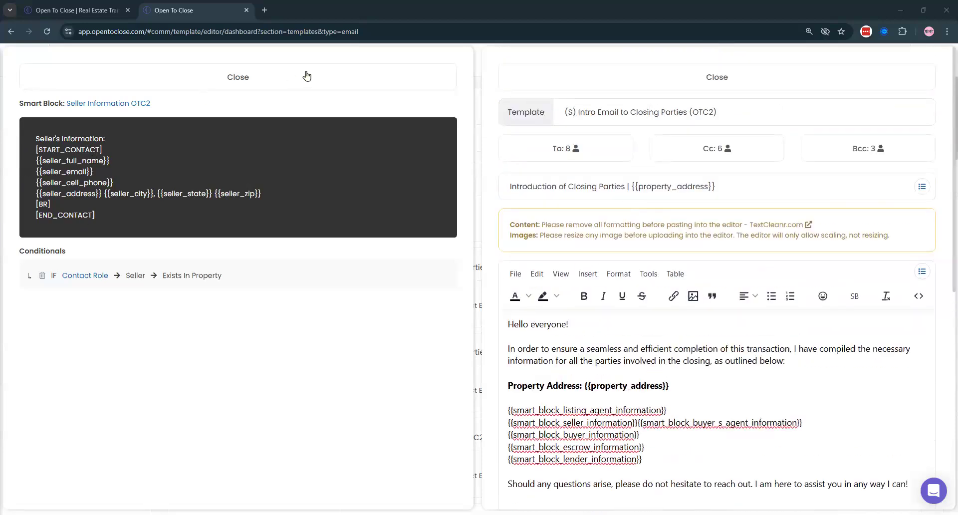
pyautogui.click(536, 77)
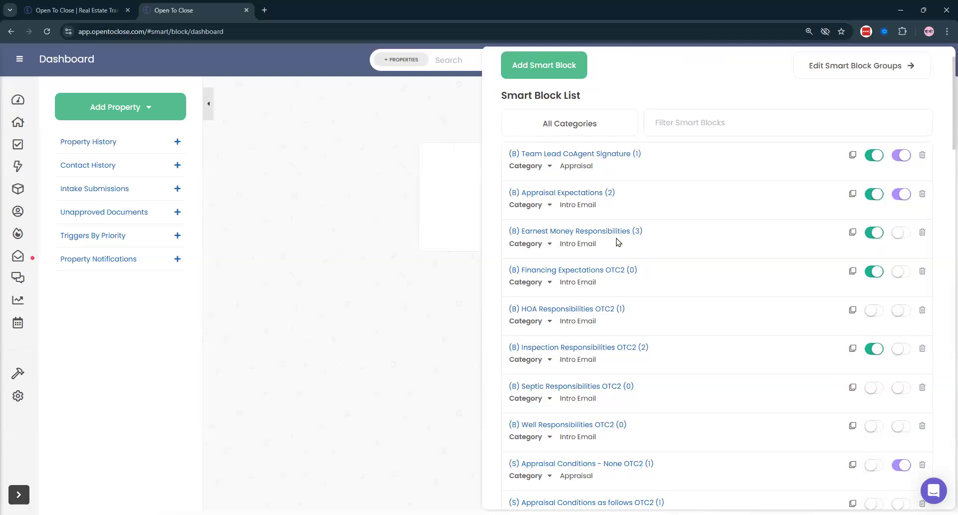
# - Inspect the (B) Earnest Money Responsibilities and (S) Appraisal Conditions - None OTC2 smart blocks
pyautogui.click(614, 233)
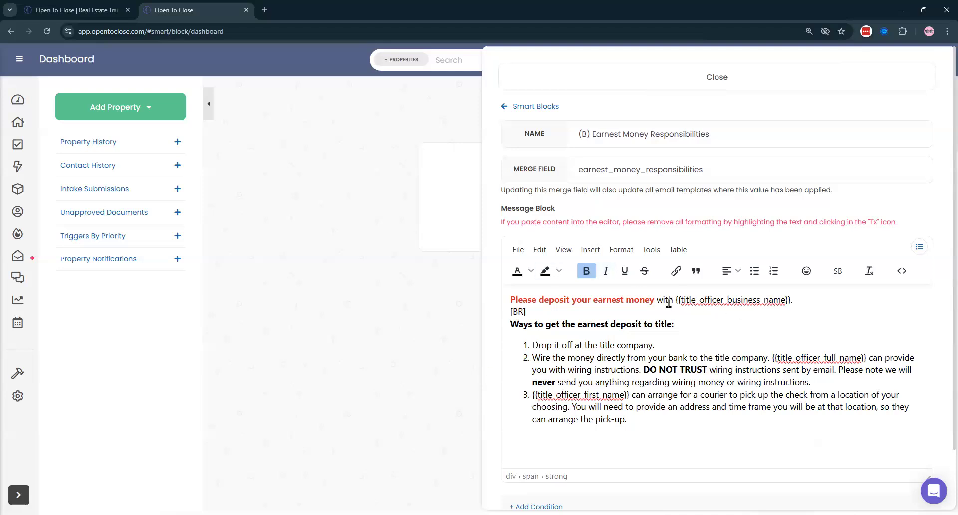
pyautogui.click(516, 107)
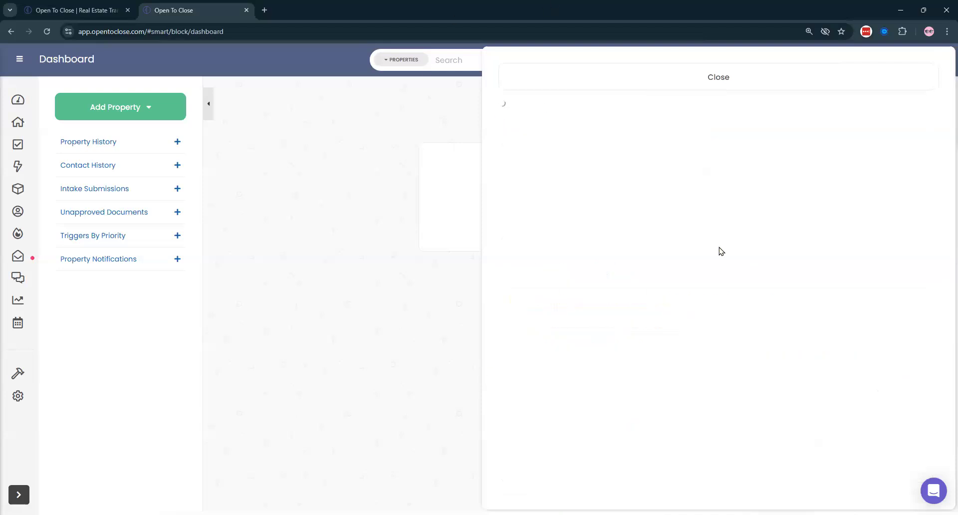
pyautogui.scroll(-4, 862, 364)
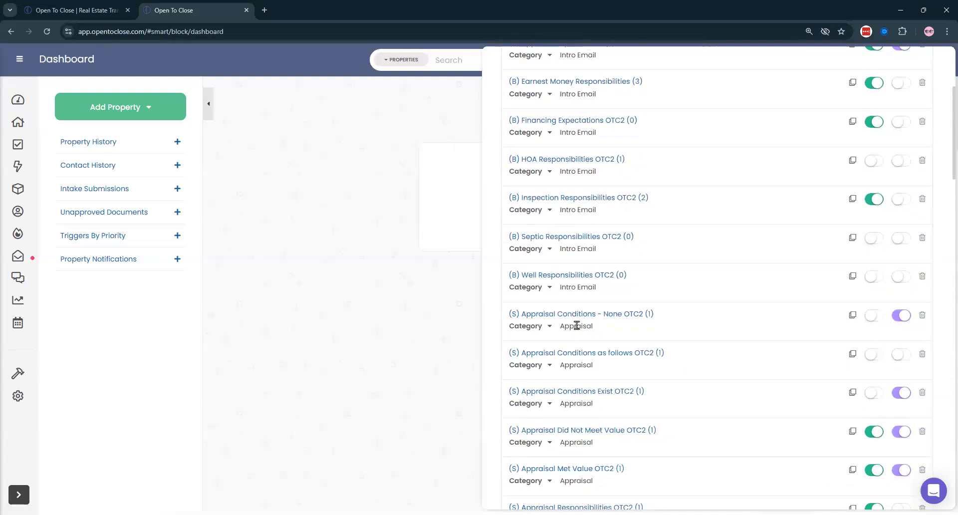
pyautogui.click(594, 318)
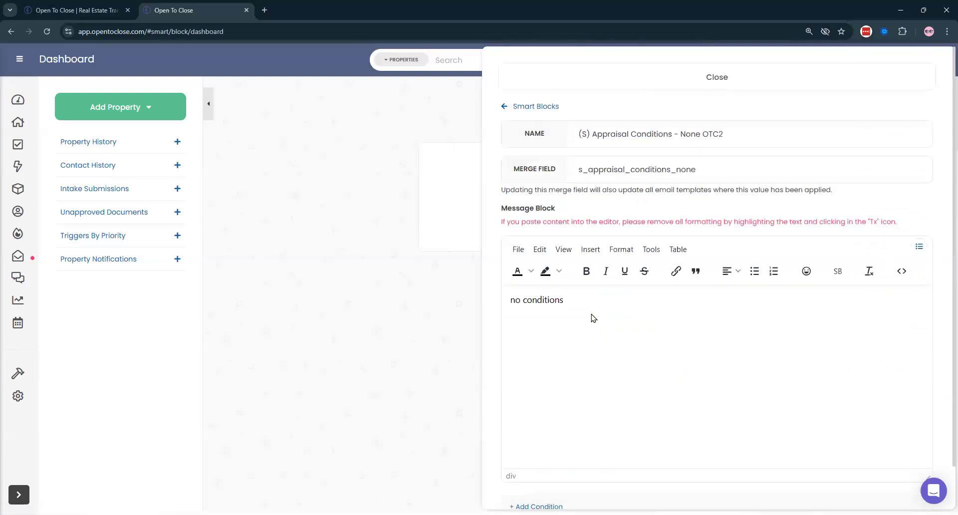
pyautogui.tripleClick(535, 301)
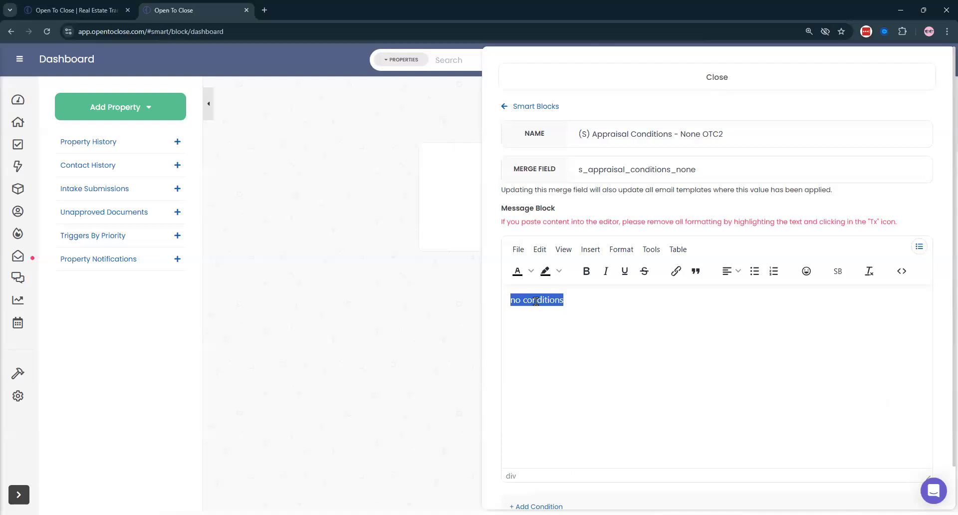
pyautogui.click(519, 108)
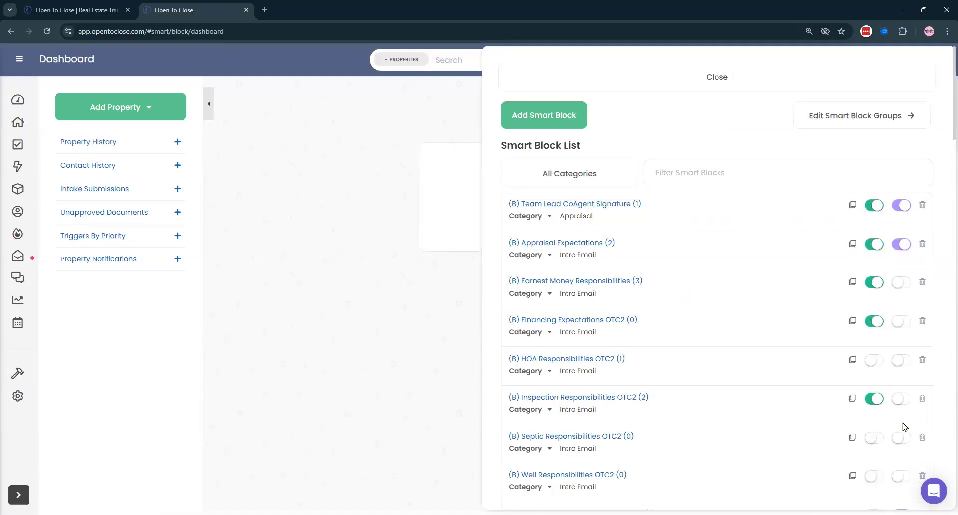
# - Inspect the (S) Appraisal Conditions as follows OTC2 smart block, then close the Smart Block list
pyautogui.scroll(-4, 903, 427)
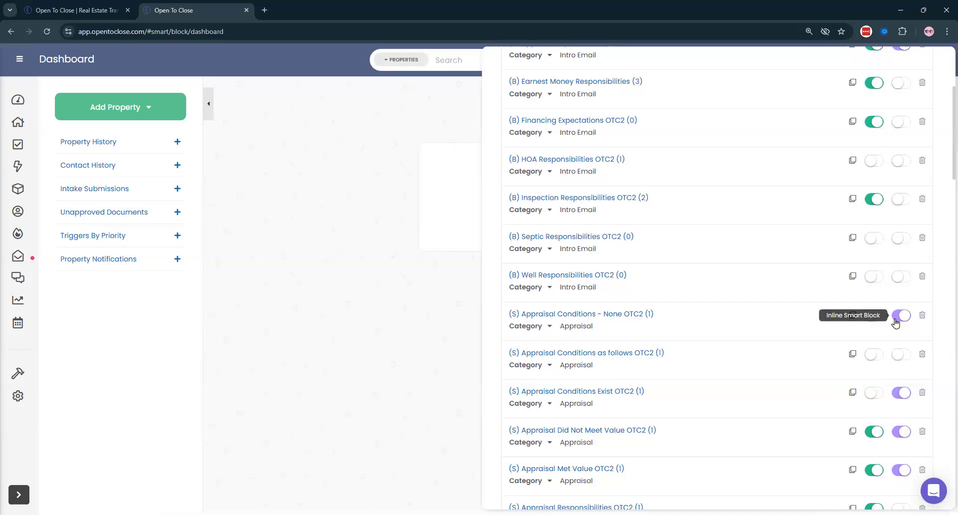
pyautogui.click(609, 356)
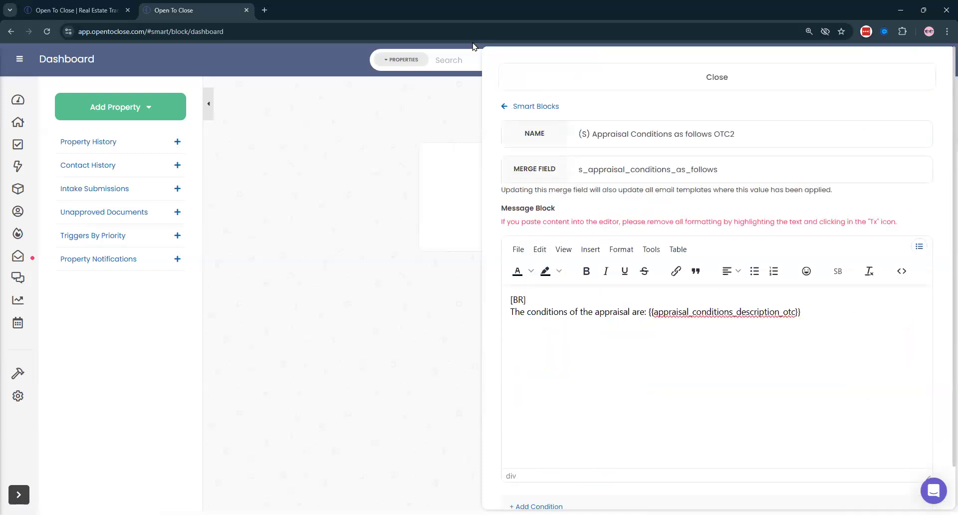
pyautogui.click(519, 107)
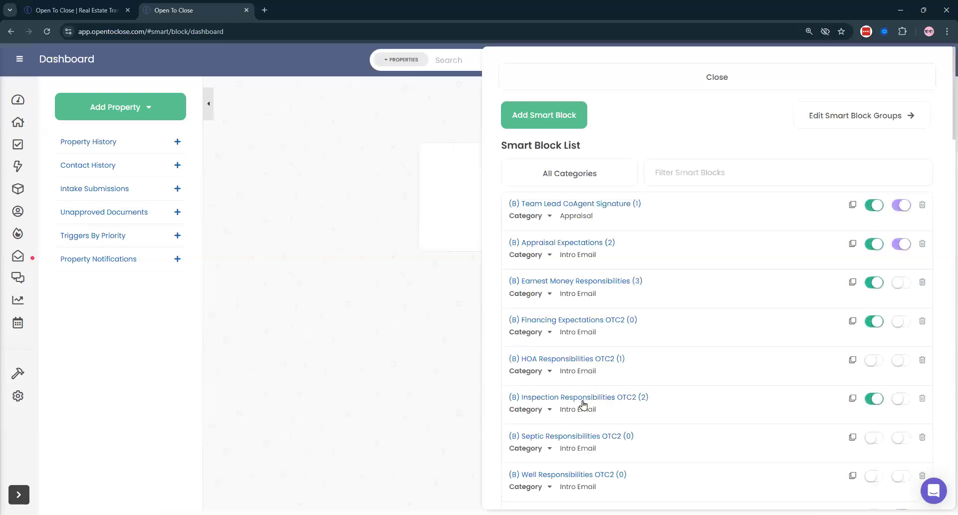
pyautogui.scroll(-2, 586, 400)
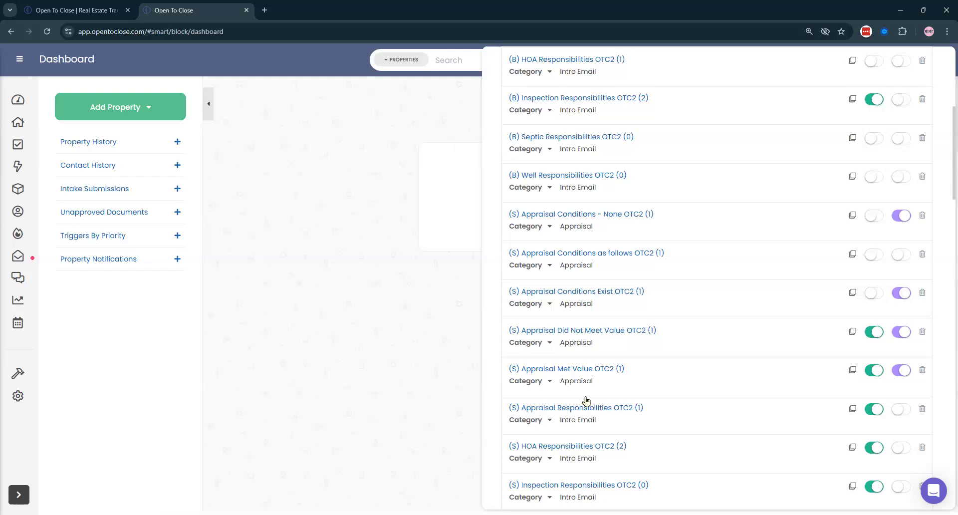
pyautogui.scroll(6, 586, 400)
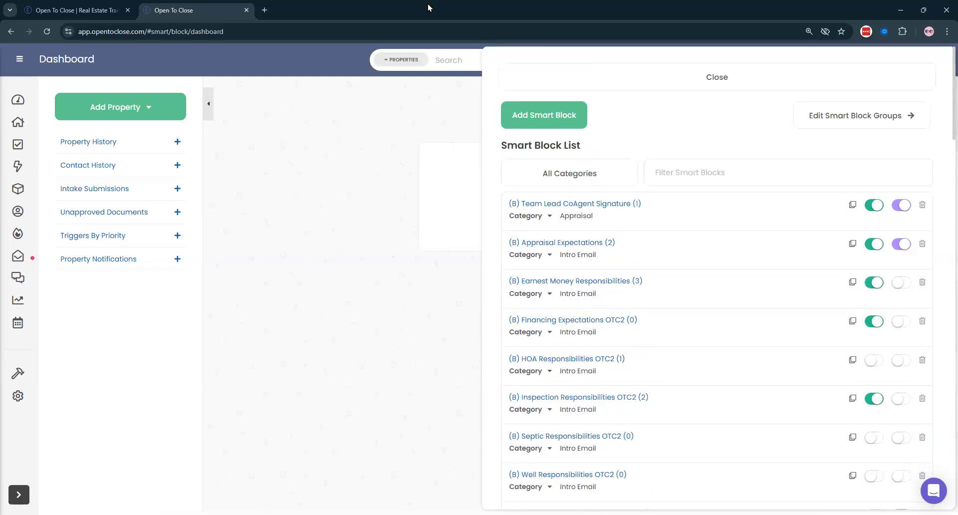
pyautogui.click(581, 78)
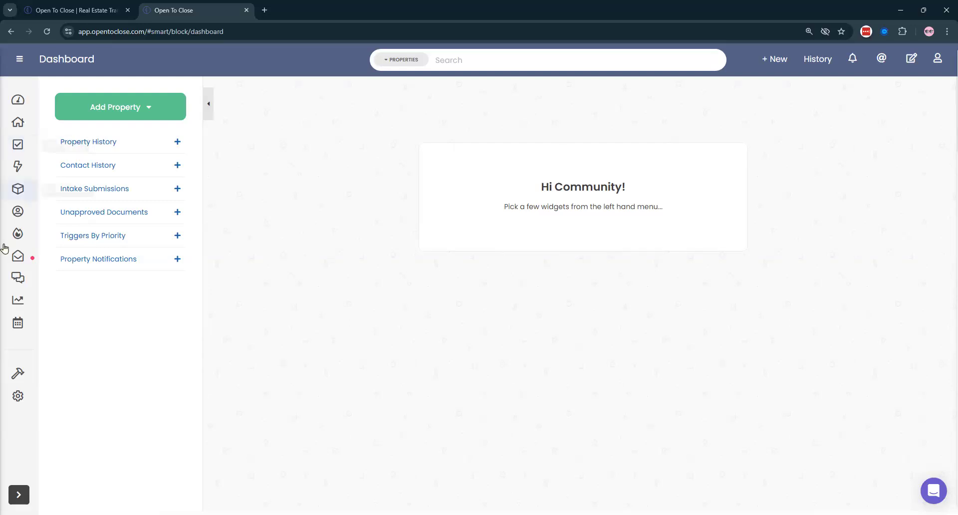
# - Open the Apps & API's integrations page from the settings gear menu
pyautogui.click(19, 396)
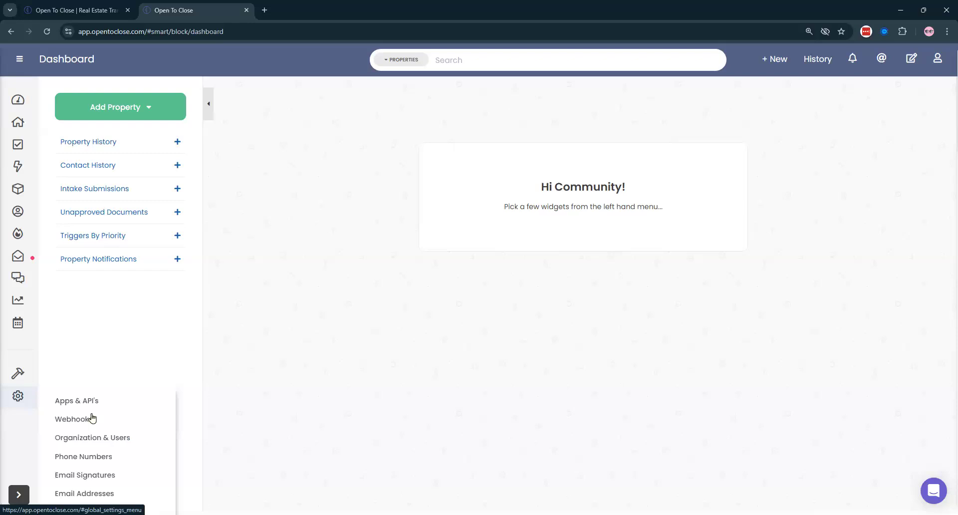
pyautogui.click(74, 394)
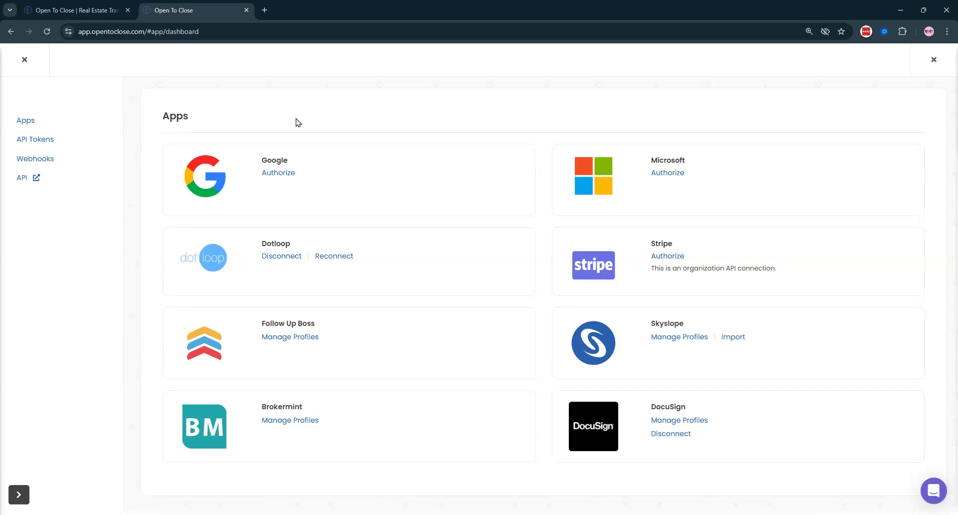
# - Walk through the Google Workspace authorization steps, ticking the whitelist box, without connecting, then exit to the dashboard
pyautogui.click(264, 10)
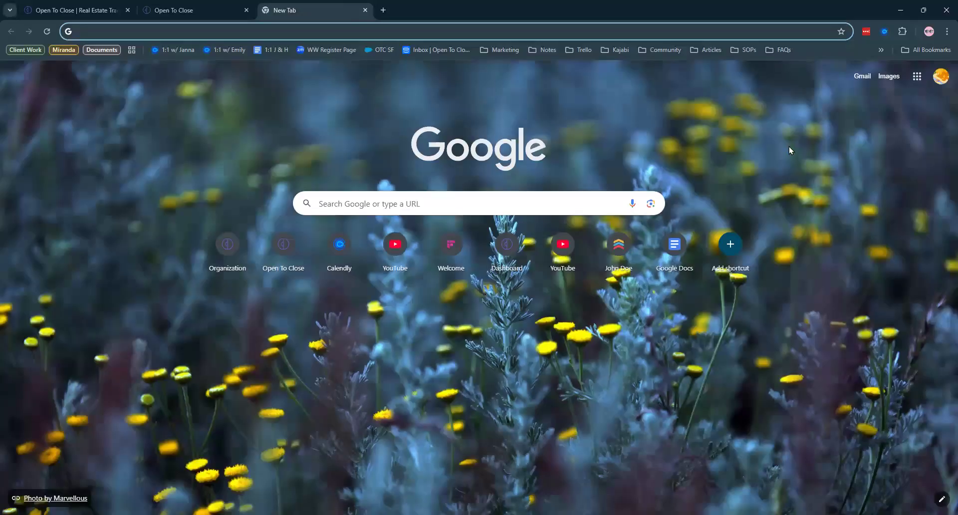
pyautogui.click(365, 10)
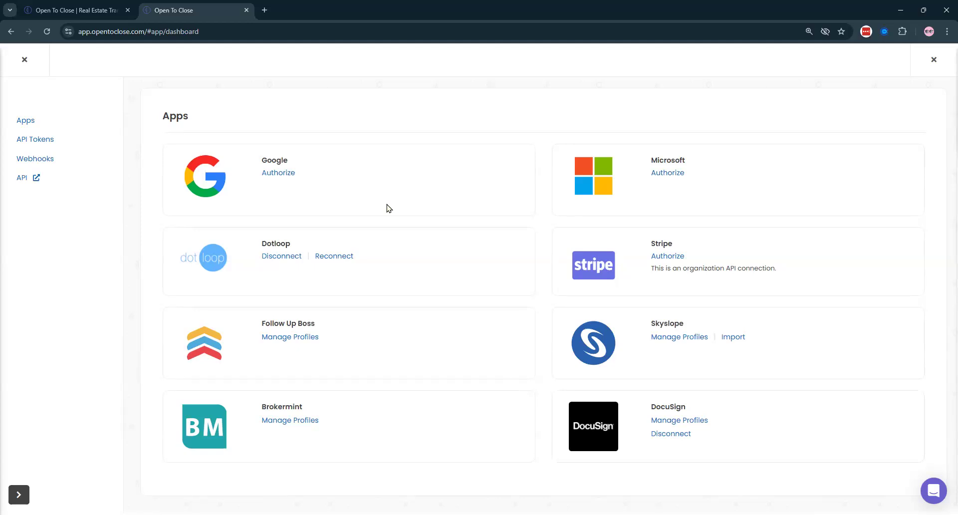
pyautogui.click(272, 173)
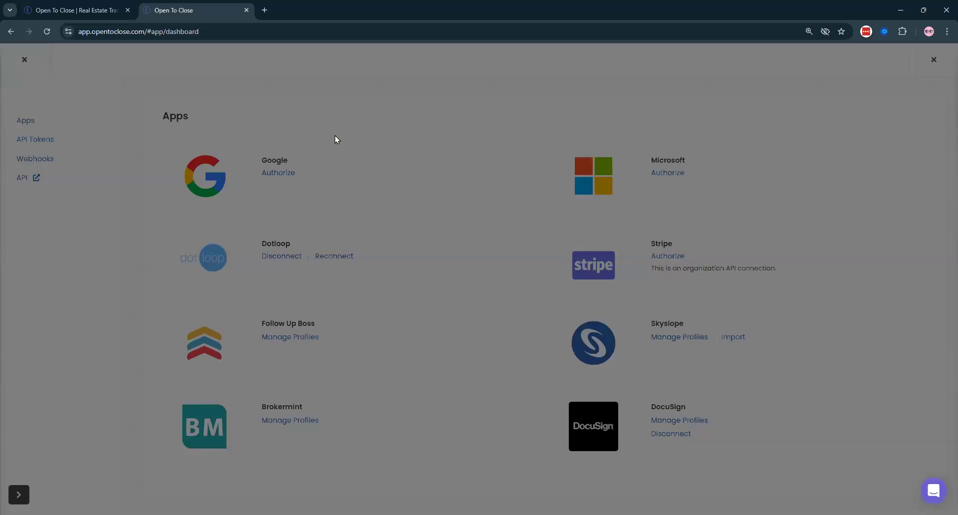
pyautogui.scroll(-5, 479, 203)
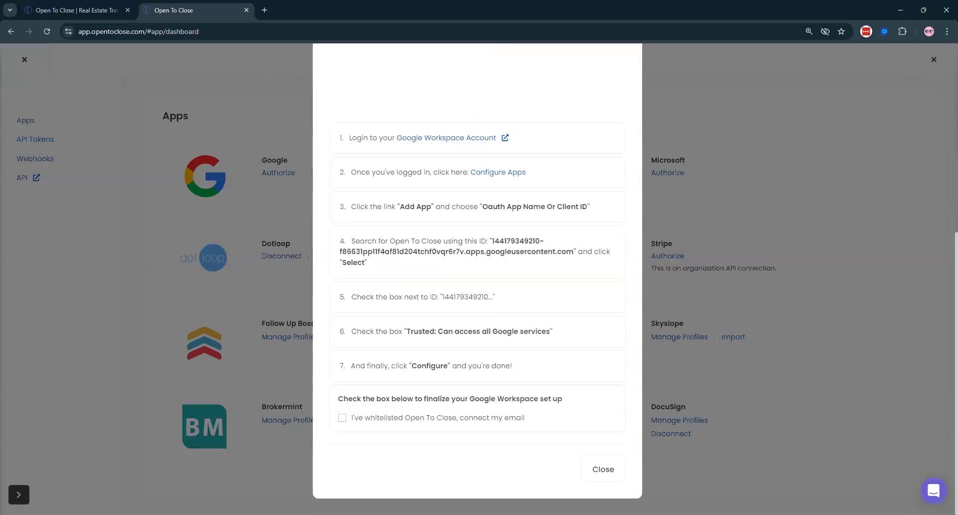
pyautogui.click(342, 418)
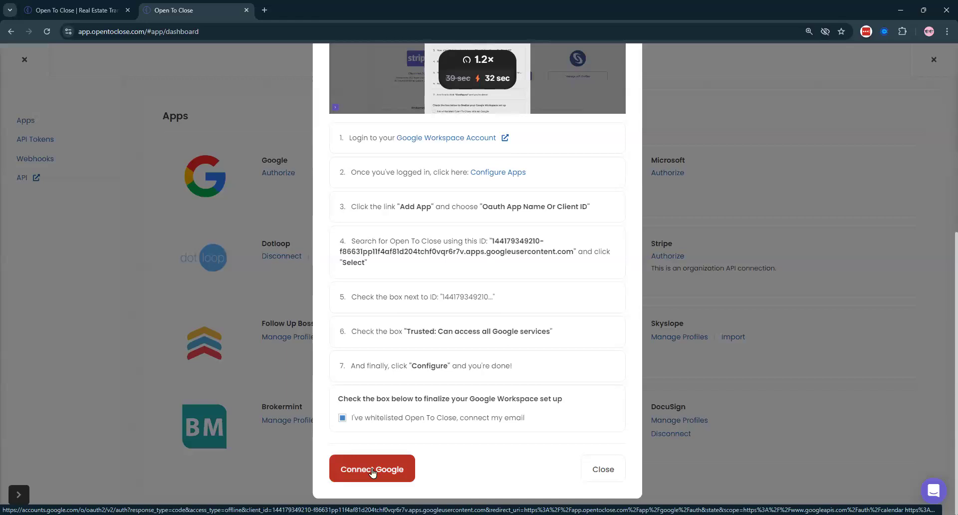
pyautogui.click(593, 473)
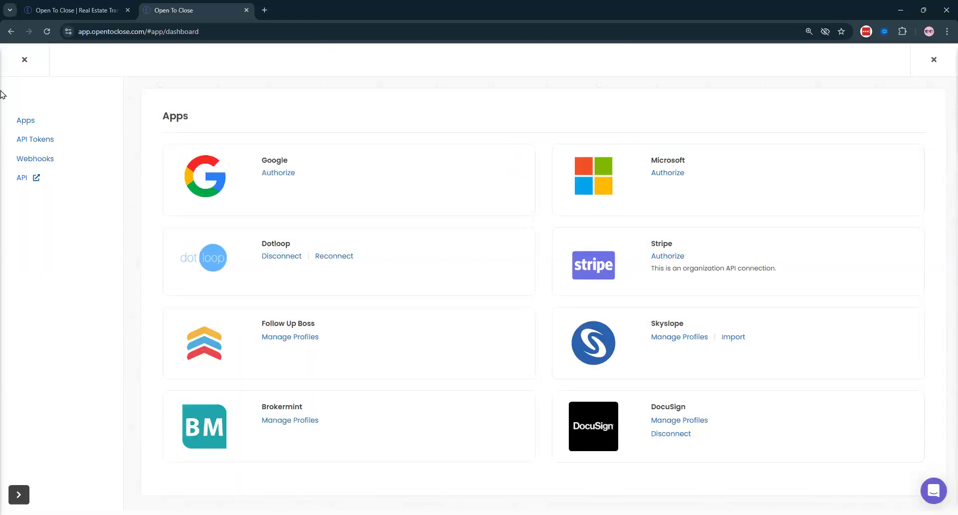
pyautogui.click(277, 174)
pyautogui.scroll(-6, 429, 303)
pyautogui.click(397, 420)
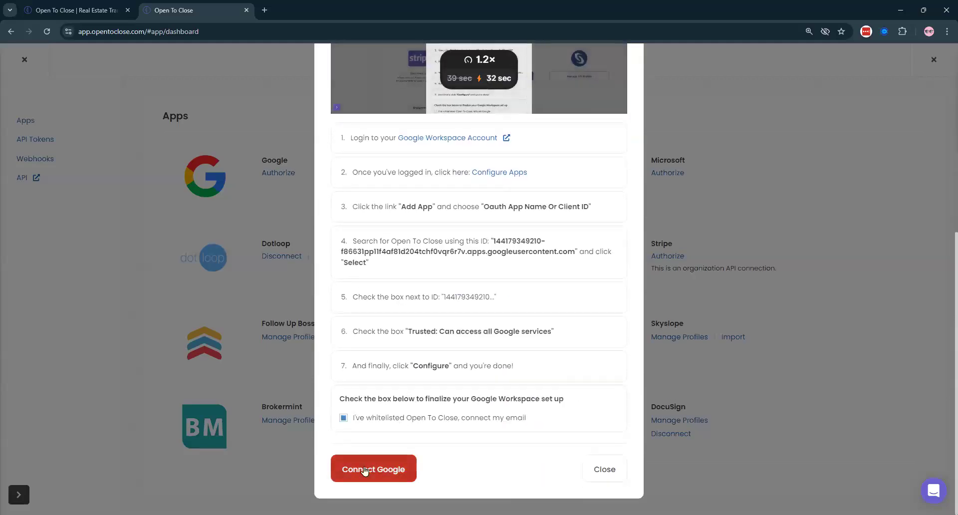
pyautogui.click(601, 471)
pyautogui.click(30, 60)
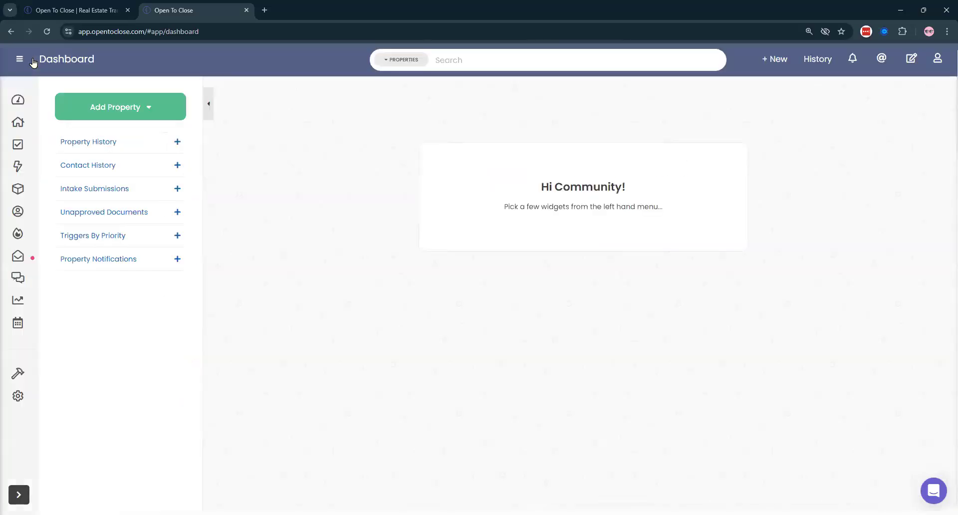
# - Open the 1231 West Taylor Road property, confirm it has no triggers, and close it
pyautogui.click(18, 121)
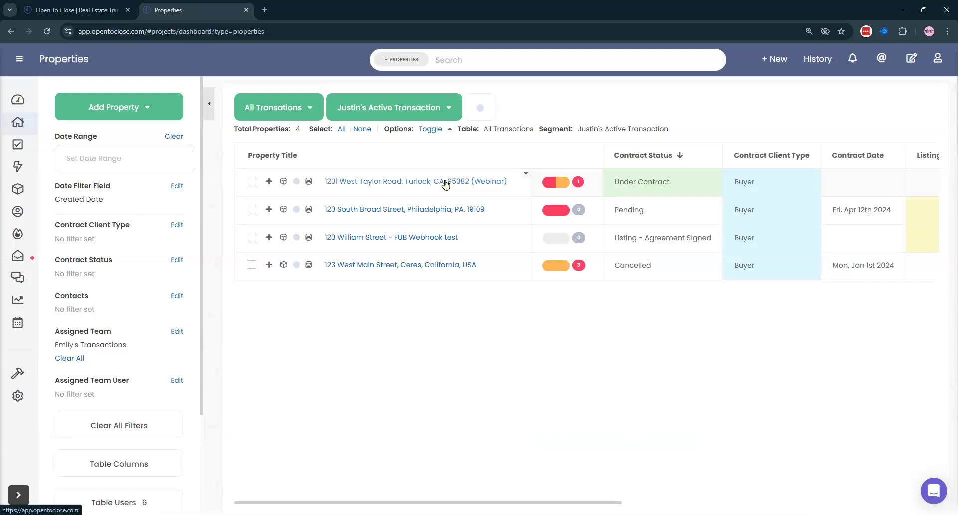
pyautogui.click(445, 182)
pyautogui.click(771, 60)
pyautogui.tripleClick(732, 219)
pyautogui.click(465, 68)
pyautogui.click(24, 59)
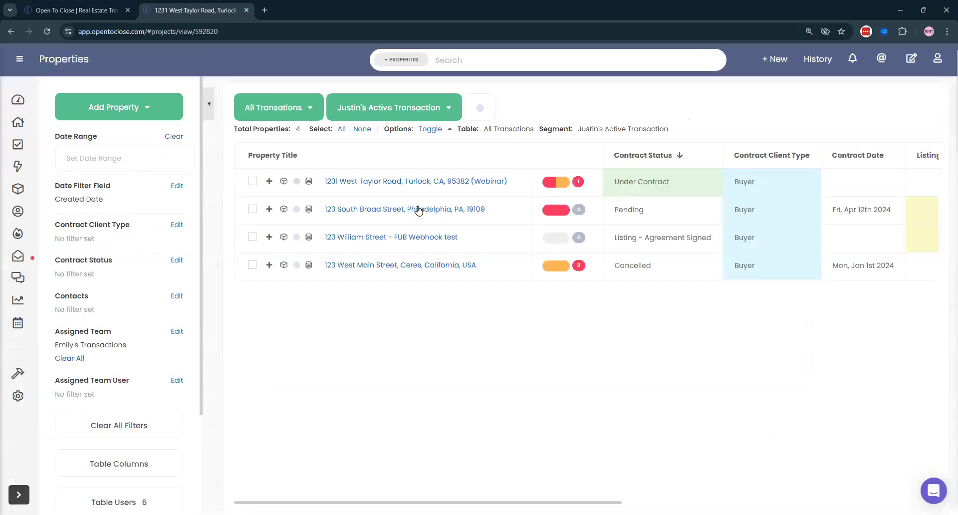
# - Send the FUB Webhooks Test trigger on 123 South Broad Street, which fails with an invalid send-from address
pyautogui.click(432, 212)
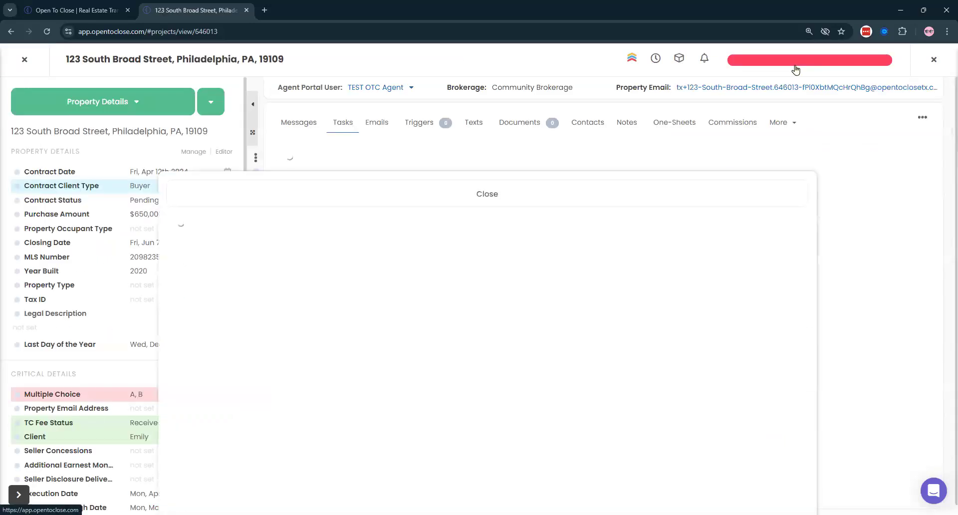
pyautogui.click(795, 67)
pyautogui.scroll(-4, 737, 197)
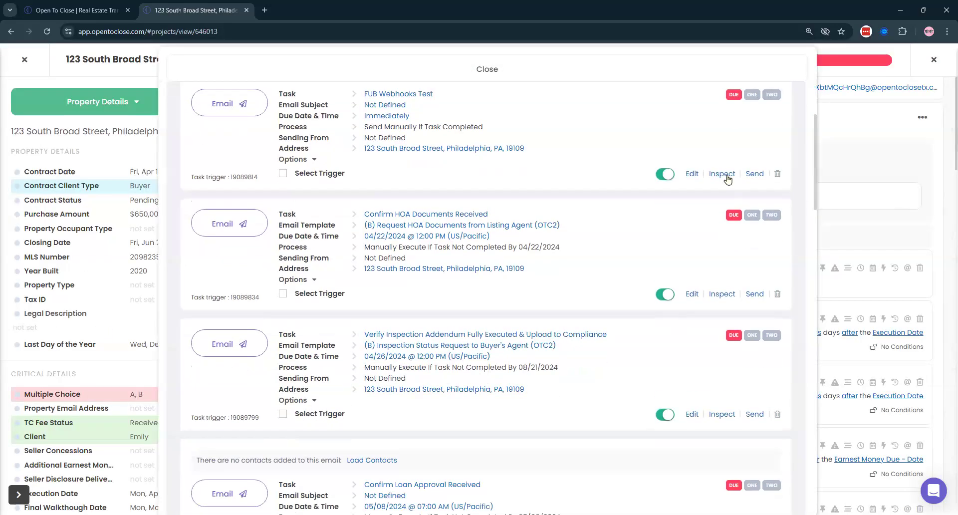
pyautogui.click(757, 176)
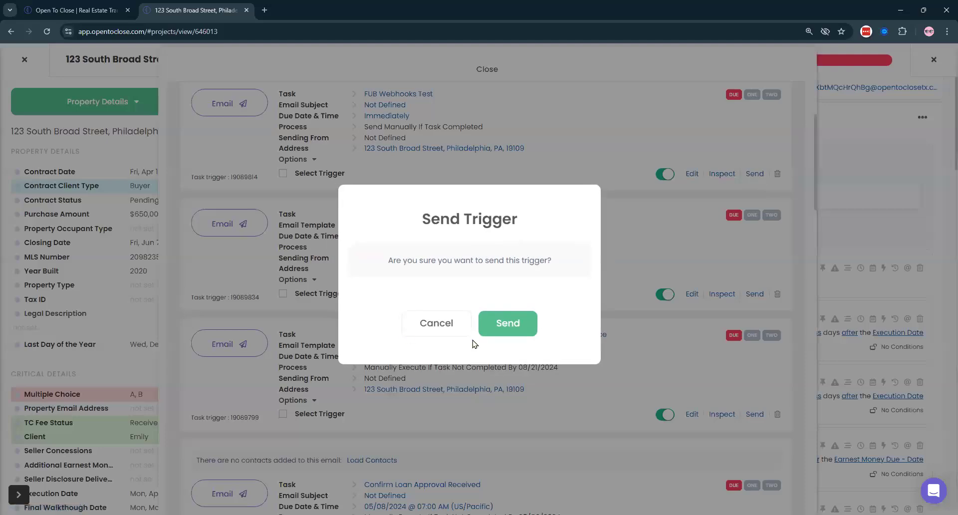
pyautogui.click(507, 324)
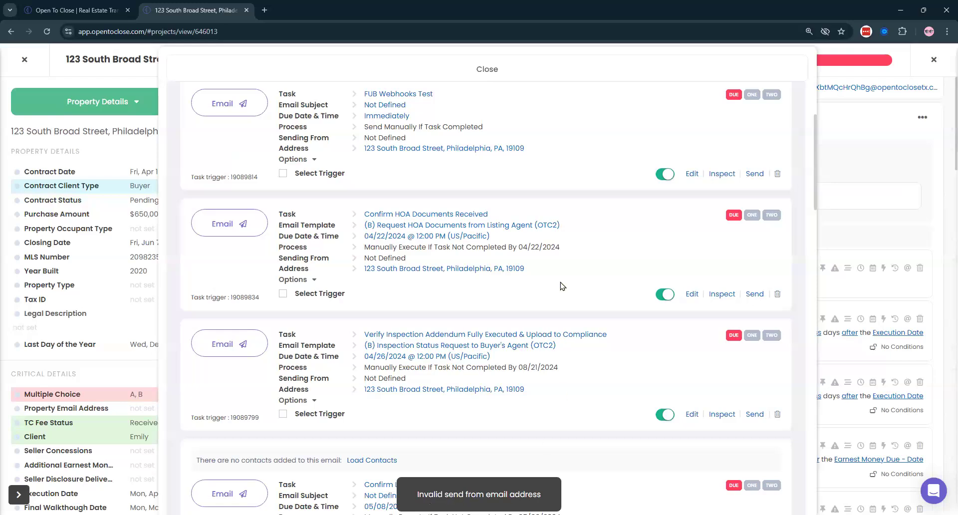
pyautogui.scroll(3, 424, 189)
pyautogui.click(304, 68)
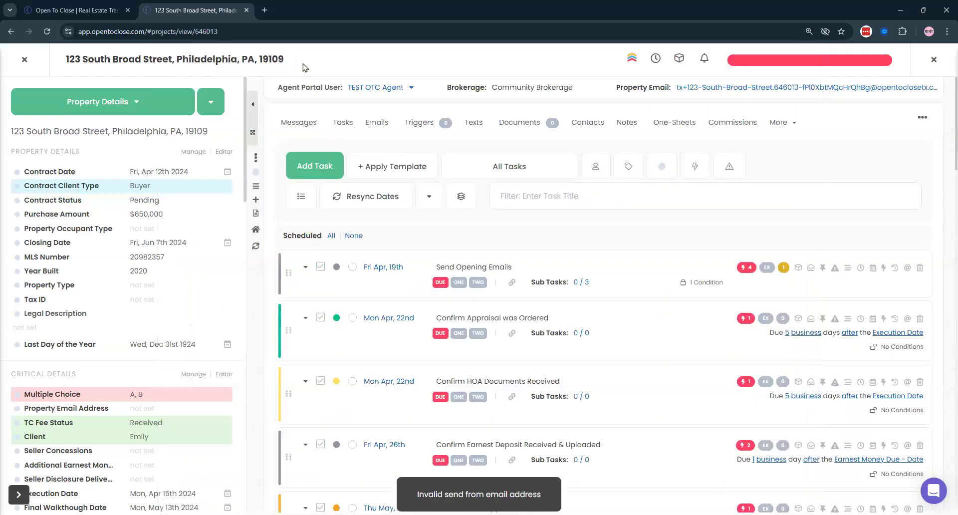
# - Open the property's Defaults & Settings and locate the Default Send From Email setting
pyautogui.click(211, 105)
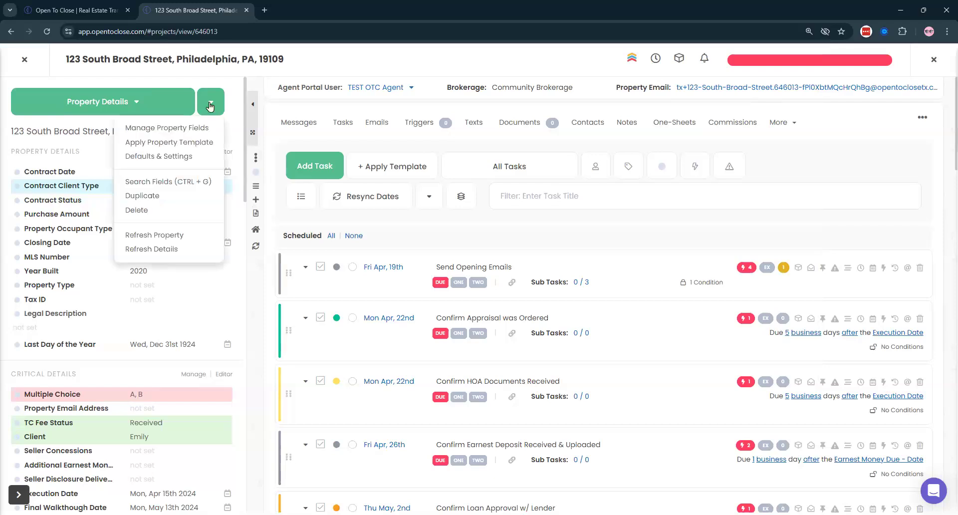
pyautogui.click(163, 158)
pyautogui.scroll(-6, 160, 156)
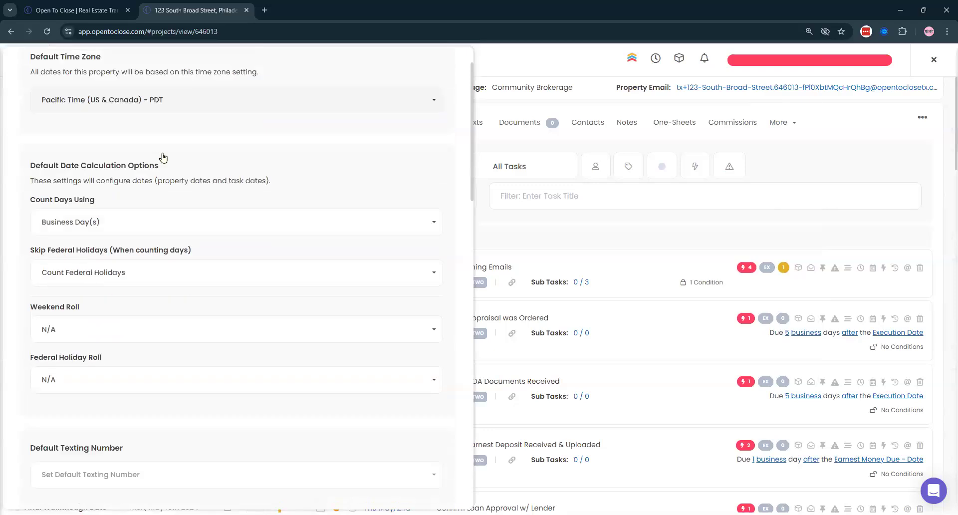
pyautogui.scroll(-1, 102, 181)
pyautogui.moveTo(30, 203); pyautogui.dragTo(271, 200)
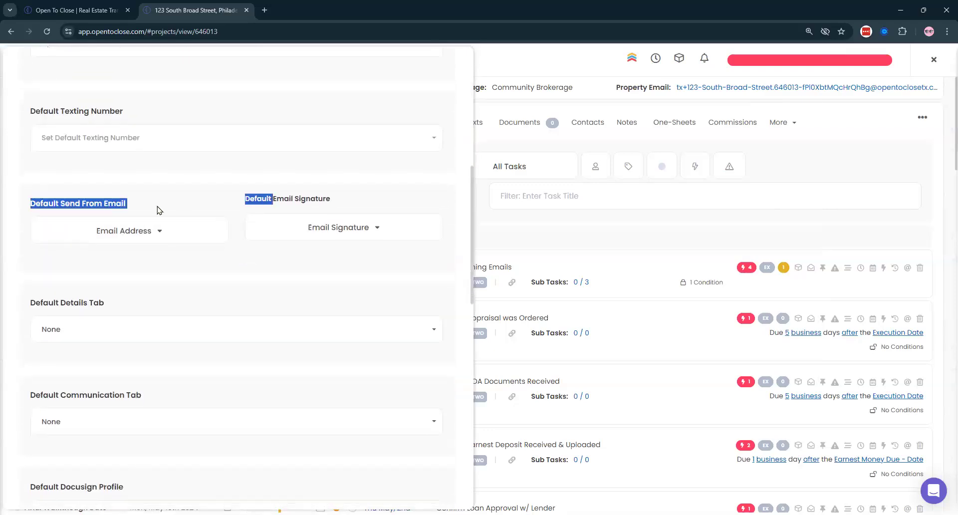
pyautogui.click(150, 210)
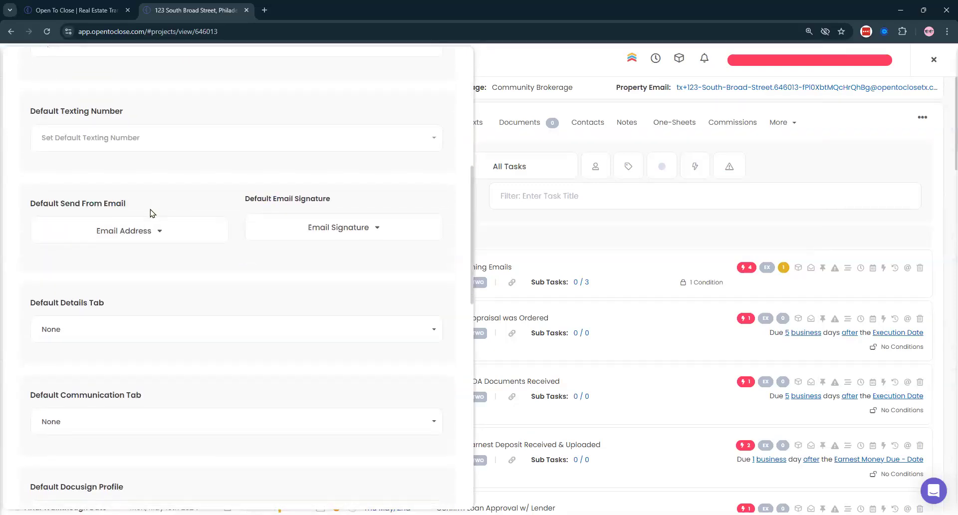
pyautogui.tripleClick(83, 204)
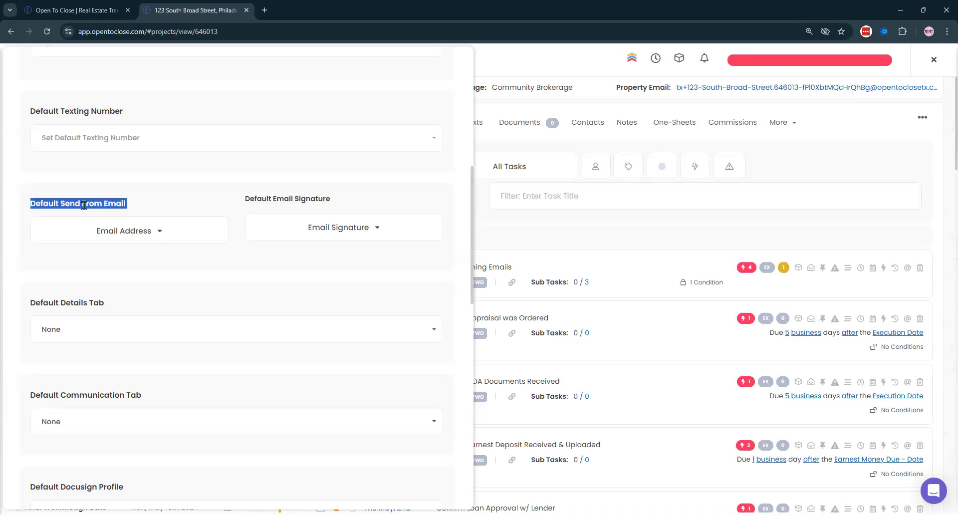
# - Choose the available address as the default send-from email and close the settings
pyautogui.click(129, 238)
pyautogui.click(92, 259)
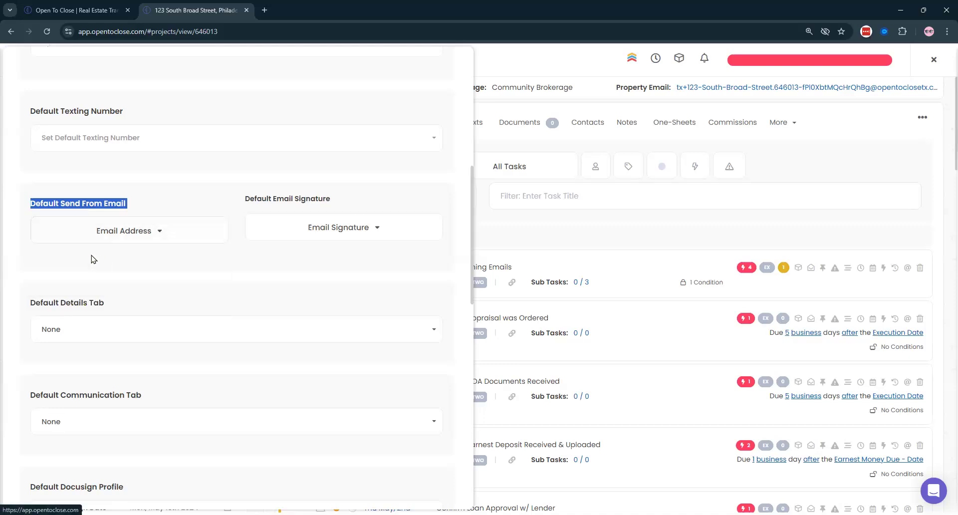
pyautogui.click(114, 231)
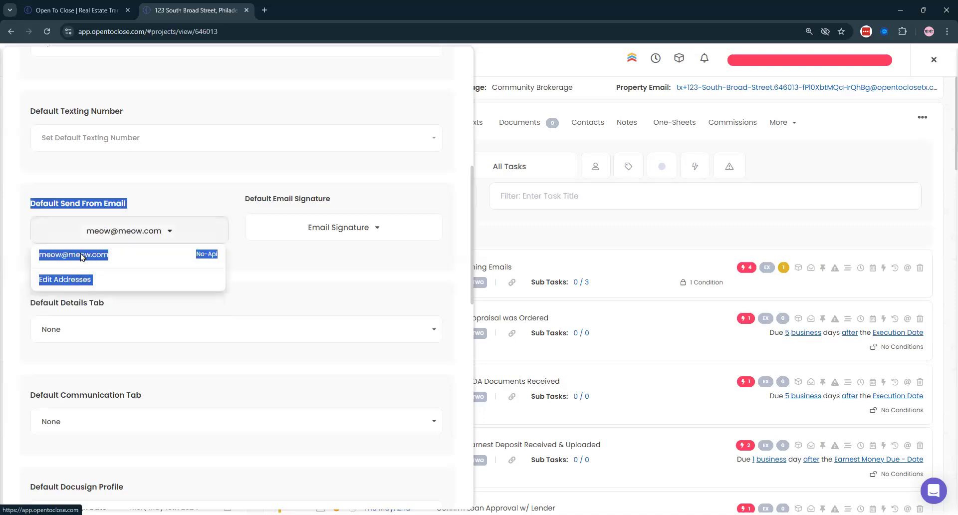
pyautogui.click(81, 256)
pyautogui.click(22, 208)
pyautogui.click(75, 240)
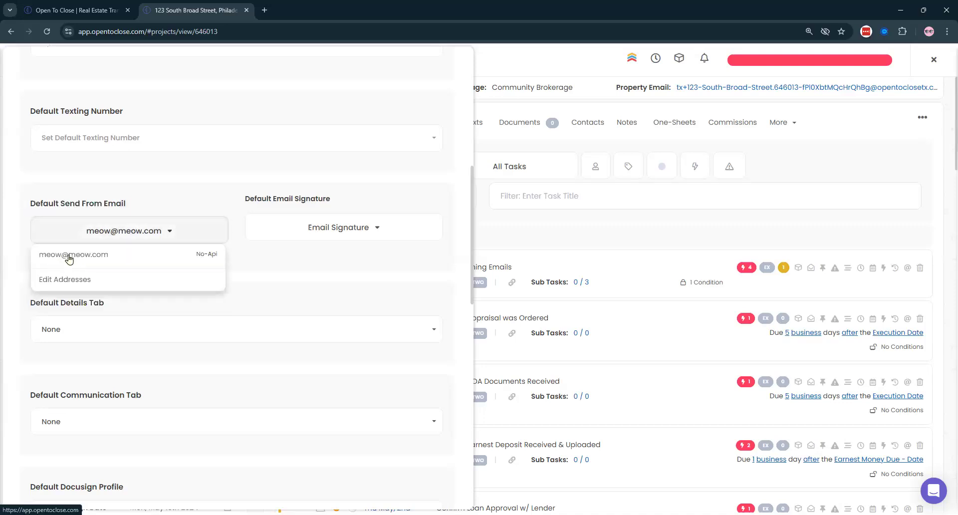
pyautogui.click(333, 192)
pyautogui.scroll(8, 351, 134)
pyautogui.click(430, 80)
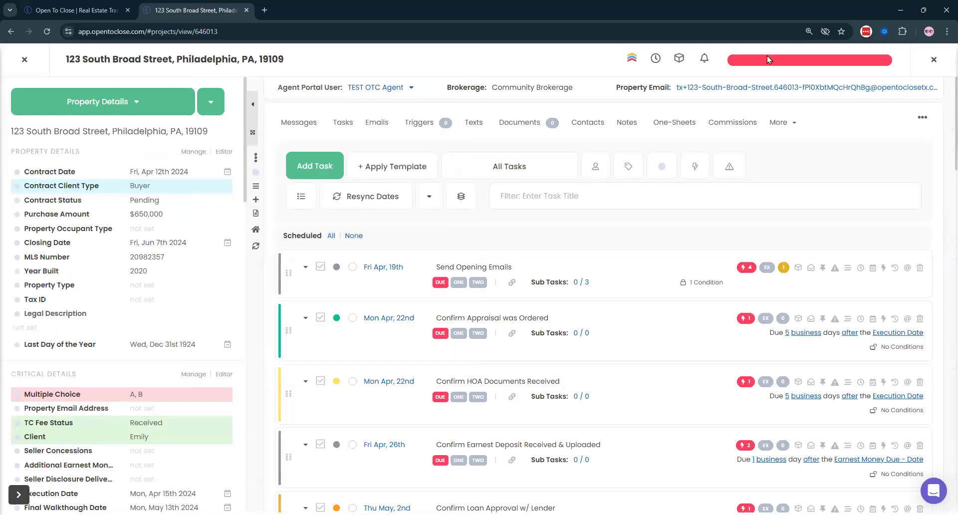
# - Inspect the first trigger on 123 South Broad Street and send its email immediately
pyautogui.click(766, 58)
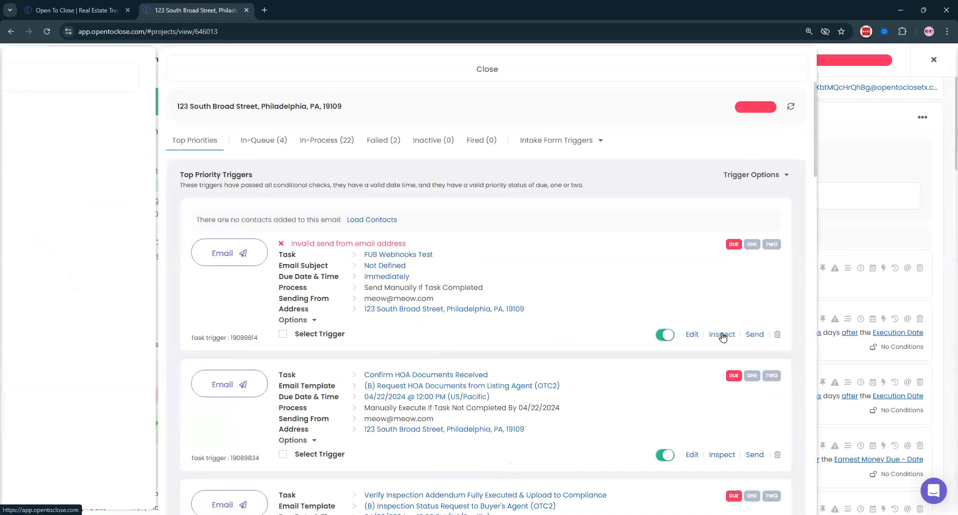
pyautogui.click(722, 334)
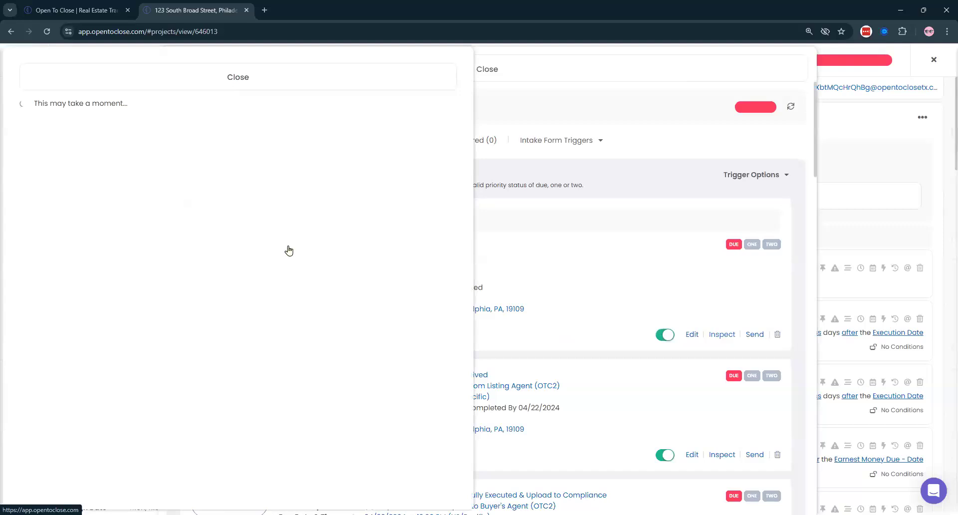
pyautogui.click(755, 334)
pyautogui.click(486, 331)
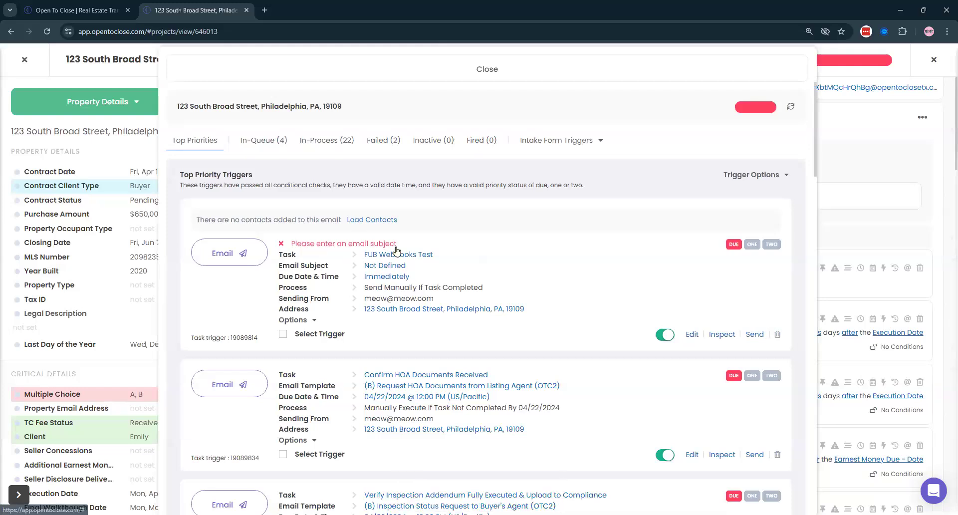
pyautogui.scroll(-3, 763, 307)
pyautogui.click(754, 304)
pyautogui.click(507, 323)
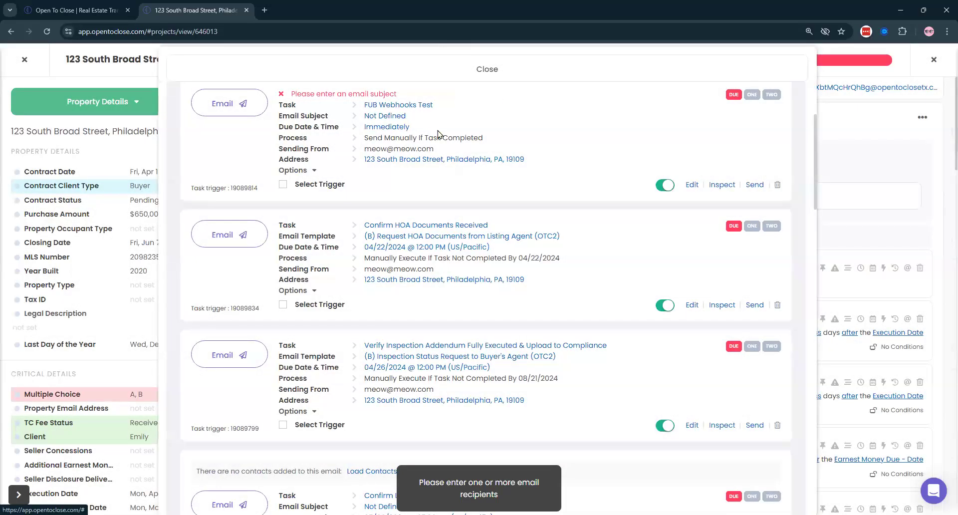
# - Preview the second trigger's email, inspect its recipients and content, then close the triggers overview
pyautogui.click(241, 235)
pyautogui.click(583, 80)
pyautogui.click(722, 305)
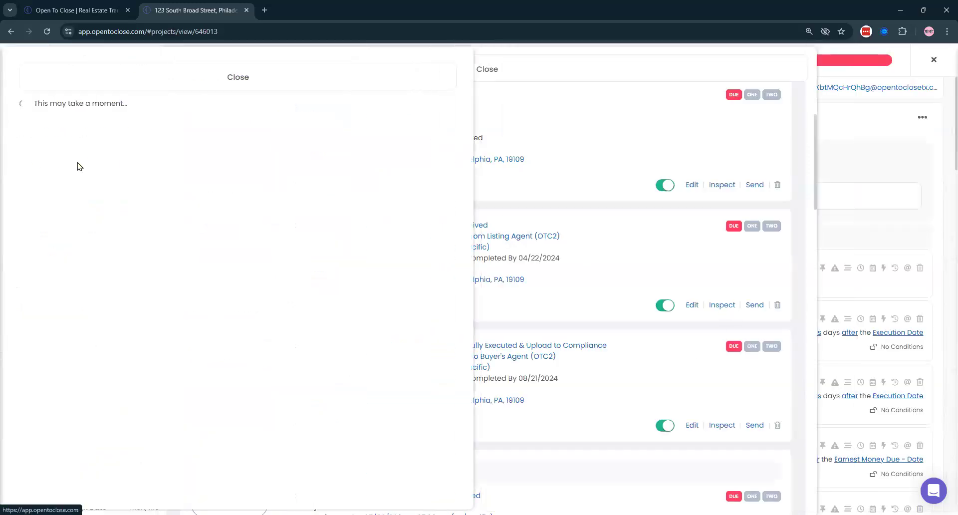
pyautogui.click(677, 72)
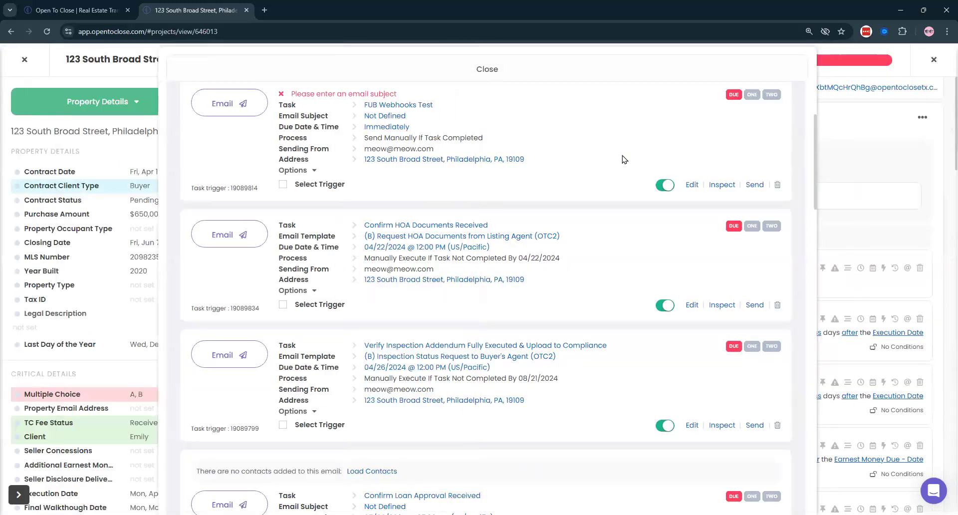
pyautogui.scroll(3, 622, 160)
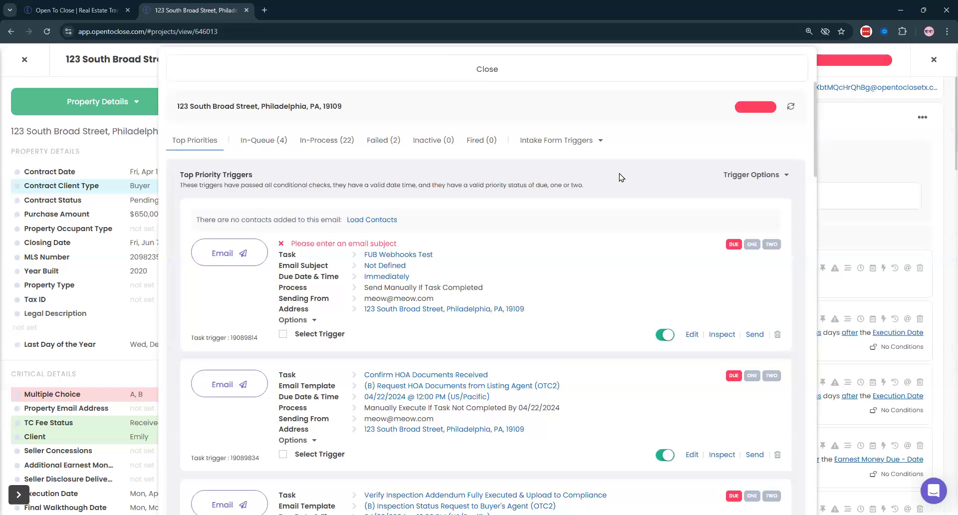
pyautogui.click(475, 81)
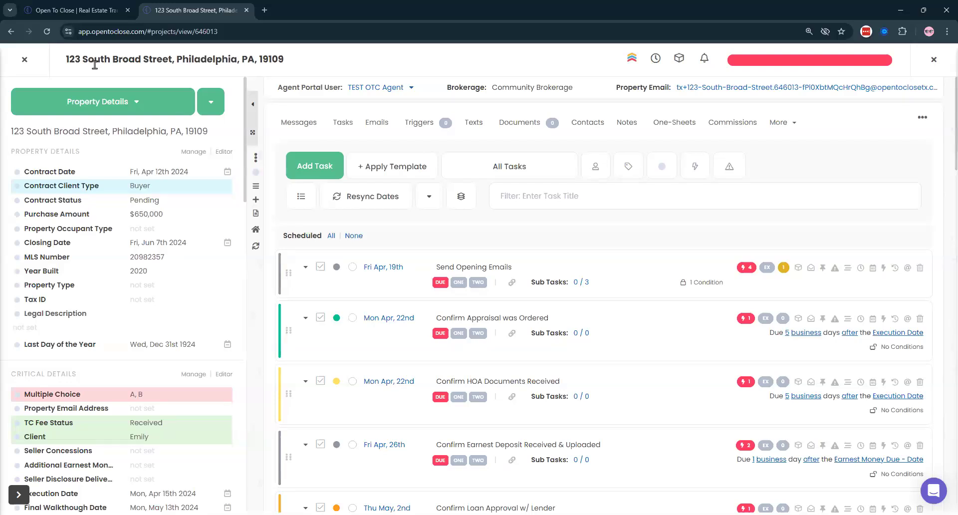
# - Check the Email Signature choices in Defaults & Settings unchanged, then go back to the Properties list
pyautogui.click(210, 103)
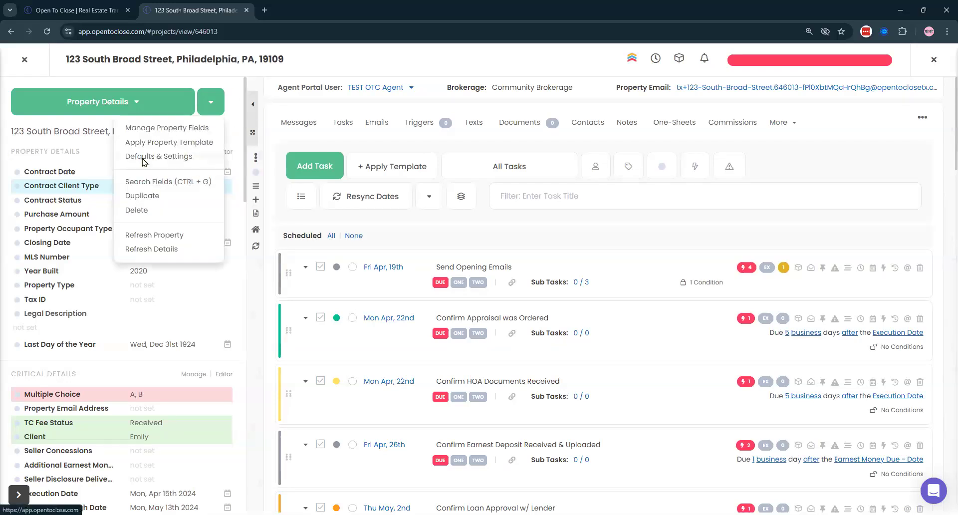
pyautogui.click(144, 157)
pyautogui.scroll(-5, 47, 154)
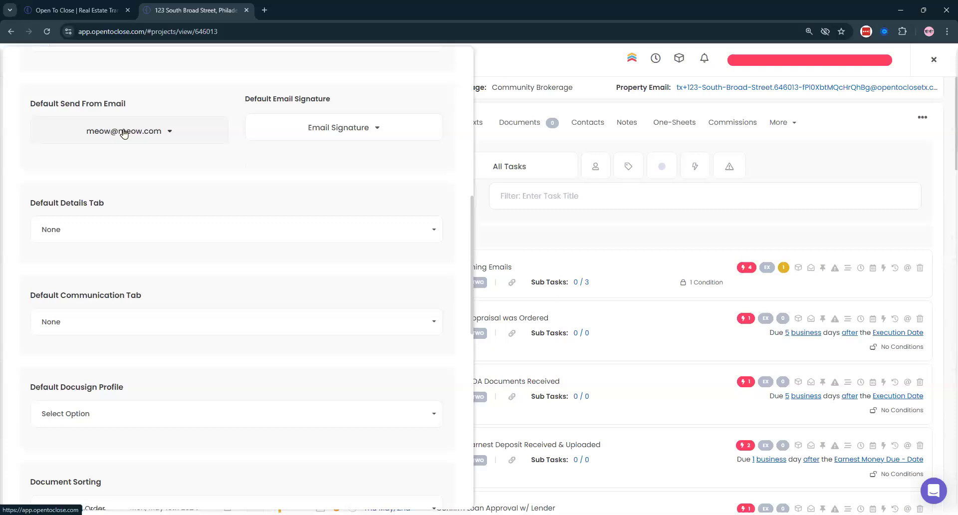
pyautogui.click(343, 128)
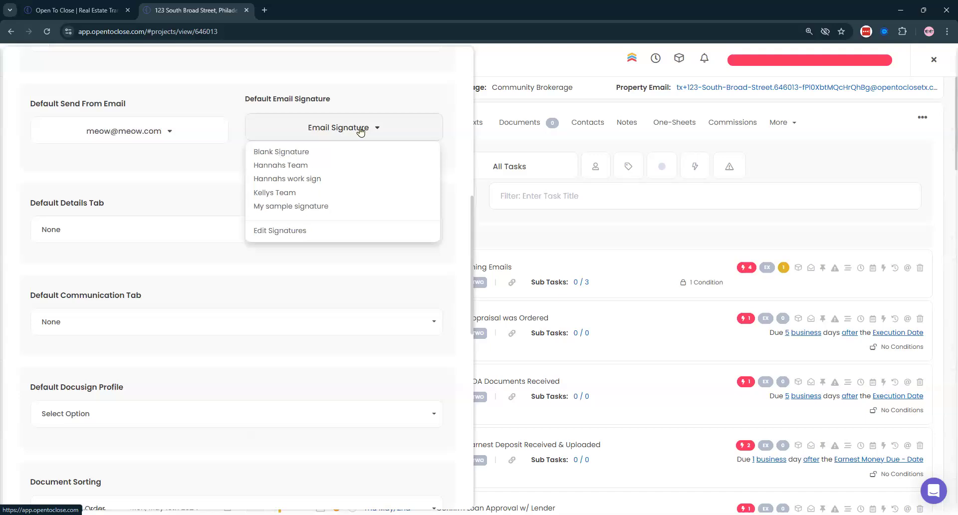
pyautogui.click(360, 130)
pyautogui.scroll(10, 295, 87)
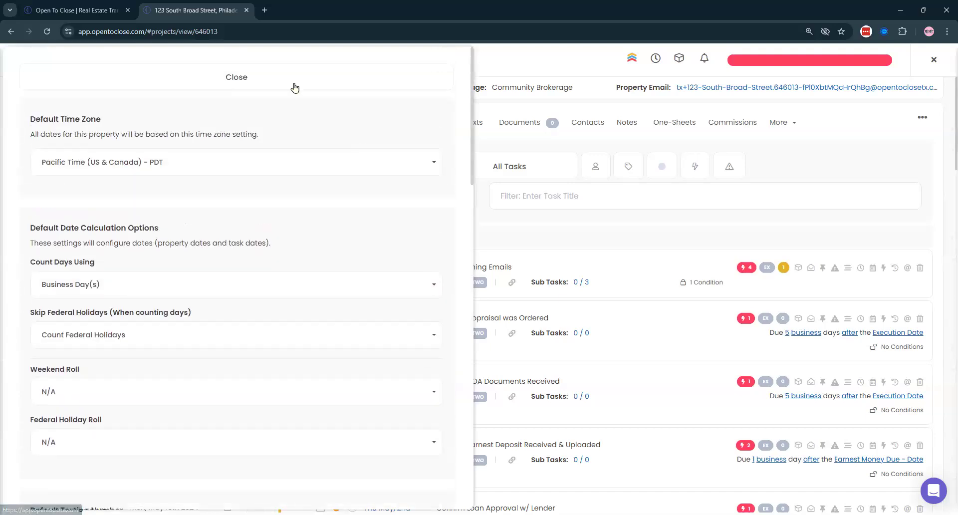
pyautogui.click(295, 87)
pyautogui.click(24, 60)
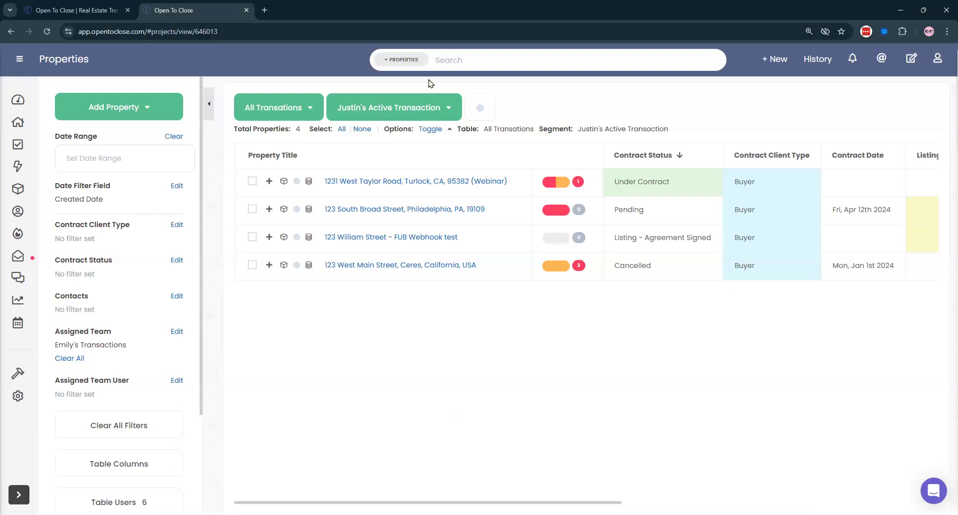
pyautogui.click(402, 210)
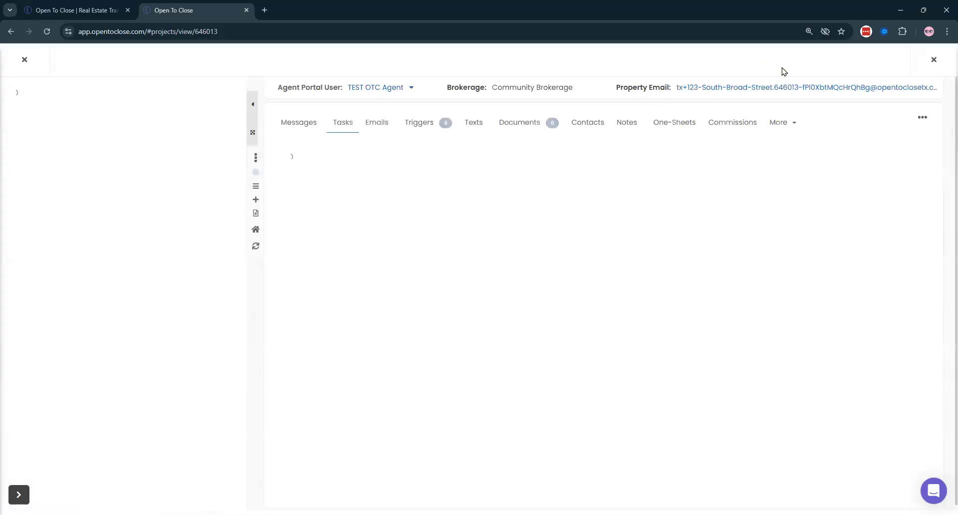
pyautogui.click(782, 65)
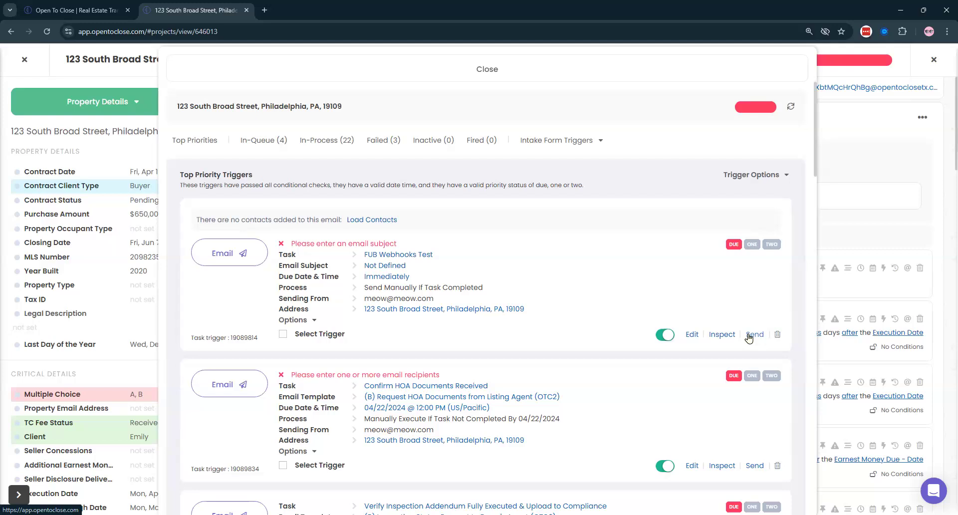
pyautogui.click(556, 75)
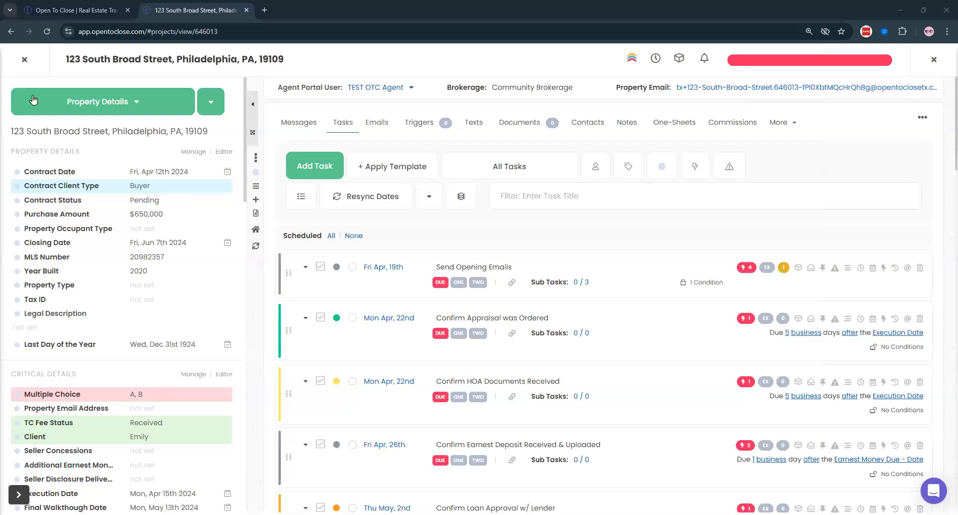
pyautogui.click(24, 59)
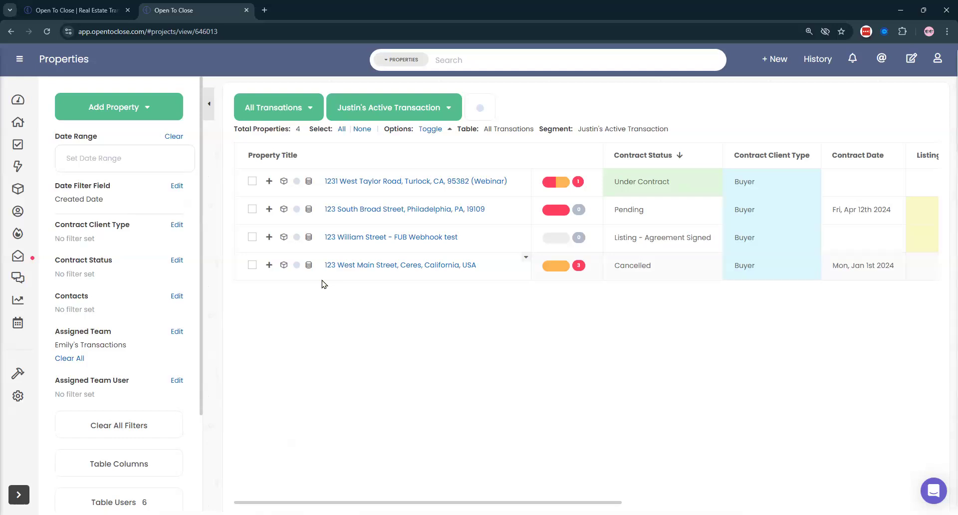
# - From Intake Submission, open the 1234 Market Street submitted intake form
pyautogui.click(21, 120)
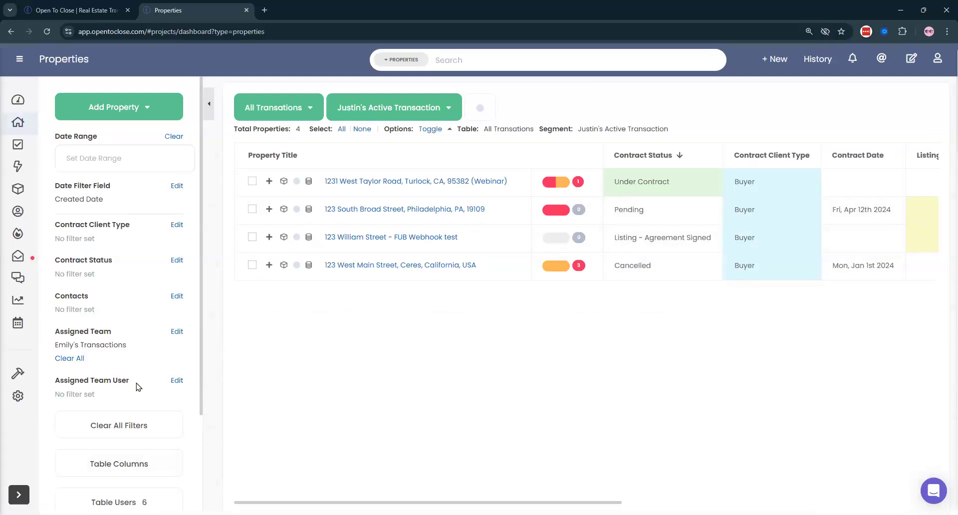
pyautogui.click(18, 100)
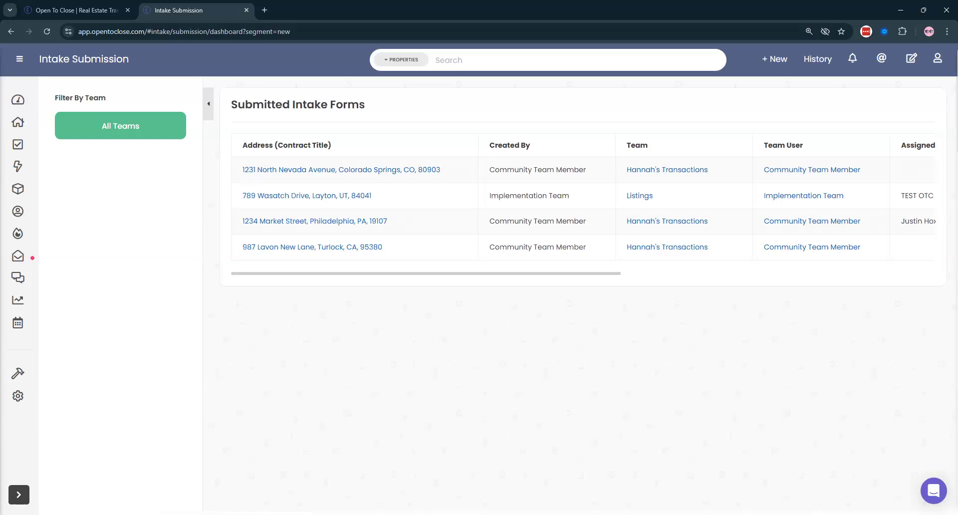
pyautogui.click(277, 222)
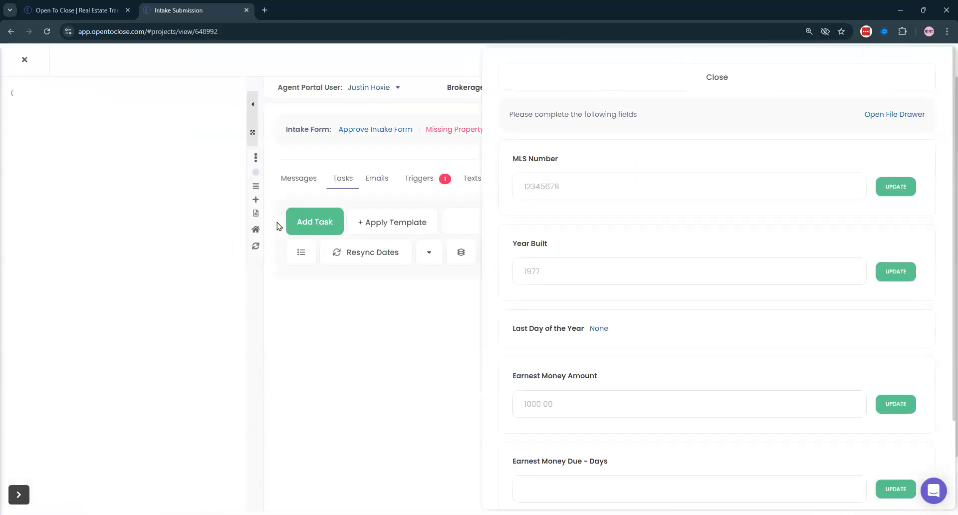
pyautogui.scroll(-2, 618, 472)
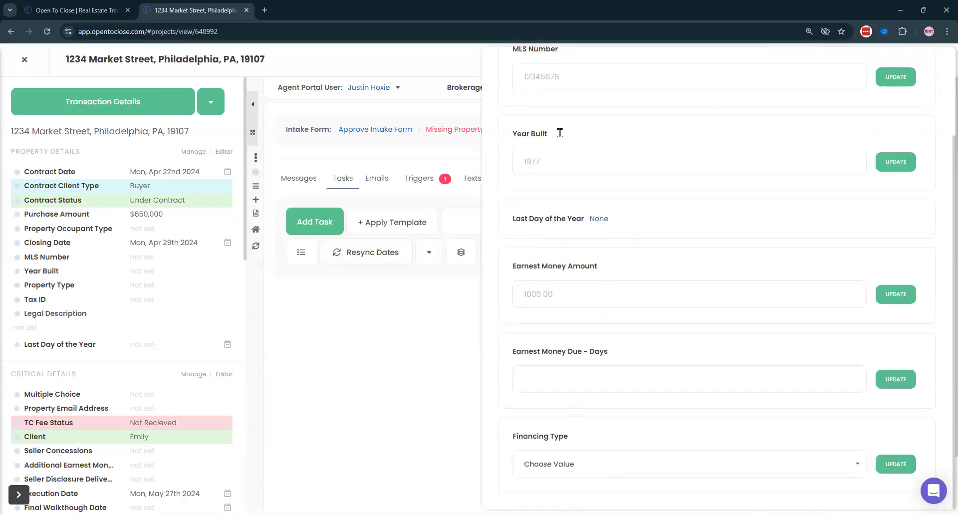
pyautogui.scroll(2, 559, 133)
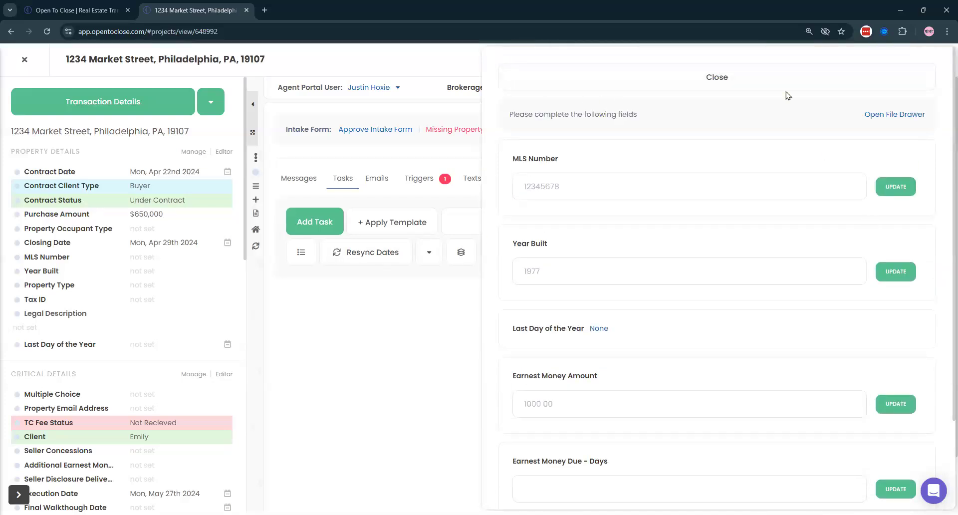
# - Dismiss the missing fields list and review the Approve Intake Form details
pyautogui.click(641, 86)
pyautogui.click(355, 130)
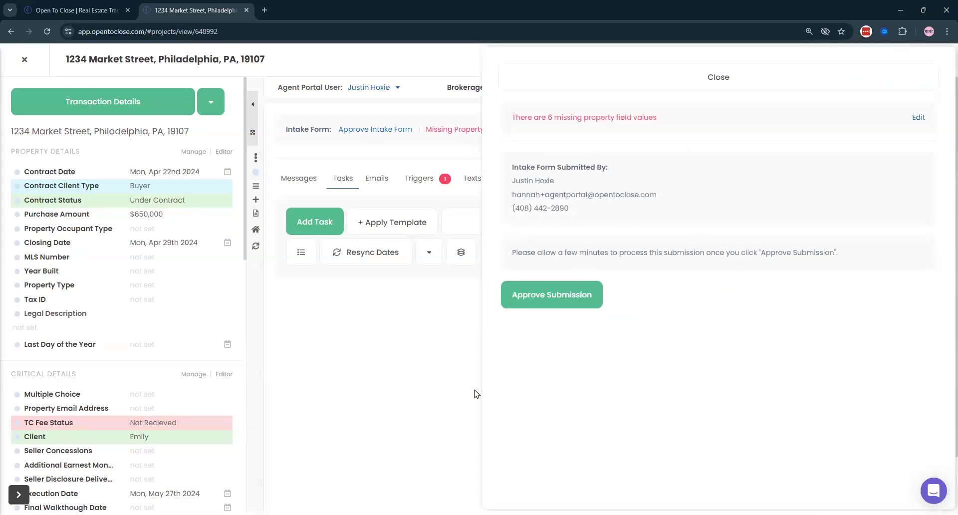
pyautogui.click(554, 85)
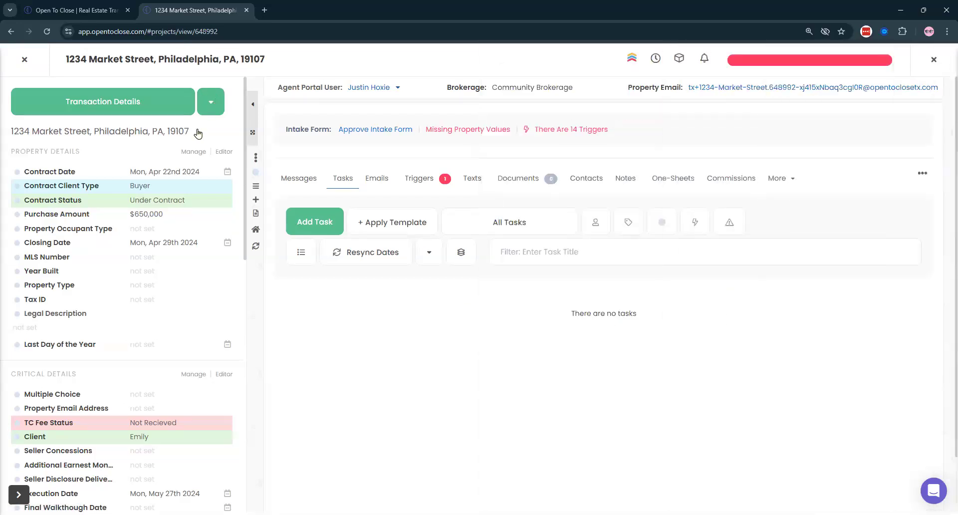
# - Review Count Days Using, Skip Federal Holidays and Send From Email in Defaults & Settings without changing them
pyautogui.click(210, 102)
pyautogui.click(145, 159)
pyautogui.click(80, 181)
pyautogui.click(64, 242)
pyautogui.click(59, 261)
pyautogui.scroll(-6, 106, 265)
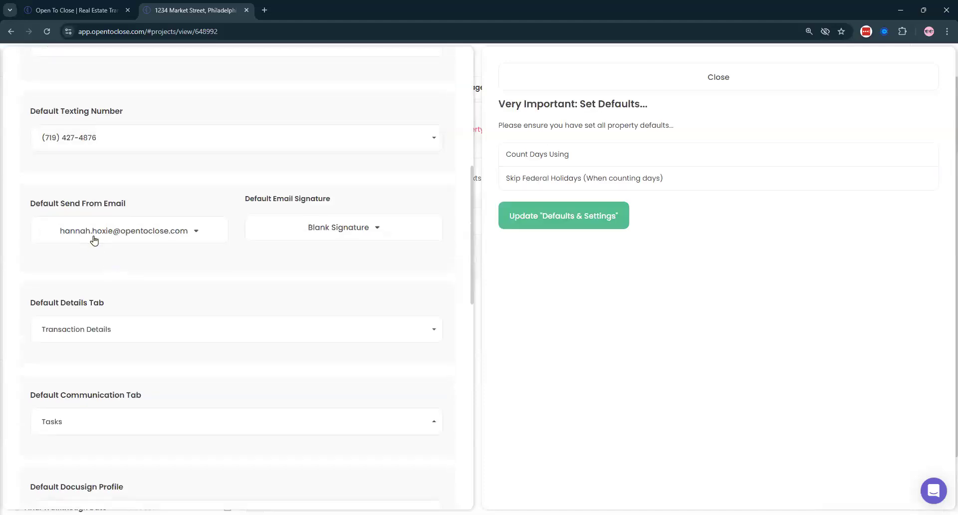
pyautogui.click(95, 238)
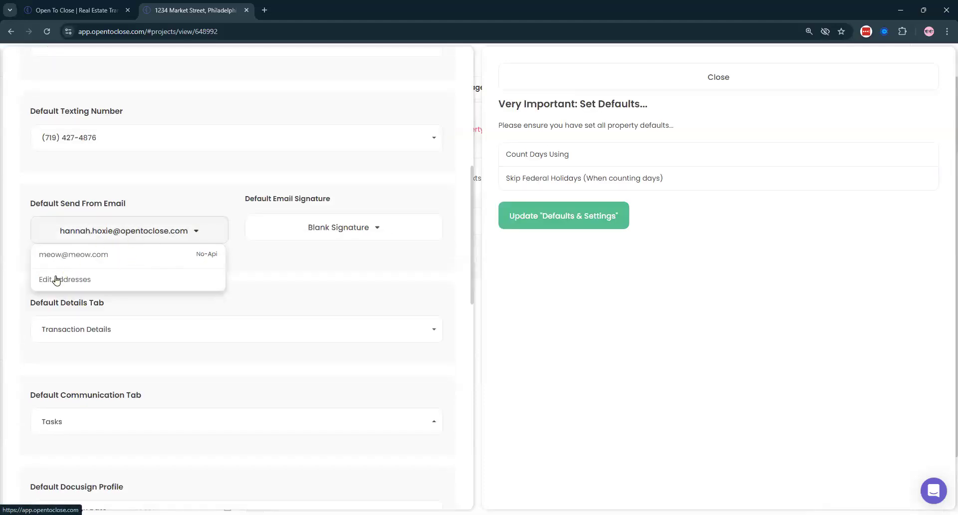
pyautogui.click(193, 230)
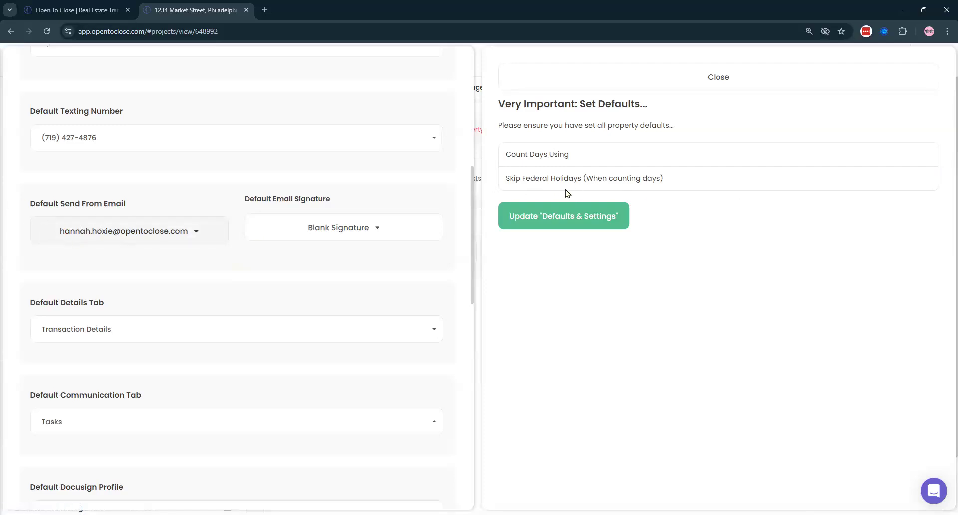
pyautogui.scroll(8, 156, 263)
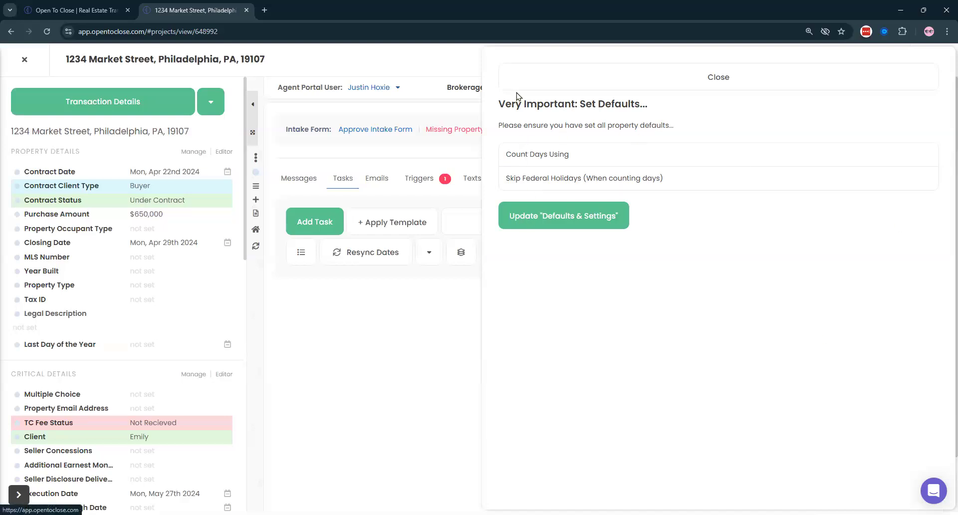
pyautogui.click(566, 86)
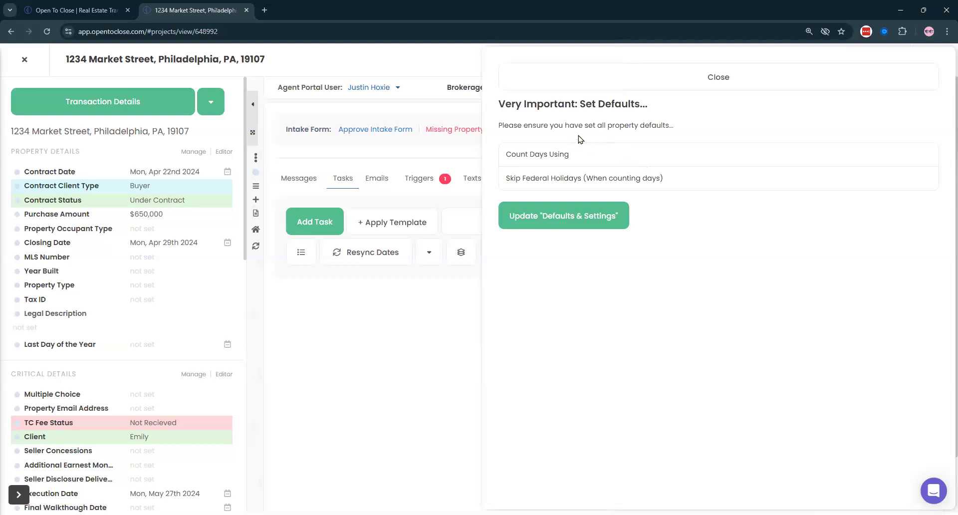
# - Set the property's Count Days Using default to Business Day(s)
pyautogui.click(581, 216)
pyautogui.scroll(-2, 213, 192)
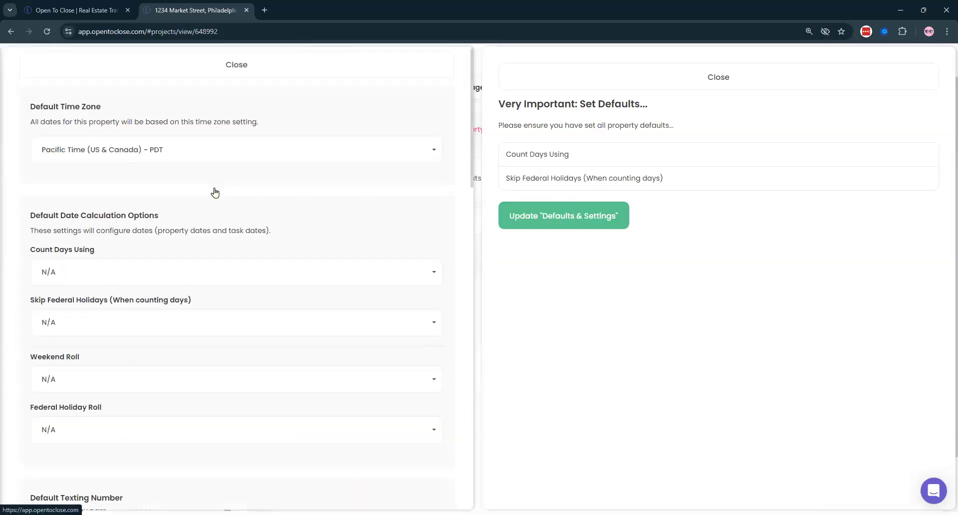
pyautogui.moveTo(29, 128); pyautogui.dragTo(310, 145)
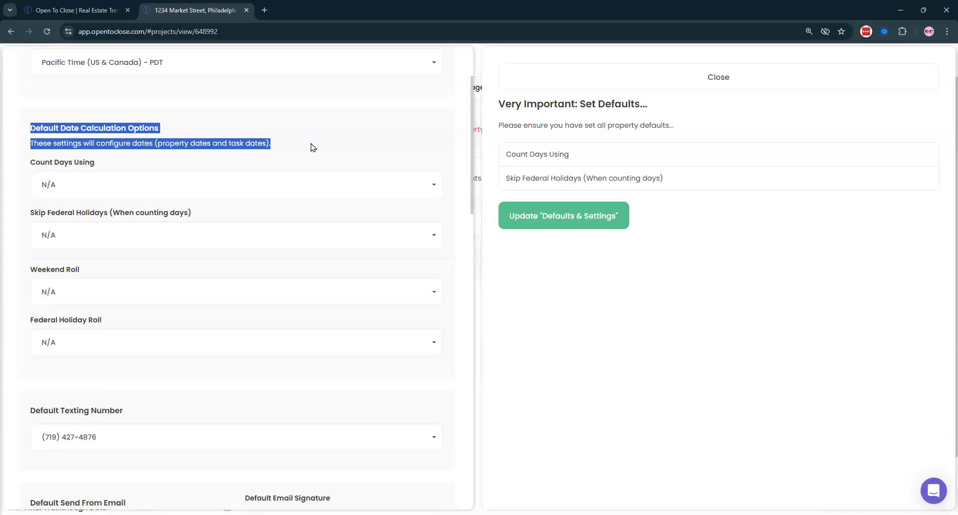
pyautogui.click(186, 177)
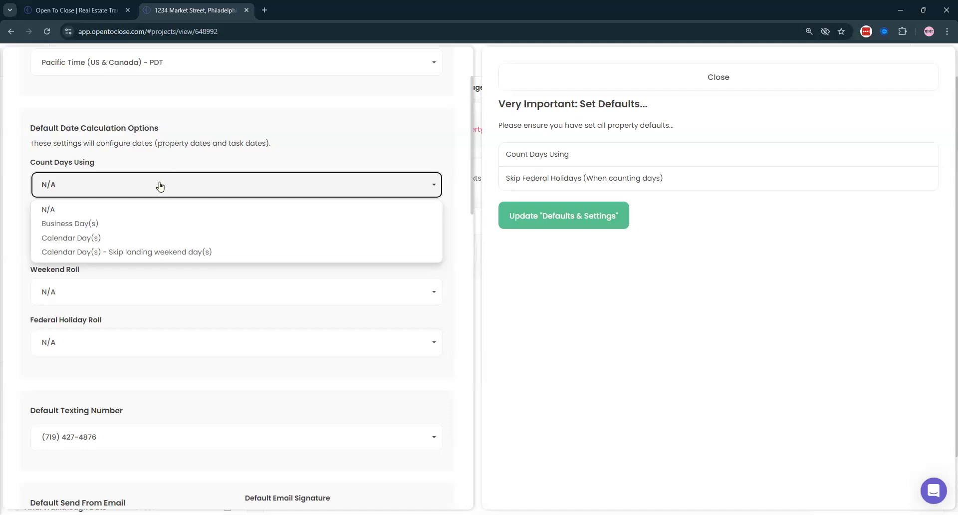
pyautogui.click(94, 228)
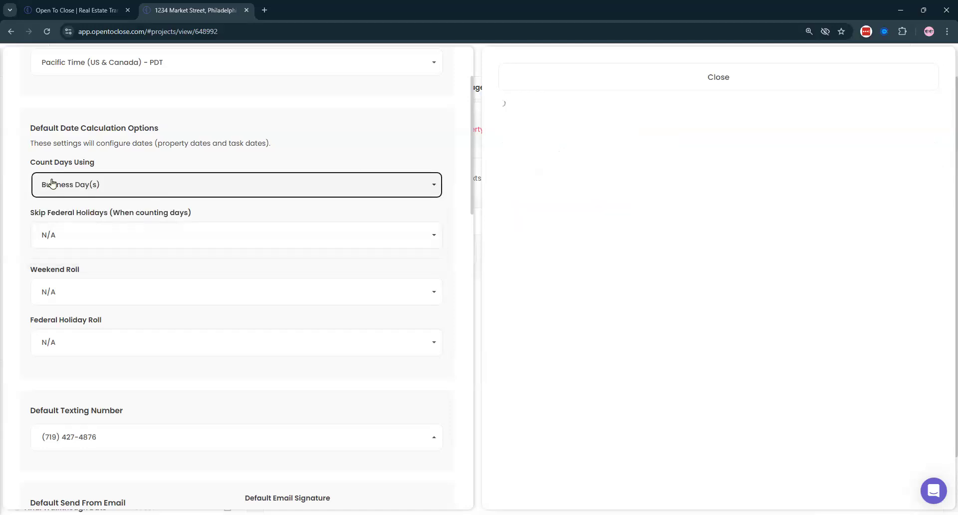
# - Set Skip Federal Holidays to Count Federal Holidays and close the defaults panel
pyautogui.moveTo(29, 163); pyautogui.dragTo(138, 166)
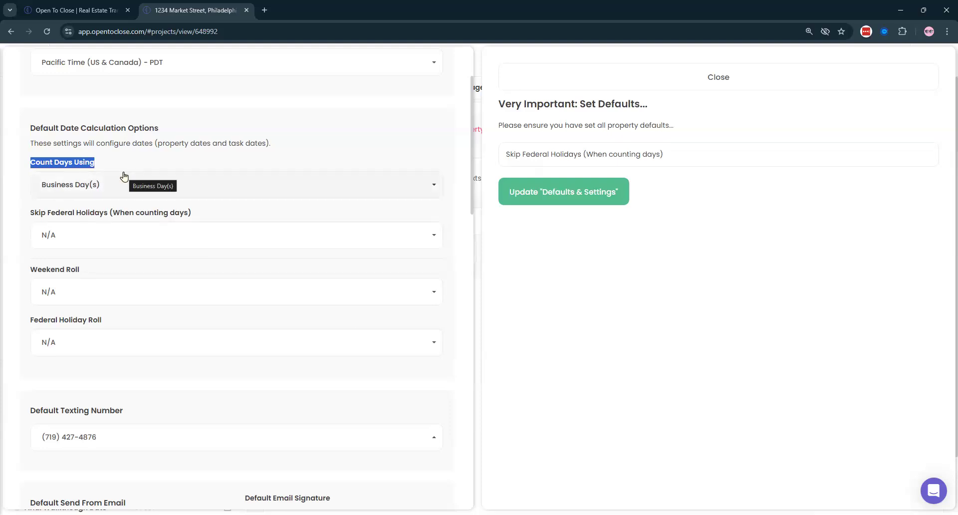
pyautogui.moveTo(29, 213); pyautogui.dragTo(231, 212)
pyautogui.click(150, 242)
pyautogui.click(115, 274)
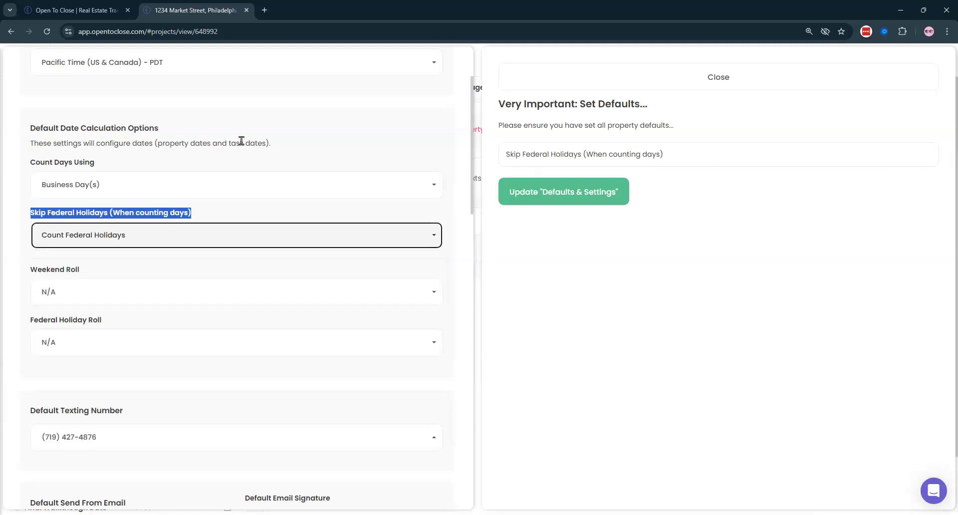
pyautogui.click(232, 211)
pyautogui.moveTo(313, 143); pyautogui.dragTo(27, 145)
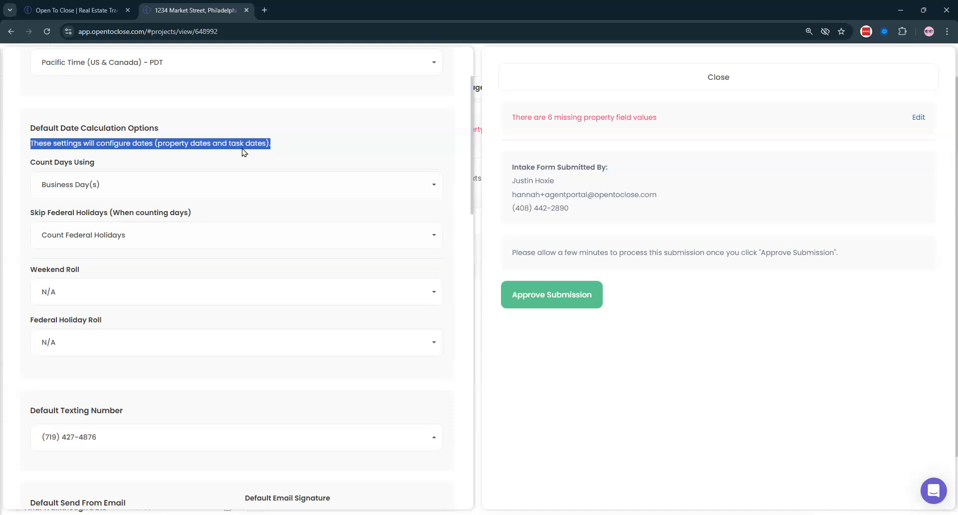
pyautogui.click(296, 157)
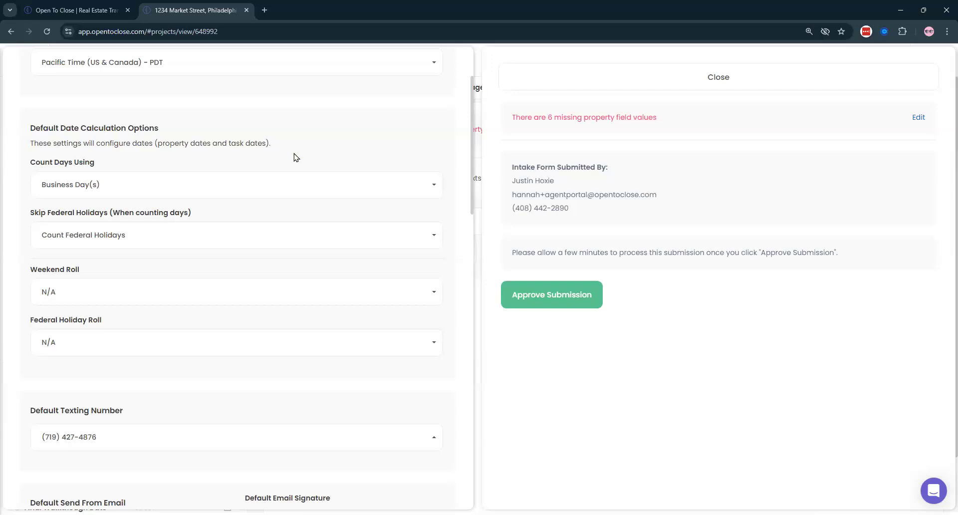
pyautogui.scroll(3, 417, 137)
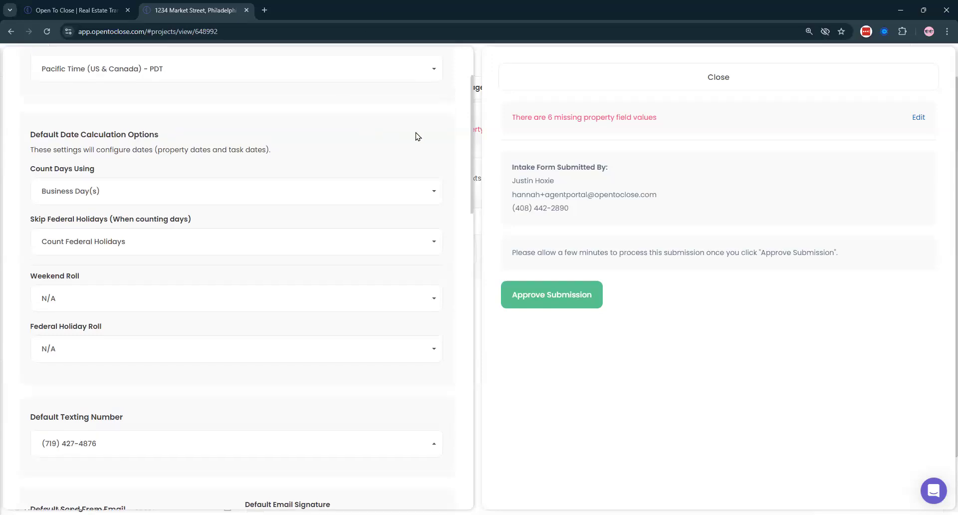
pyautogui.click(438, 85)
pyautogui.scroll(-3, 121, 364)
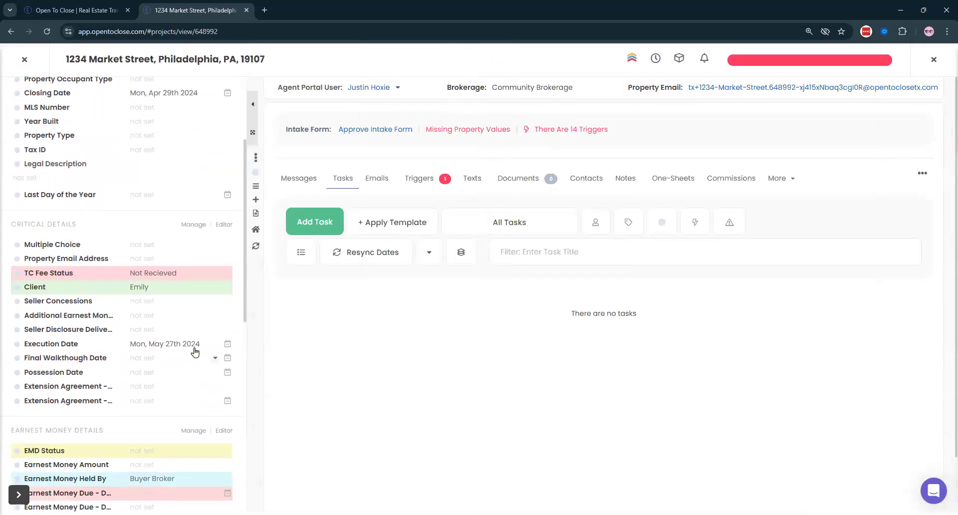
# - Look at the Execution Date field settings and close them unchanged
pyautogui.click(188, 344)
pyautogui.click(679, 294)
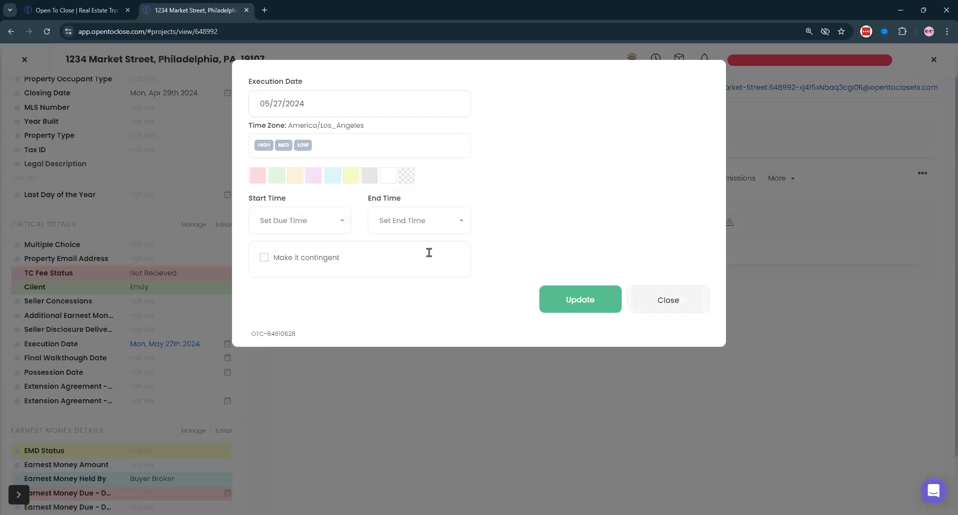
pyautogui.scroll(-4, 136, 213)
pyautogui.scroll(-5, 137, 251)
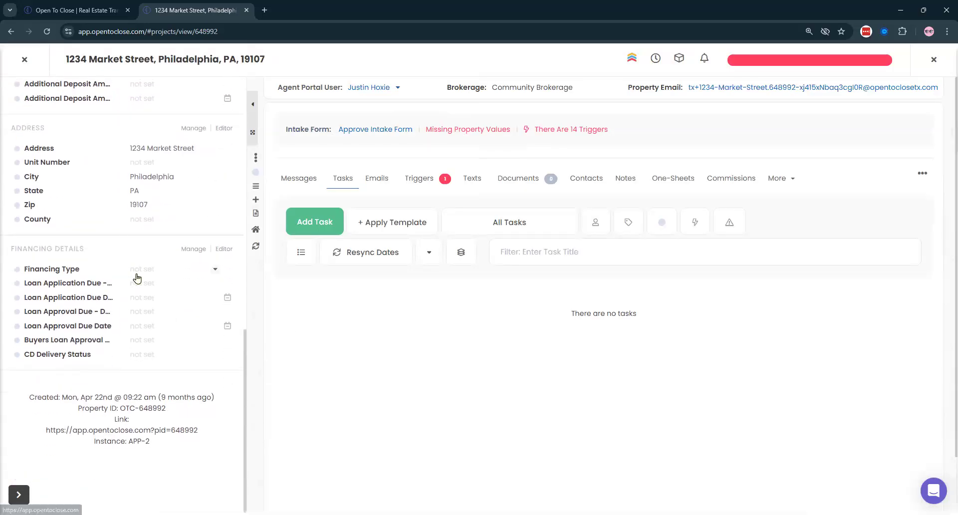
pyautogui.scroll(12, 135, 277)
# - Switch the details panel to Listing Details and back to Transaction Details, then close the property
pyautogui.click(96, 106)
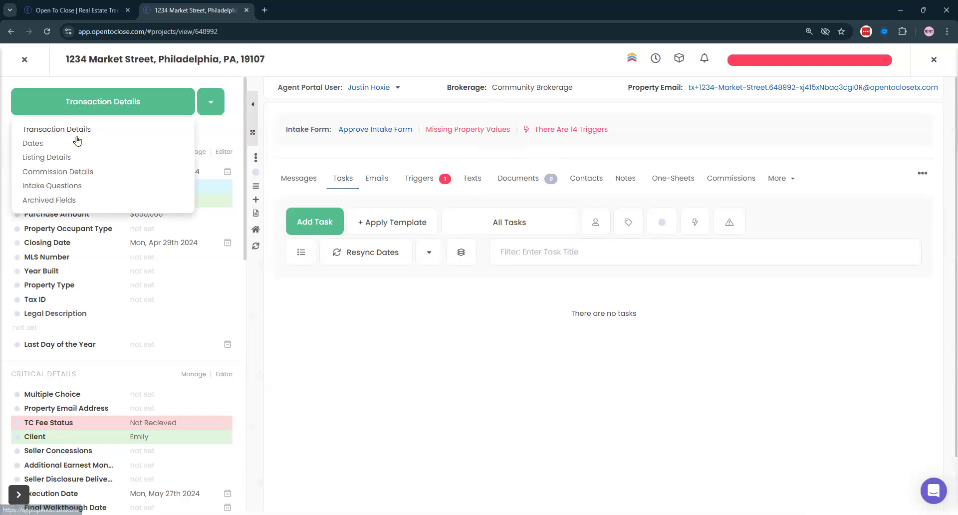
pyautogui.click(105, 157)
pyautogui.click(100, 107)
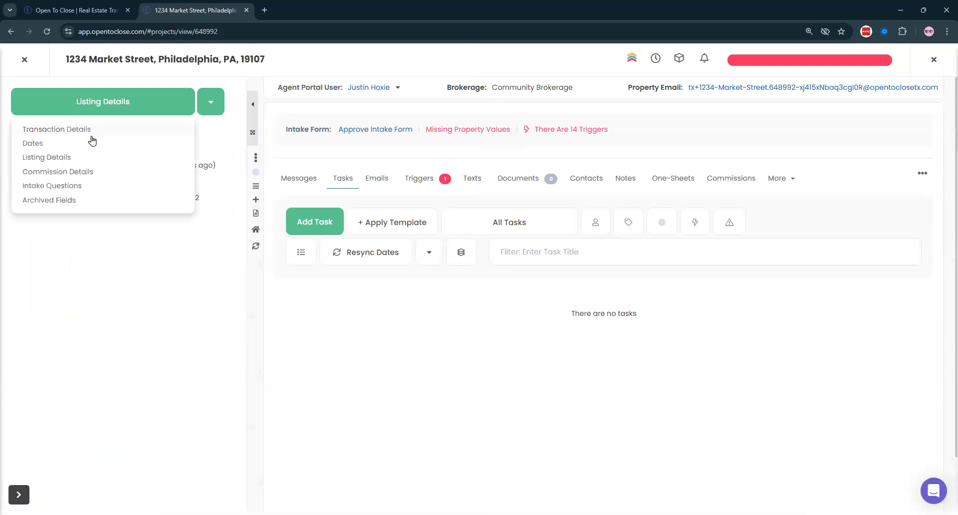
pyautogui.click(58, 131)
pyautogui.scroll(5, 104, 185)
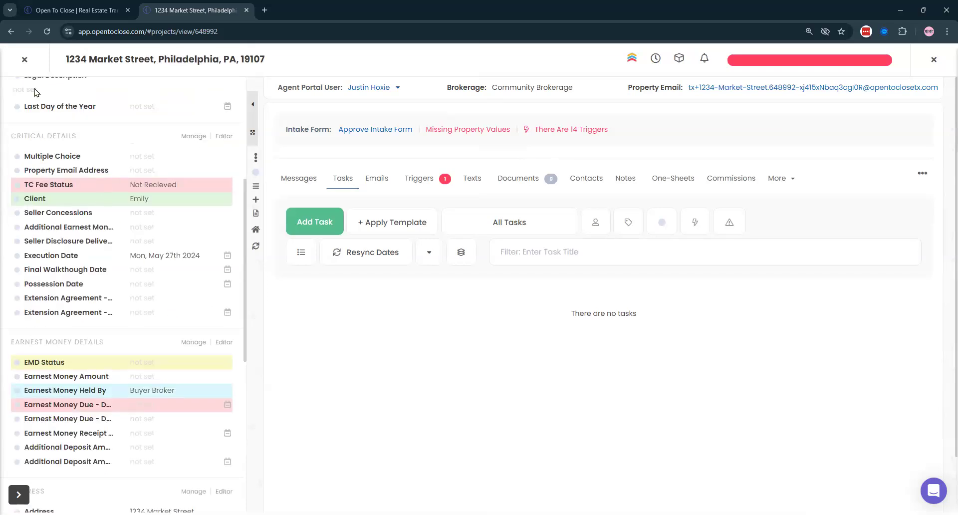
pyautogui.click(24, 59)
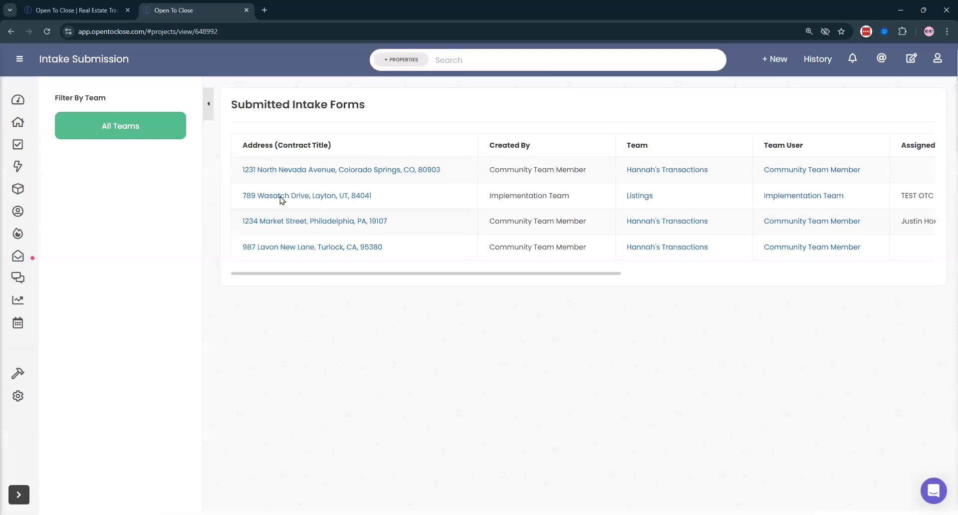
pyautogui.click(18, 122)
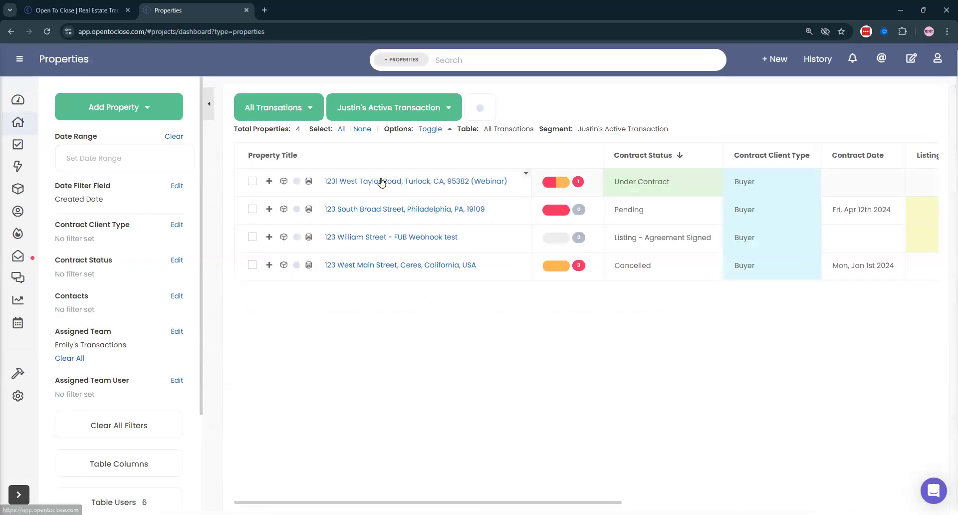
# - Open the Pending property, 123 South Broad Street, from the Properties list
pyautogui.click(380, 180)
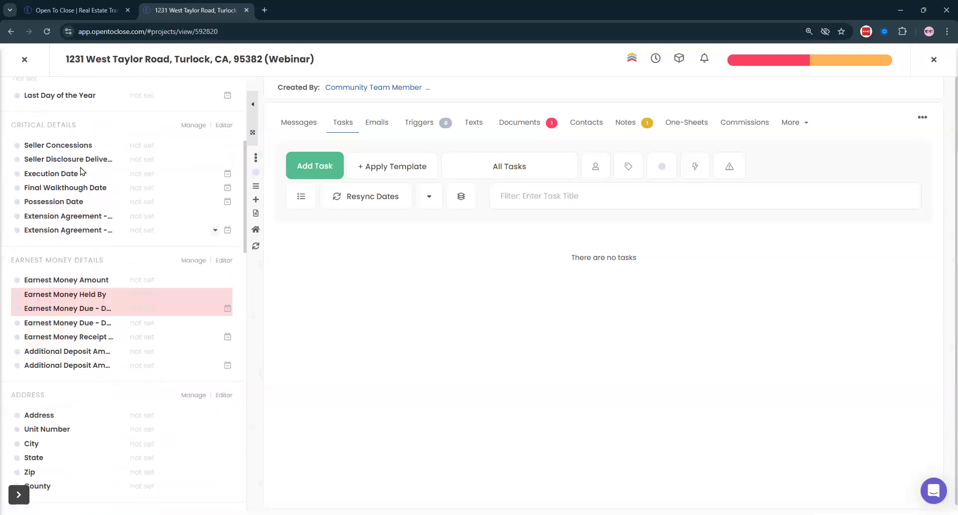
pyautogui.click(25, 61)
pyautogui.click(354, 209)
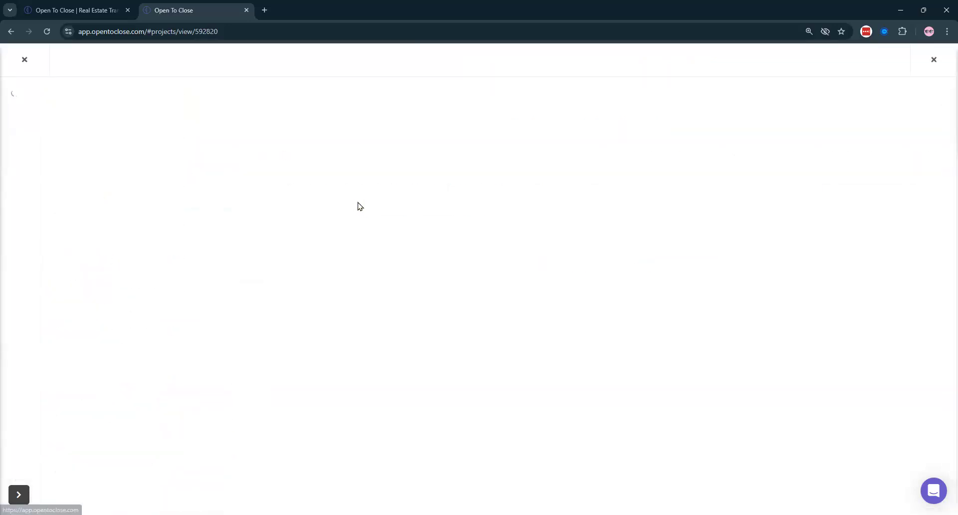
pyautogui.scroll(-4, 132, 296)
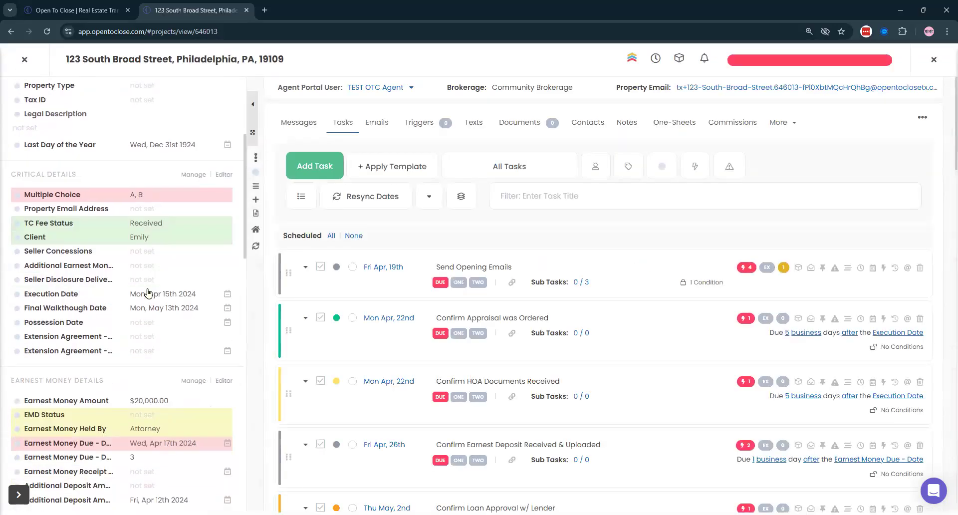
pyautogui.scroll(-3, 126, 303)
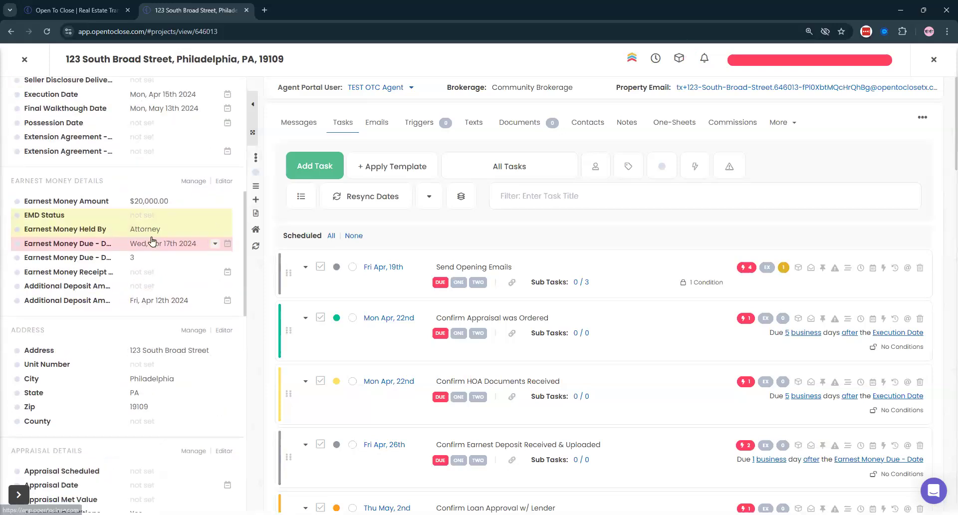
# - Review the Earnest Money Due - Date contingent calculation settings, then close them unchanged
pyautogui.click(145, 244)
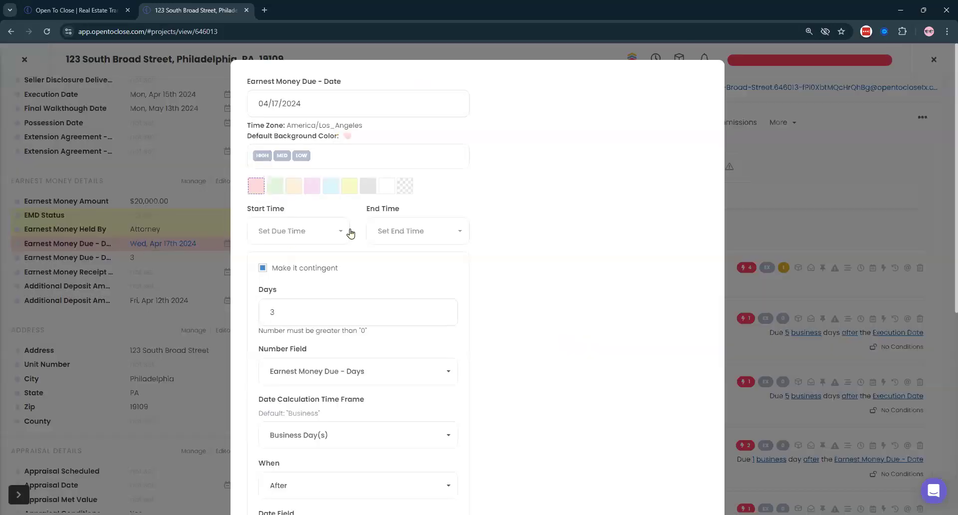
pyautogui.scroll(-4, 498, 258)
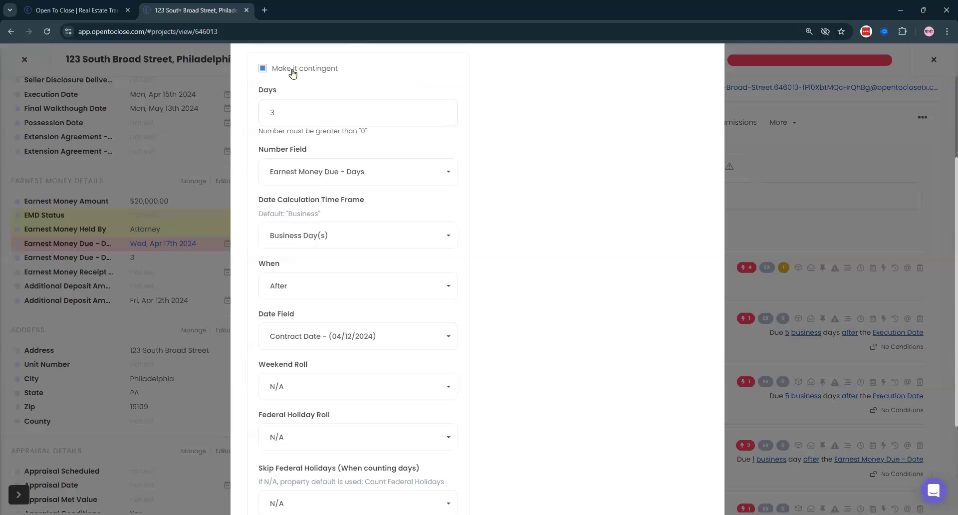
pyautogui.scroll(-1, 353, 197)
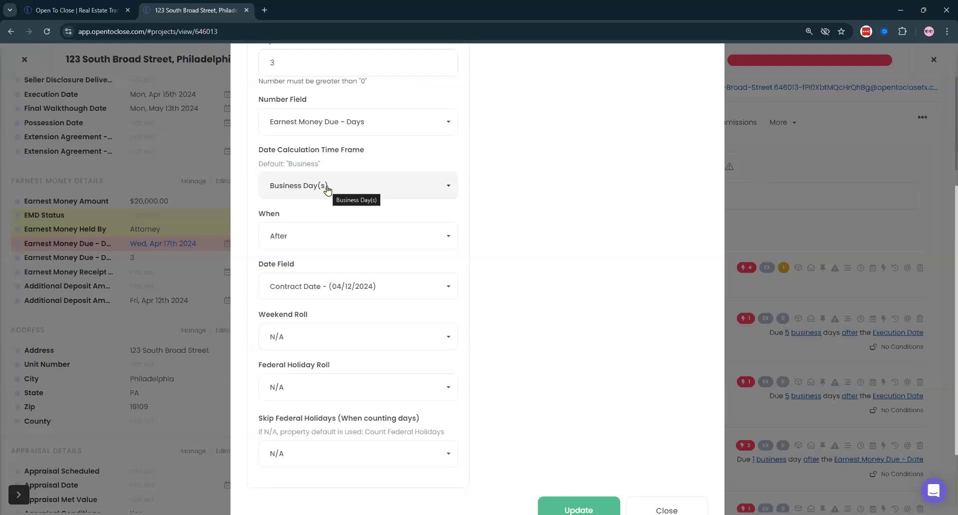
pyautogui.scroll(-2, 334, 242)
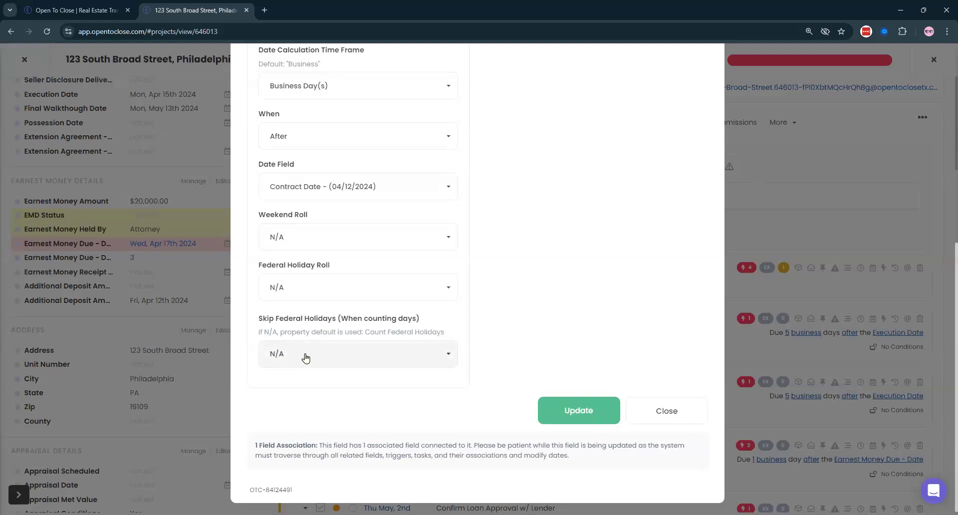
pyautogui.moveTo(258, 332); pyautogui.dragTo(366, 329)
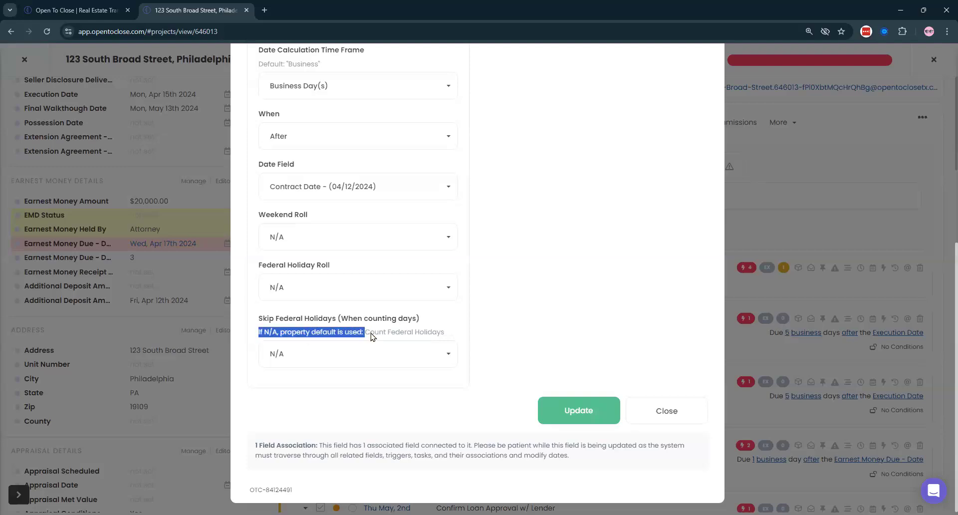
pyautogui.click(417, 334)
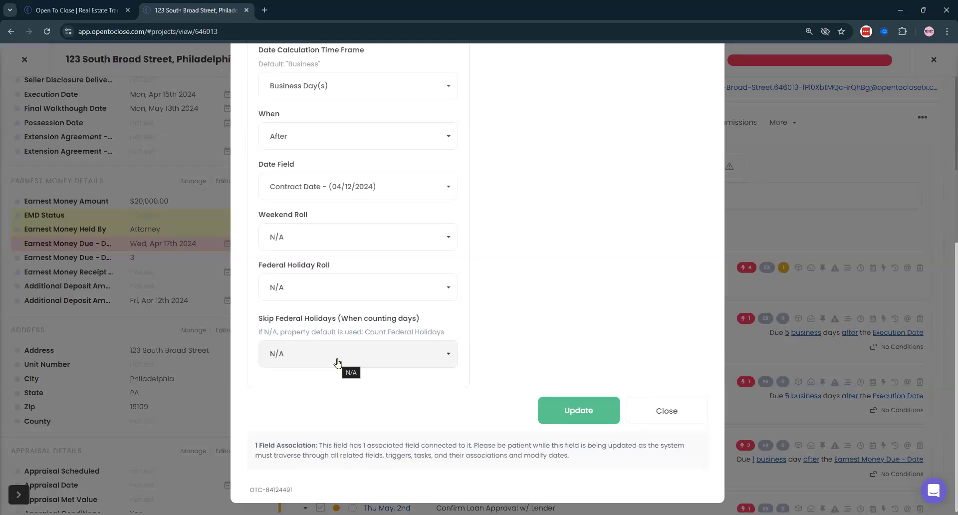
pyautogui.scroll(5, 337, 362)
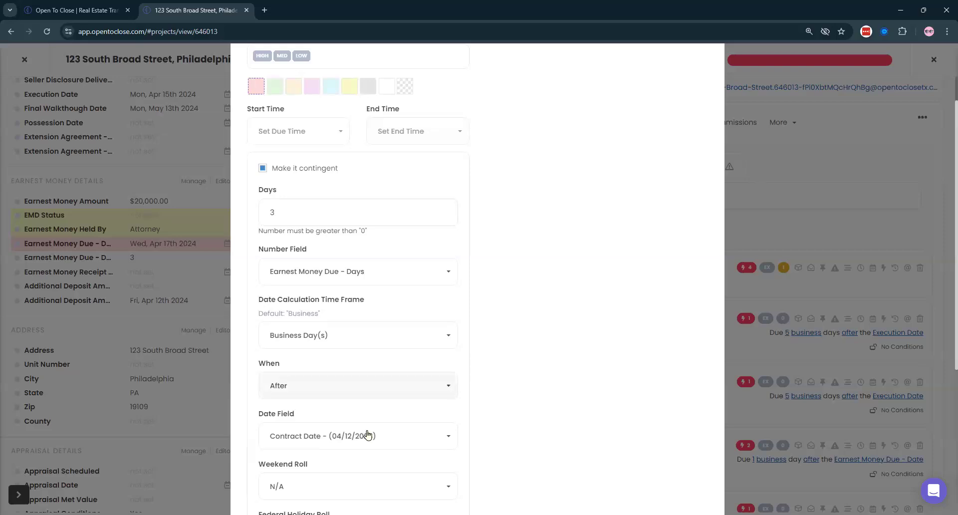
pyautogui.scroll(-5, 560, 352)
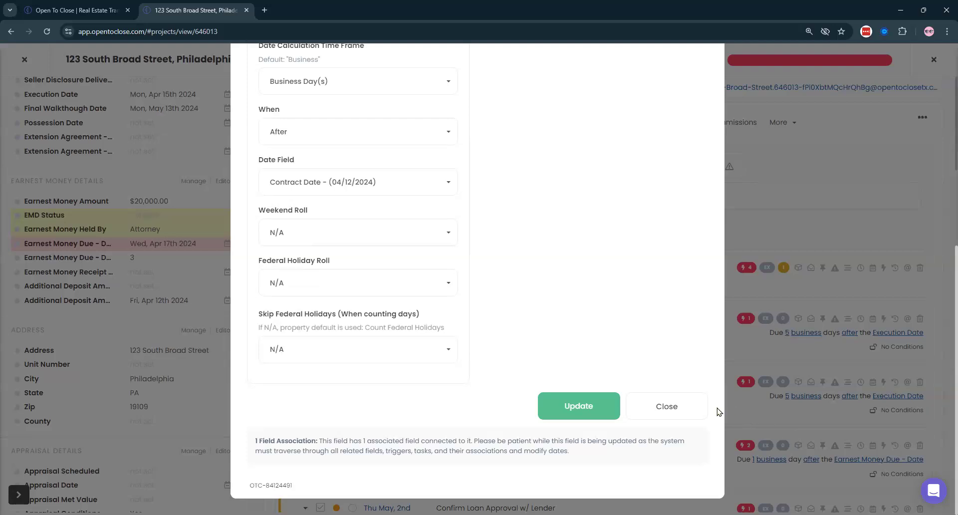
pyautogui.click(682, 413)
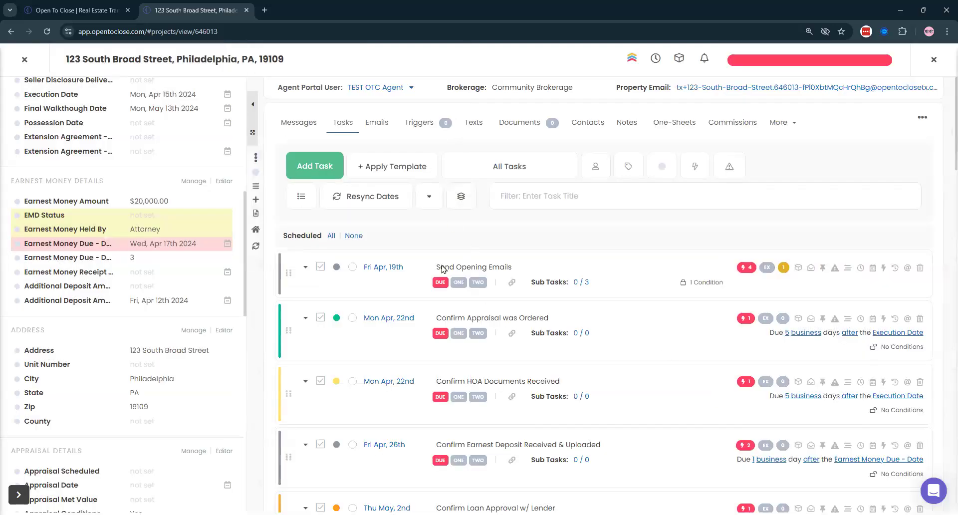
# - Close the property and go to Templating > Templates > Intake Form Templates
pyautogui.scroll(8, 126, 213)
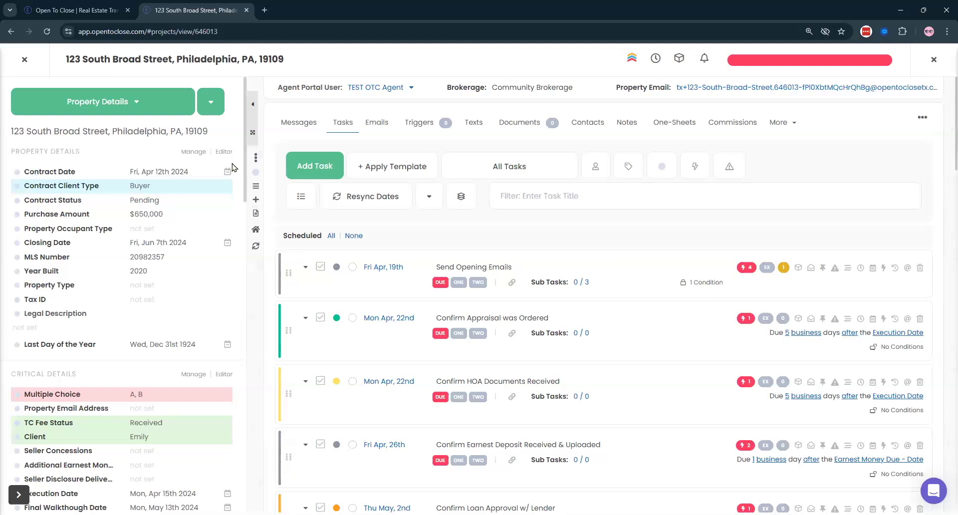
pyautogui.click(28, 59)
pyautogui.click(17, 59)
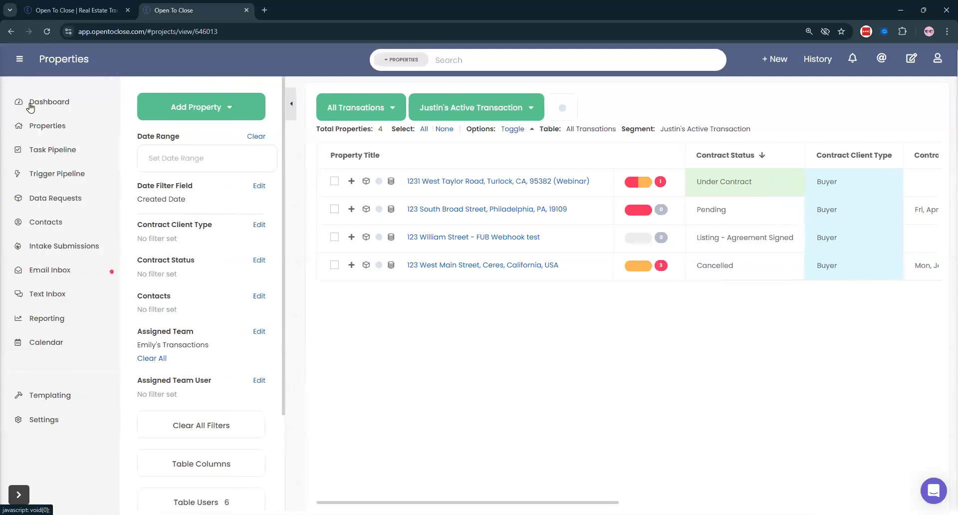
pyautogui.click(58, 398)
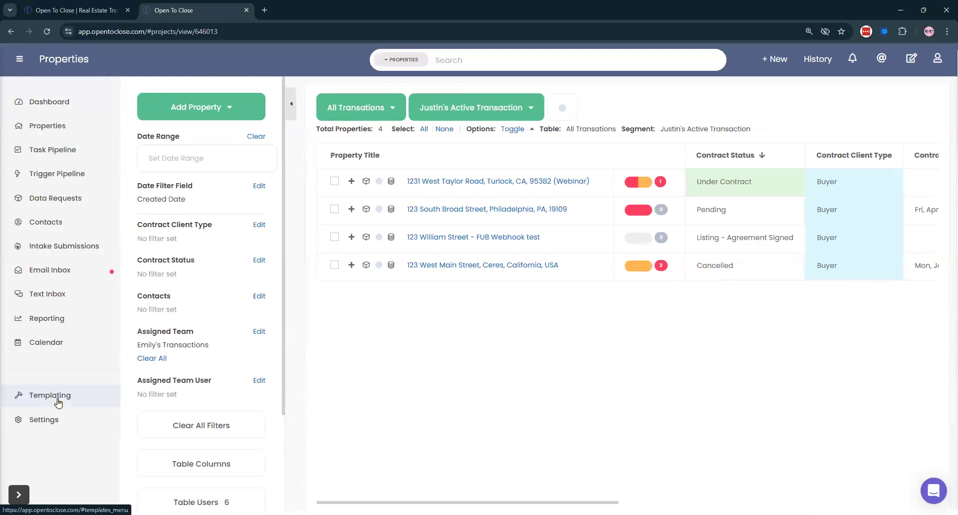
pyautogui.click(35, 422)
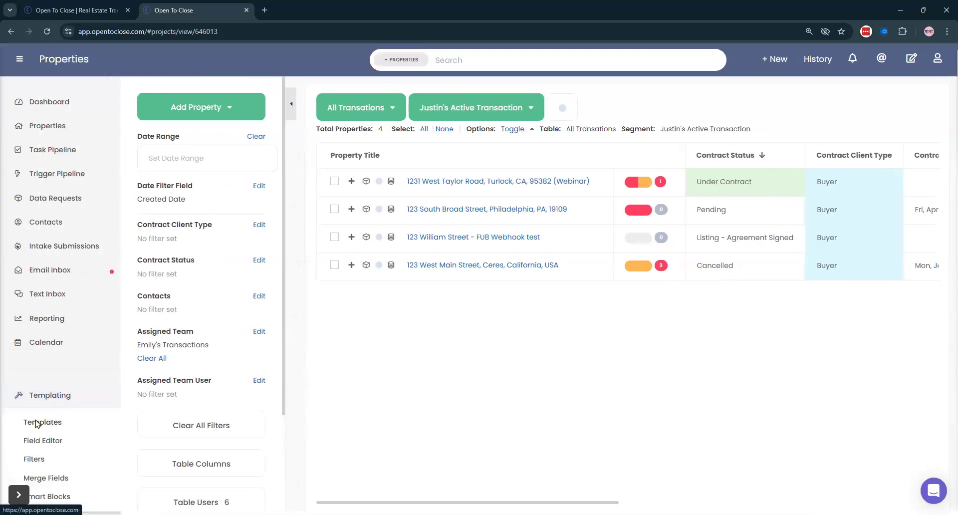
pyautogui.click(74, 273)
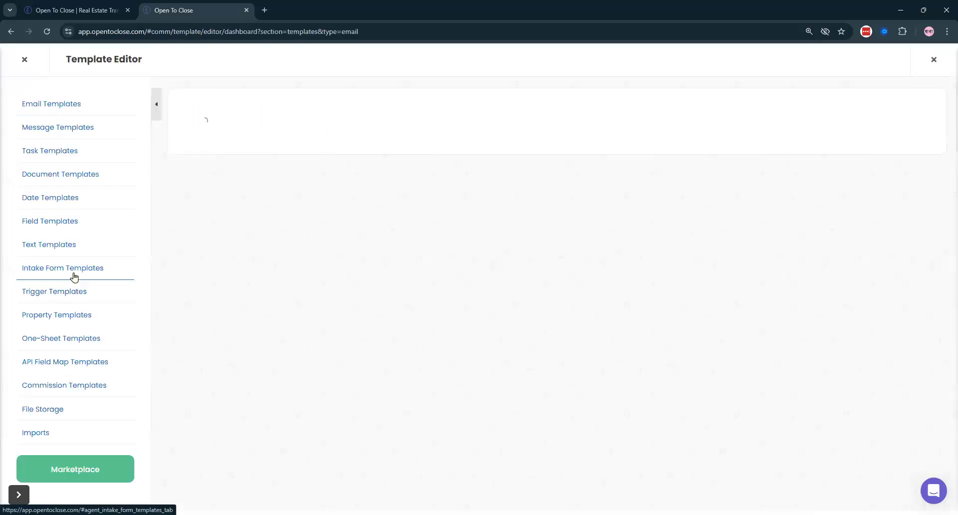
# - Open the Buyers Residential Contract (OTC2) intake form's Settings and review its date calculation fields
pyautogui.click(361, 291)
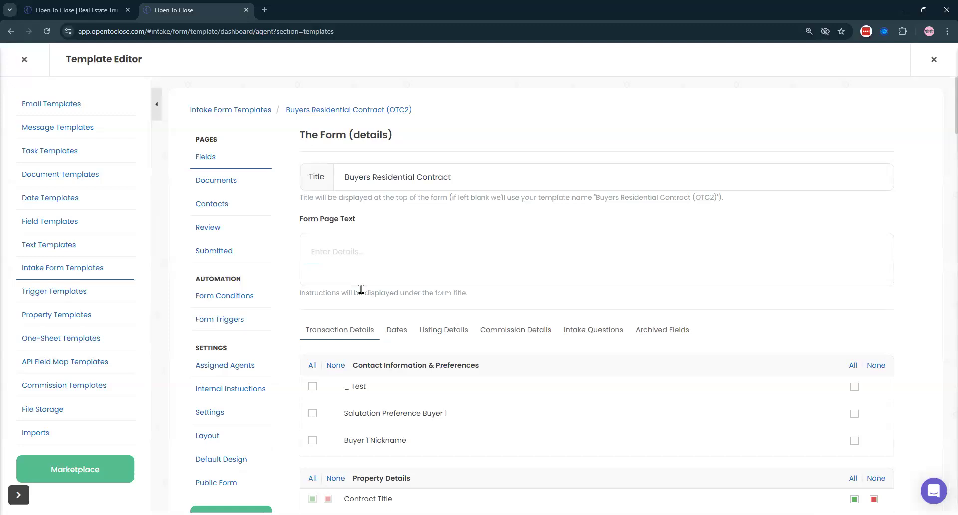
pyautogui.scroll(-2, 235, 280)
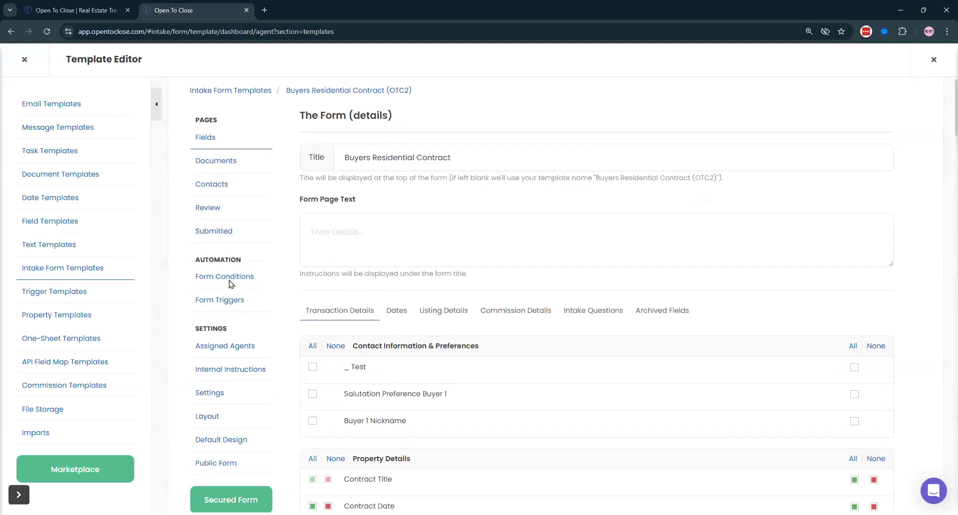
pyautogui.click(207, 314)
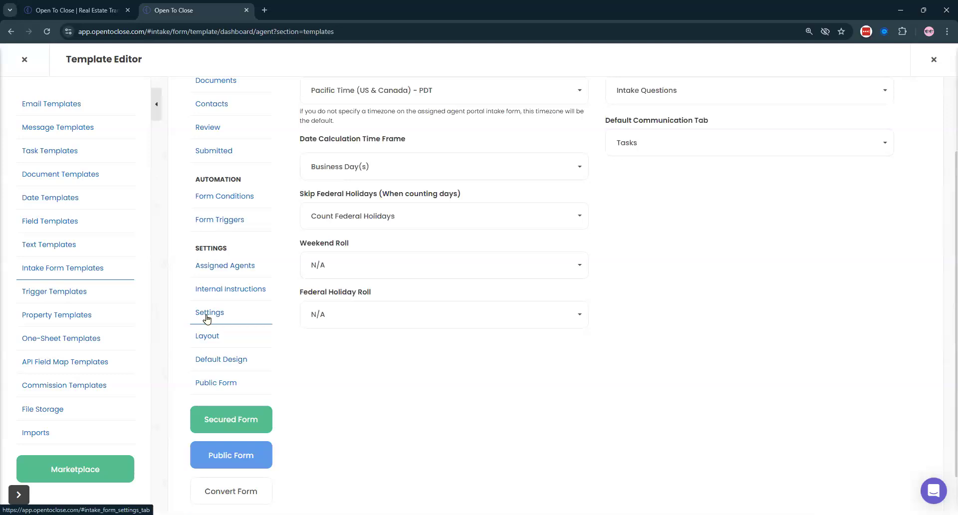
pyautogui.scroll(3, 313, 189)
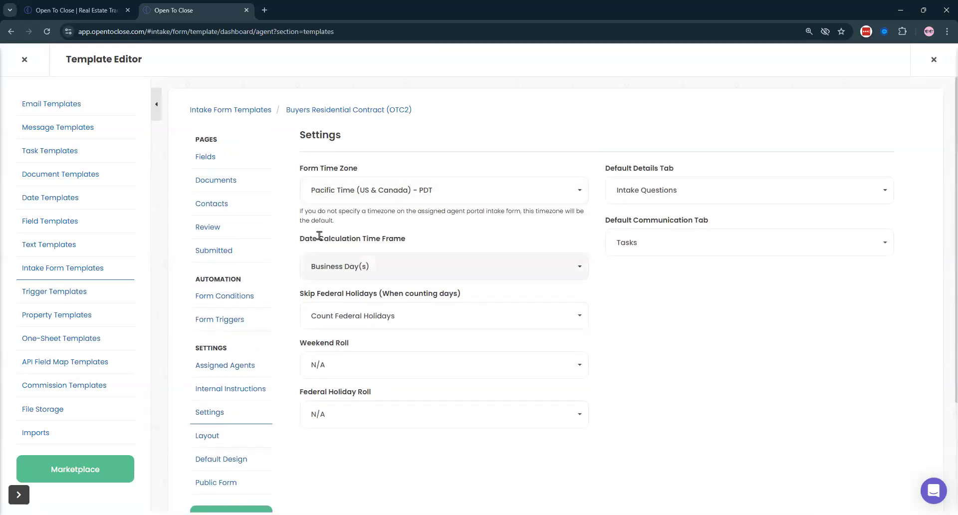
pyautogui.moveTo(294, 244); pyautogui.dragTo(471, 239)
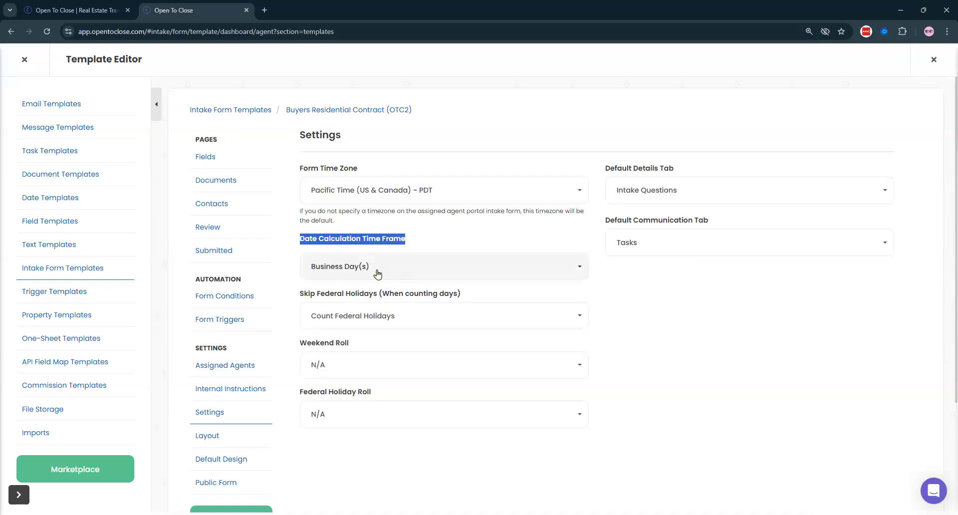
pyautogui.moveTo(294, 302); pyautogui.dragTo(481, 300)
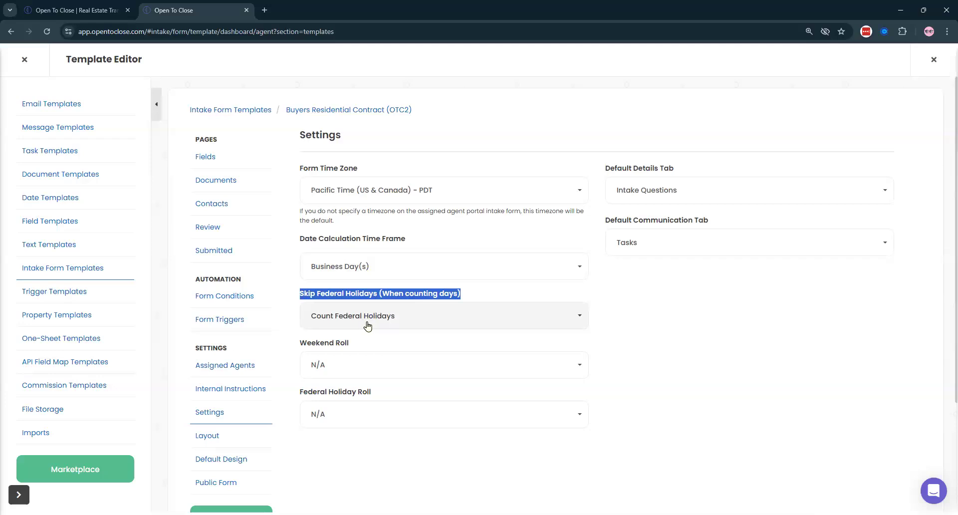
pyautogui.click(620, 329)
pyautogui.moveTo(295, 343); pyautogui.dragTo(424, 342)
pyautogui.moveTo(295, 393); pyautogui.dragTo(439, 393)
# - Set both Weekend Roll and Federal Holiday Roll to Roll Back
pyautogui.click(422, 367)
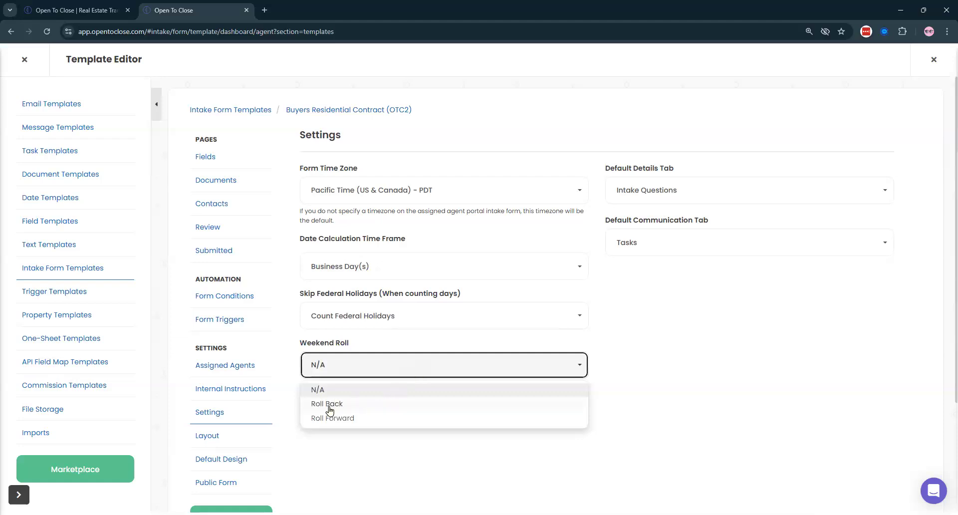
pyautogui.click(332, 404)
pyautogui.click(332, 414)
pyautogui.click(333, 454)
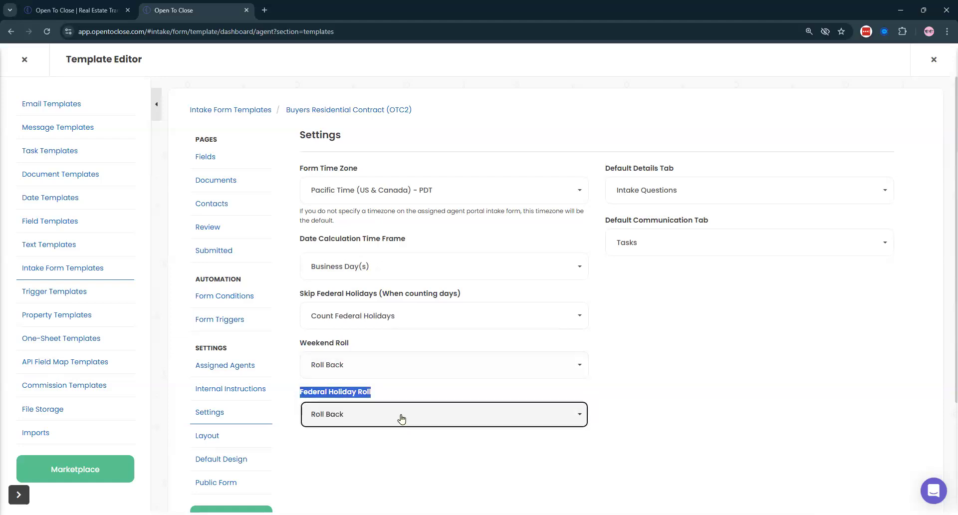
pyautogui.click(385, 418)
pyautogui.click(365, 472)
pyautogui.click(425, 373)
pyautogui.click(330, 404)
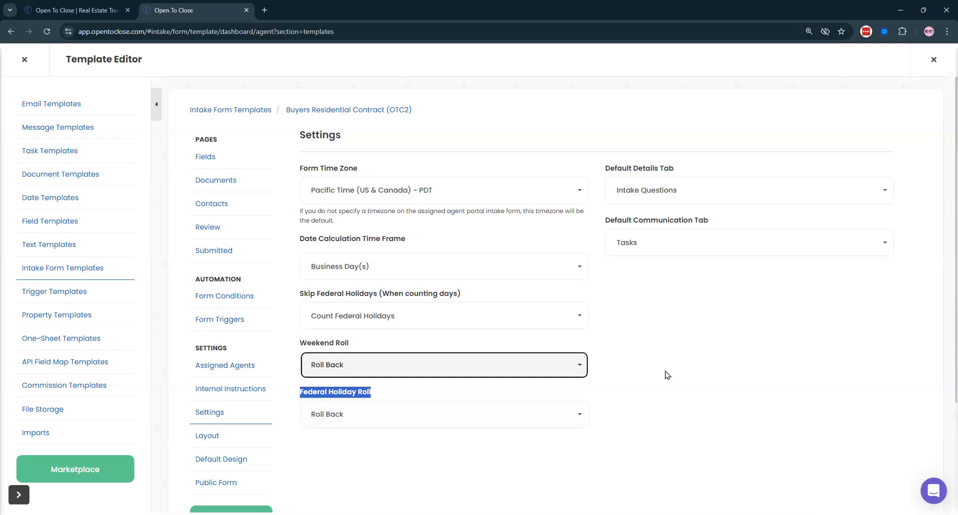
pyautogui.moveTo(666, 375); pyautogui.dragTo(701, 170)
pyautogui.click(700, 173)
pyautogui.click(651, 191)
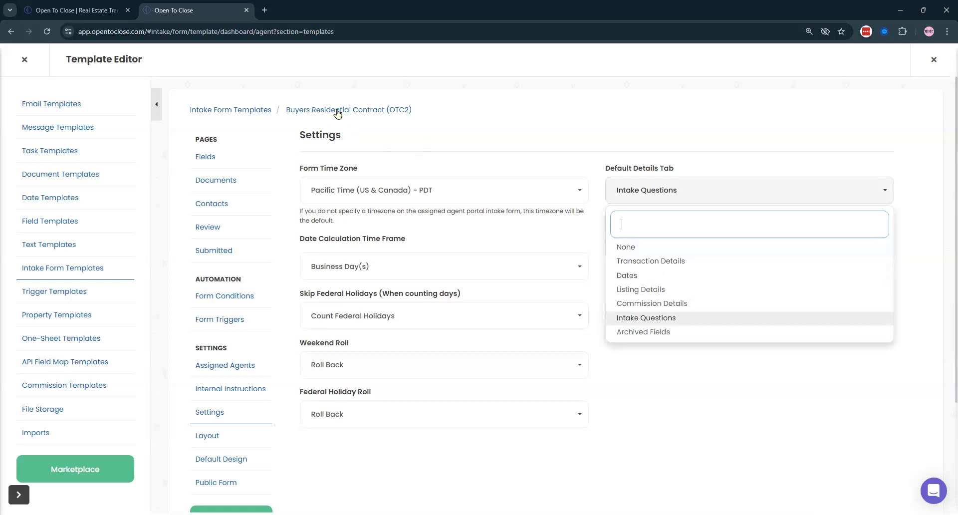
# - Compare the Default Details Tab options, choose Transaction Details, and exit the Template Editor
pyautogui.click(651, 262)
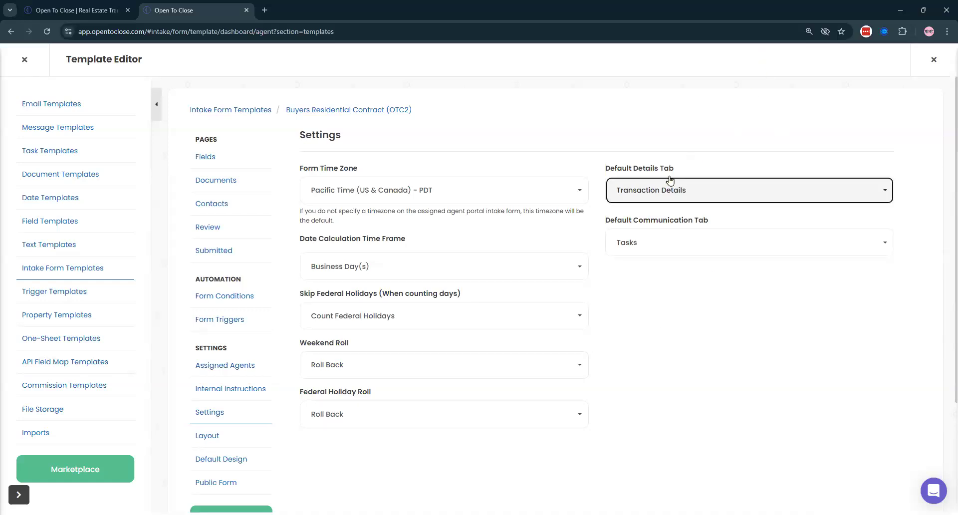
pyautogui.click(663, 193)
pyautogui.click(638, 290)
pyautogui.click(626, 192)
pyautogui.click(627, 274)
pyautogui.click(663, 194)
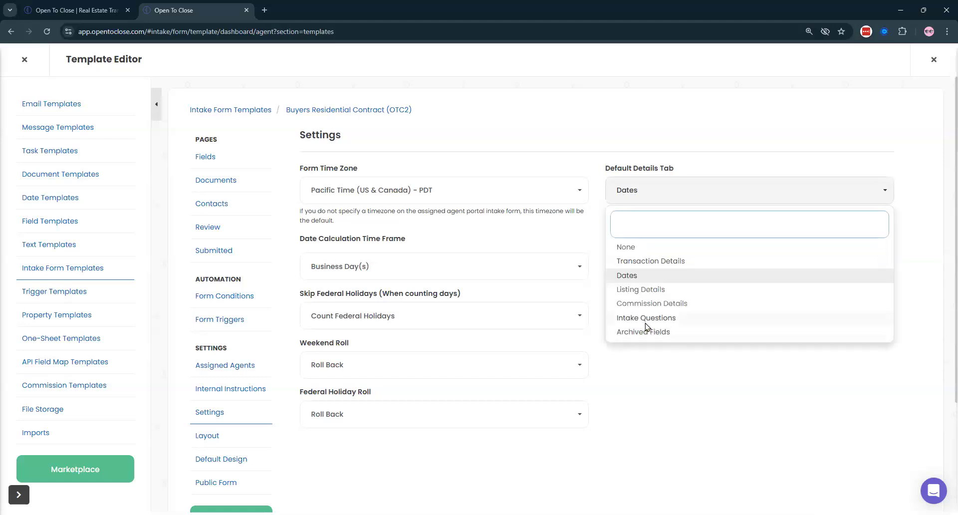
pyautogui.click(646, 329)
pyautogui.click(615, 195)
pyautogui.click(637, 263)
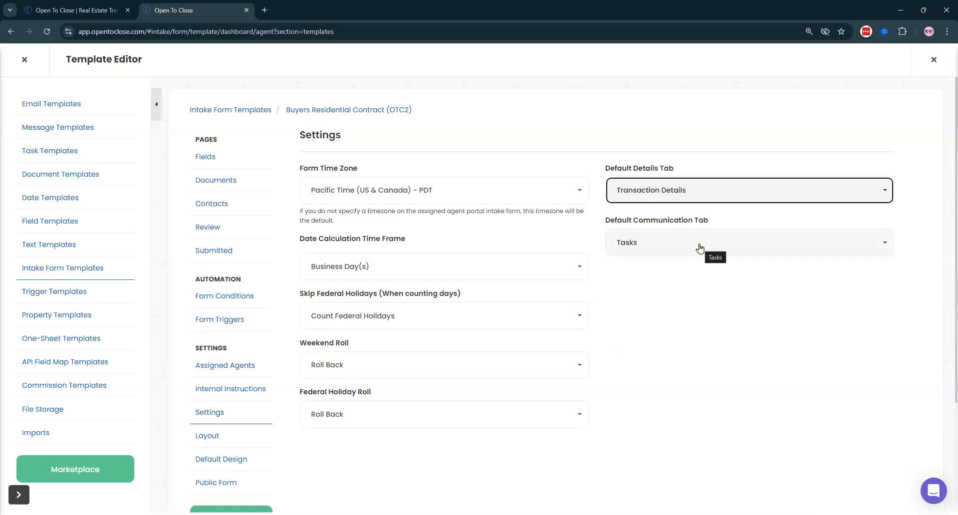
pyautogui.click(24, 60)
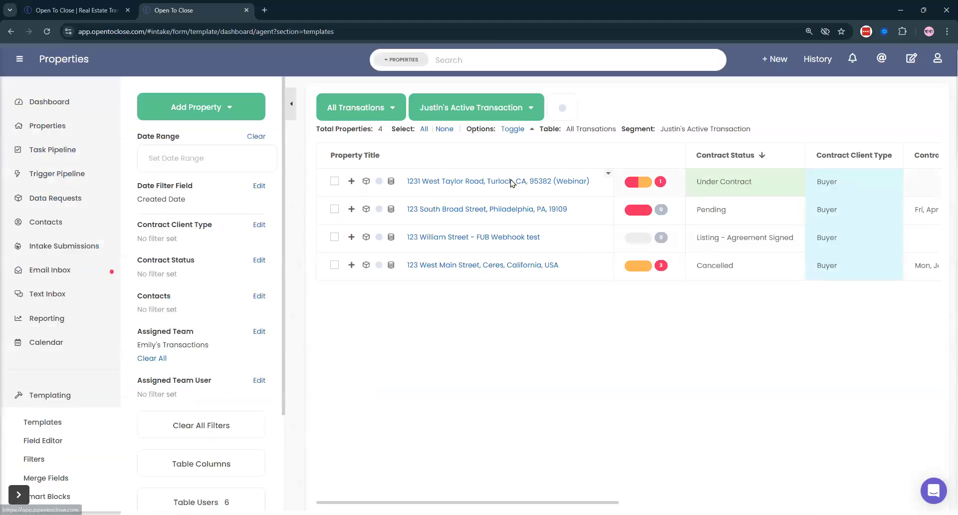
# - Open the 1231 West Taylor Road (Webinar) transaction and display its Intake Questions details section
pyautogui.click(509, 184)
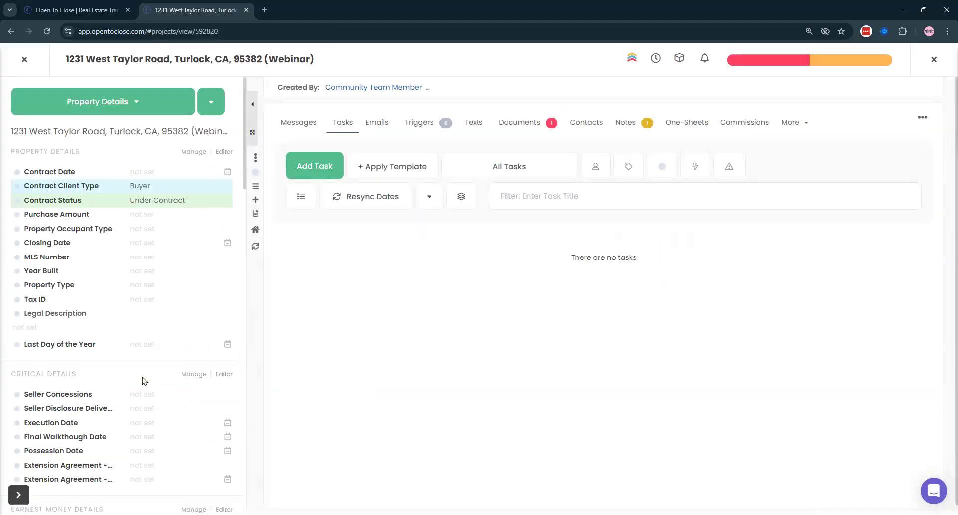
pyautogui.scroll(-12, 122, 224)
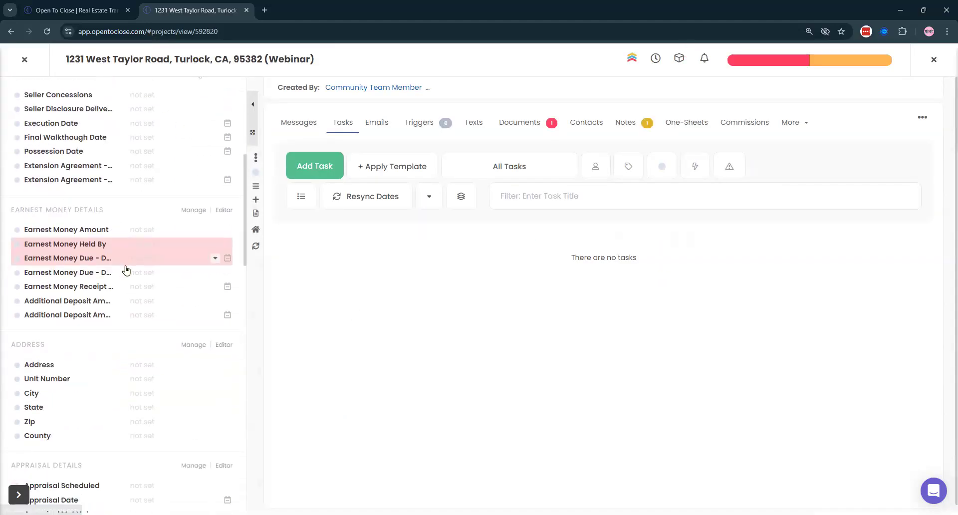
pyautogui.scroll(12, 125, 269)
pyautogui.click(82, 109)
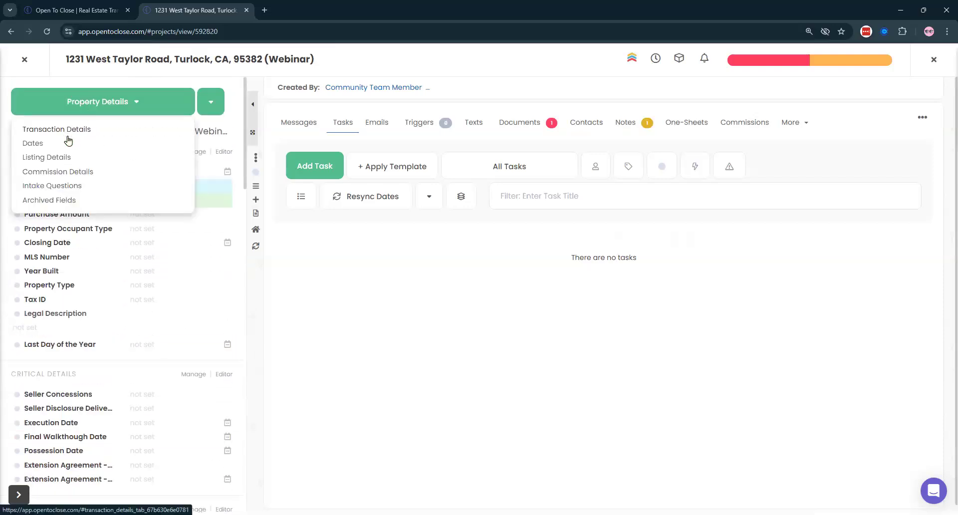
pyautogui.click(52, 185)
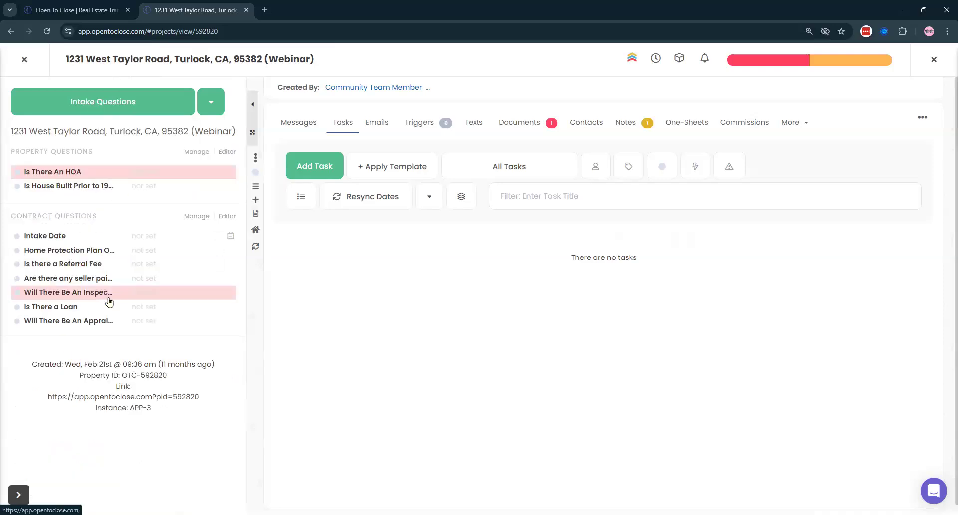
# - Reload the transaction's details, then close it to return to Properties
pyautogui.click(90, 110)
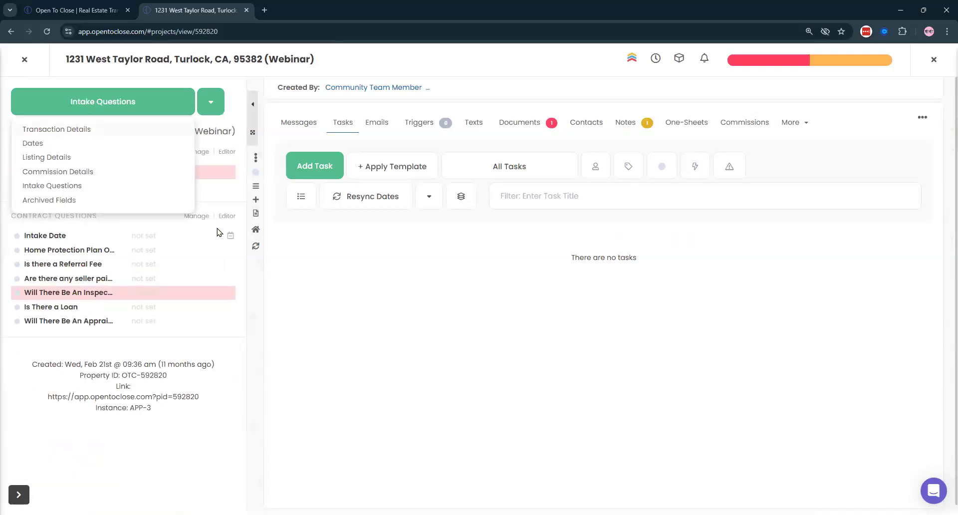
pyautogui.click(256, 246)
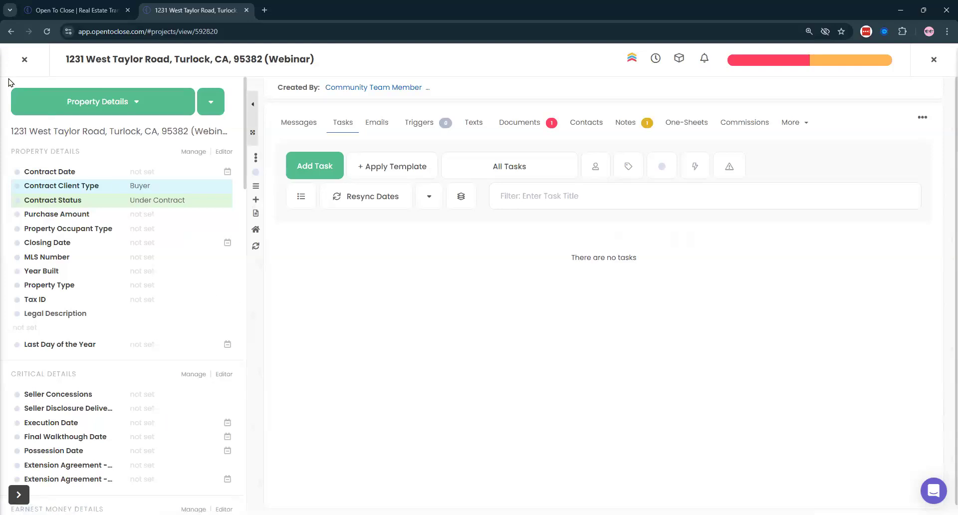
pyautogui.click(23, 60)
# - Reopen the Buyers Residential Contract intake form settings and set Weekend Roll to N/A
pyautogui.click(52, 420)
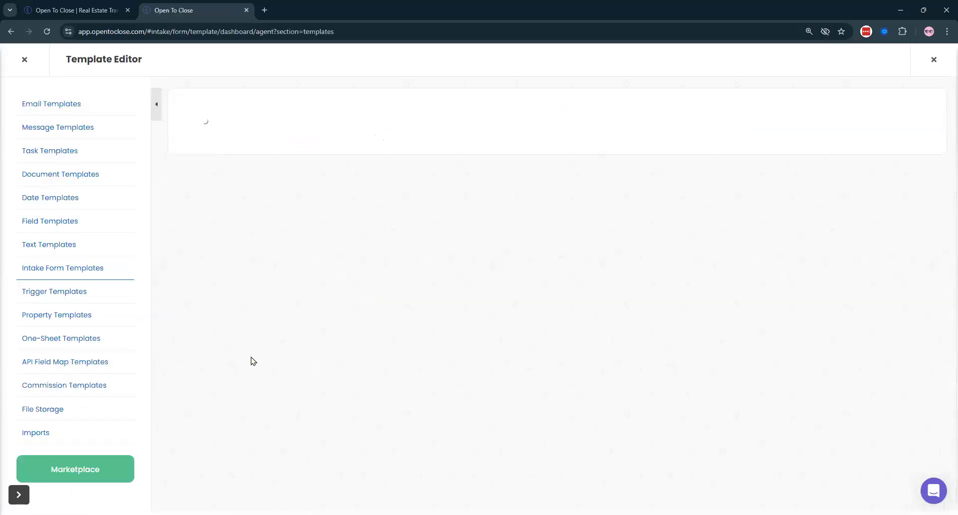
pyautogui.click(207, 413)
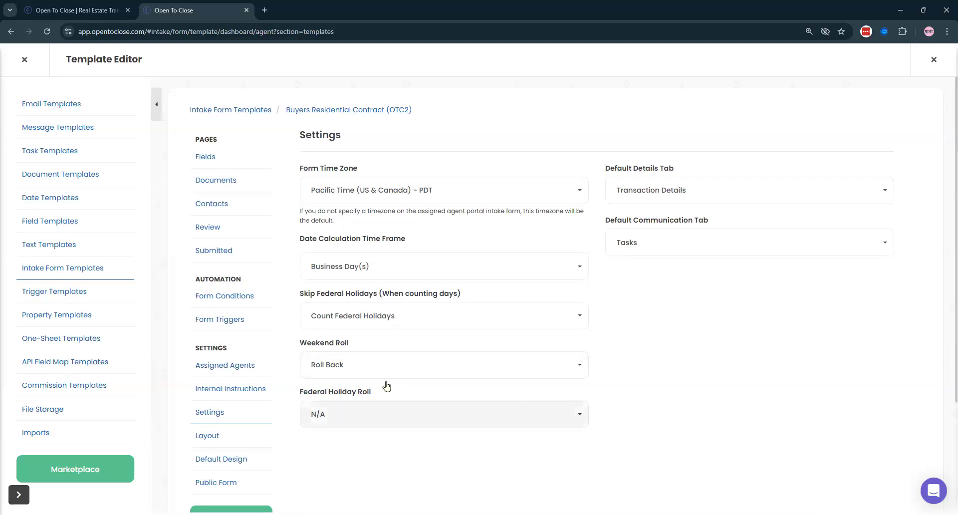
pyautogui.click(372, 370)
pyautogui.click(320, 392)
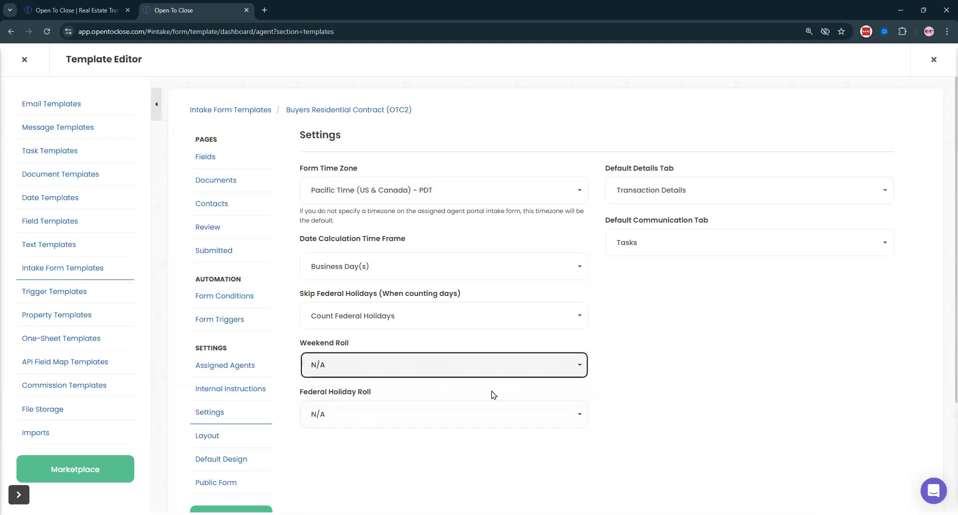
# - Keep Transaction Details as the Default Details Tab and check the Default Communication Tab choices
pyautogui.click(666, 196)
pyautogui.click(689, 258)
pyautogui.click(728, 250)
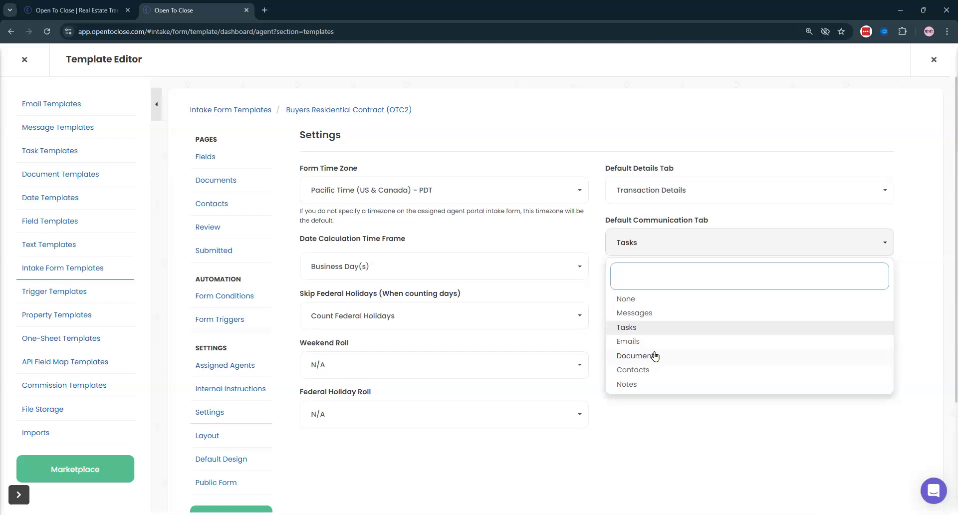
# - Switch Default Communication Tab to Documents and back to Tasks, then close the Template Editor
pyautogui.click(632, 356)
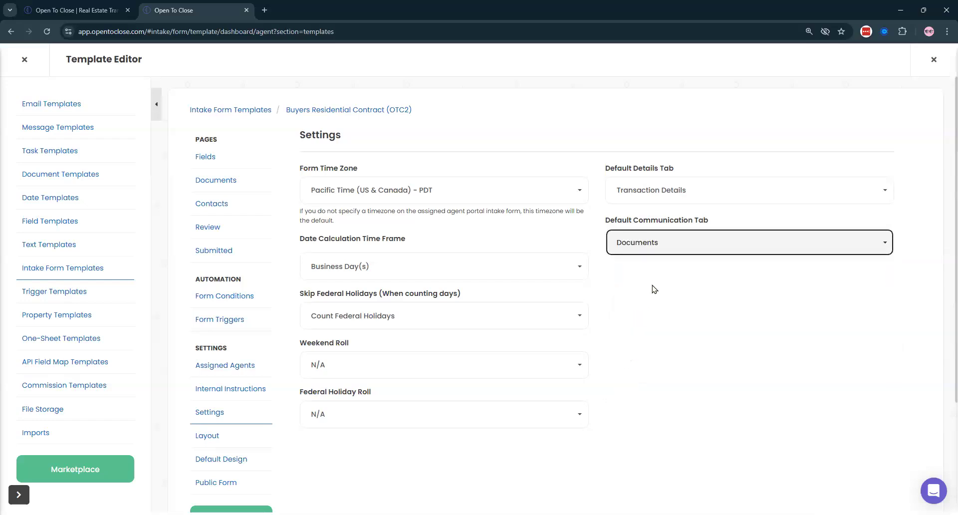
pyautogui.click(640, 242)
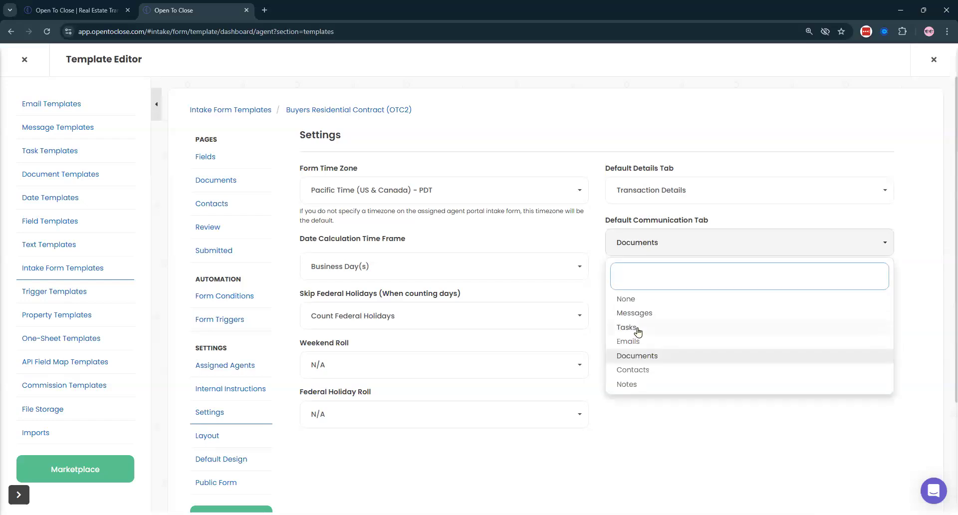
pyautogui.click(639, 331)
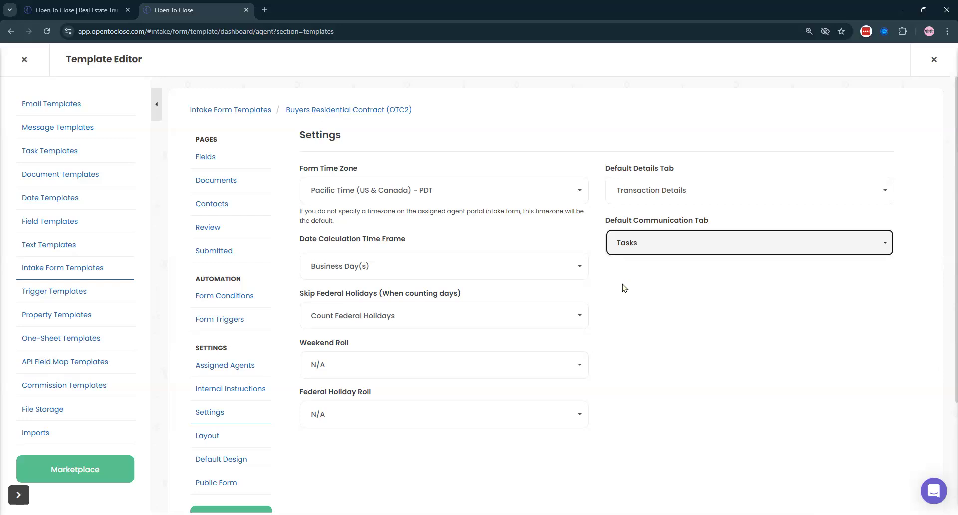
pyautogui.click(760, 390)
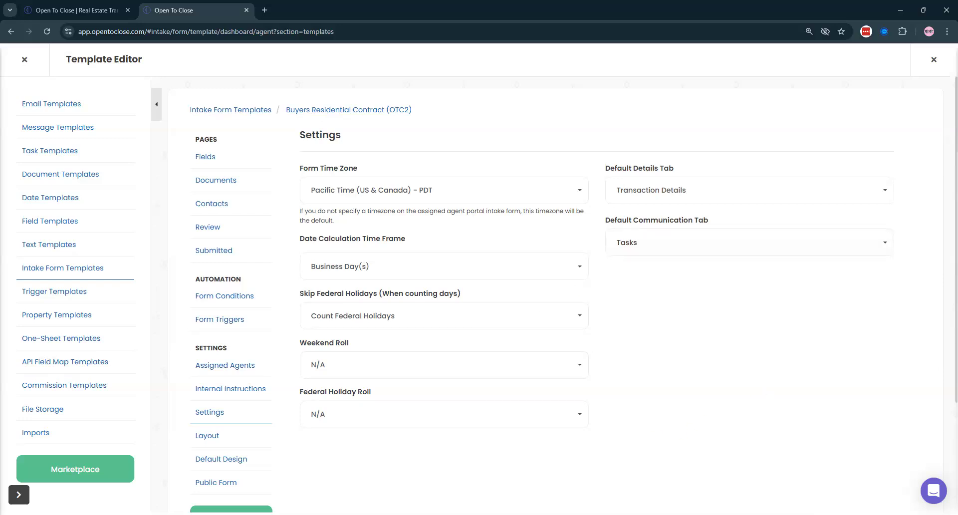
pyautogui.click(24, 60)
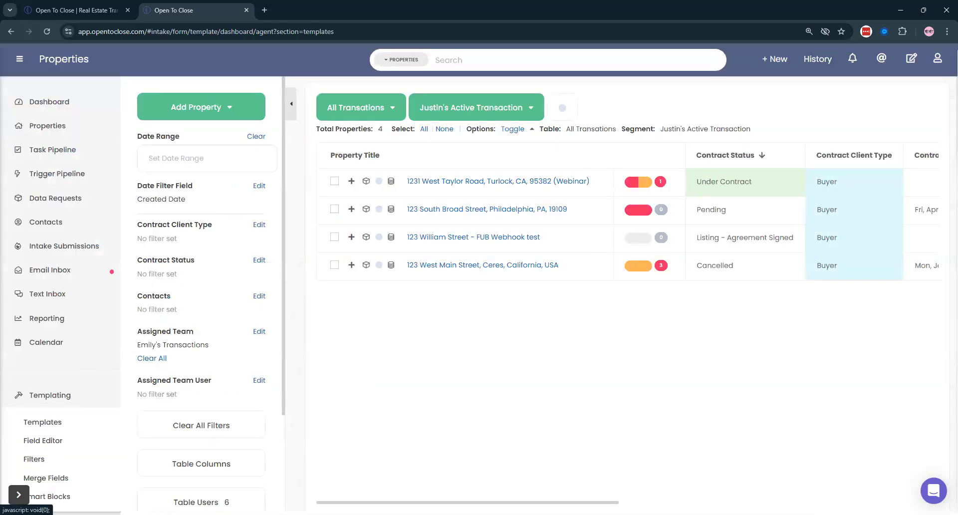
pyautogui.click(50, 394)
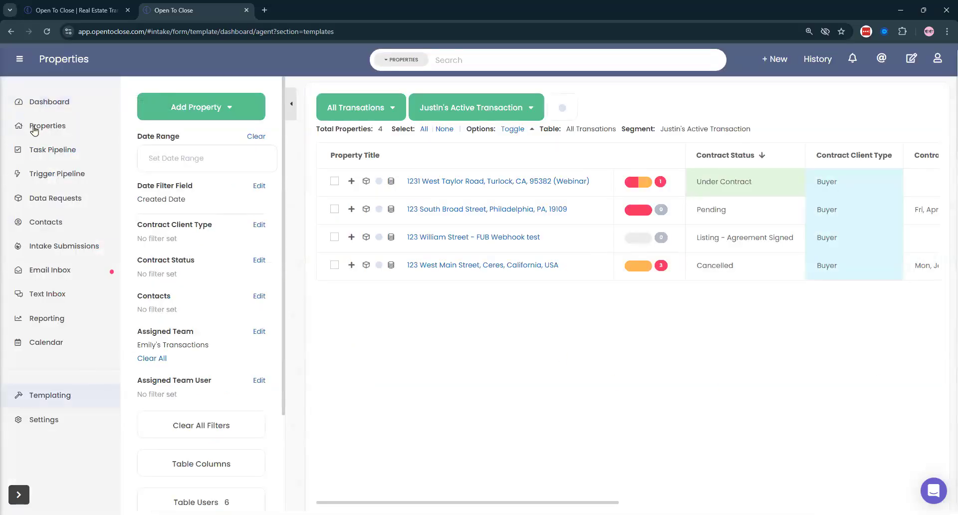
pyautogui.click(16, 59)
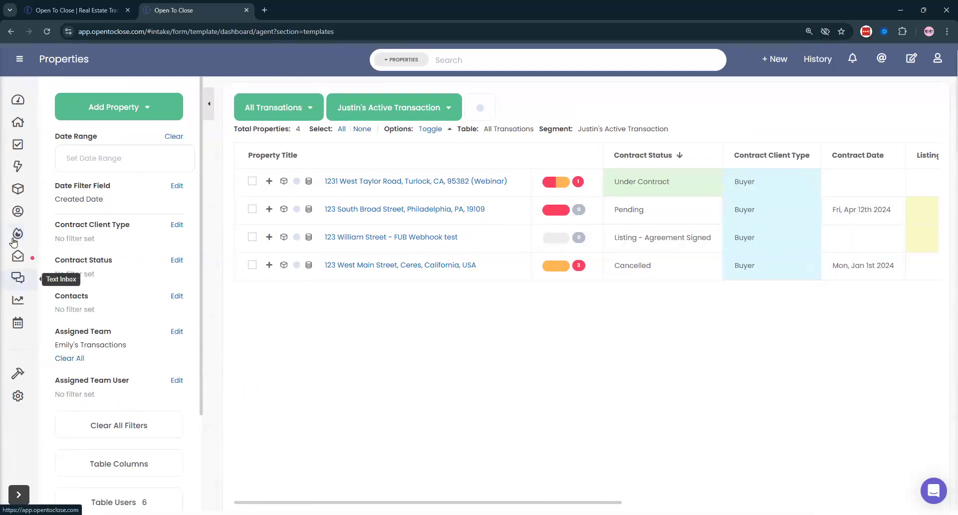
pyautogui.click(18, 257)
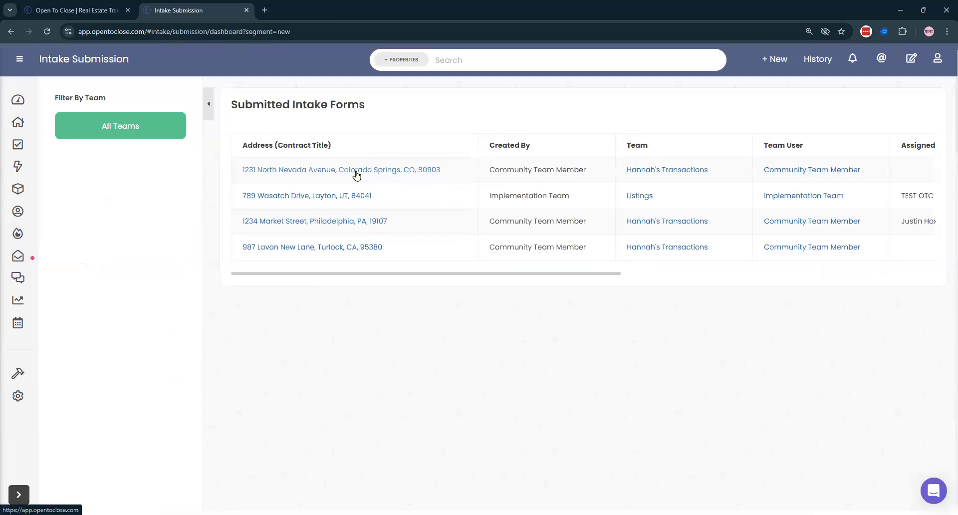
pyautogui.click(370, 174)
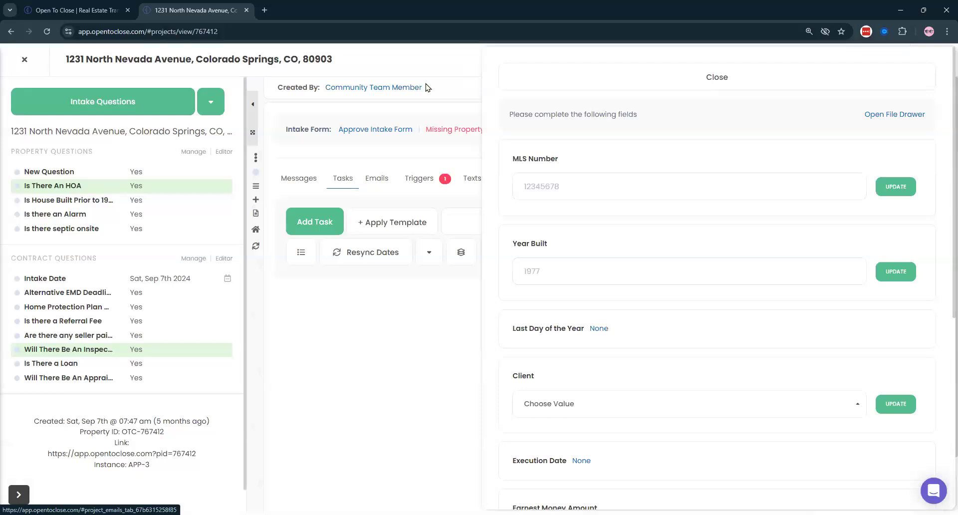
pyautogui.click(519, 79)
pyautogui.moveTo(397, 88)
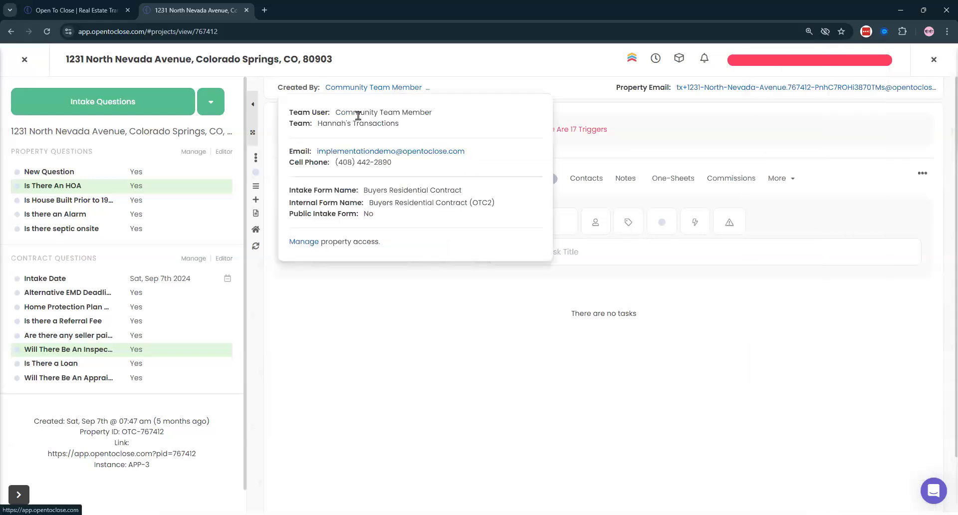
pyautogui.click(299, 241)
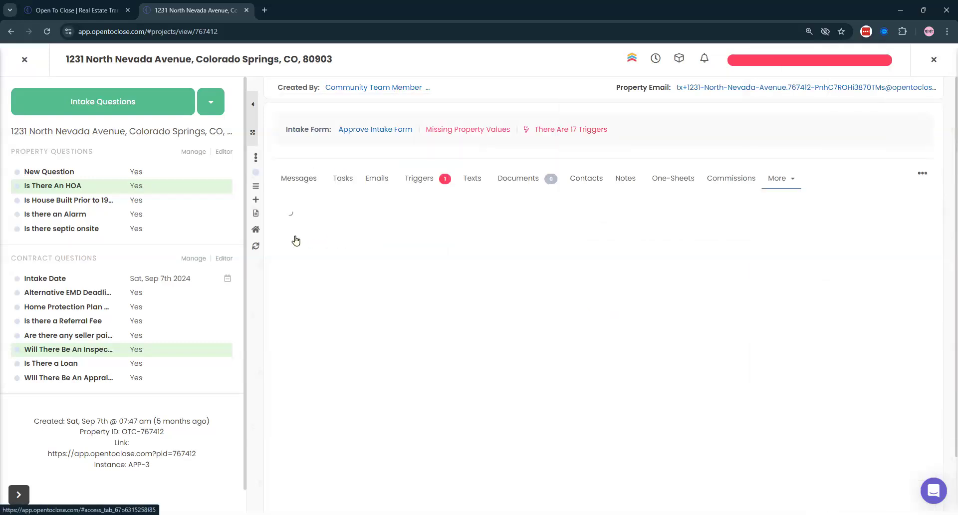
pyautogui.click(500, 221)
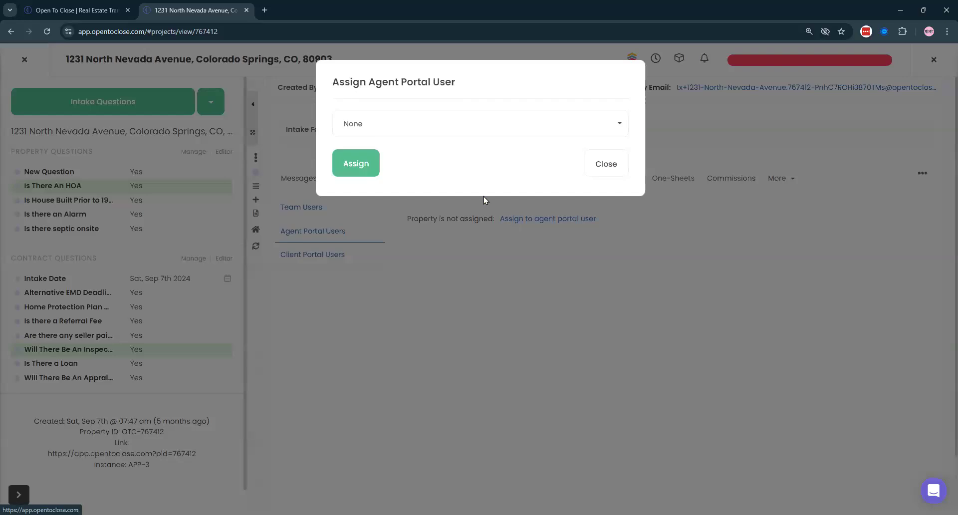
pyautogui.click(387, 123)
pyautogui.click(366, 222)
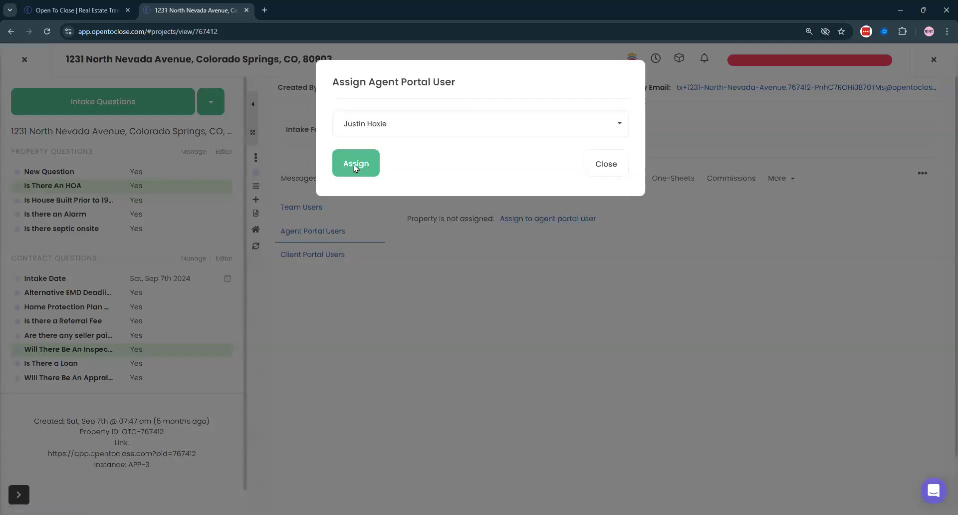
pyautogui.click(354, 164)
# - Dismiss the missing-values panel and close the property back to Submitted Intake Forms
pyautogui.click(520, 81)
pyautogui.tripleClick(95, 61)
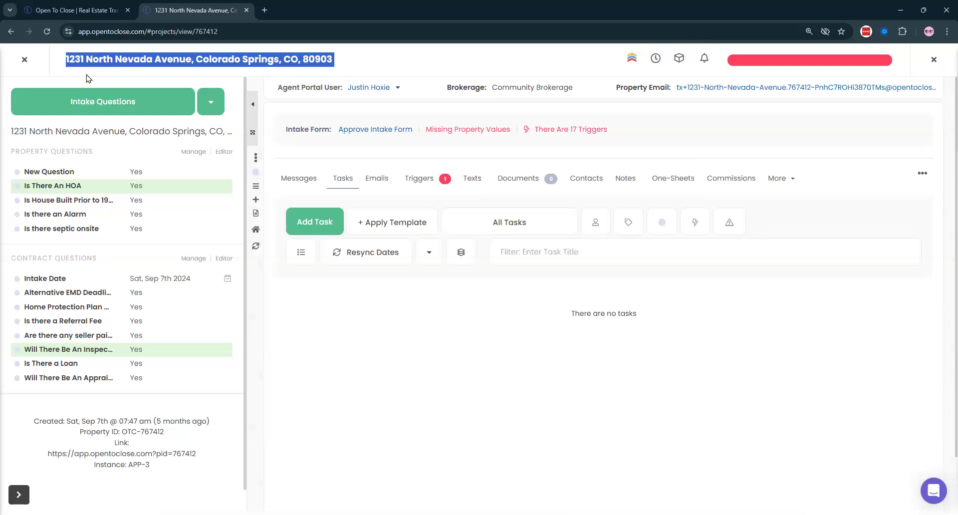
pyautogui.click(36, 70)
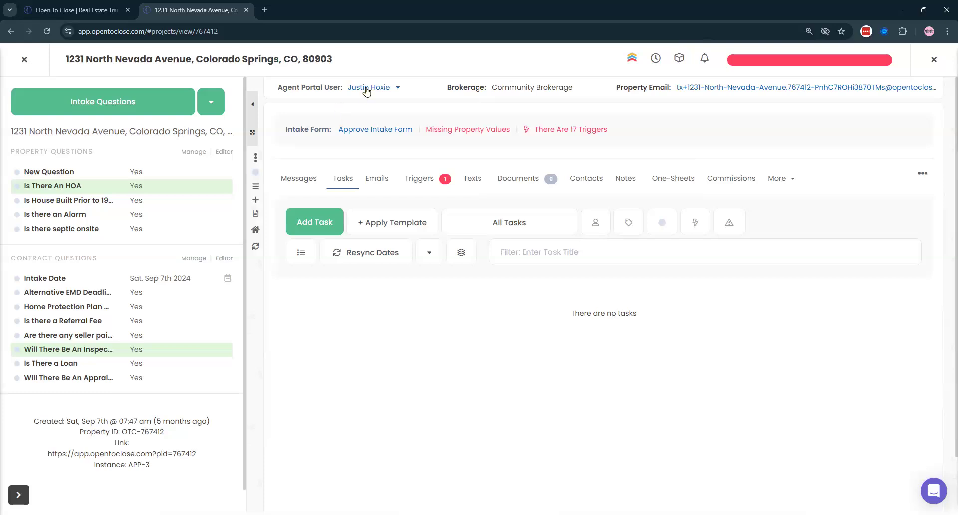
pyautogui.click(23, 57)
# - Impersonate the assigned agent from the Agents tab of Organization & Users
pyautogui.moveTo(15, 399)
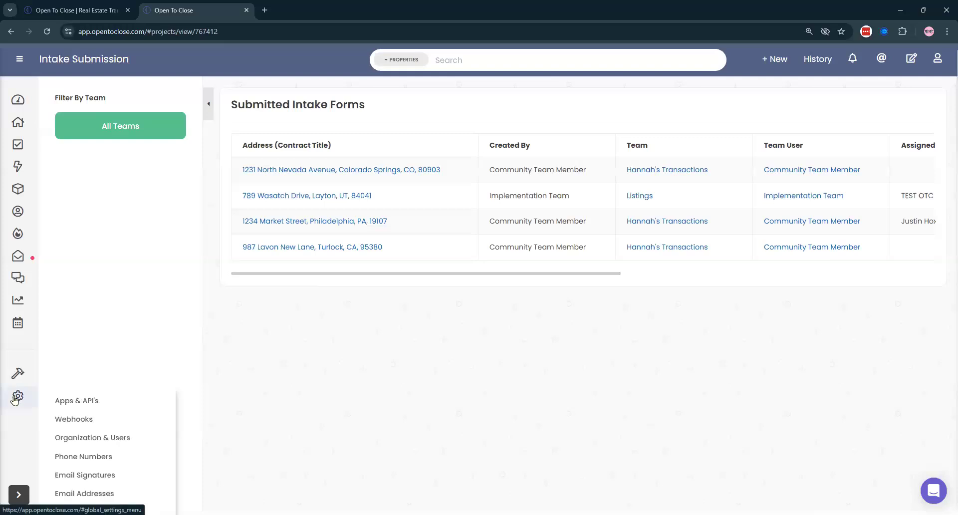
pyautogui.click(93, 438)
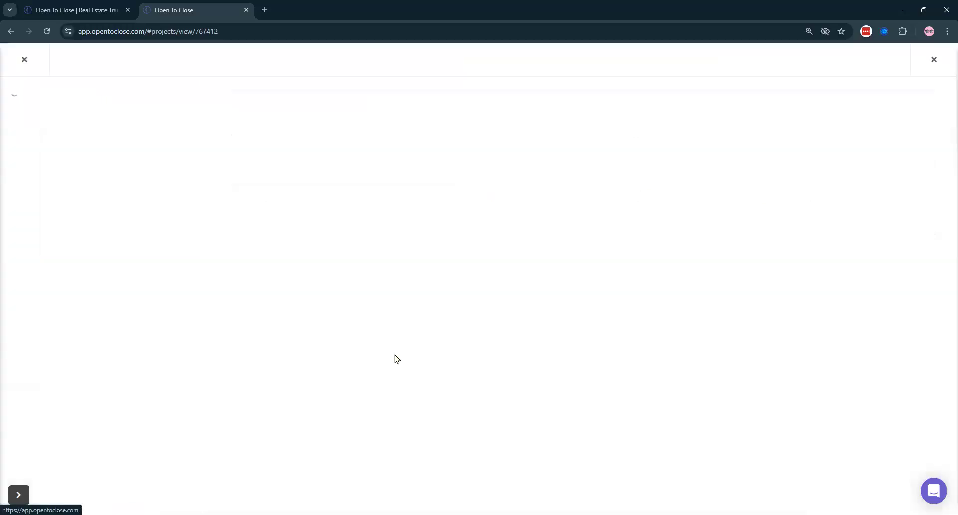
pyautogui.click(609, 108)
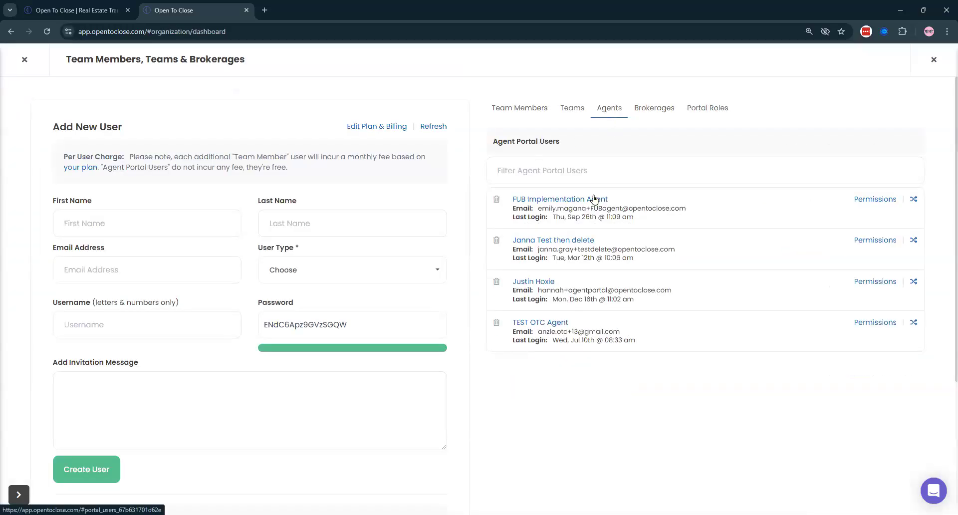
pyautogui.click(914, 281)
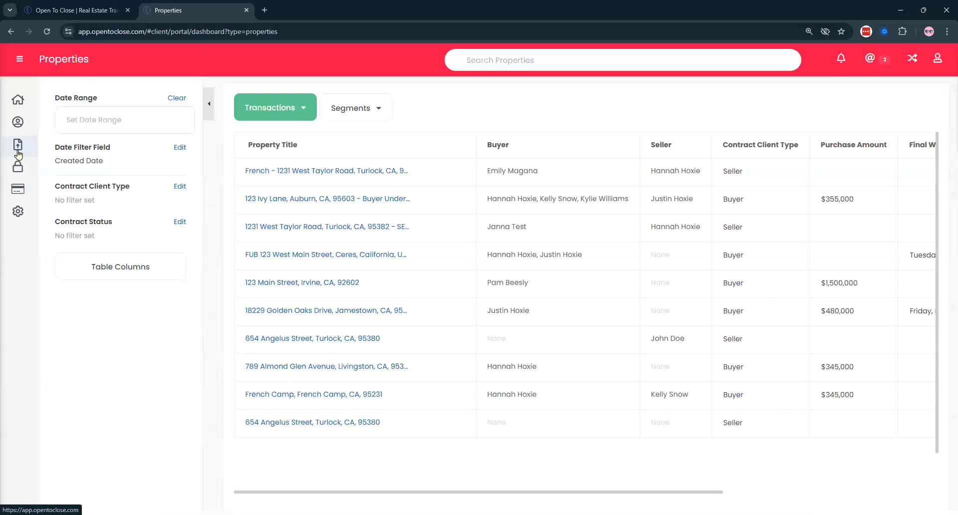
# - Browse the agent portal's Intake Forms, Pending Submissions, Contacts and Properties pages
pyautogui.click(18, 147)
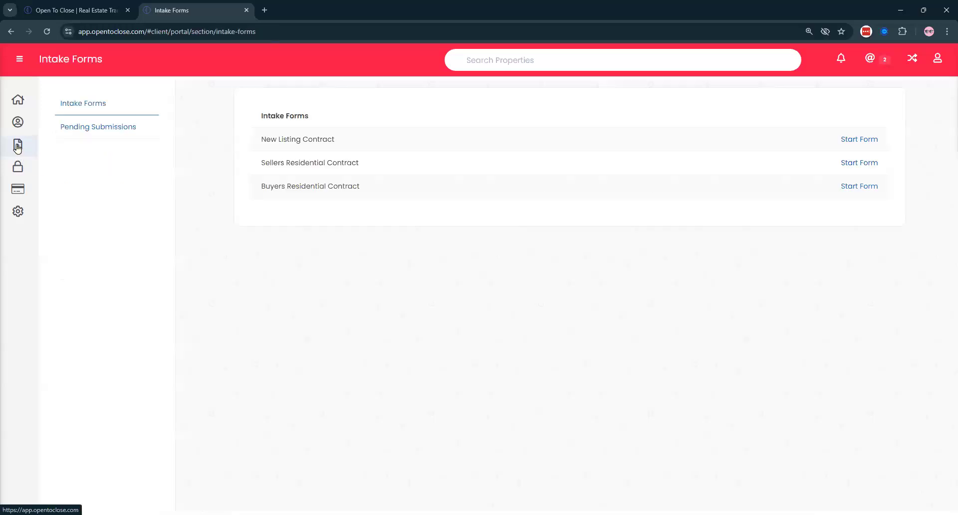
pyautogui.click(88, 130)
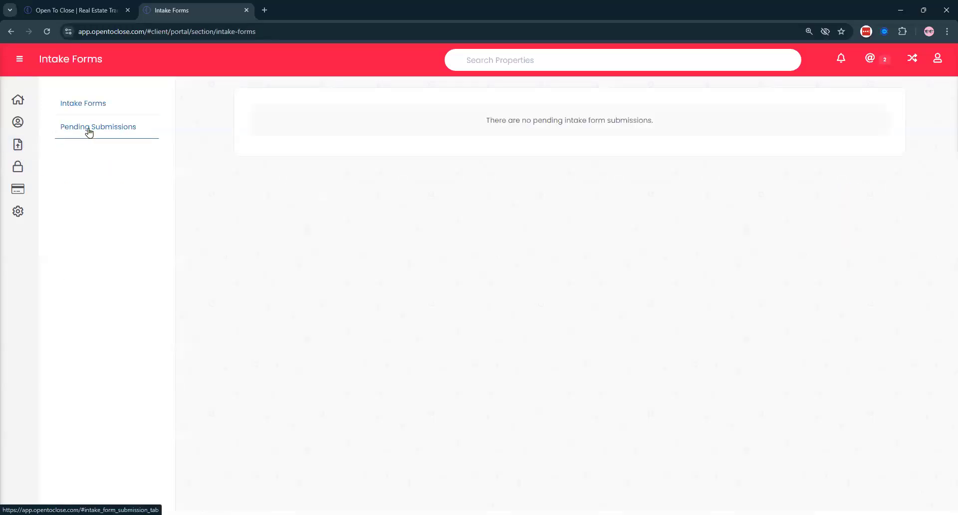
pyautogui.moveTo(701, 102); pyautogui.dragTo(654, 126)
pyautogui.click(654, 126)
pyautogui.click(17, 123)
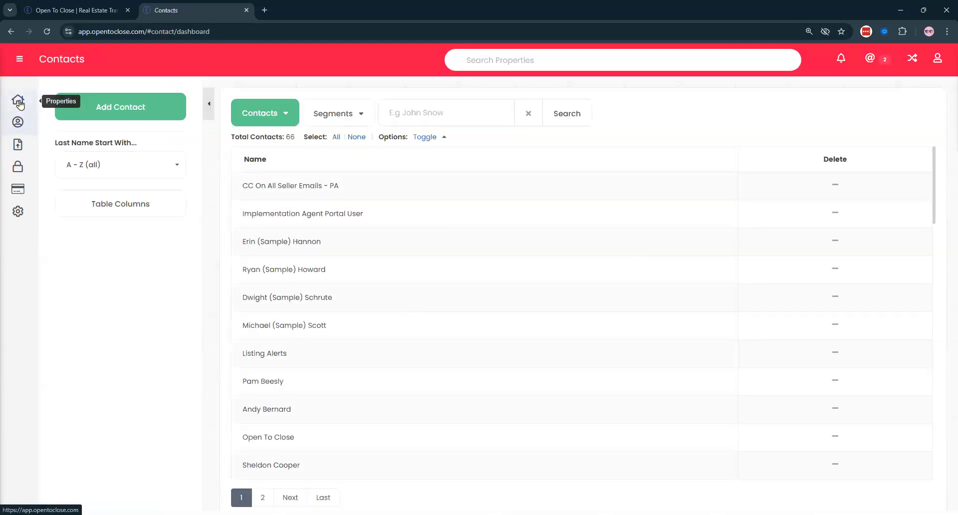
pyautogui.click(18, 102)
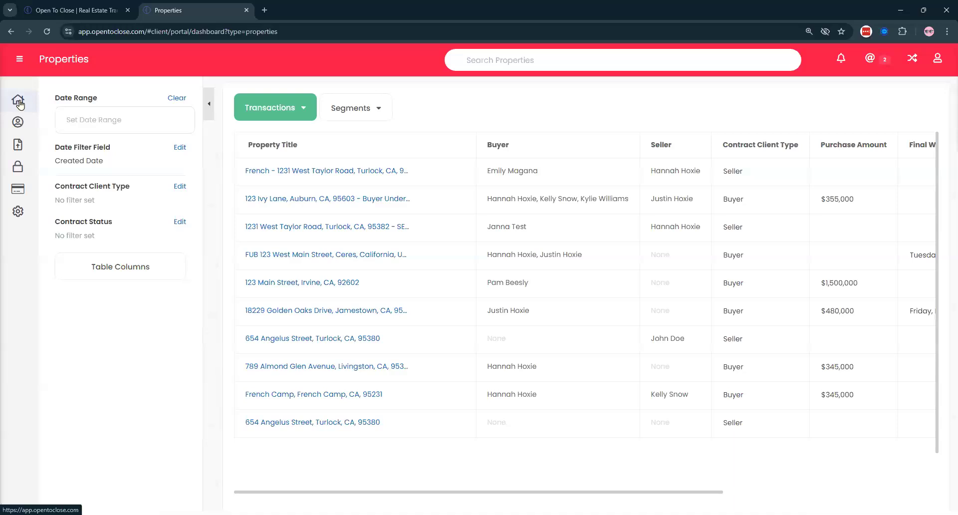
pyautogui.click(19, 166)
pyautogui.click(18, 145)
pyautogui.click(82, 135)
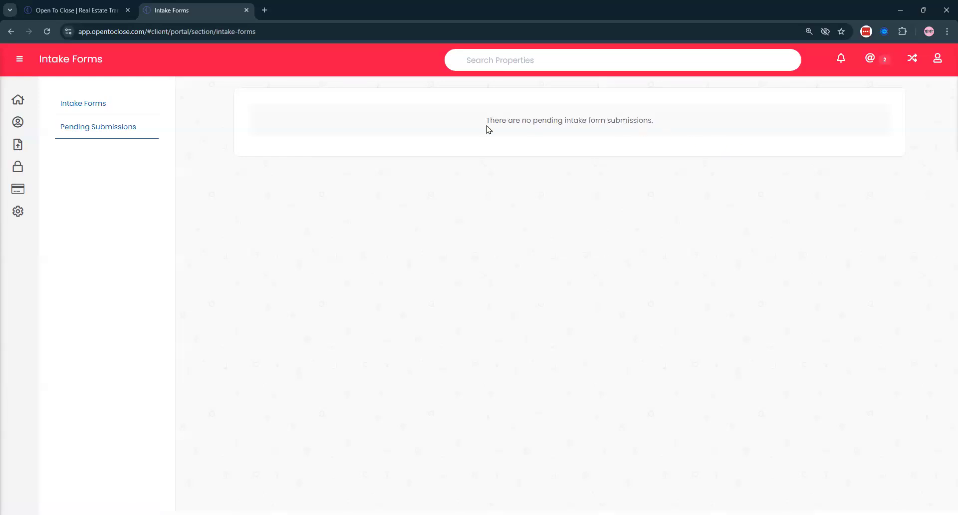
pyautogui.click(95, 6)
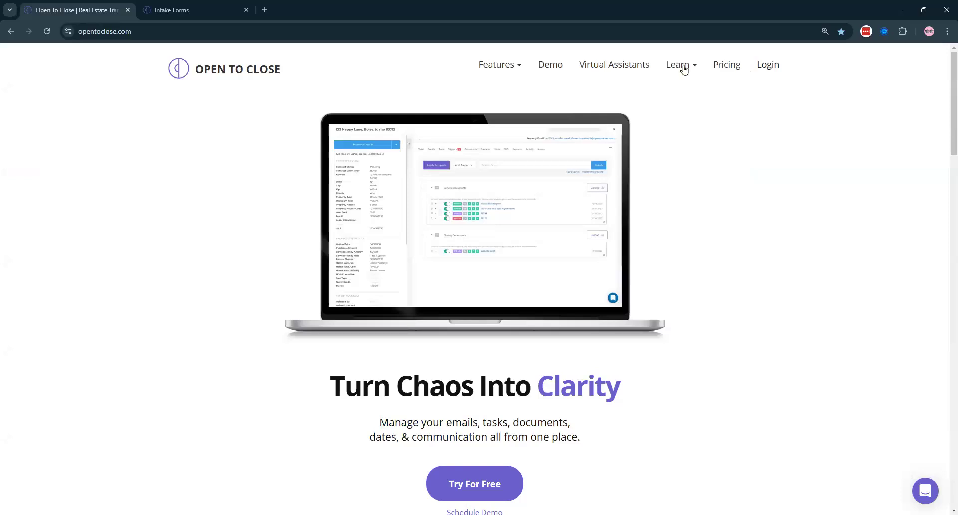
pyautogui.hotkey('ctrl', 'Tab')
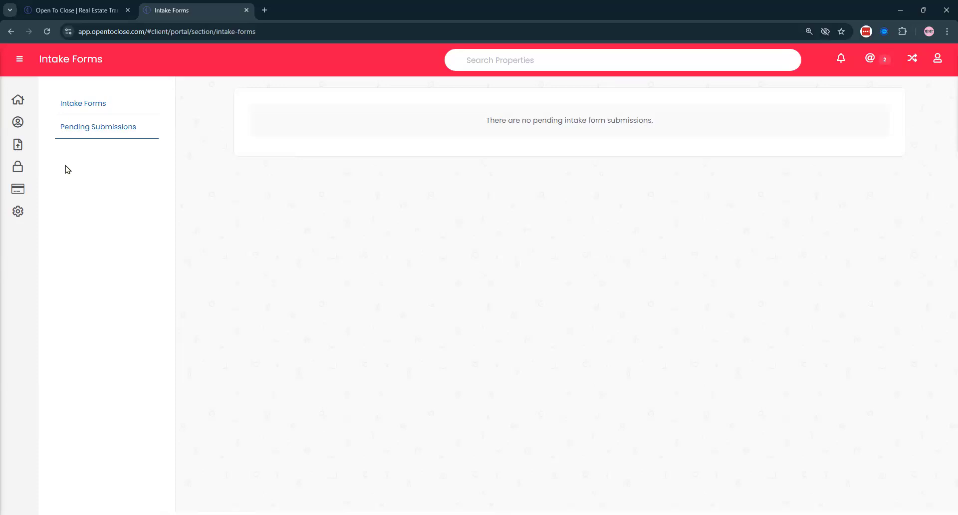
# - Confirm Pending Submissions shows none, then start the New Listing Contract form
pyautogui.tripleClick(727, 114)
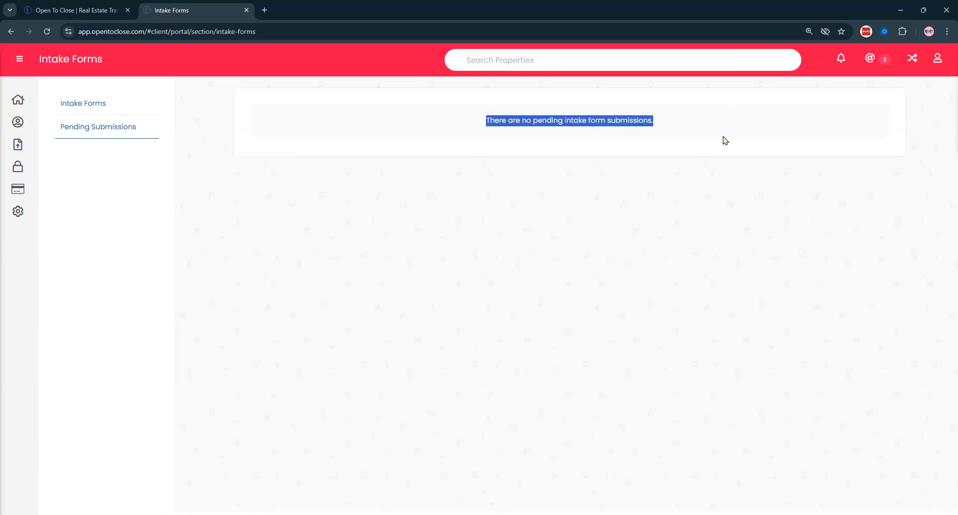
pyautogui.click(18, 100)
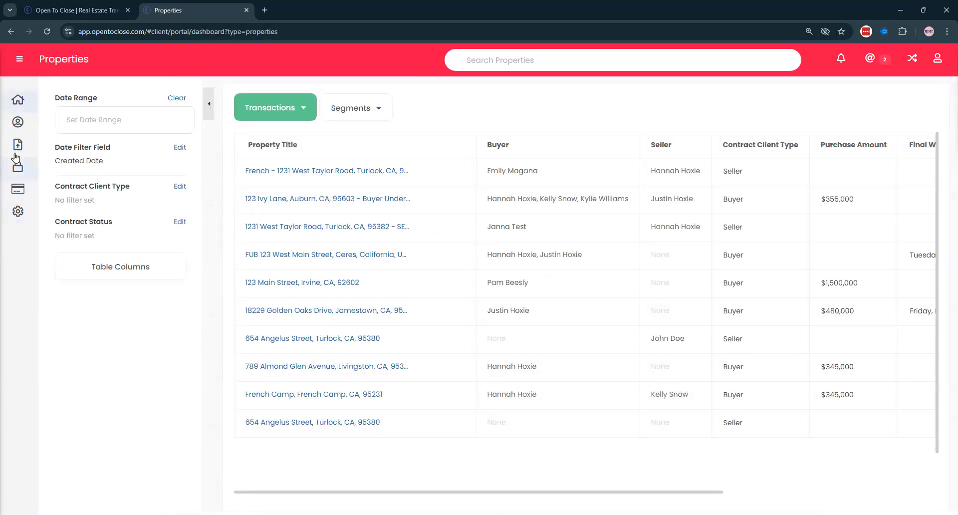
pyautogui.click(17, 144)
pyautogui.click(103, 126)
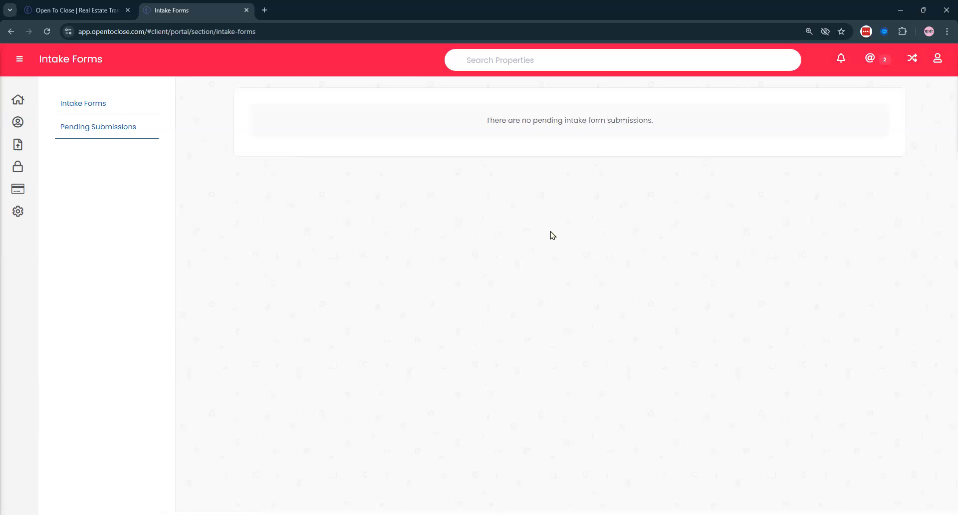
pyautogui.click(18, 99)
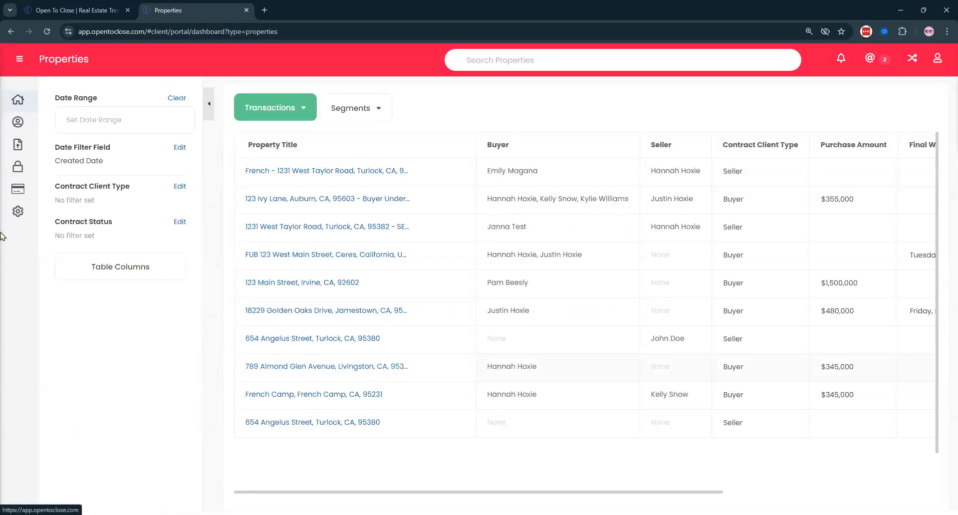
pyautogui.click(17, 144)
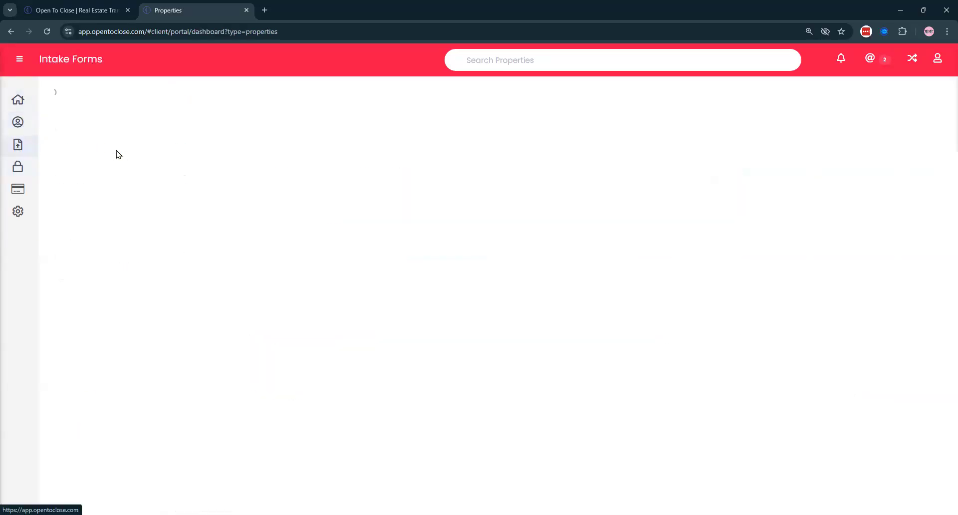
pyautogui.click(151, 132)
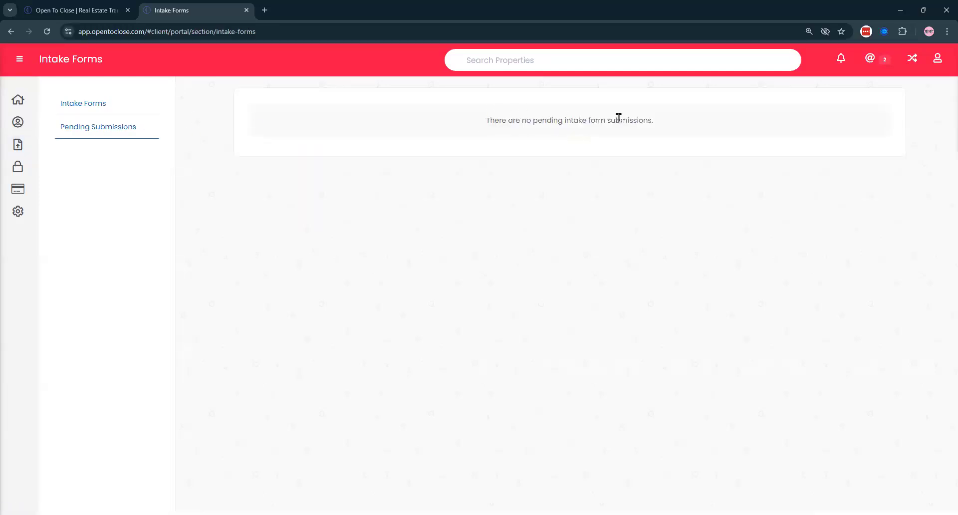
pyautogui.tripleClick(683, 120)
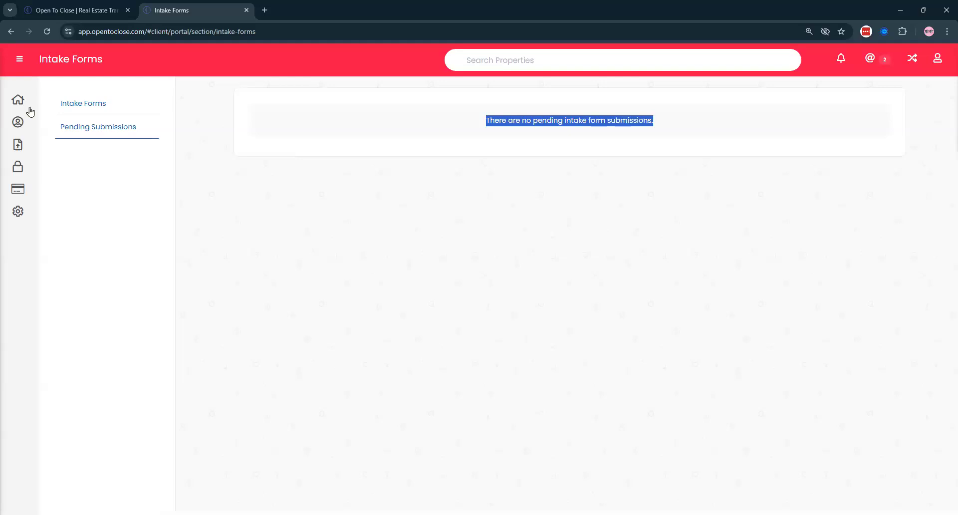
pyautogui.click(66, 107)
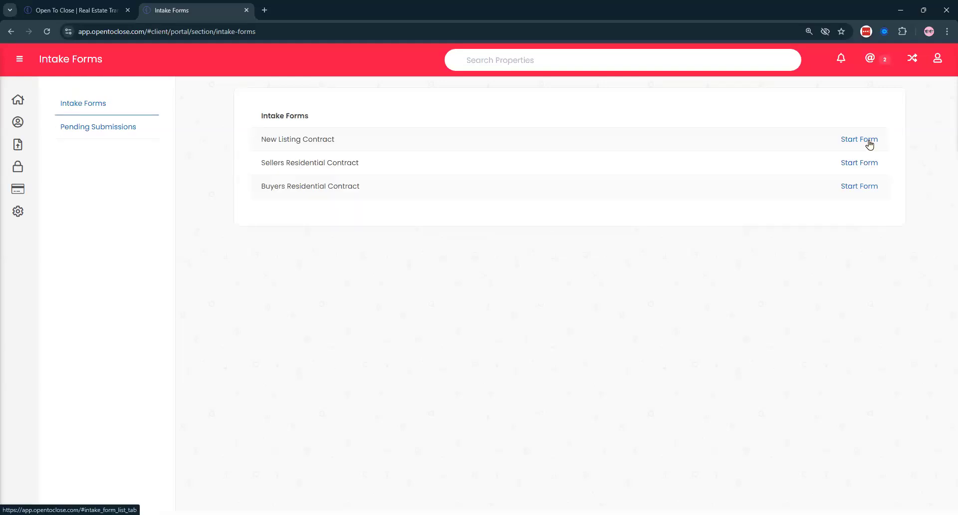
pyautogui.click(867, 142)
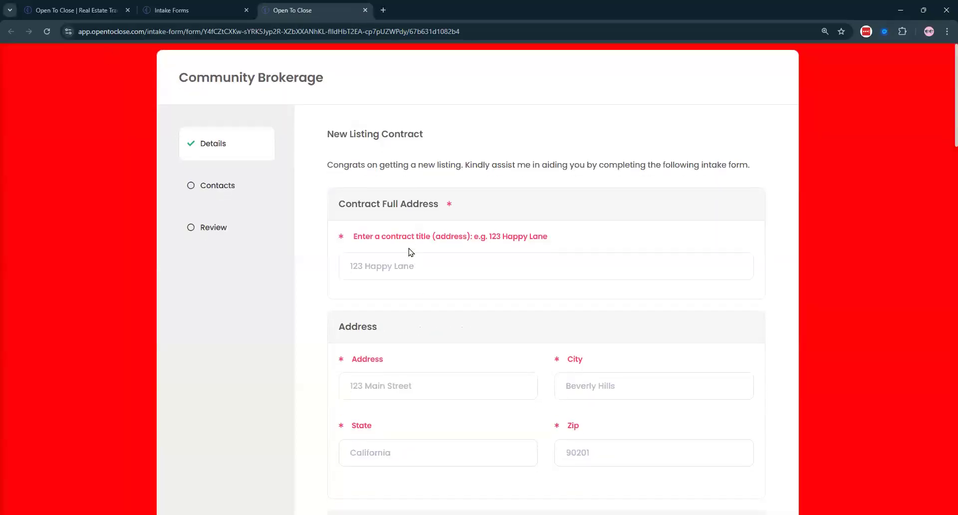
# - Pick the suggested '123' address, client type Seller, status Listing - Agreement Signed
pyautogui.scroll(-1, 411, 252)
pyautogui.click(399, 223)
pyautogui.write('123')
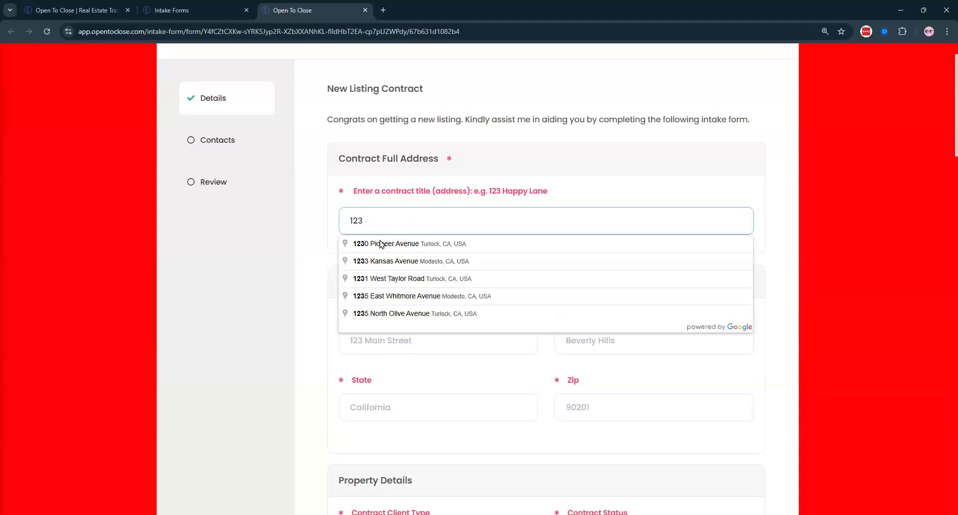
pyautogui.click(384, 245)
pyautogui.scroll(-5, 388, 213)
pyautogui.scroll(-2, 389, 213)
pyautogui.click(387, 192)
pyautogui.click(373, 289)
pyautogui.click(641, 199)
pyautogui.click(604, 275)
# - Mark the property vacant, answer No to sign, photos, coming soon, protection, staging, HOA, referral; electronic lockbox
pyautogui.click(349, 257)
pyautogui.scroll(-1, 351, 267)
pyautogui.scroll(-2, 351, 267)
pyautogui.click(350, 138)
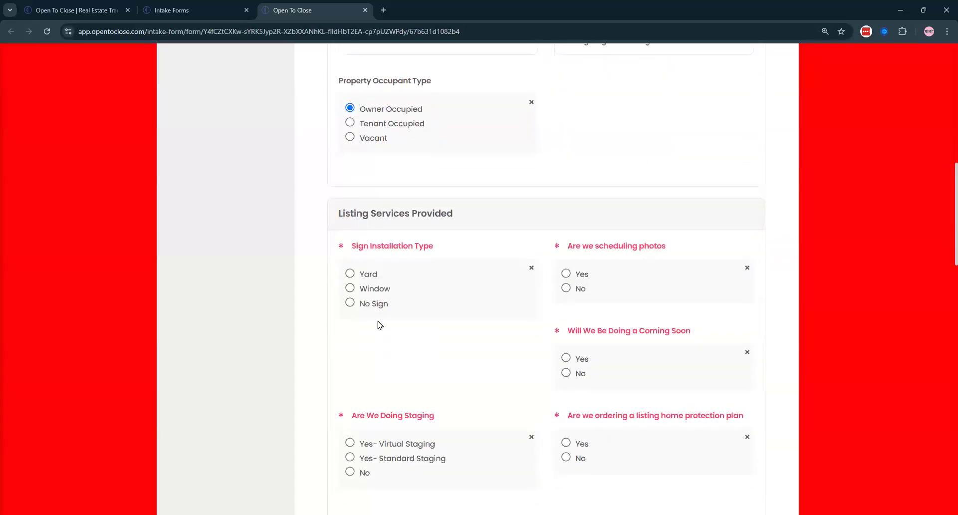
pyautogui.click(350, 303)
pyautogui.click(566, 288)
pyautogui.scroll(-2, 566, 288)
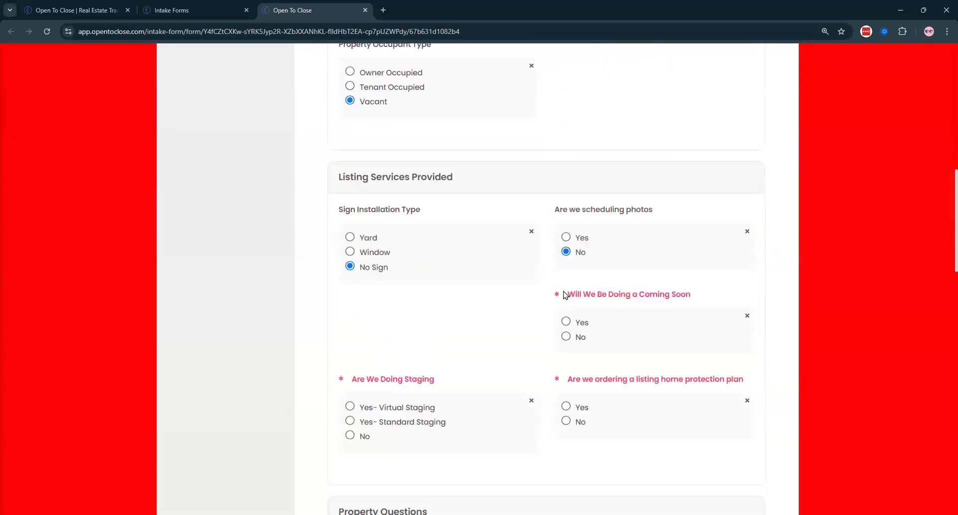
pyautogui.click(565, 273)
pyautogui.click(566, 357)
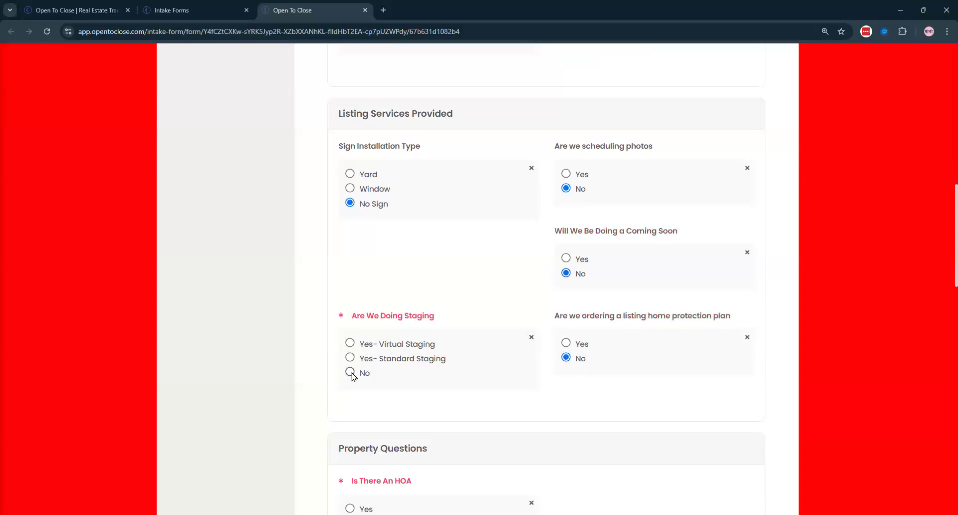
pyautogui.click(350, 372)
pyautogui.scroll(-4, 350, 372)
pyautogui.click(350, 323)
pyautogui.scroll(-4, 352, 309)
pyautogui.click(350, 284)
pyautogui.scroll(-3, 351, 282)
pyautogui.click(350, 276)
# - Enter lockbox code 1234, notes N/A, both dates February 19, price 350000, and continue
pyautogui.scroll(-3, 664, 125)
pyautogui.click(664, 125)
pyautogui.write('1234')
pyautogui.click(424, 273)
pyautogui.write('N/A')
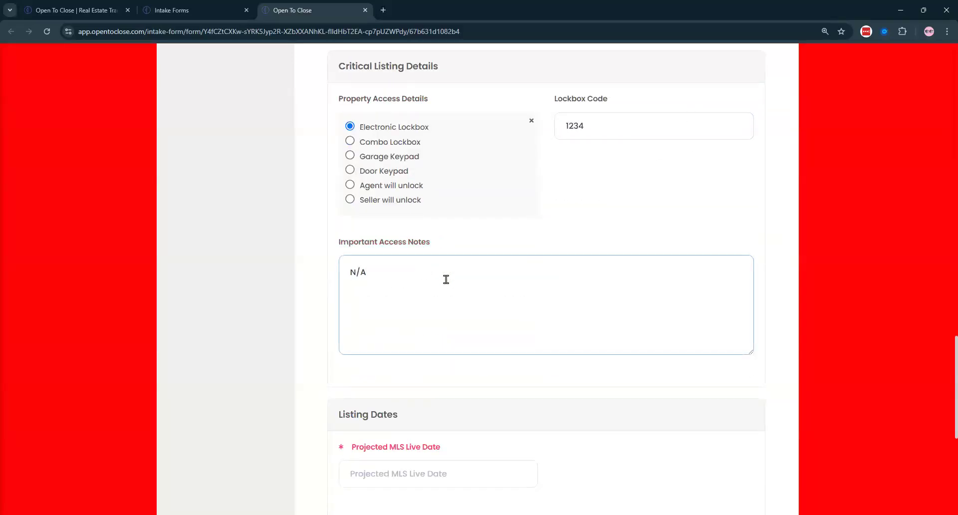
pyautogui.scroll(-5, 414, 250)
pyautogui.click(406, 225)
pyautogui.click(398, 153)
pyautogui.click(394, 356)
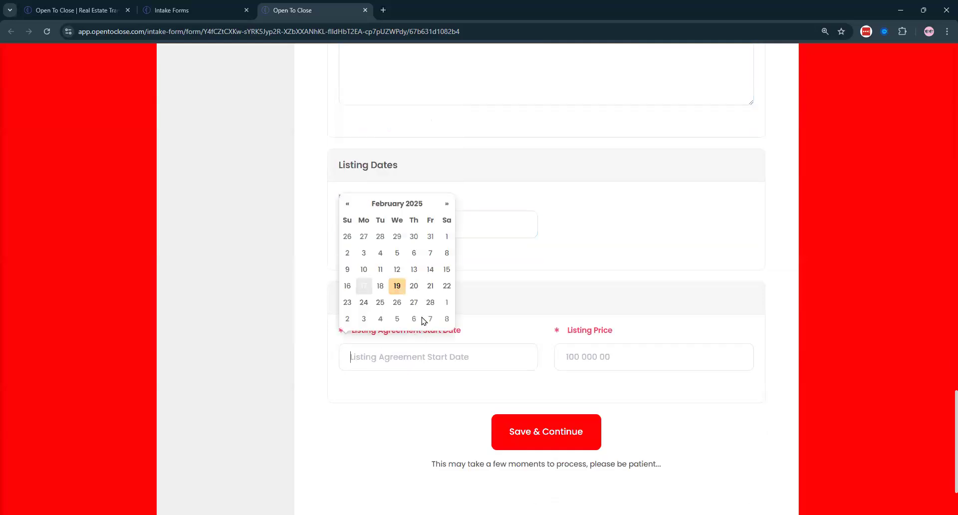
pyautogui.click(399, 284)
pyautogui.click(615, 356)
pyautogui.write('3500000')
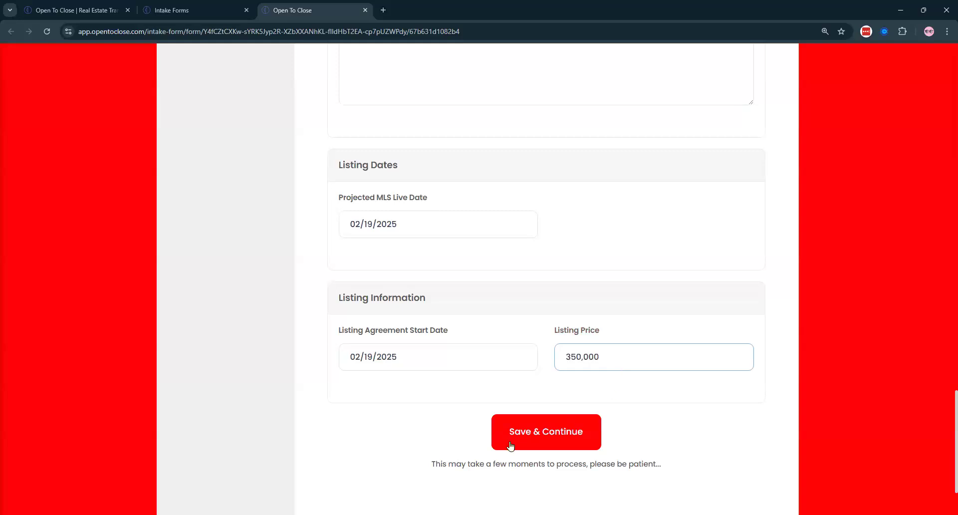
pyautogui.click(510, 446)
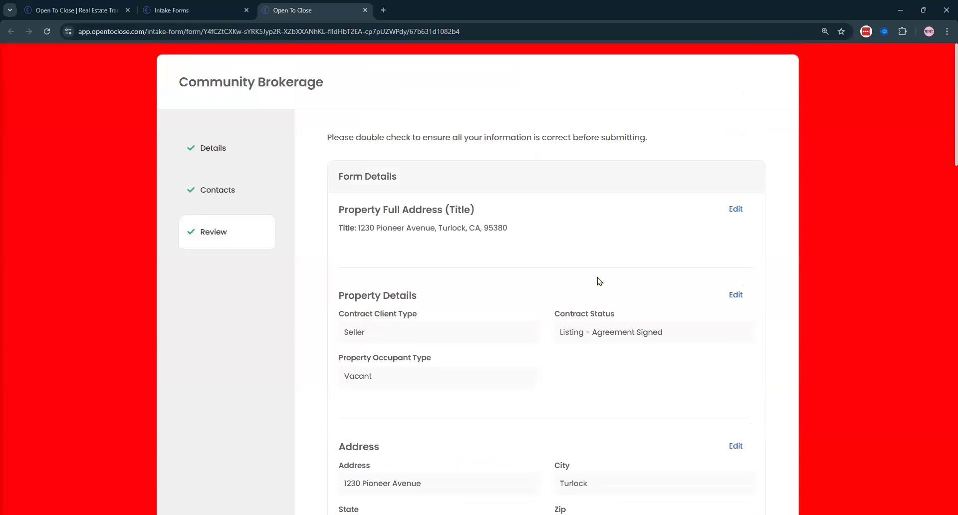
# - Add the note 'I'll email over the documents shortly!', submit the intake, and close its tab
pyautogui.scroll(-20, 464, 227)
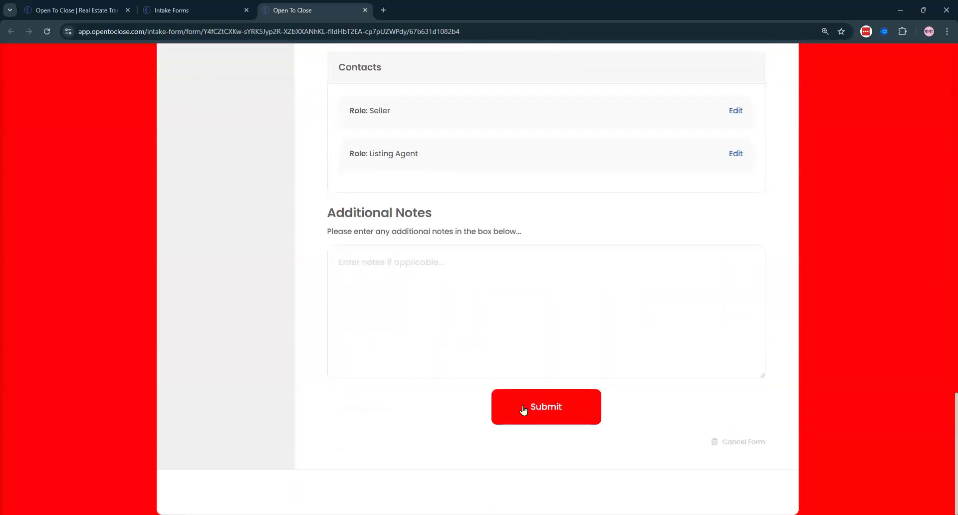
pyautogui.click(454, 269)
pyautogui.write('Let me know')
pyautogui.hotkey('ctrl', 'BackSpace')
pyautogui.hotkey('ctrl', 'BackSpace')
pyautogui.hotkey('ctrl', 'BackSpace')
pyautogui.write("I'll email over the documents shortly")
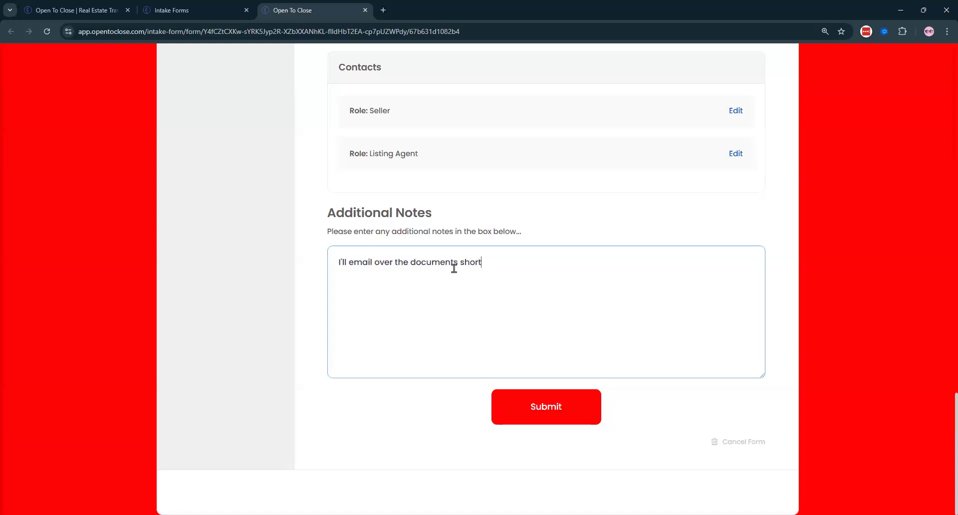
pyautogui.write('!')
pyautogui.click(553, 402)
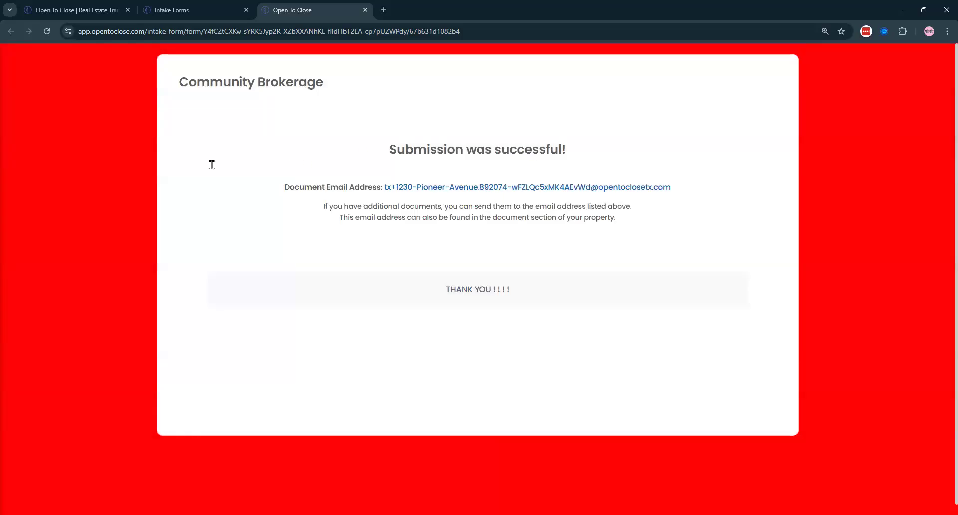
pyautogui.click(364, 10)
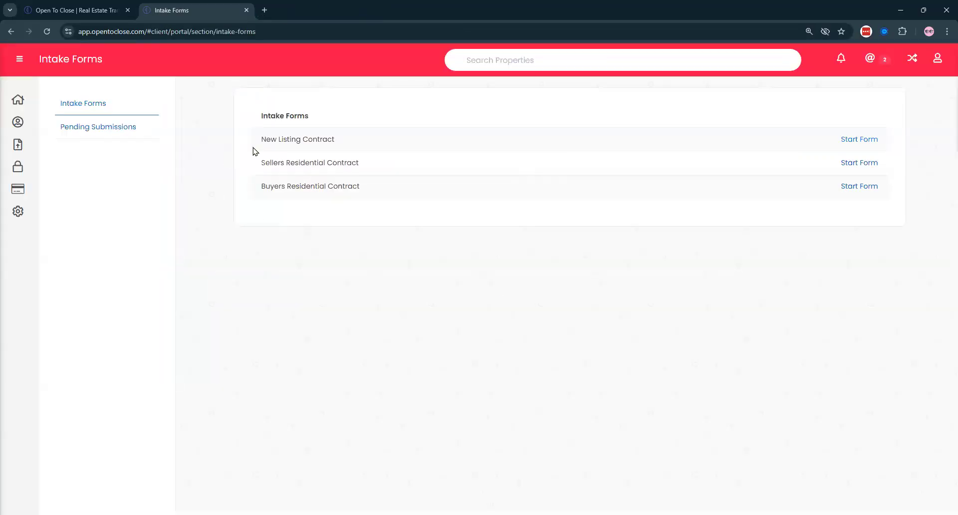
pyautogui.click(124, 131)
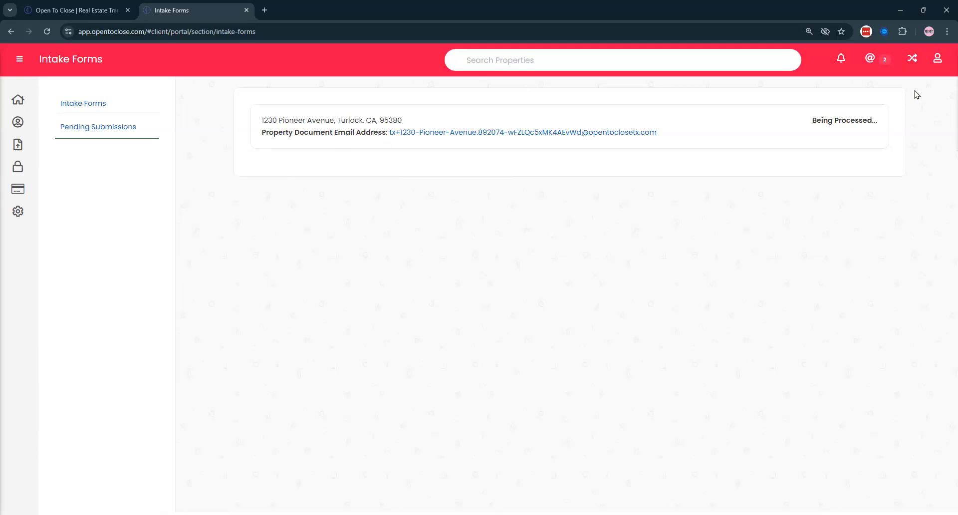
pyautogui.click(913, 58)
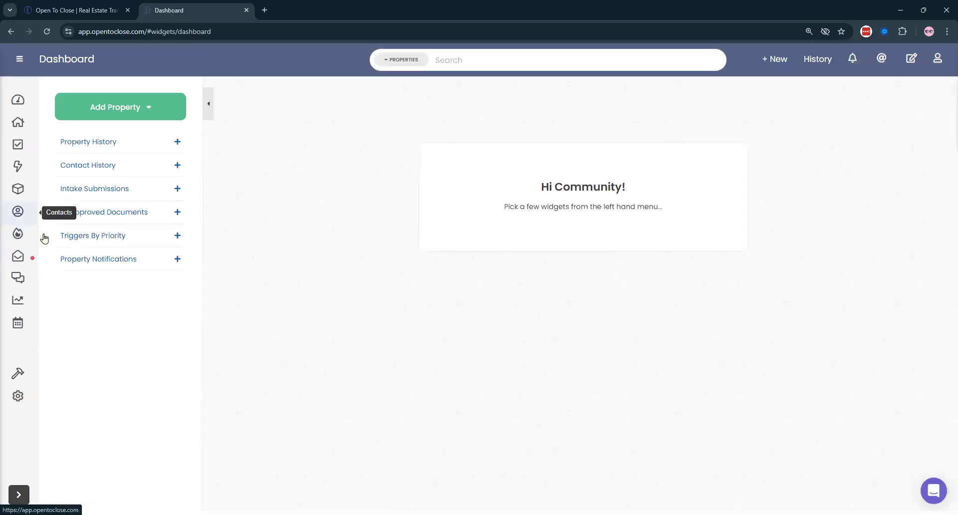
pyautogui.click(67, 238)
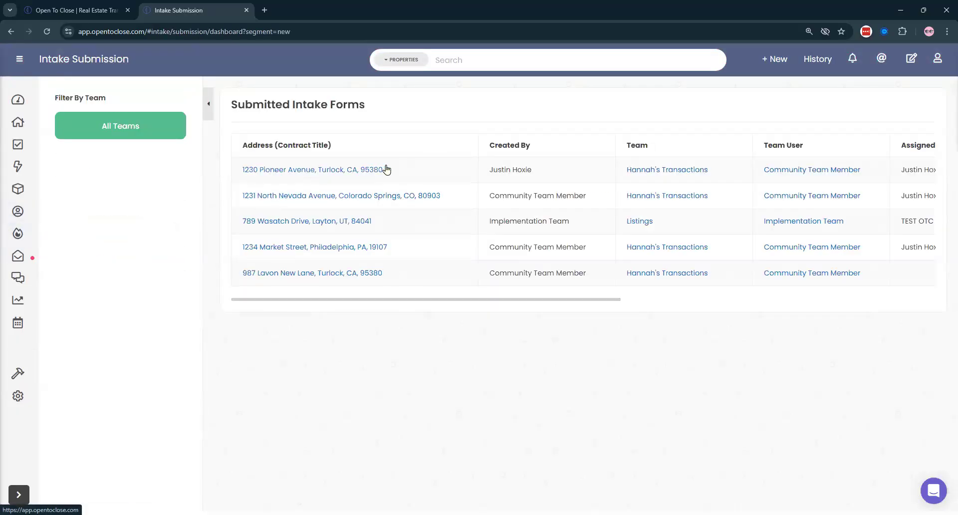
pyautogui.hscroll(10, 755, 169)
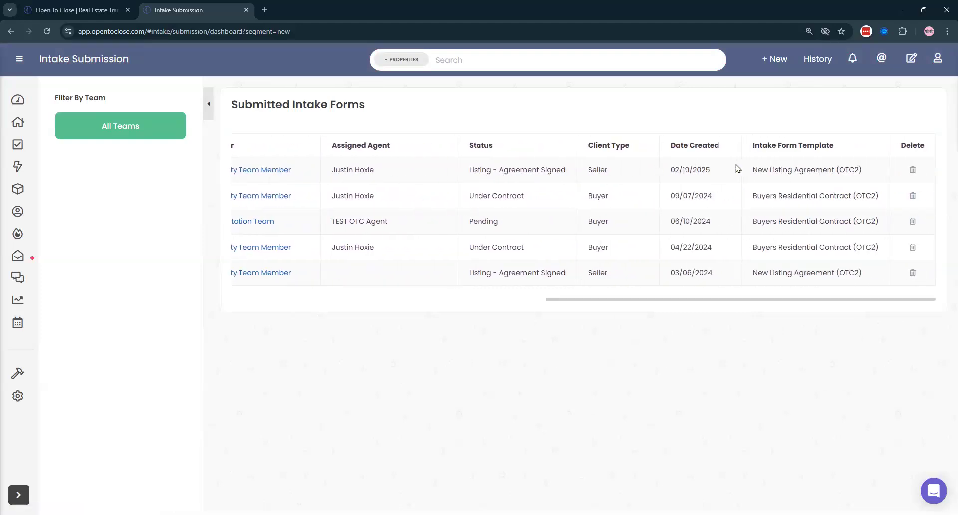
pyautogui.hscroll(-10, 690, 186)
pyautogui.hscroll(-3, 356, 173)
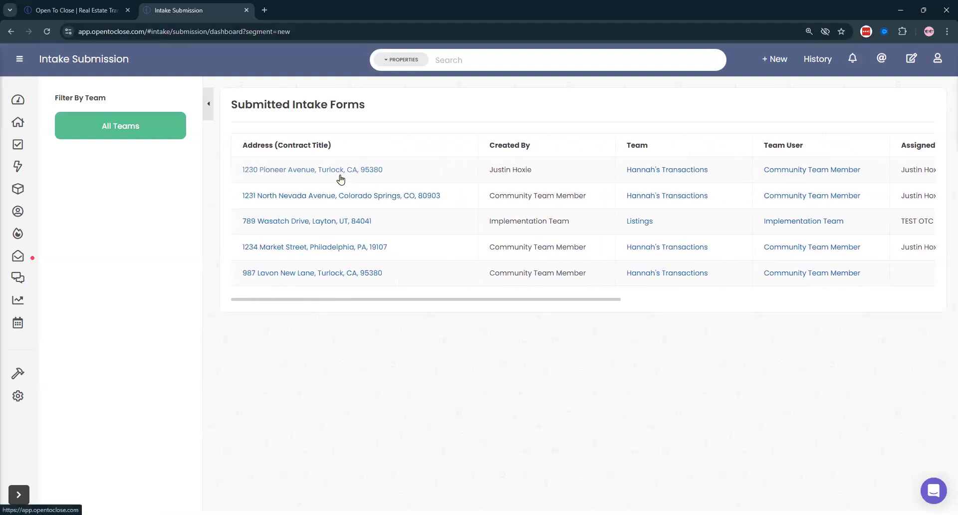
pyautogui.click(325, 170)
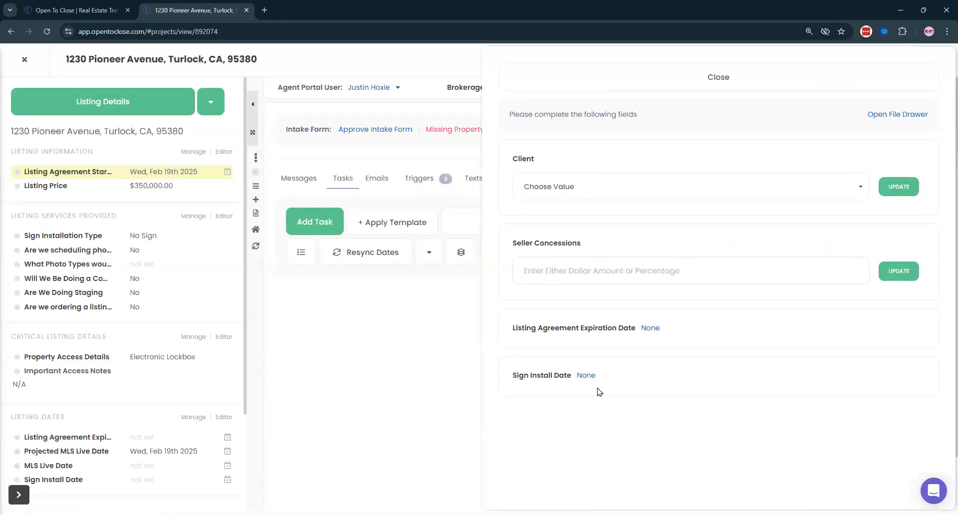
# - Choose the property's client and save seller concessions of 5000.00
pyautogui.click(528, 191)
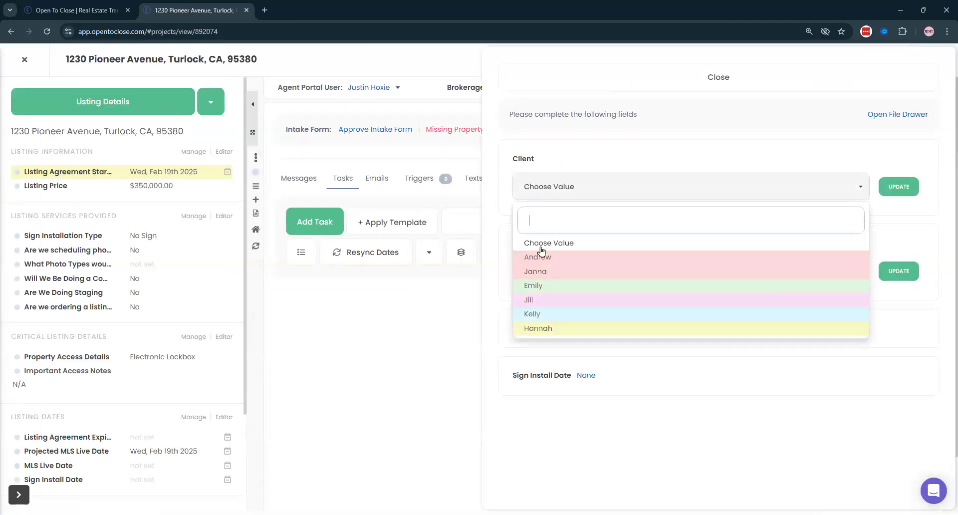
pyautogui.click(533, 287)
pyautogui.click(606, 264)
pyautogui.write('5000.0')
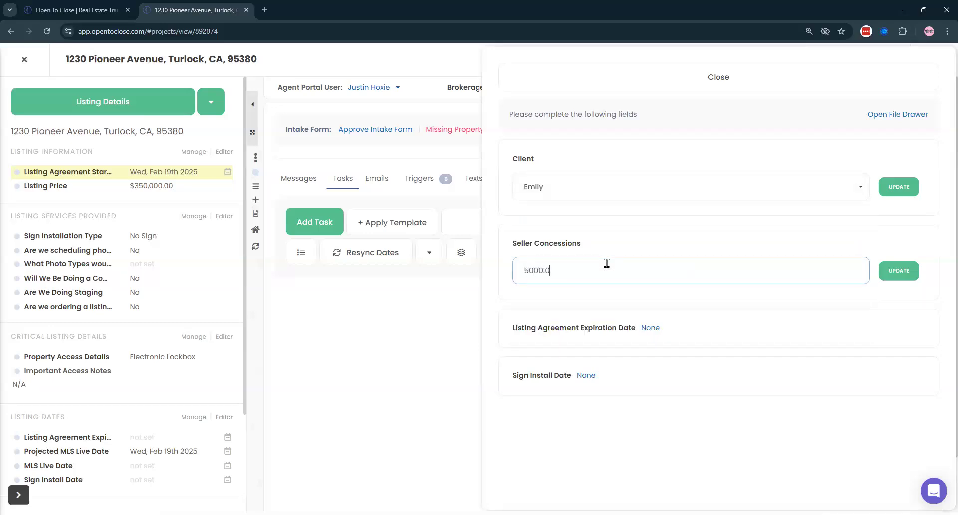
pyautogui.press('Return')
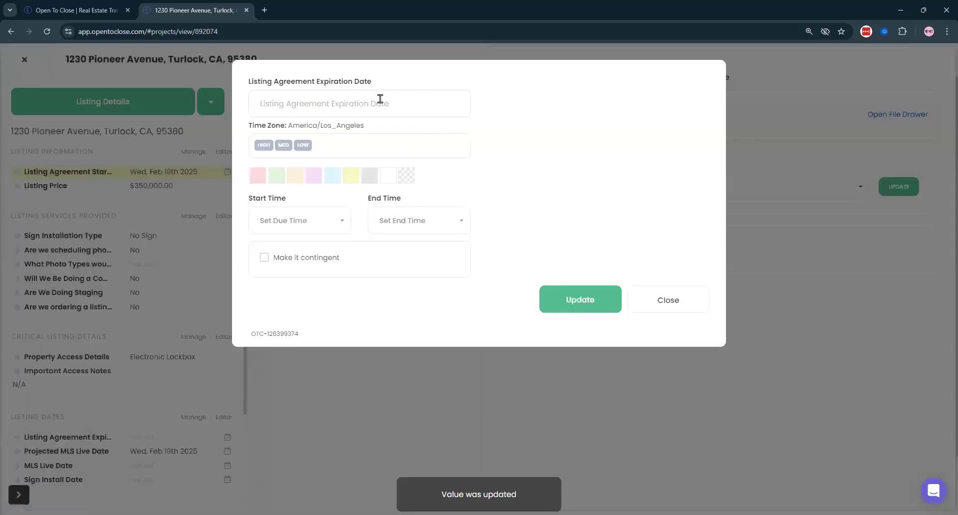
# - Set listing expiration to Mar 28 2025 and sign install to Feb 26 2025, then close the prompt
pyautogui.click(380, 99)
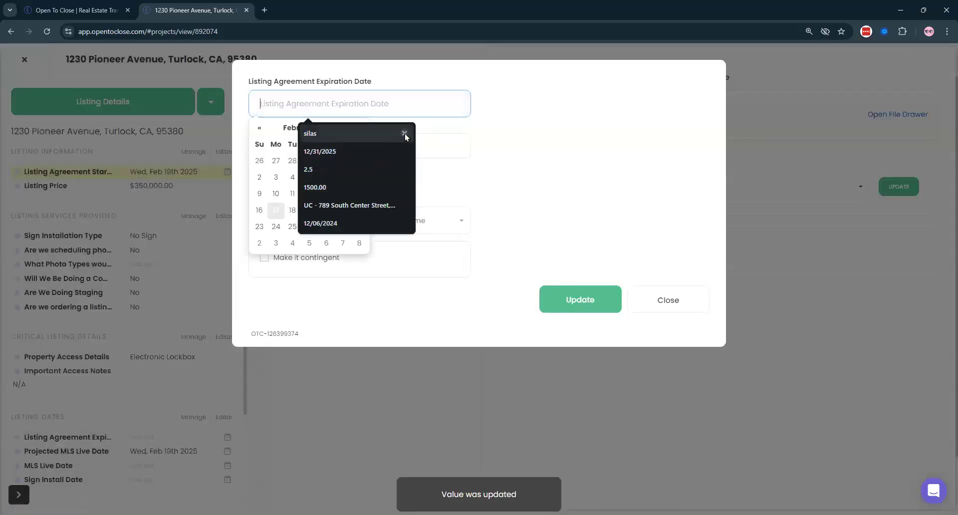
pyautogui.click(359, 128)
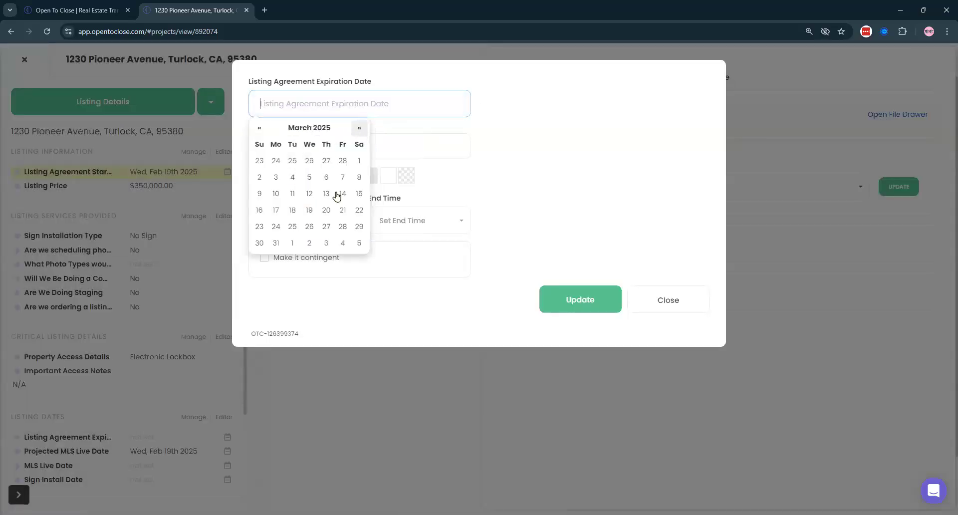
pyautogui.click(343, 226)
pyautogui.click(596, 298)
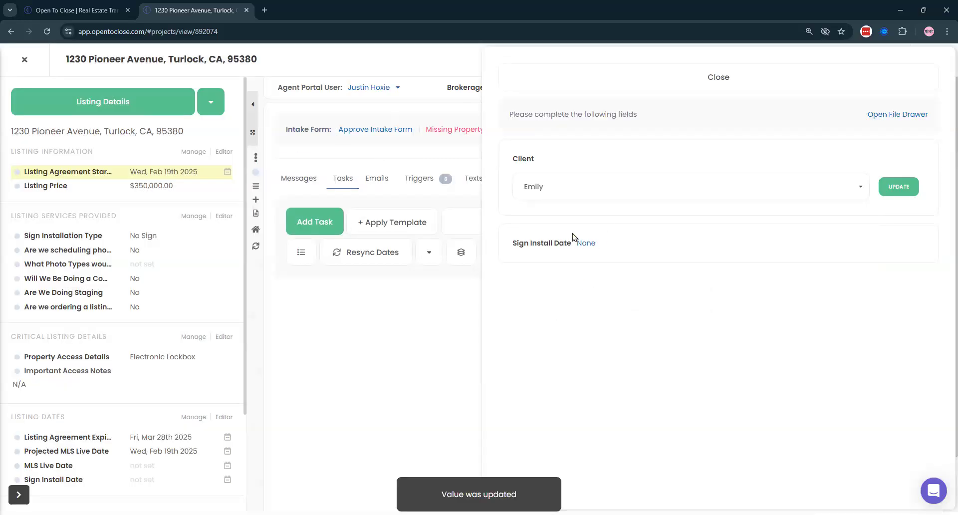
pyautogui.click(584, 243)
pyautogui.click(349, 104)
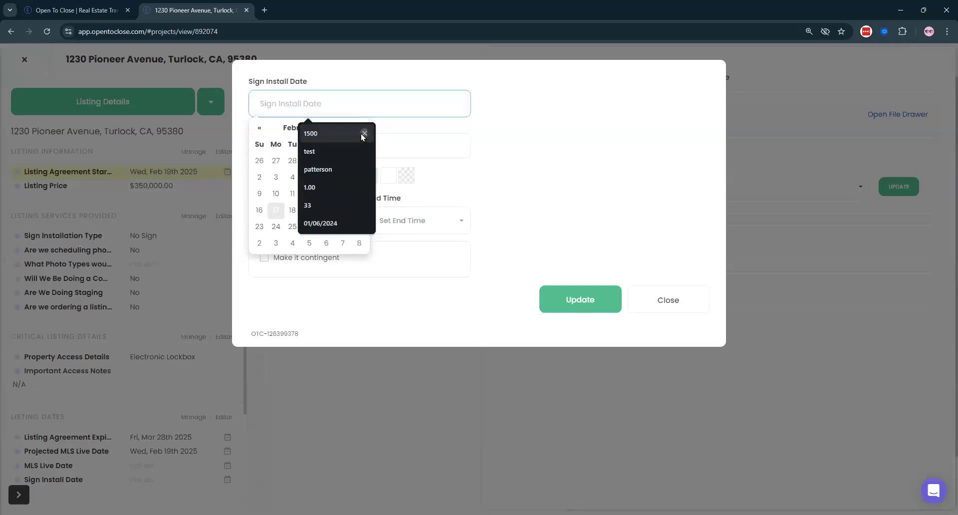
pyautogui.click(309, 227)
pyautogui.click(548, 305)
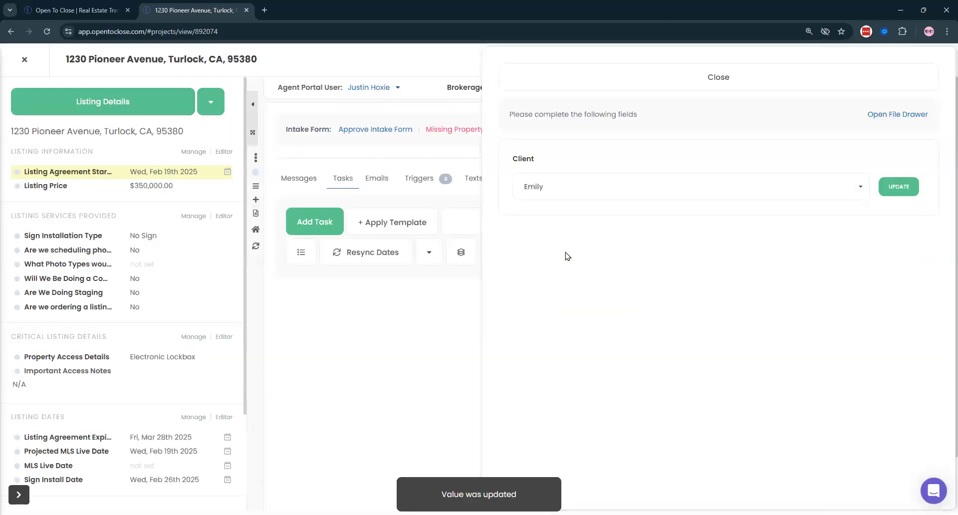
pyautogui.click(668, 80)
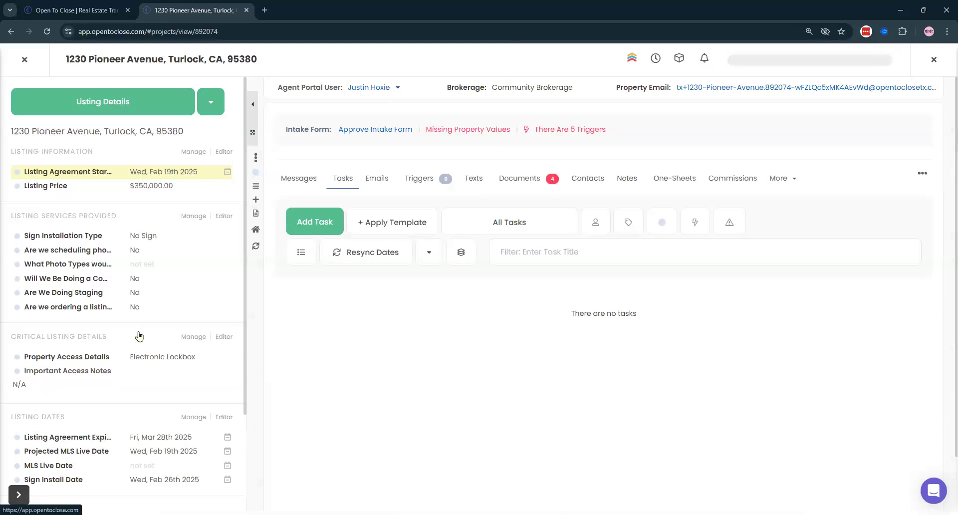
# - Widen the details panel, show Documents, and set staging to Yes- Standard Staging
pyautogui.click(252, 132)
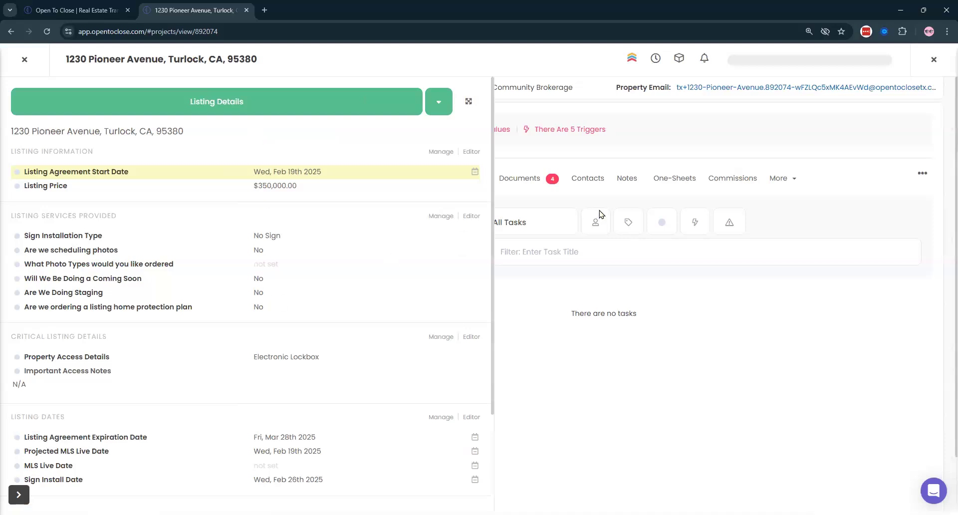
pyautogui.click(560, 190)
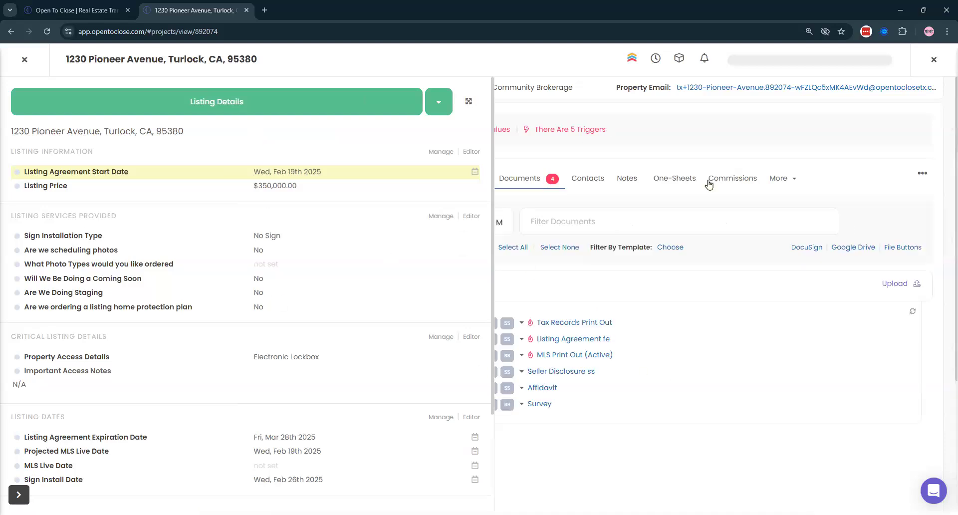
pyautogui.scroll(-1, 239, 249)
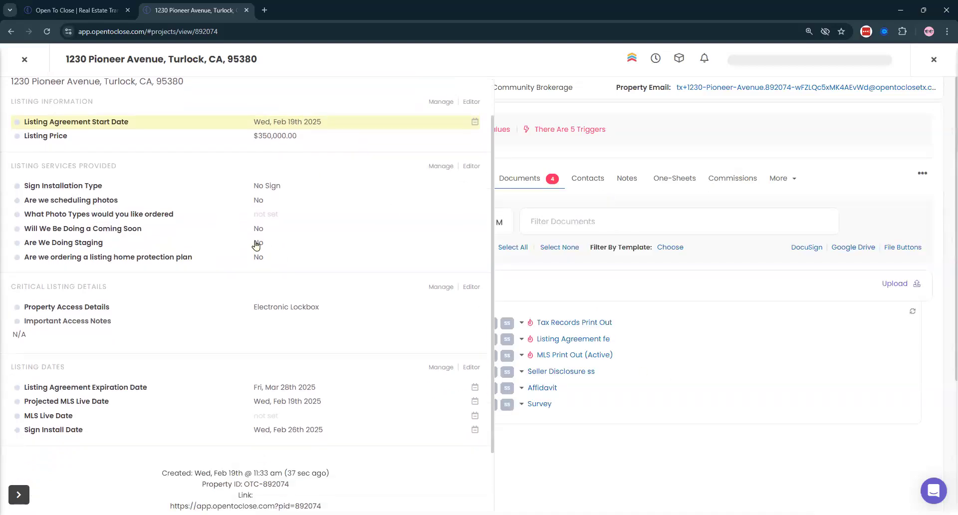
pyautogui.click(259, 243)
pyautogui.click(380, 103)
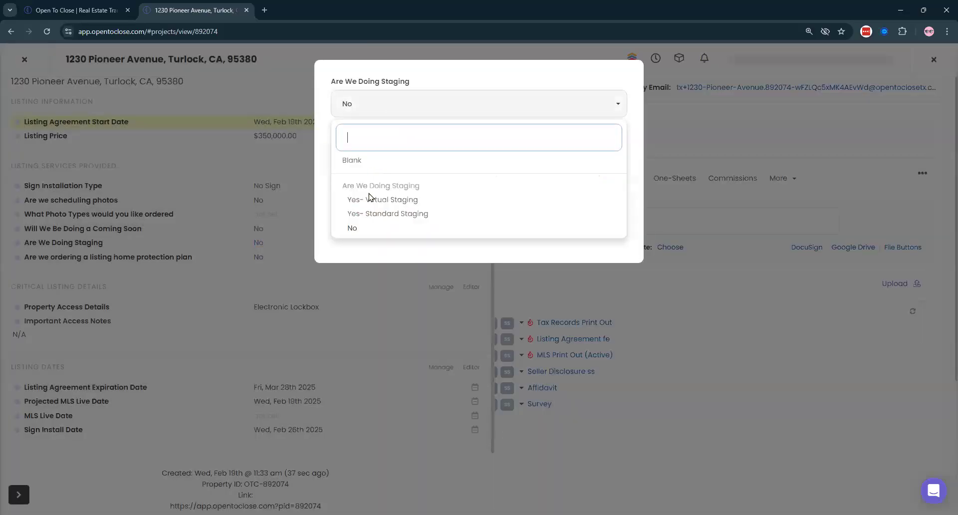
pyautogui.click(382, 214)
pyautogui.click(593, 168)
# - Change the Is There An HOA intake answer to Yes
pyautogui.scroll(-2, 301, 235)
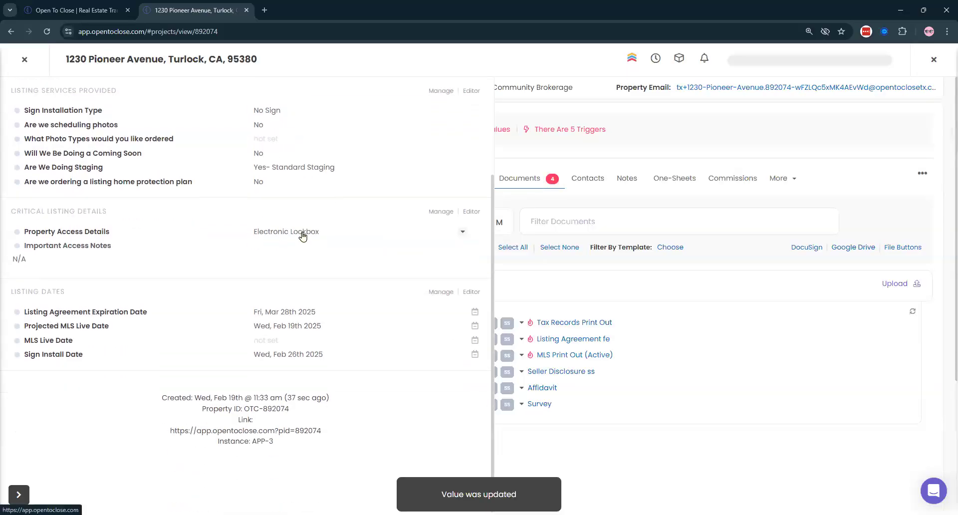
pyautogui.scroll(2, 302, 235)
pyautogui.scroll(1, 299, 227)
pyautogui.click(177, 105)
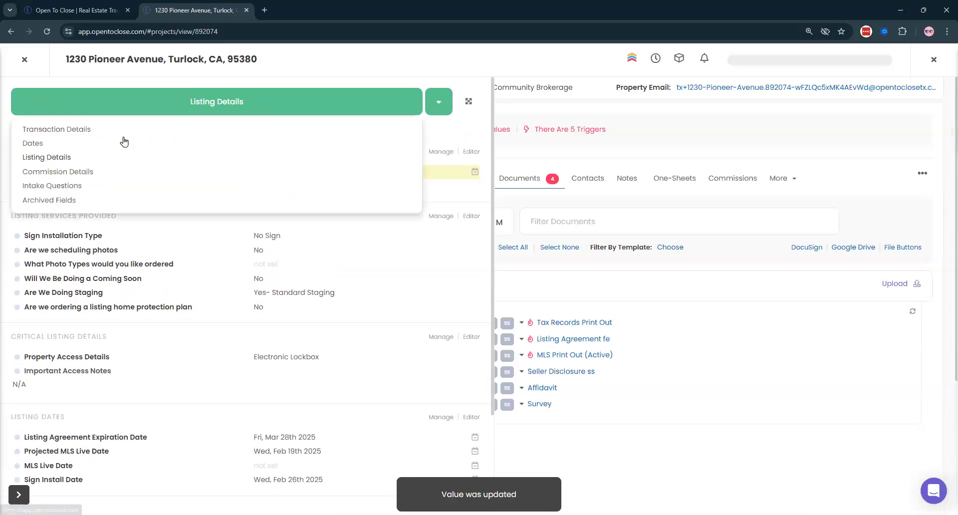
pyautogui.click(169, 185)
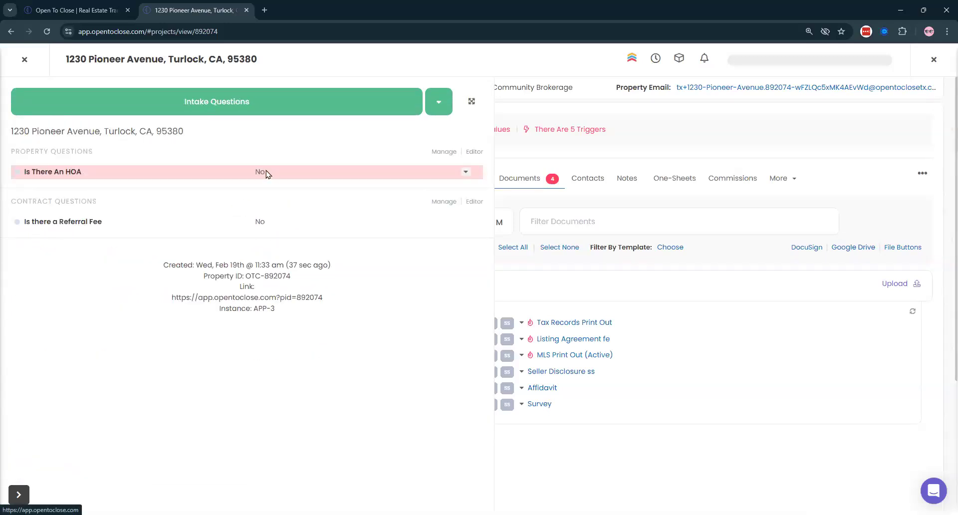
pyautogui.click(269, 171)
pyautogui.click(369, 102)
pyautogui.click(354, 199)
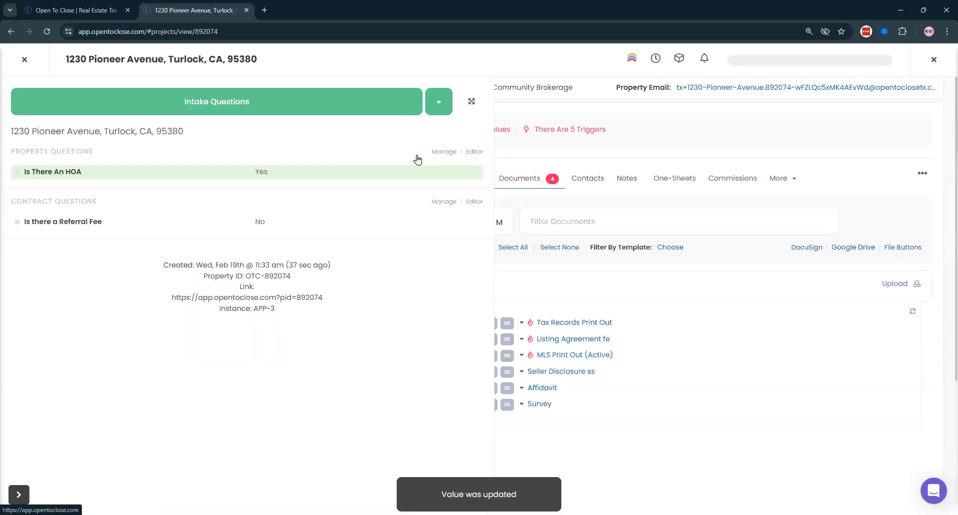
# - Look through the Transaction Details and Dates sections, then return to the narrow Listing Details panel
pyautogui.click(238, 102)
pyautogui.click(65, 133)
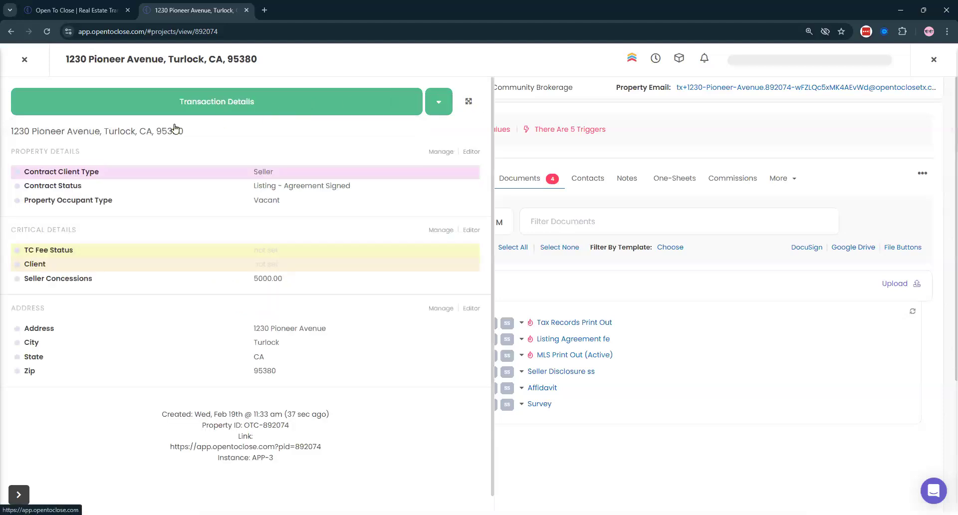
pyautogui.click(149, 105)
pyautogui.click(49, 142)
pyautogui.click(69, 111)
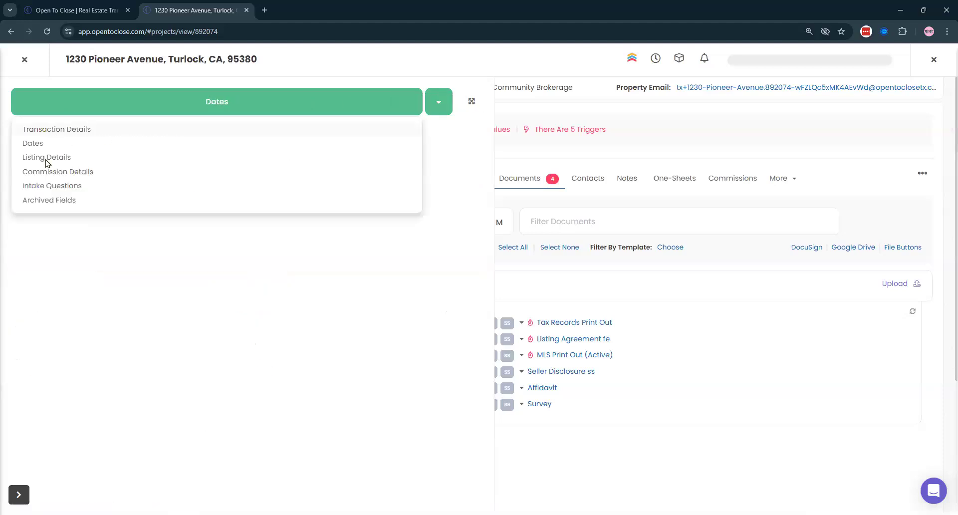
pyautogui.click(470, 102)
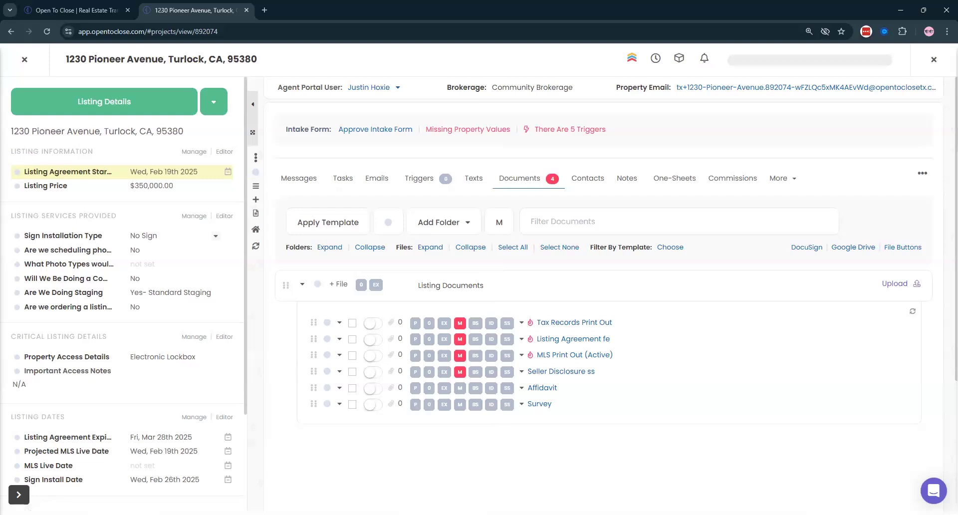
# - Set a work signature as the property's default email signature in its defaults and settings
pyautogui.click(359, 129)
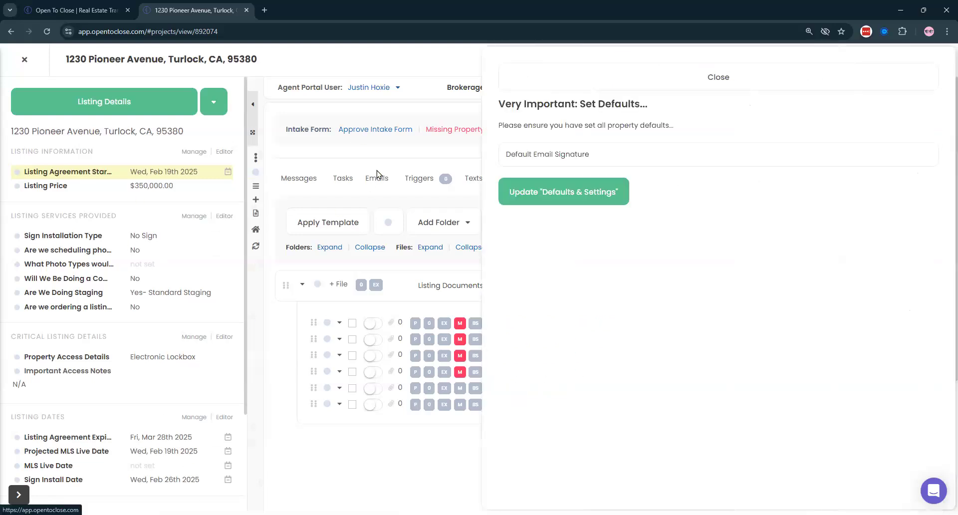
pyautogui.click(570, 196)
pyautogui.scroll(-6, 316, 250)
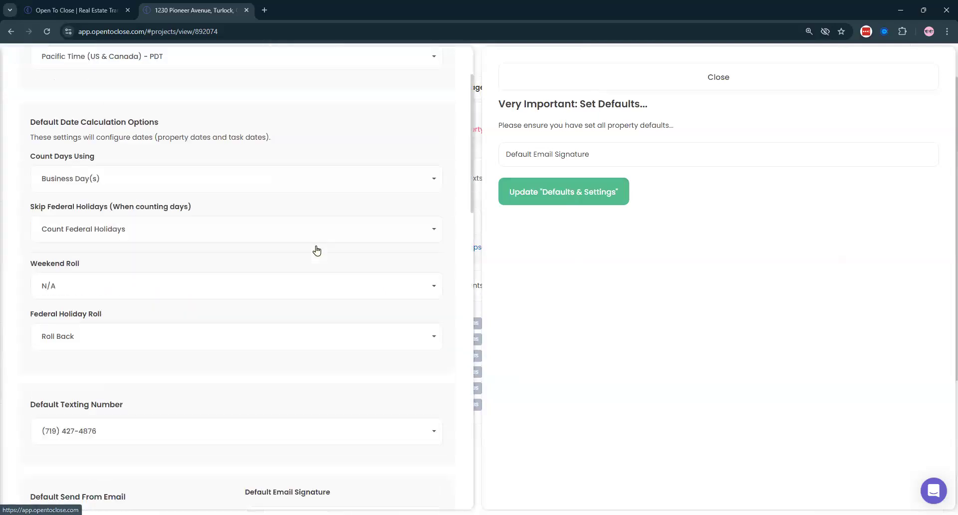
pyautogui.click(311, 278)
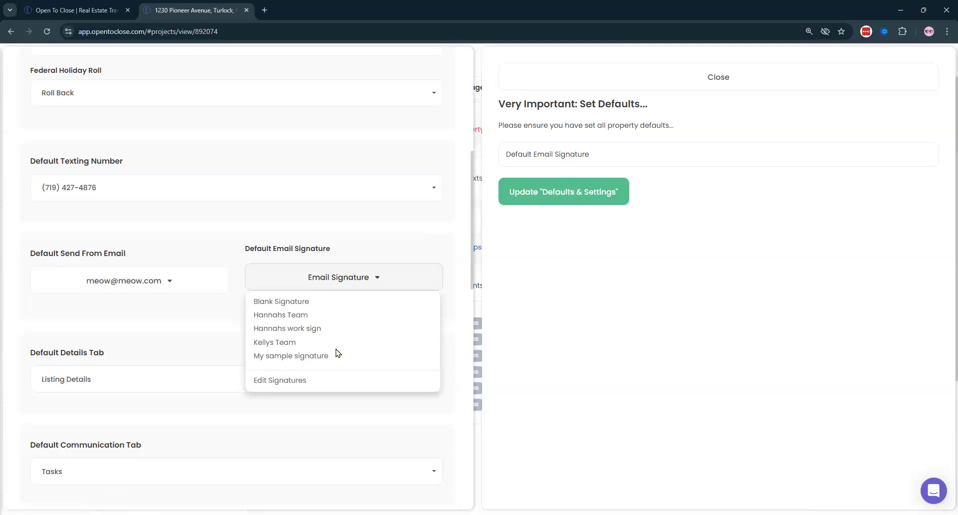
pyautogui.click(279, 329)
pyautogui.scroll(7, 362, 108)
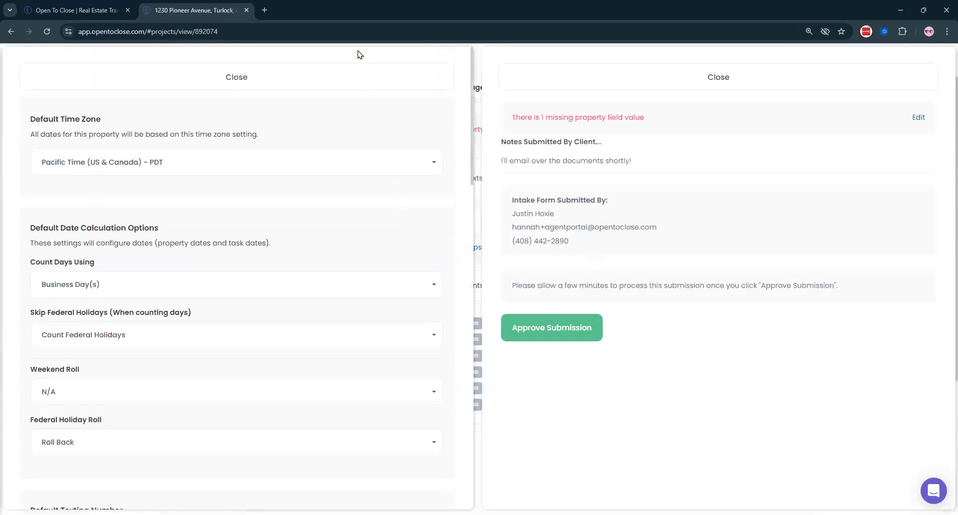
pyautogui.click(331, 84)
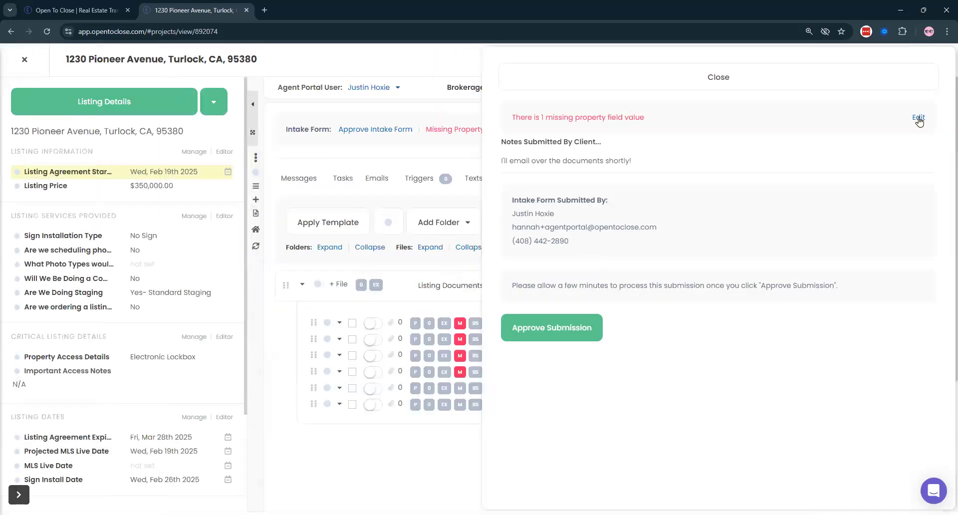
# - Fill in the missing client field for the property and dismiss the missing-fields prompt
pyautogui.click(919, 119)
pyautogui.click(589, 190)
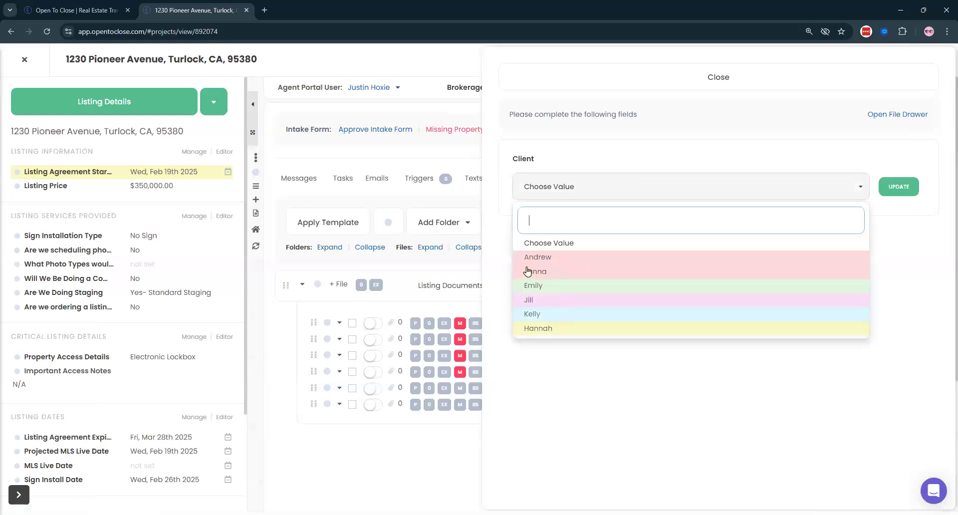
pyautogui.click(535, 272)
pyautogui.click(901, 188)
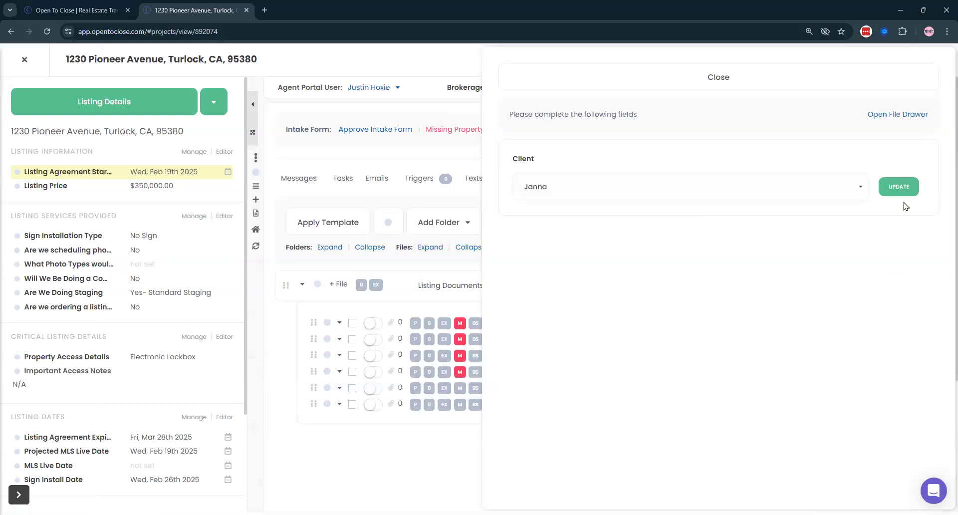
pyautogui.moveTo(691, 105); pyautogui.dragTo(601, 85)
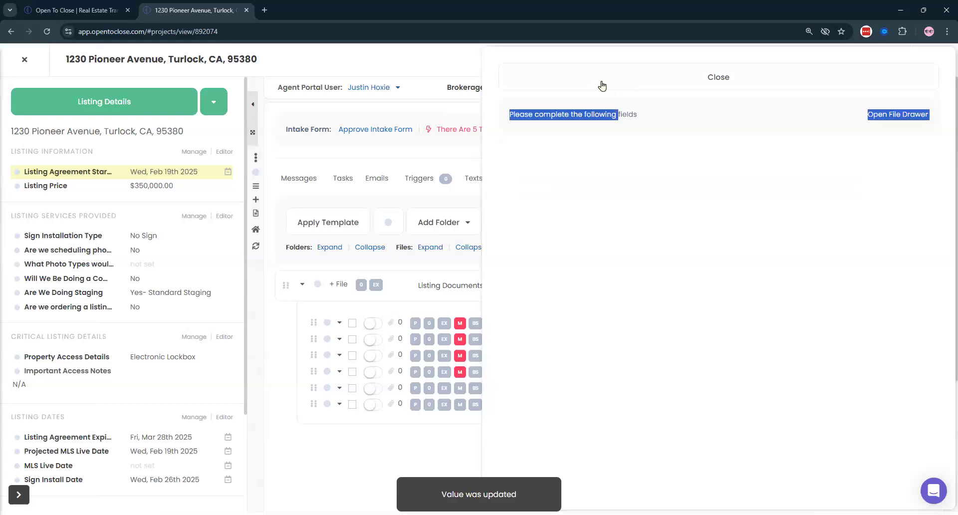
pyautogui.click(600, 86)
# - Approve the intake submission and close the 'Triggers Are Finished!' confirmation
pyautogui.click(358, 134)
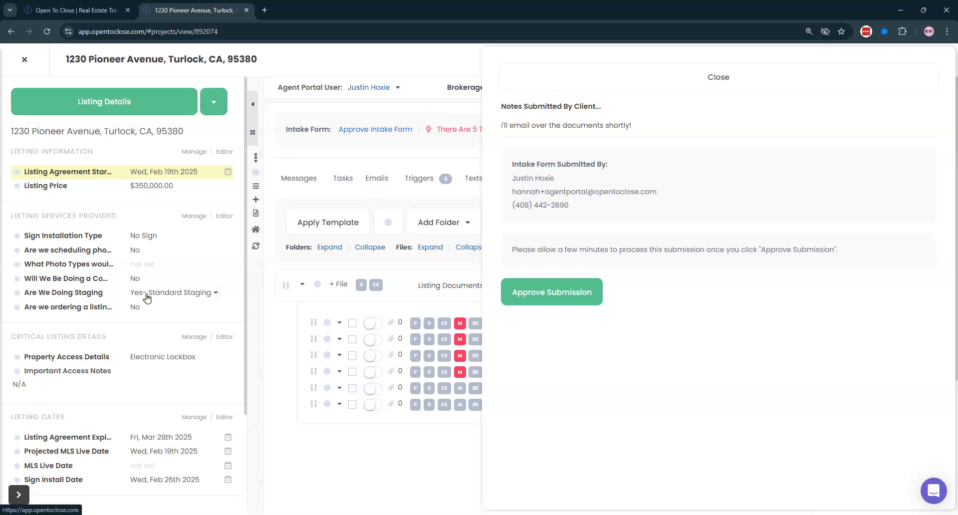
pyautogui.scroll(-3, 146, 298)
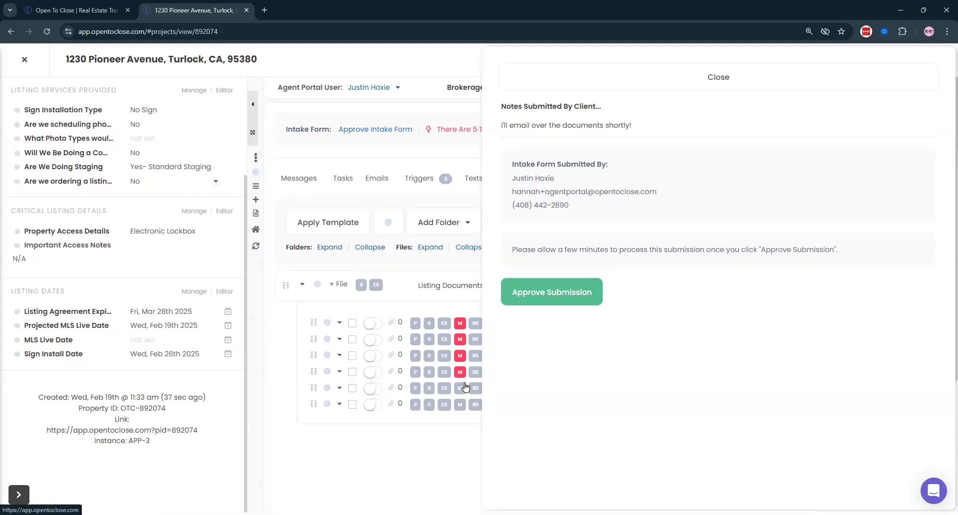
pyautogui.click(577, 299)
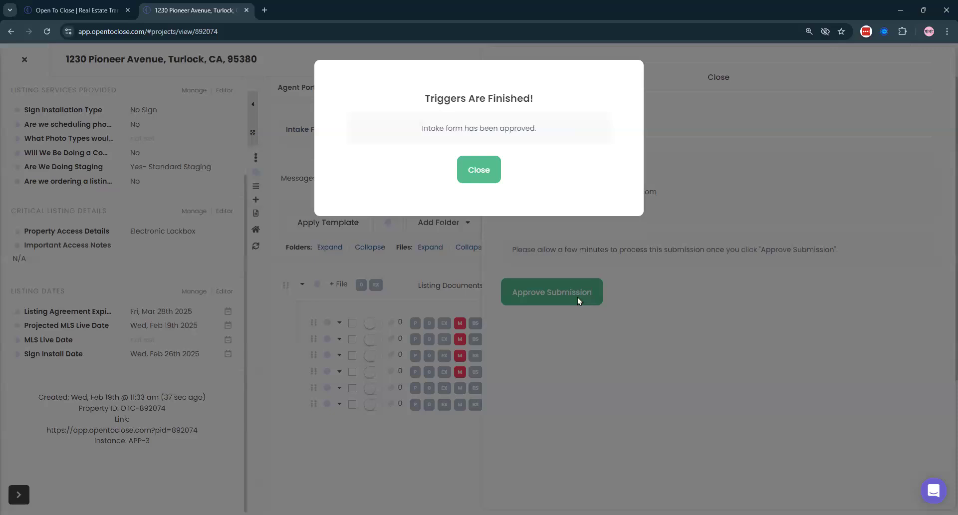
pyautogui.click(481, 168)
pyautogui.scroll(-3, 184, 206)
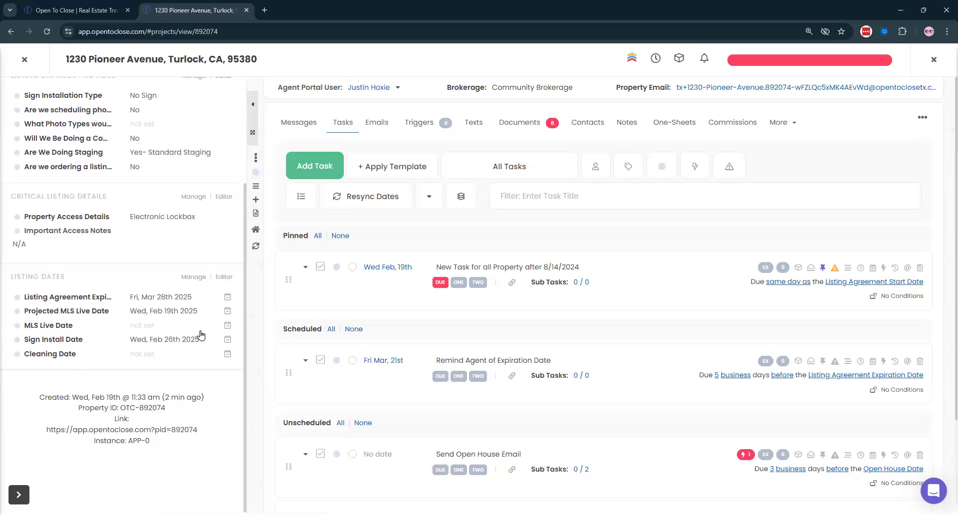
pyautogui.scroll(3, 205, 324)
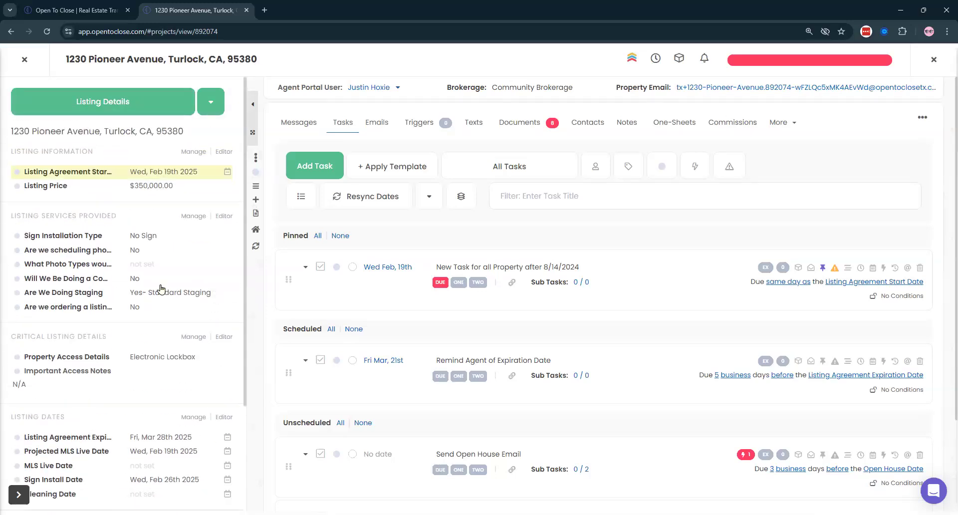
pyautogui.click(773, 61)
pyautogui.click(537, 144)
pyautogui.click(531, 163)
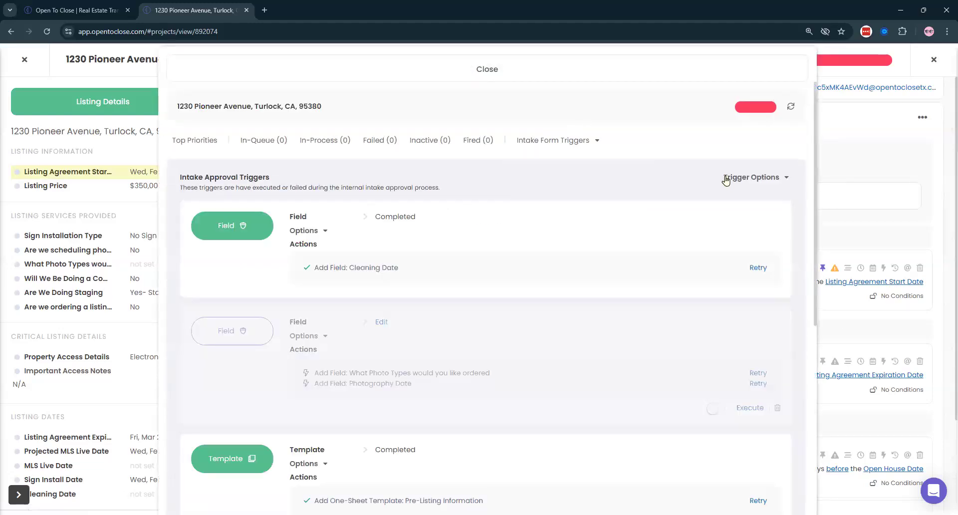
pyautogui.scroll(-4, 685, 194)
pyautogui.scroll(-2, 685, 195)
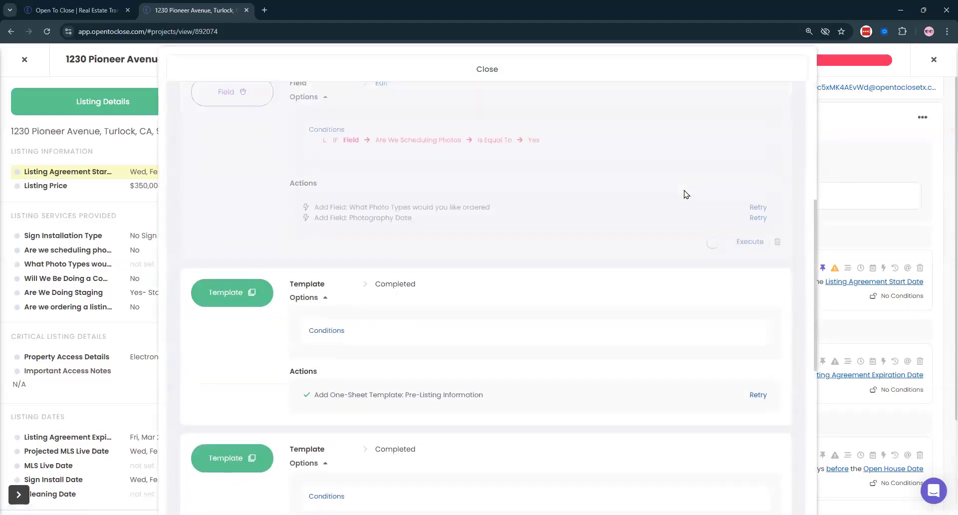
pyautogui.scroll(1, 506, 188)
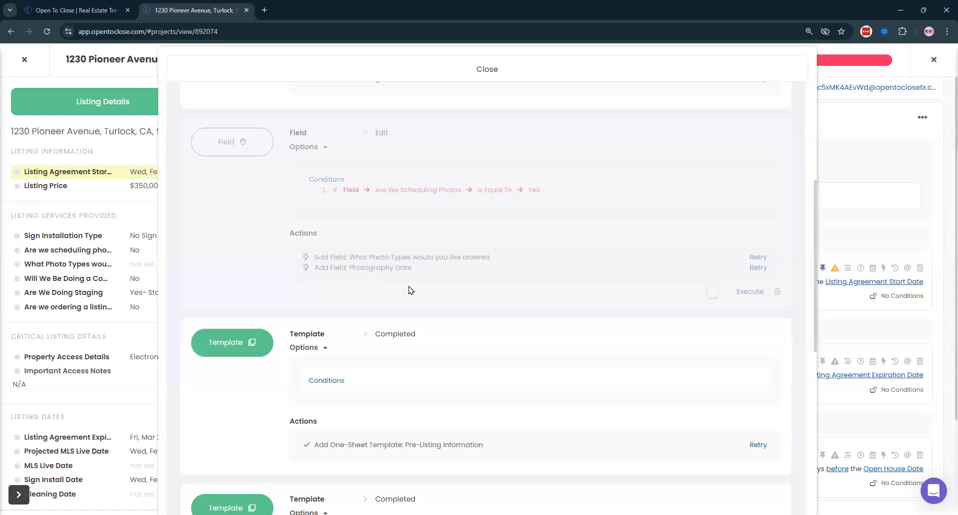
pyautogui.scroll(-8, 408, 290)
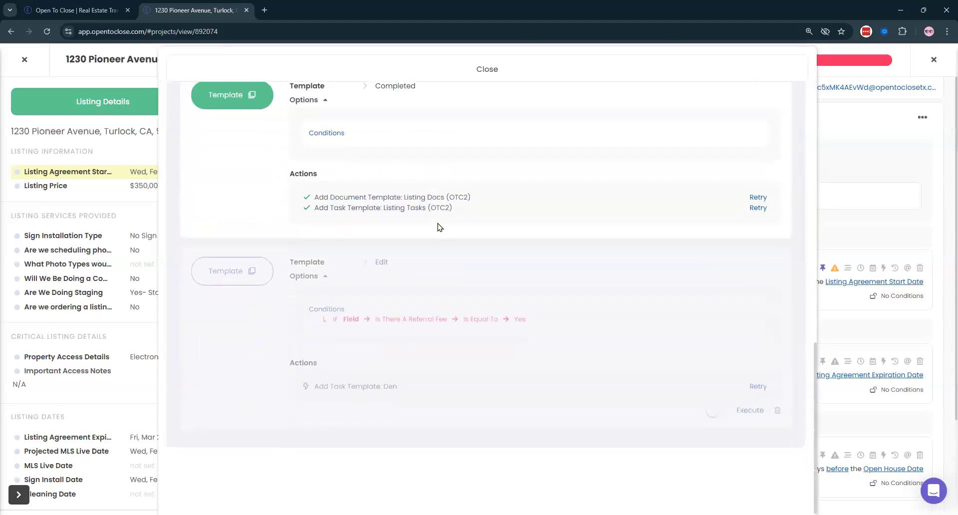
pyautogui.scroll(10, 442, 379)
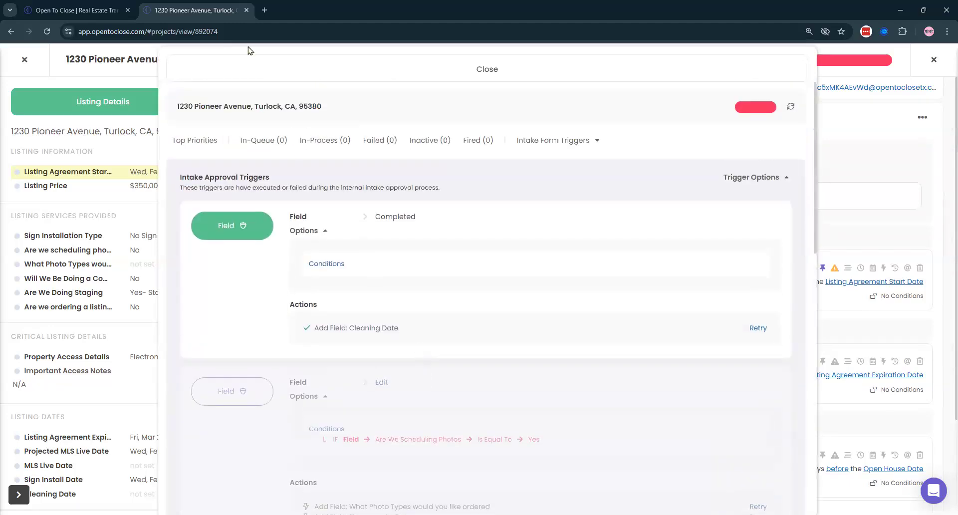
pyautogui.click(221, 70)
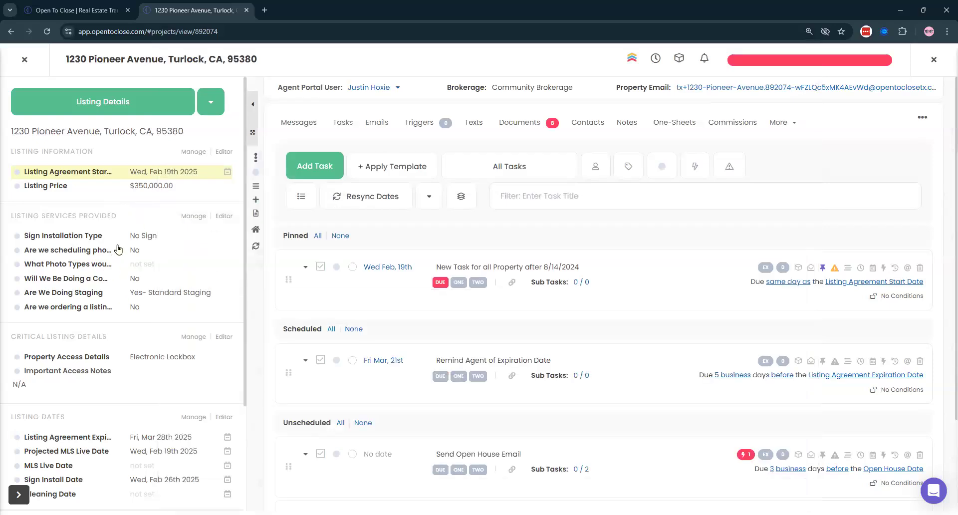
# - Answer Yes to 'Are we scheduling photos' and save it
pyautogui.click(136, 250)
pyautogui.click(371, 103)
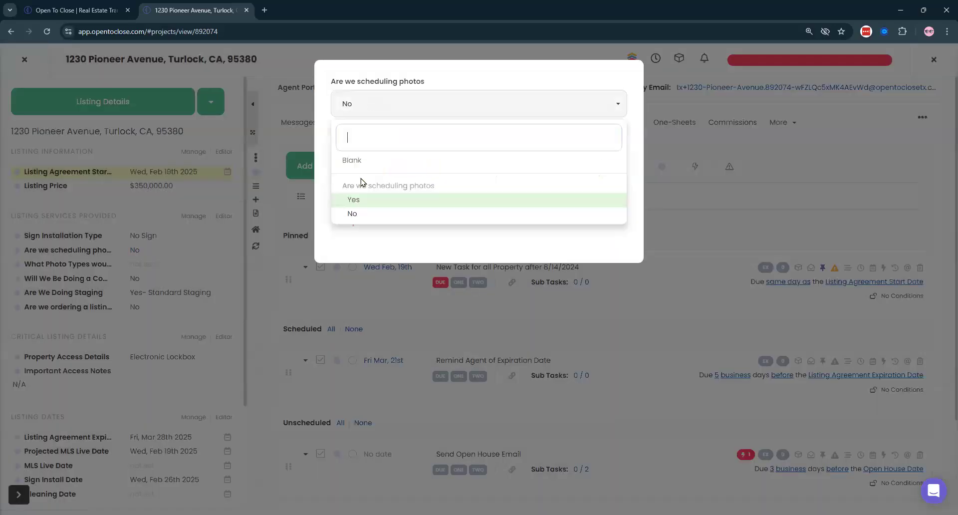
pyautogui.click(354, 199)
pyautogui.click(591, 168)
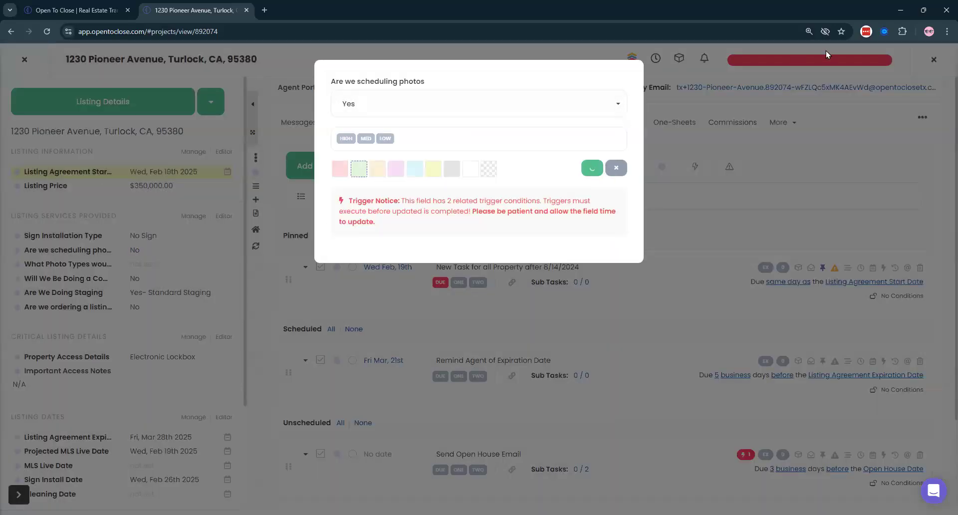
# - Execute the pending Intake Approval photo trigger to add the What Photo Types and Photography Date fields
pyautogui.click(767, 64)
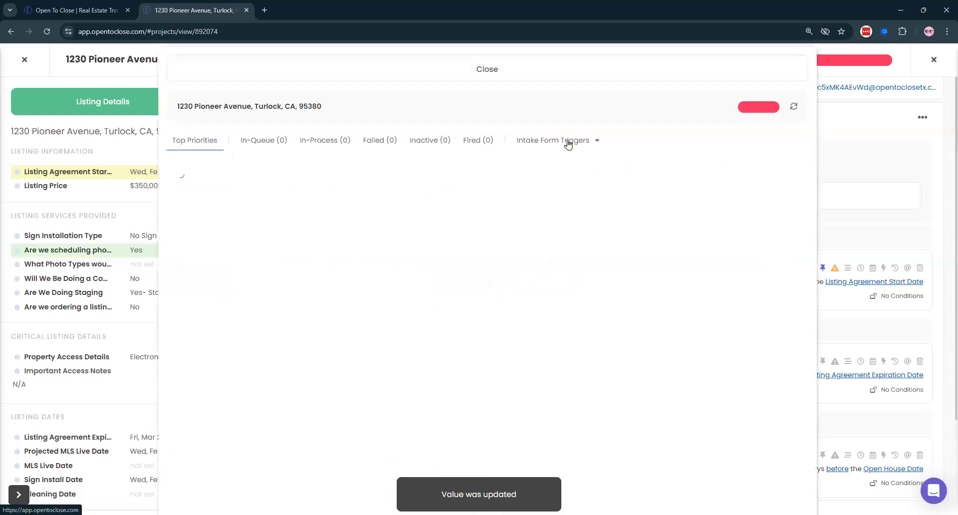
pyautogui.click(568, 142)
pyautogui.click(549, 178)
pyautogui.scroll(-5, 718, 167)
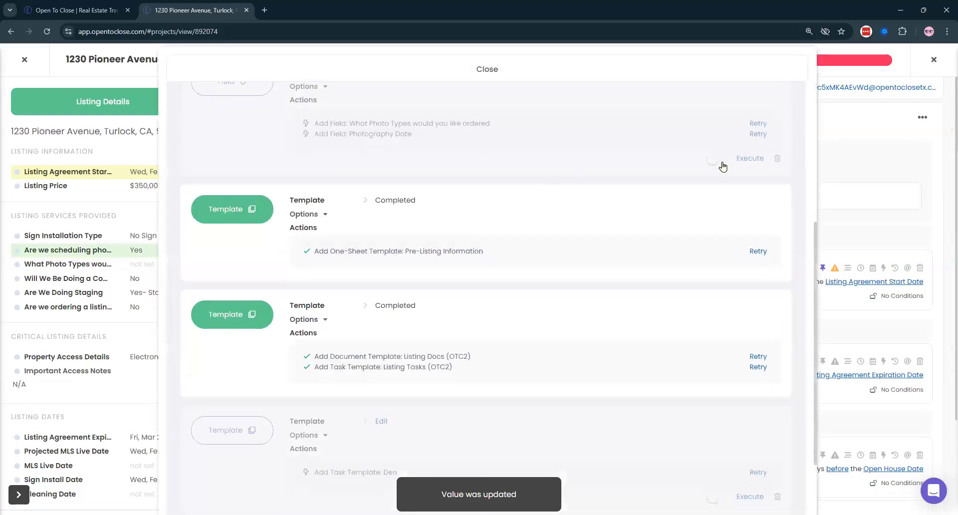
pyautogui.scroll(3, 675, 158)
pyautogui.click(756, 274)
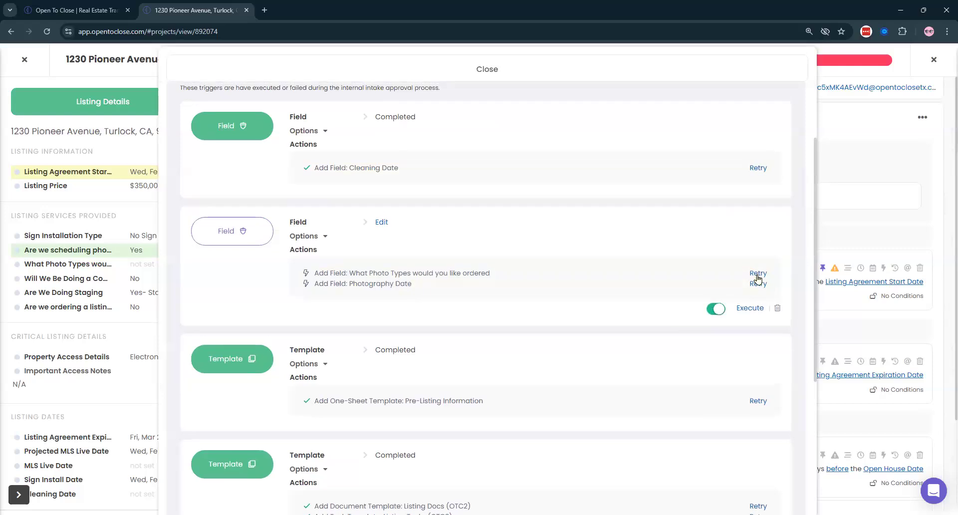
pyautogui.click(757, 294)
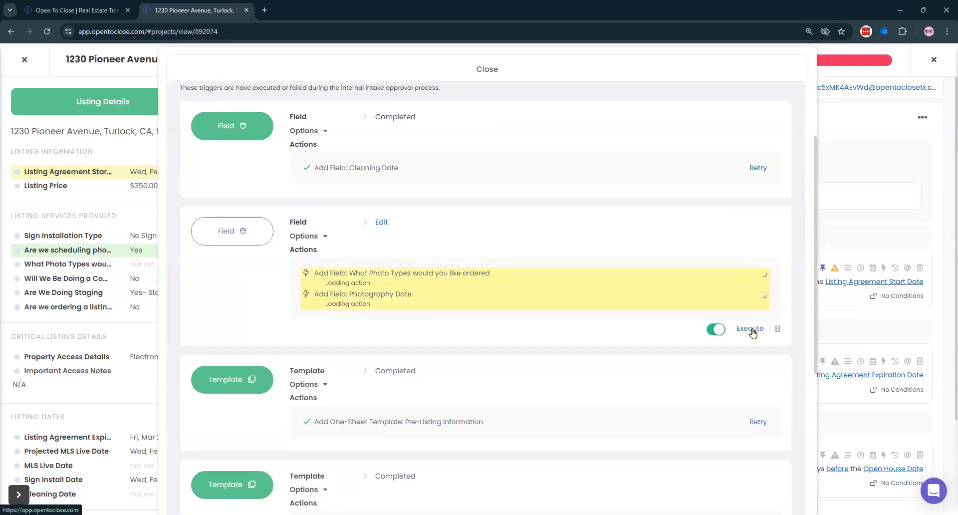
pyautogui.click(750, 327)
pyautogui.click(528, 321)
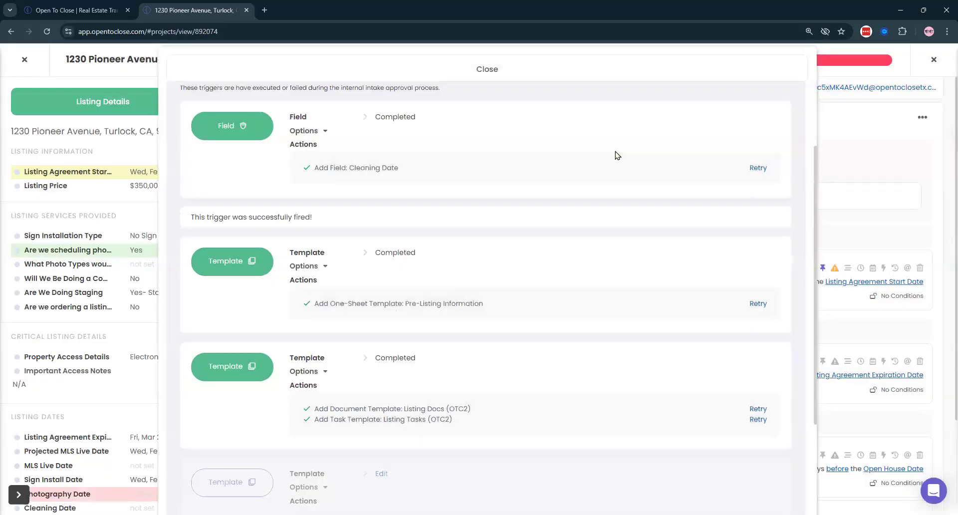
pyautogui.click(410, 69)
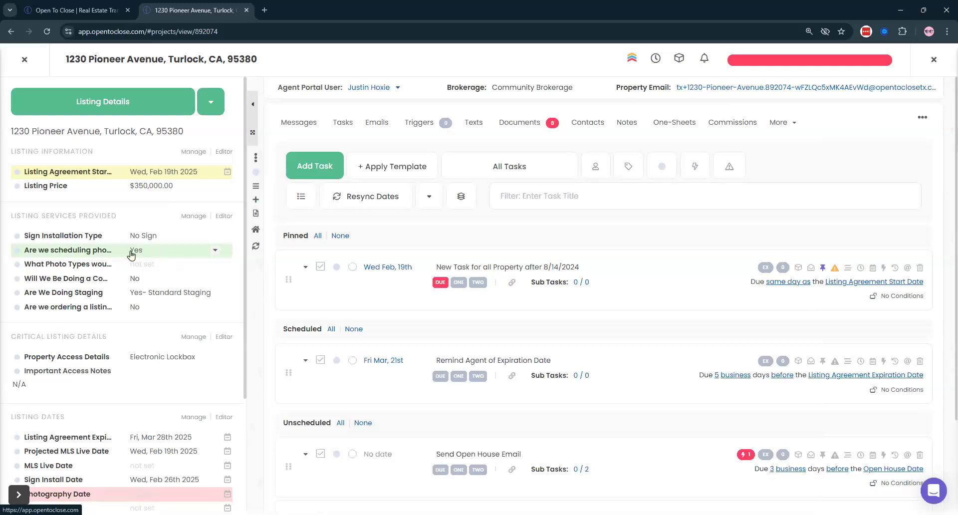
# - Tick Standard Photo Package, Twilight and Drone as the photo types, then close the property
pyautogui.scroll(-3, 131, 254)
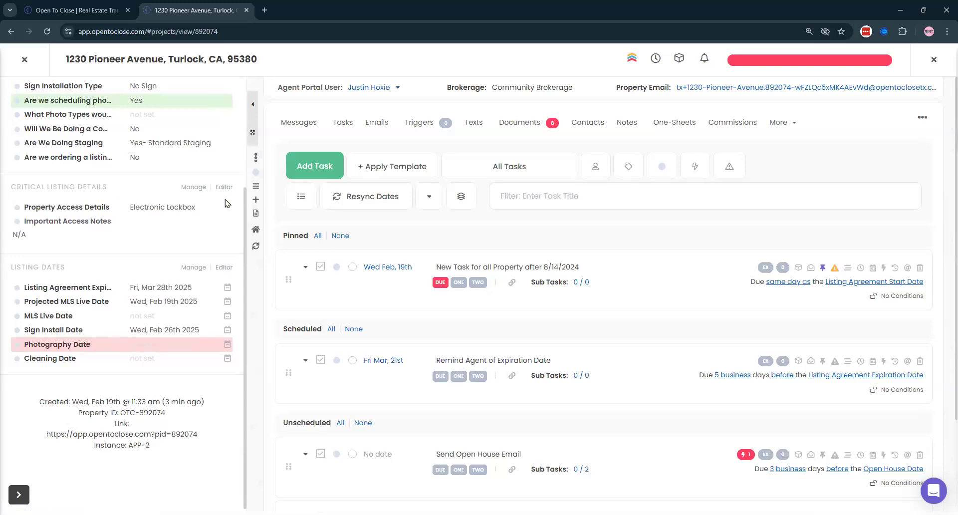
pyautogui.scroll(1, 211, 198)
pyautogui.click(139, 164)
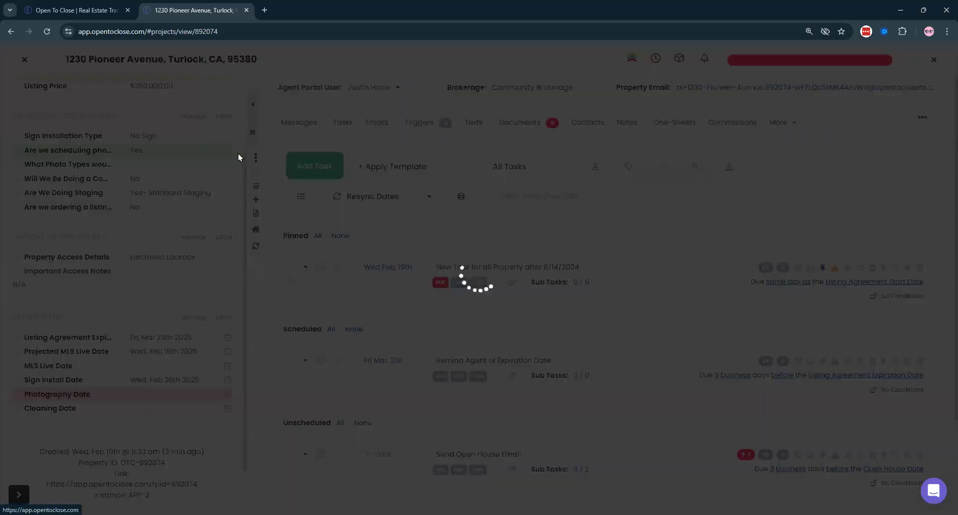
pyautogui.click(394, 104)
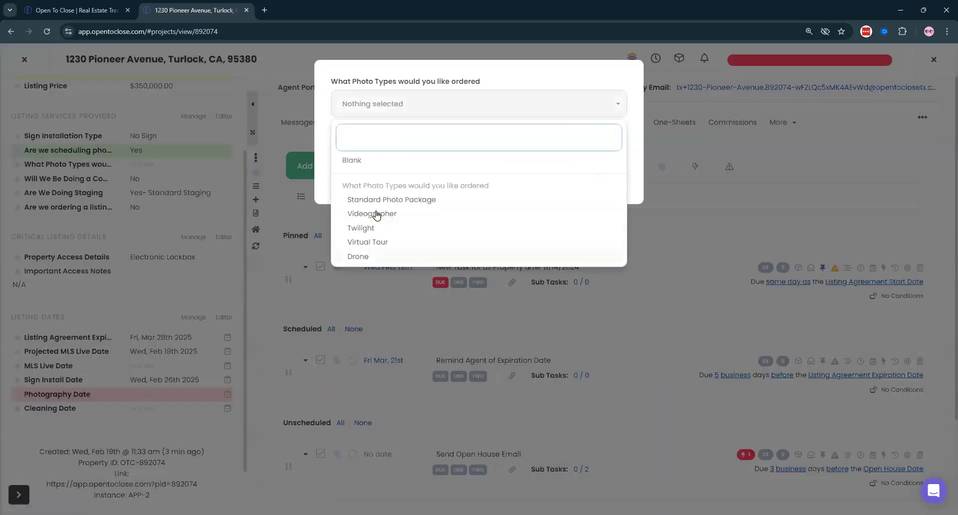
pyautogui.click(413, 202)
pyautogui.click(361, 229)
pyautogui.click(359, 257)
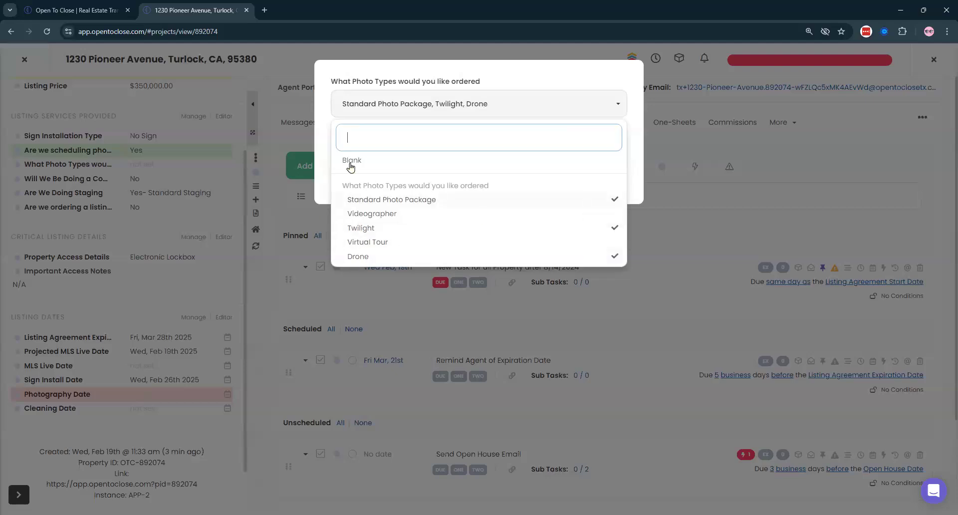
pyautogui.click(596, 99)
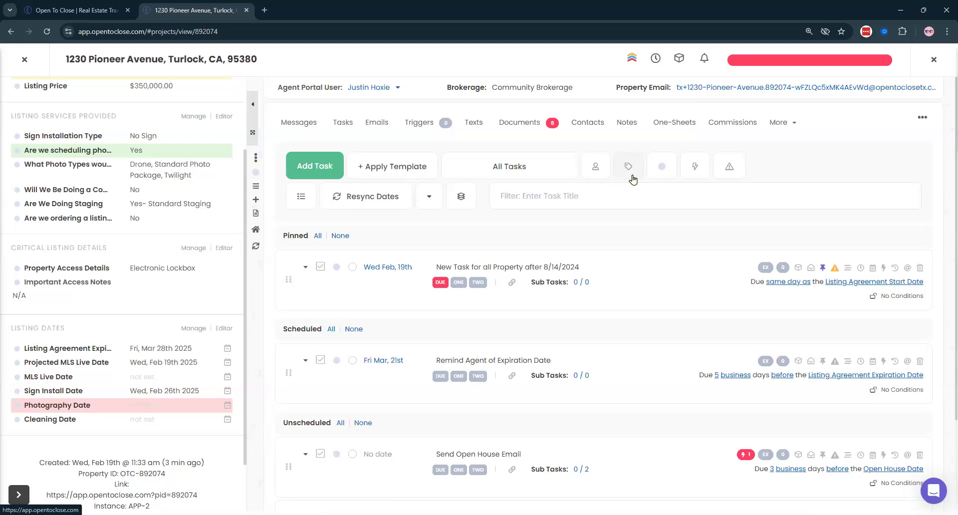
pyautogui.click(24, 59)
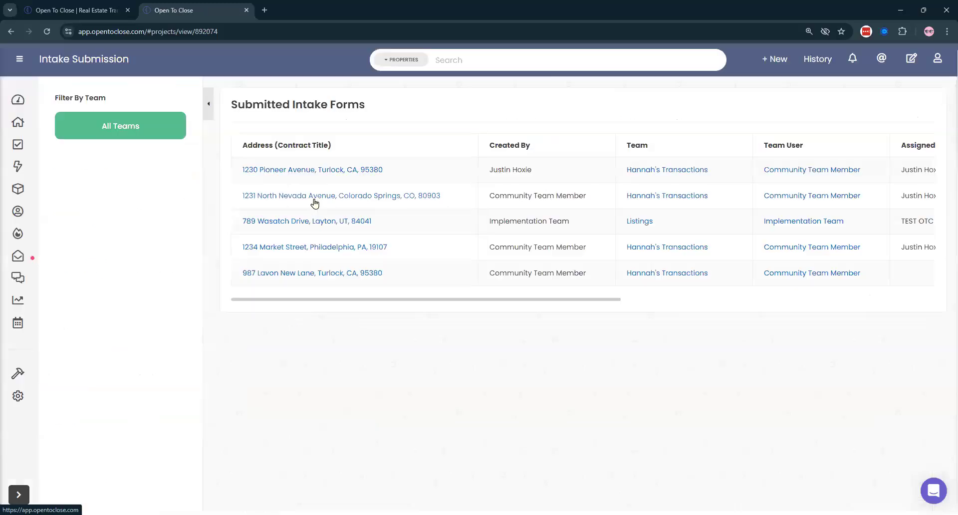
pyautogui.click(319, 222)
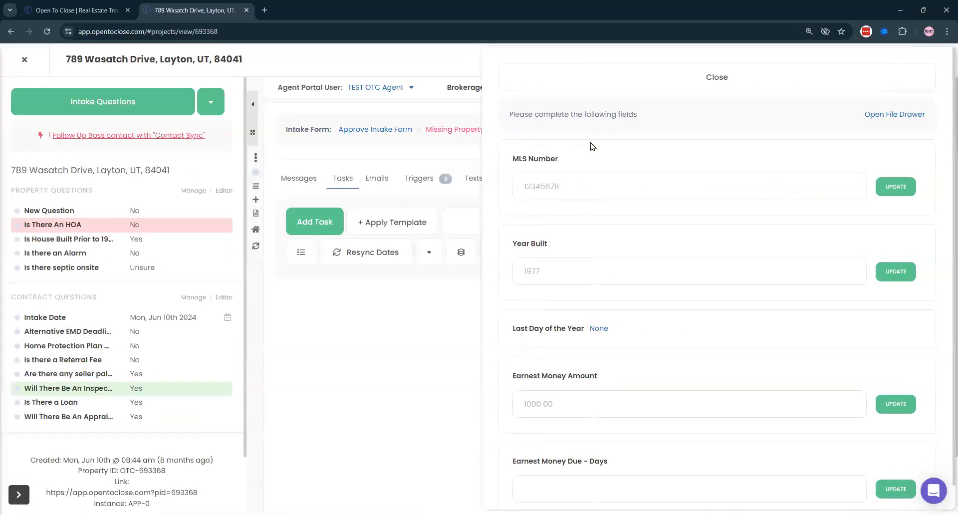
pyautogui.click(586, 83)
pyautogui.click(353, 129)
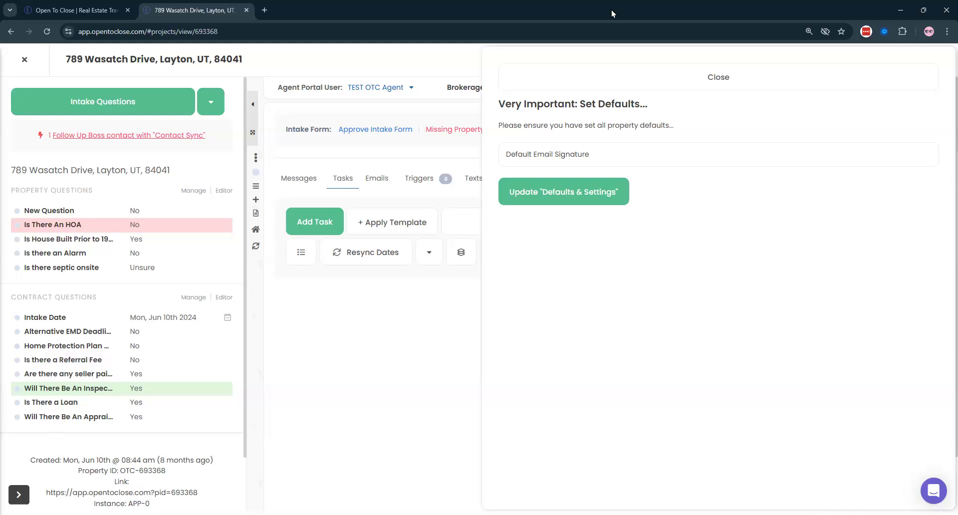
pyautogui.click(563, 77)
pyautogui.click(24, 59)
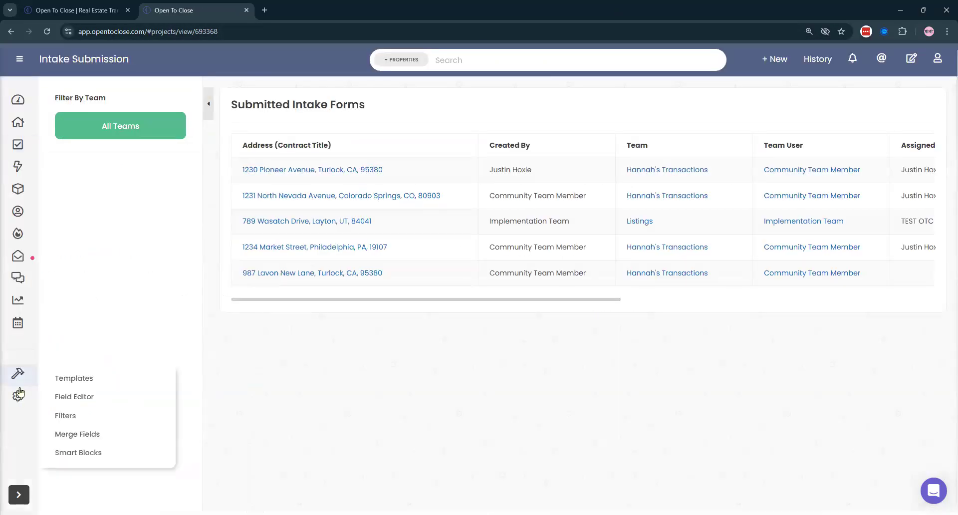
# - Open the Email Addresses settings showing the OTC Group Onboarding default address
pyautogui.moveTo(28, 401)
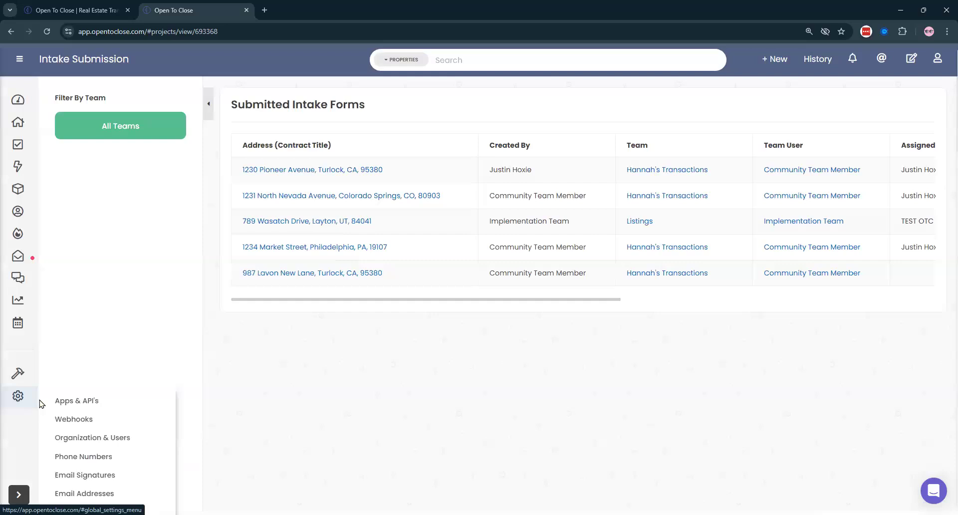
pyautogui.click(15, 63)
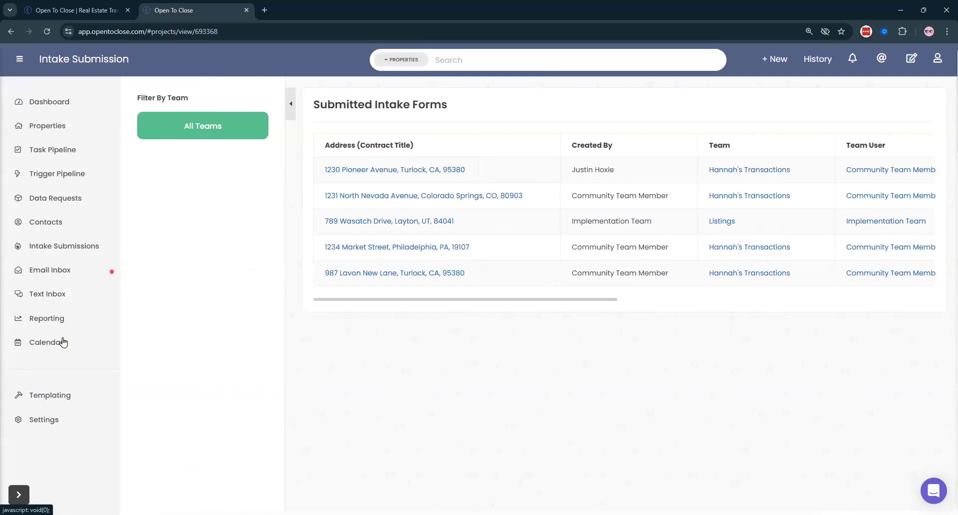
pyautogui.moveTo(44, 419)
pyautogui.click(42, 474)
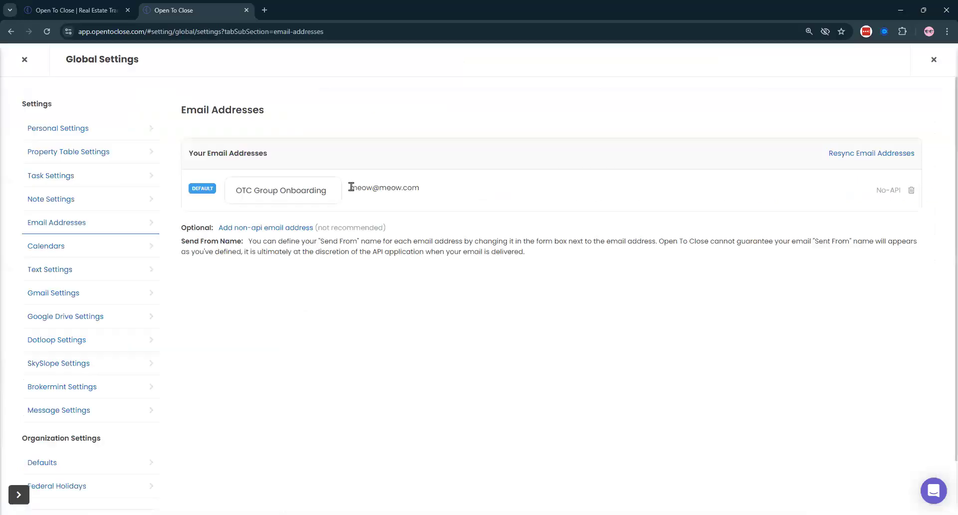
pyautogui.moveTo(351, 187); pyautogui.dragTo(439, 202)
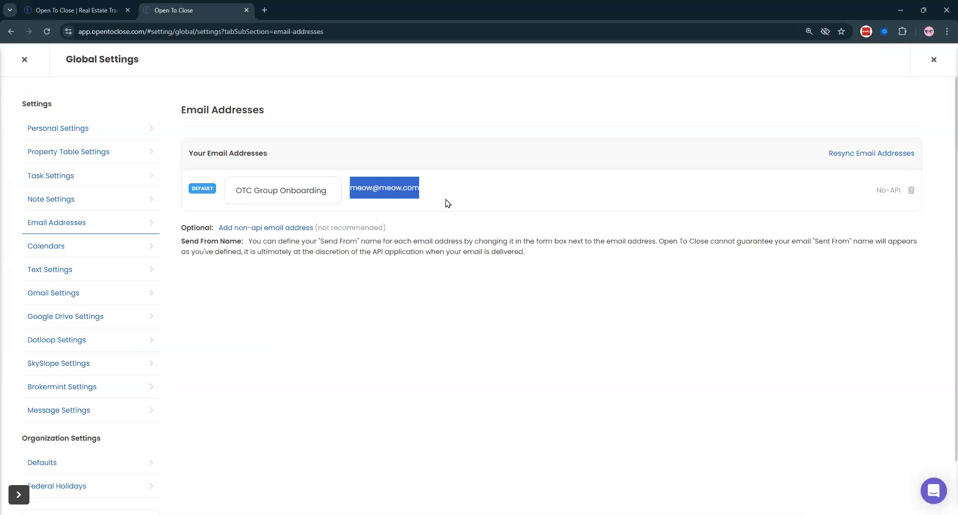
pyautogui.moveTo(181, 230); pyautogui.dragTo(222, 229)
# - Start adding a non-API email address, read the notice, then cancel
pyautogui.click(252, 228)
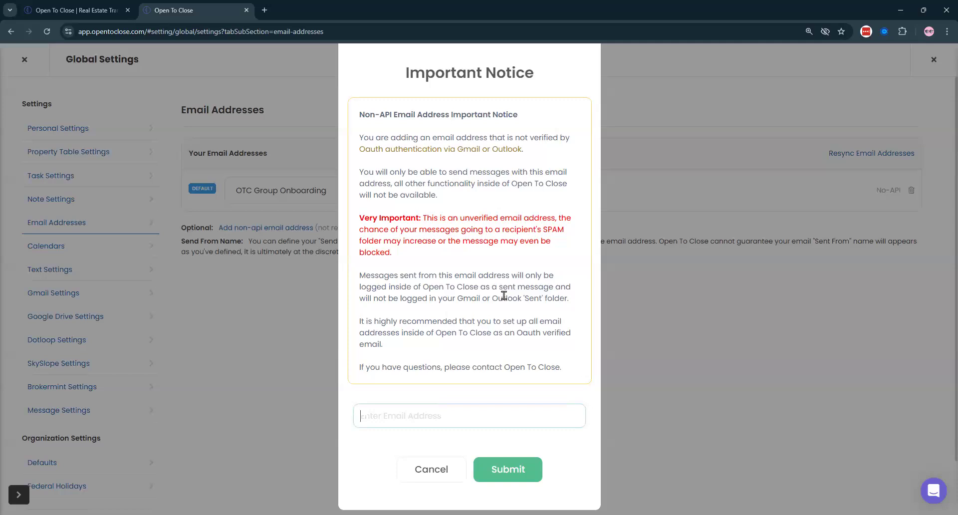
pyautogui.click(474, 422)
pyautogui.click(444, 476)
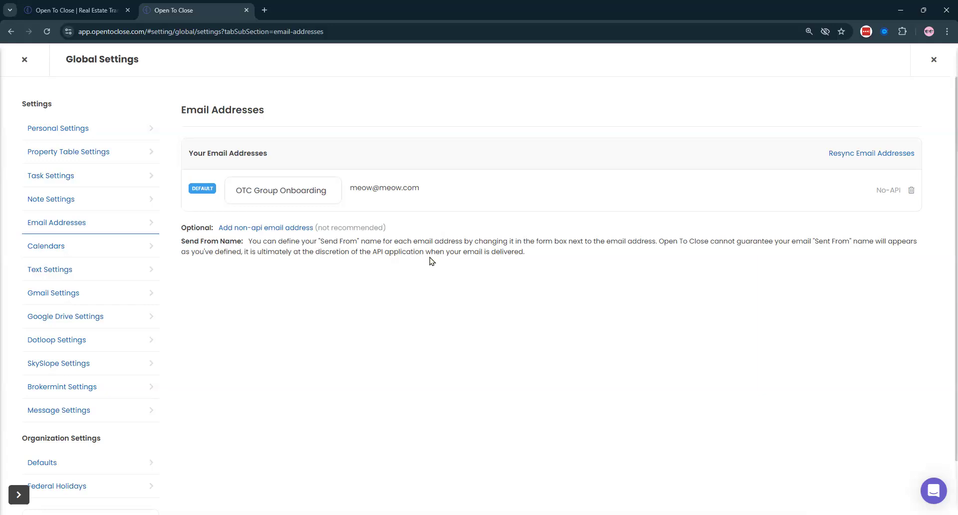
# - Close Global Settings, look over Settings > Apps & API's, then close it
pyautogui.click(22, 60)
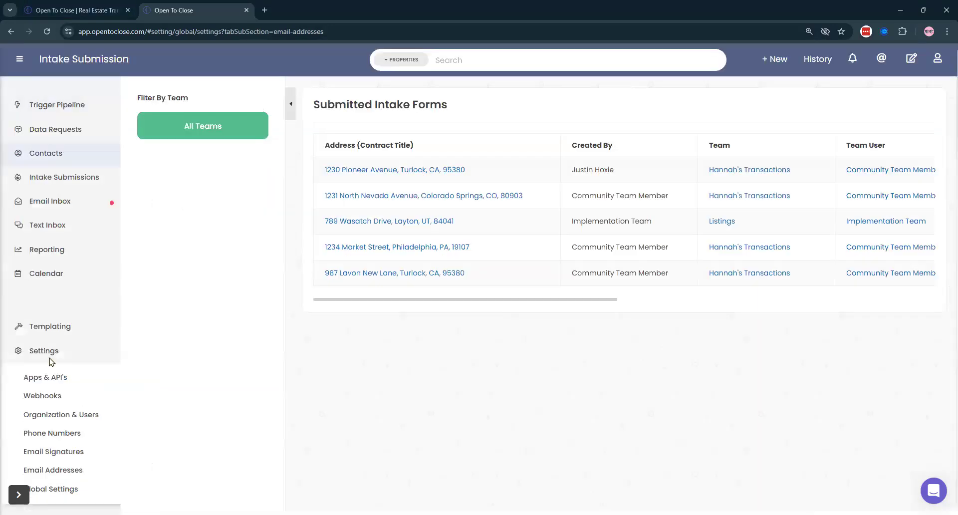
pyautogui.click(45, 377)
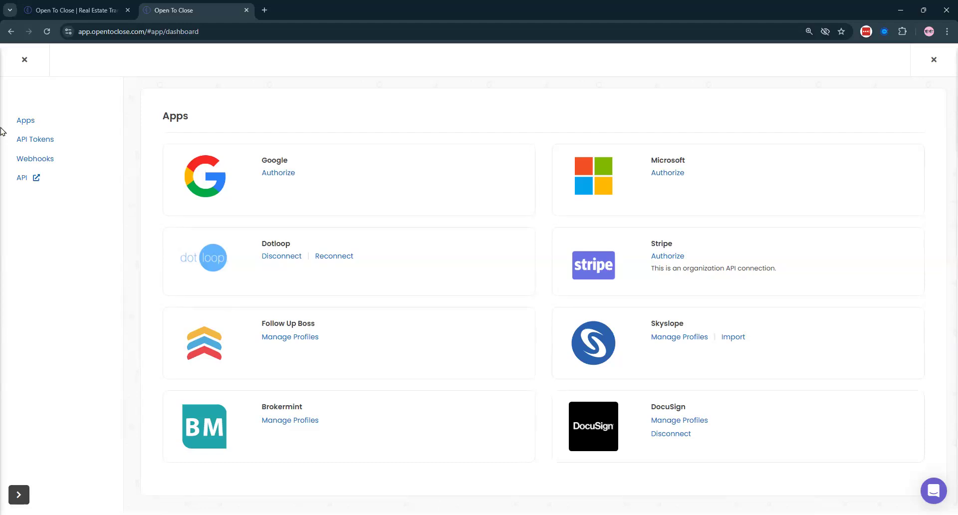
pyautogui.click(23, 58)
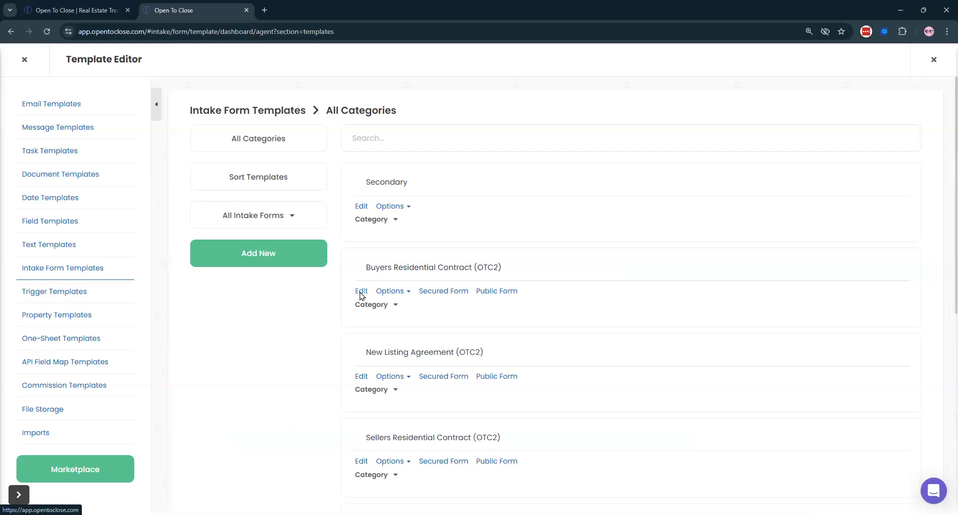
# - Edit the Buyers Residential Contract (OTC2) template and show its Form Conditions
pyautogui.click(360, 293)
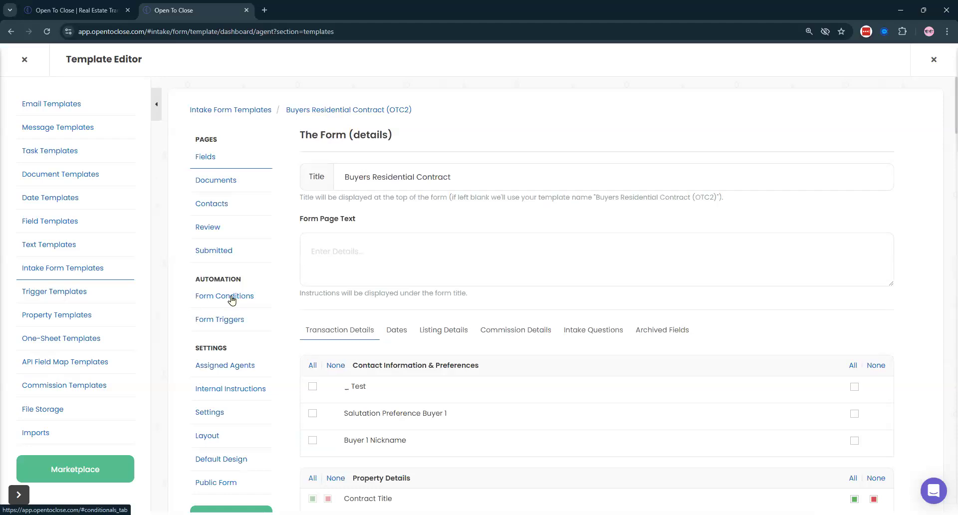
pyautogui.click(231, 297)
# - Add the HOA Contact role to the Is There An Hoa condition's actions, leaving it not required
pyautogui.scroll(-1, 539, 244)
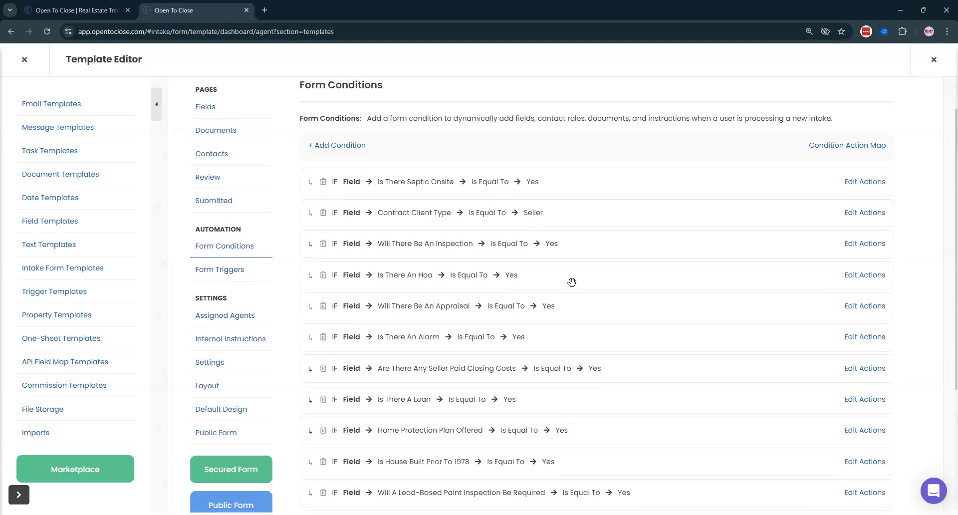
pyautogui.click(860, 275)
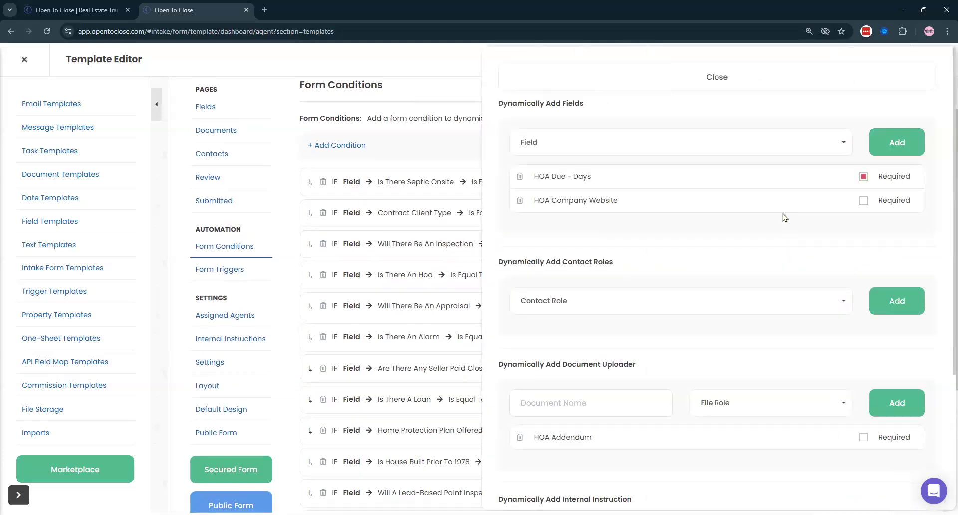
pyautogui.scroll(-2, 784, 217)
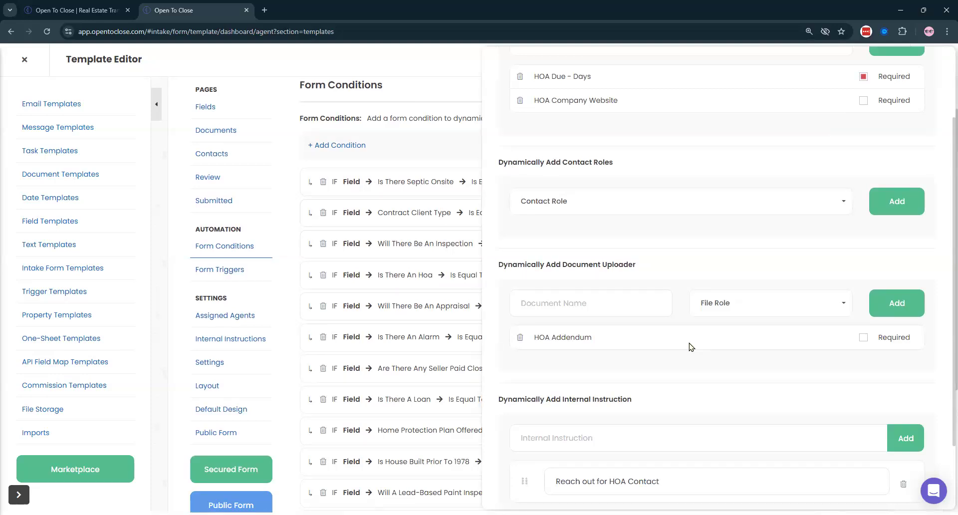
pyautogui.scroll(2, 691, 346)
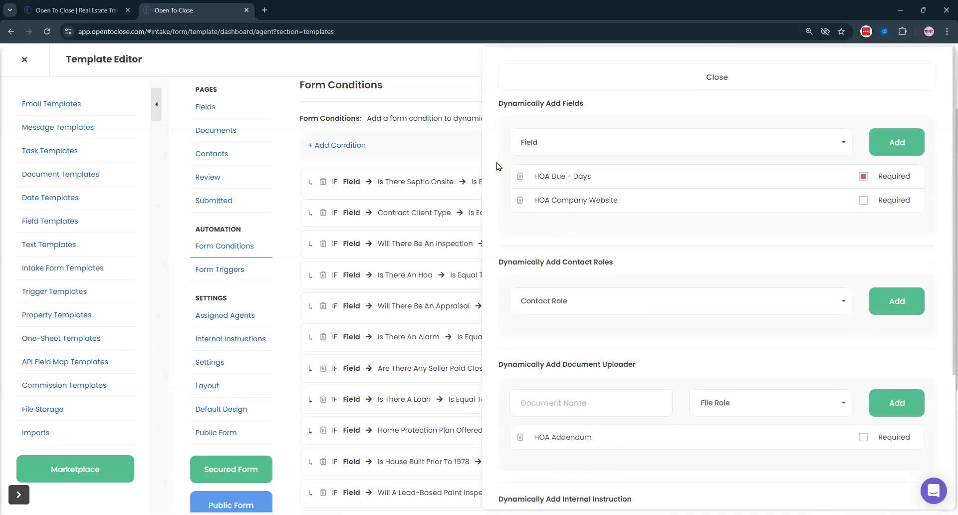
pyautogui.scroll(-2, 569, 183)
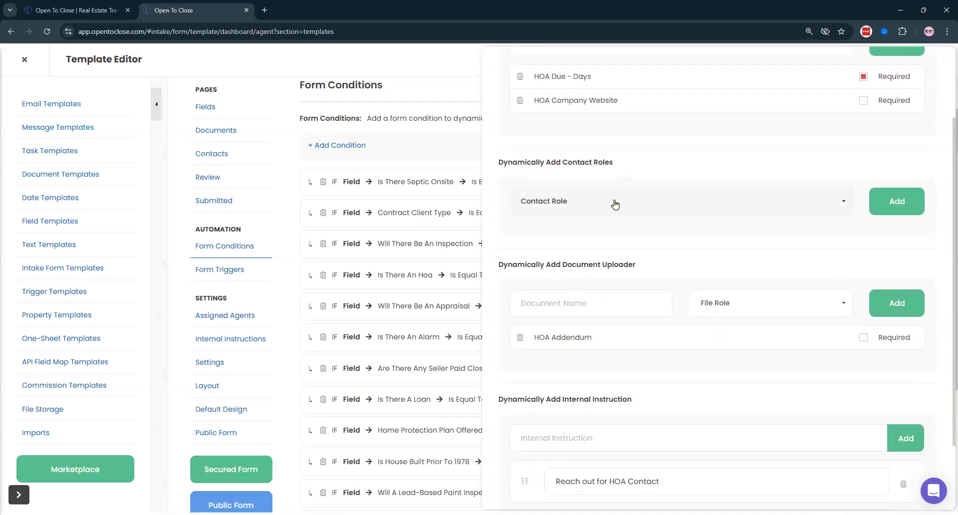
pyautogui.click(593, 204)
pyautogui.write('hoa')
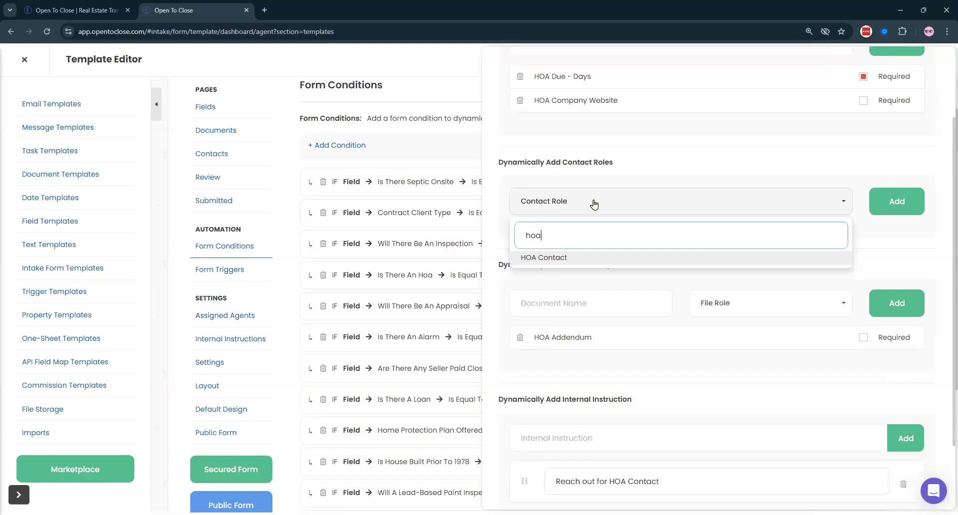
pyautogui.click(603, 262)
pyautogui.click(874, 209)
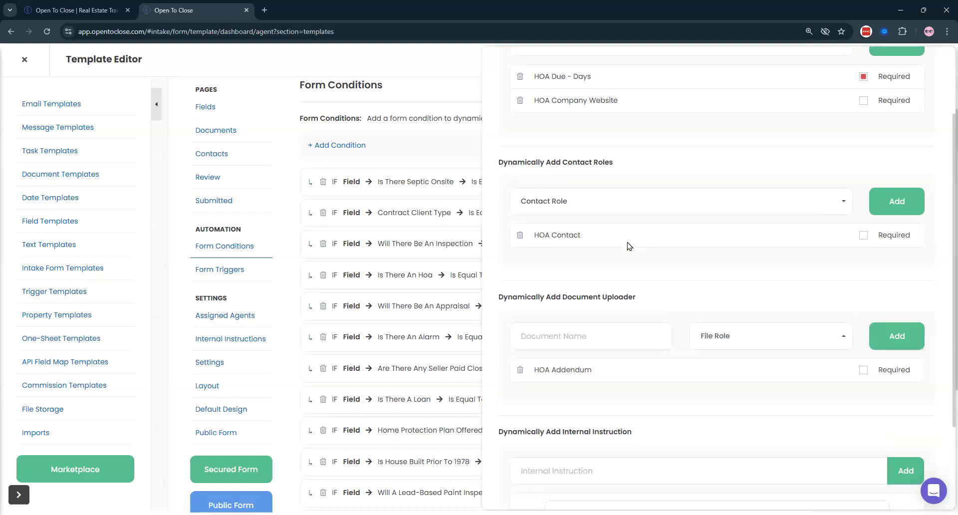
pyautogui.click(863, 235)
pyautogui.click(863, 236)
pyautogui.scroll(-1, 633, 234)
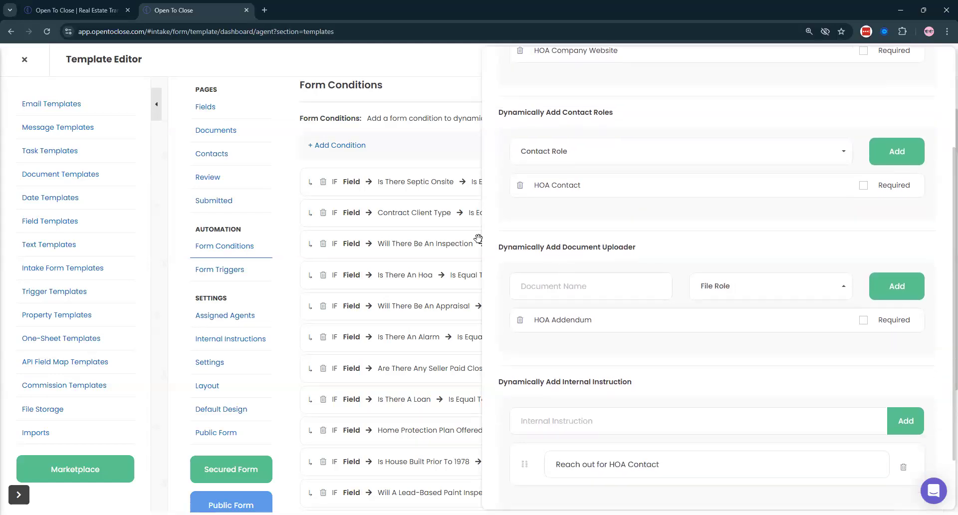
pyautogui.moveTo(496, 247); pyautogui.dragTo(660, 255)
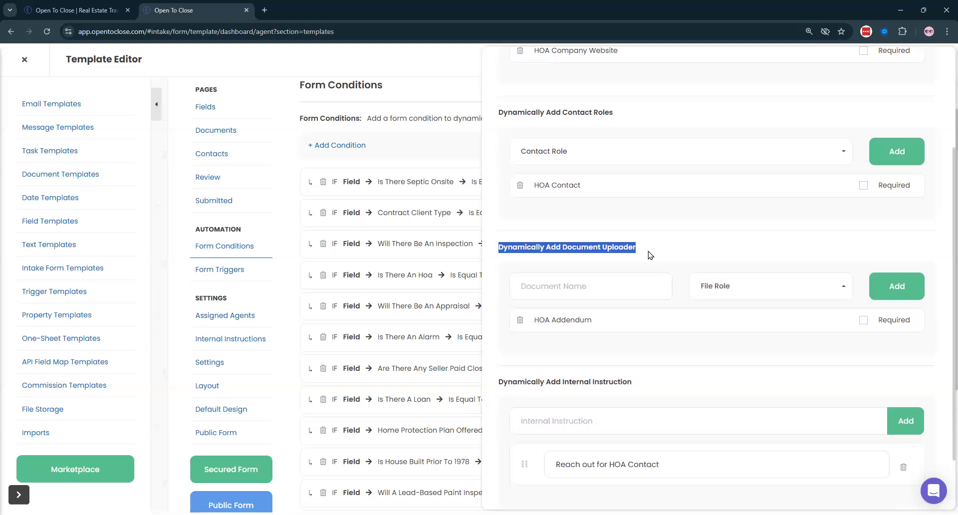
# - Review the HOA condition's HOA Addendum document uploader and its 'Reach out for HOA Contact' instruction
pyautogui.click(650, 255)
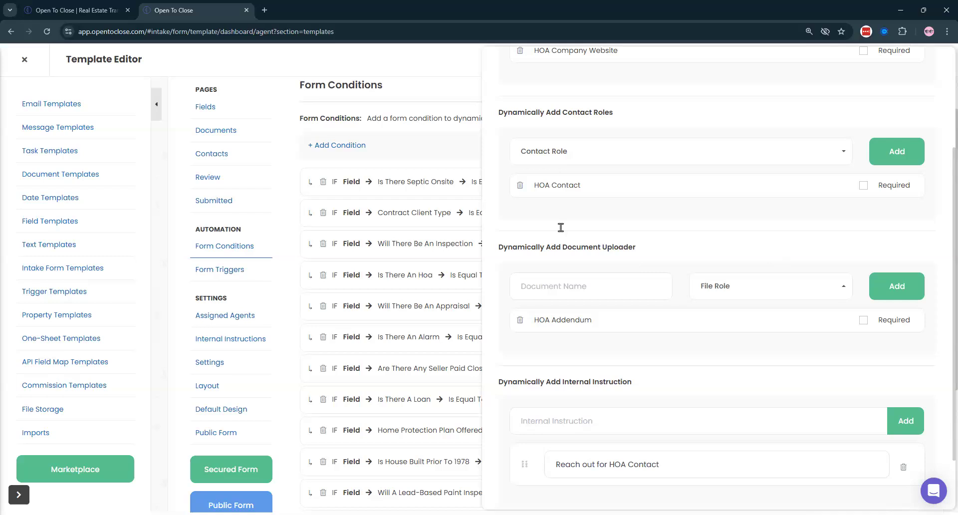
pyautogui.moveTo(498, 248); pyautogui.dragTo(678, 252)
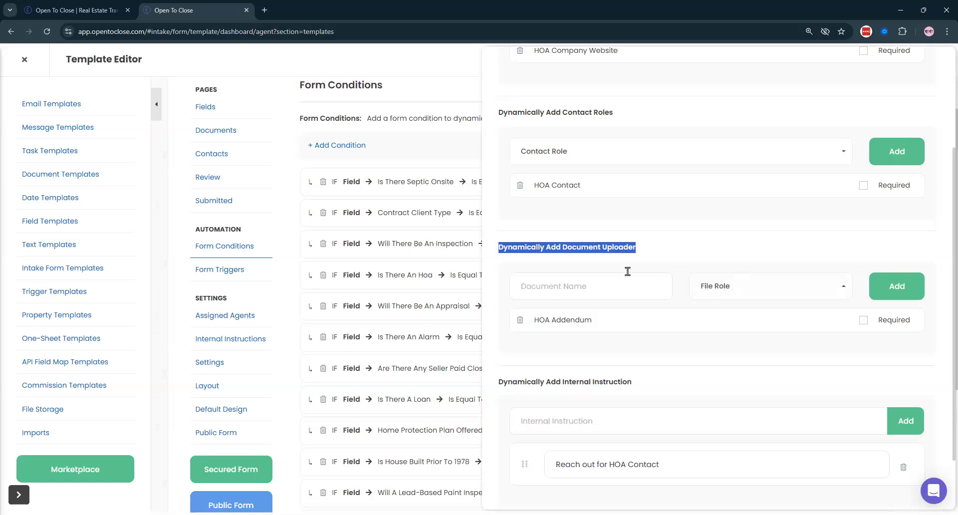
pyautogui.click(657, 257)
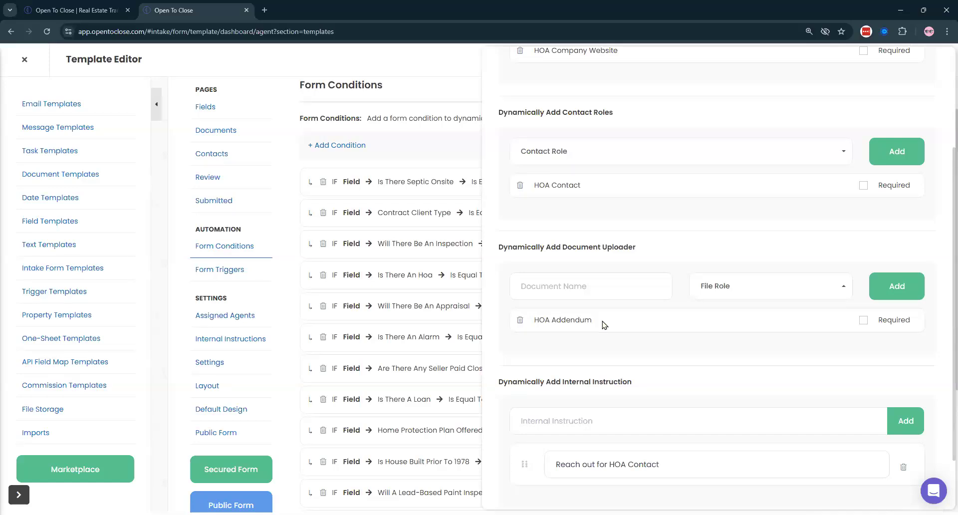
pyautogui.scroll(3, 645, 317)
pyautogui.click(523, 74)
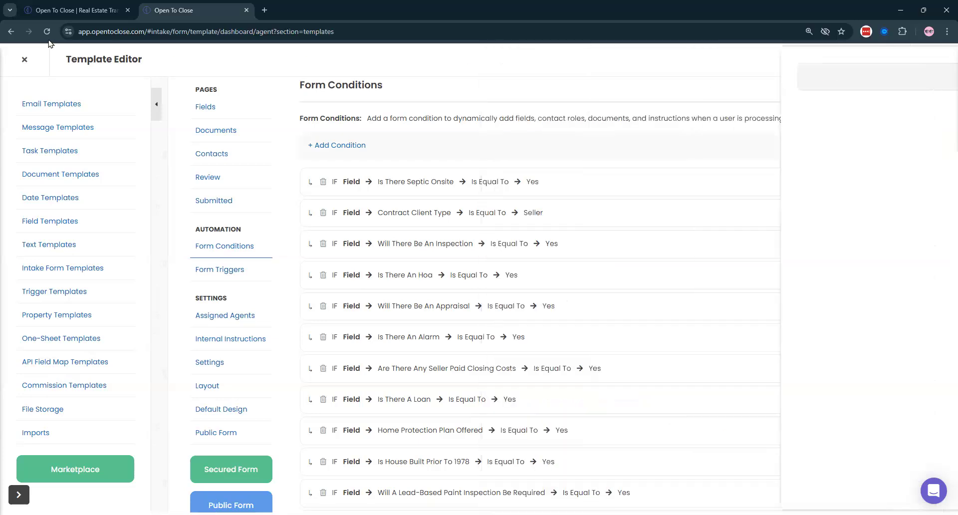
pyautogui.click(23, 60)
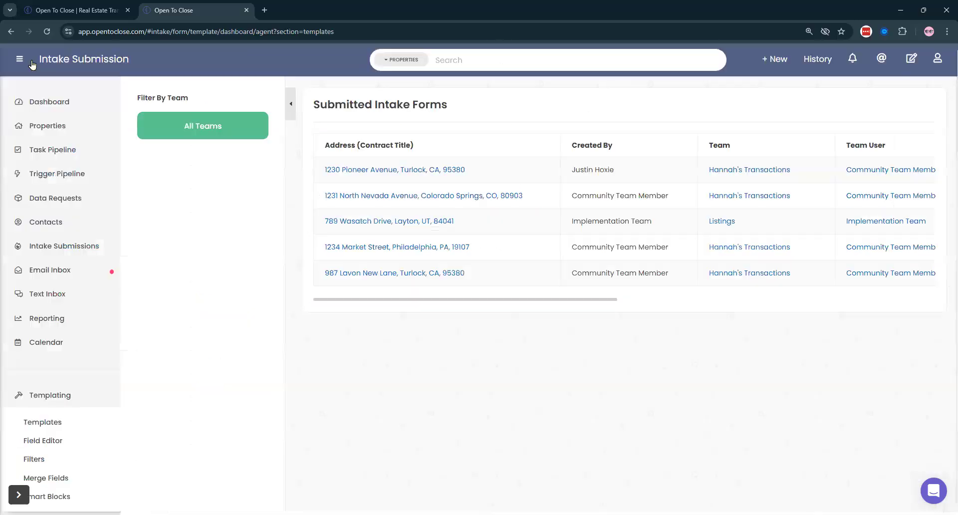
pyautogui.click(19, 129)
pyautogui.click(453, 183)
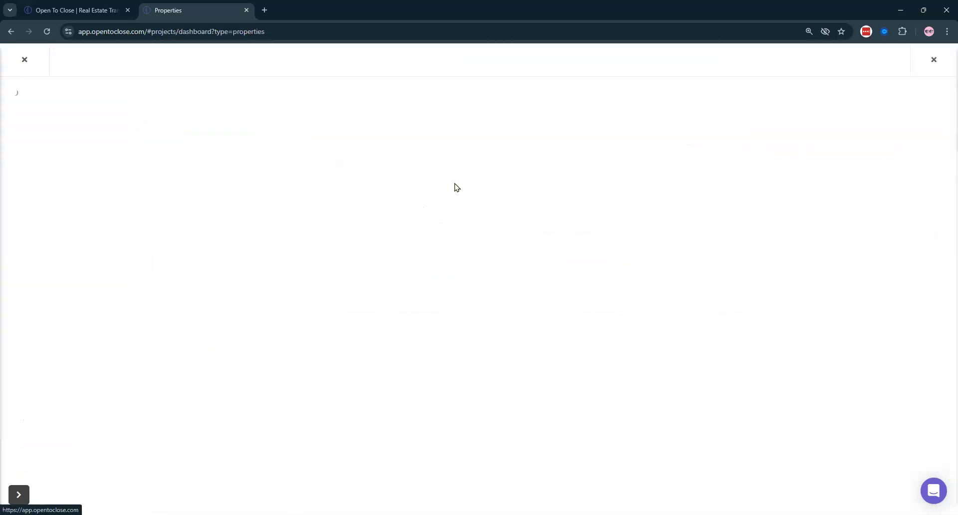
# - Review the Counter Offer #1 and Pre-Approval Letter file details, then close the property
pyautogui.click(519, 122)
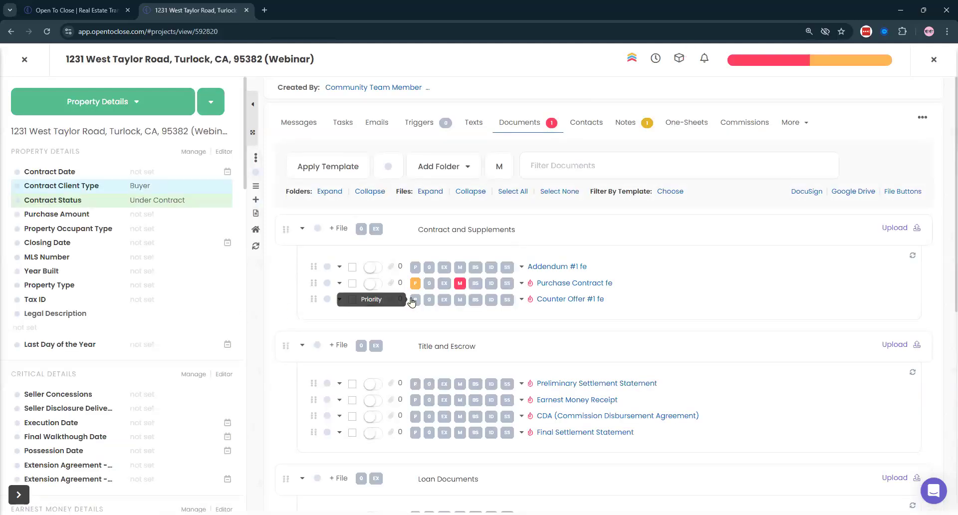
pyautogui.click(390, 300)
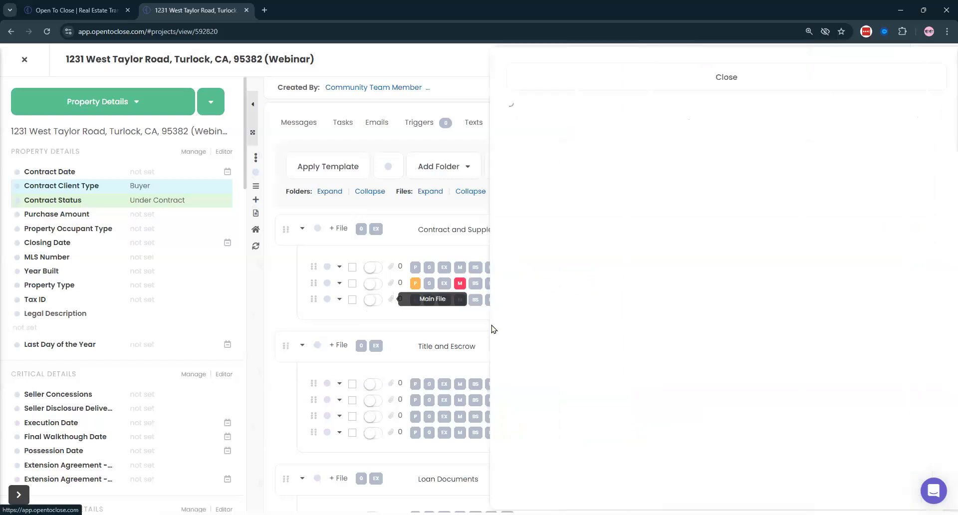
pyautogui.click(631, 81)
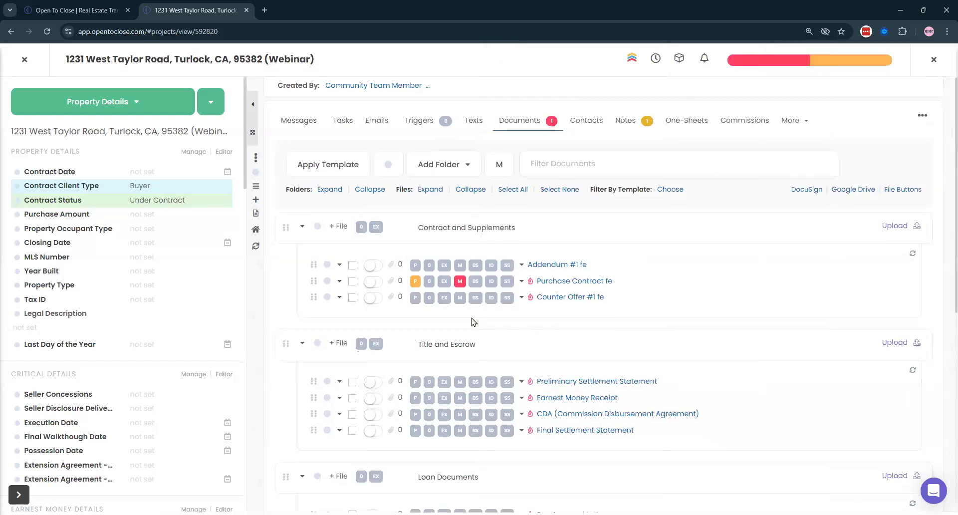
pyautogui.scroll(-5, 392, 272)
pyautogui.click(389, 273)
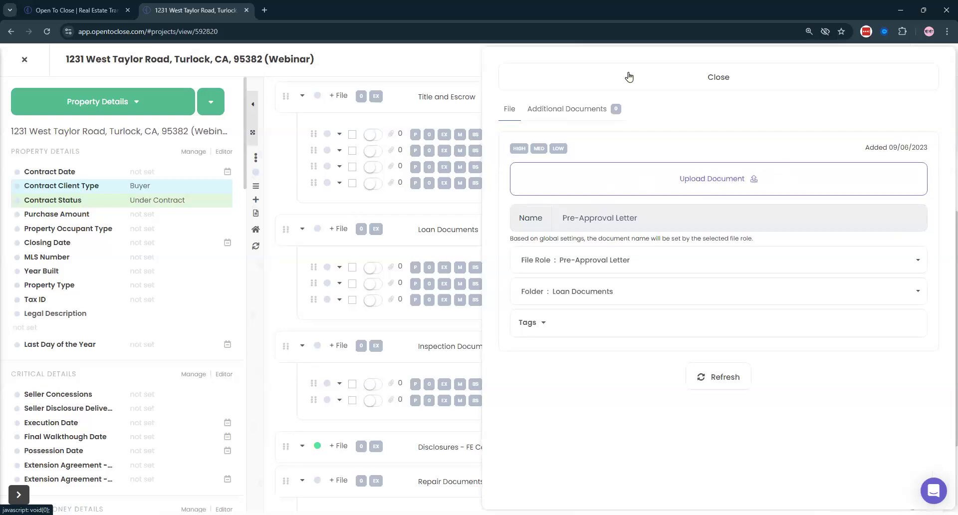
pyautogui.click(600, 79)
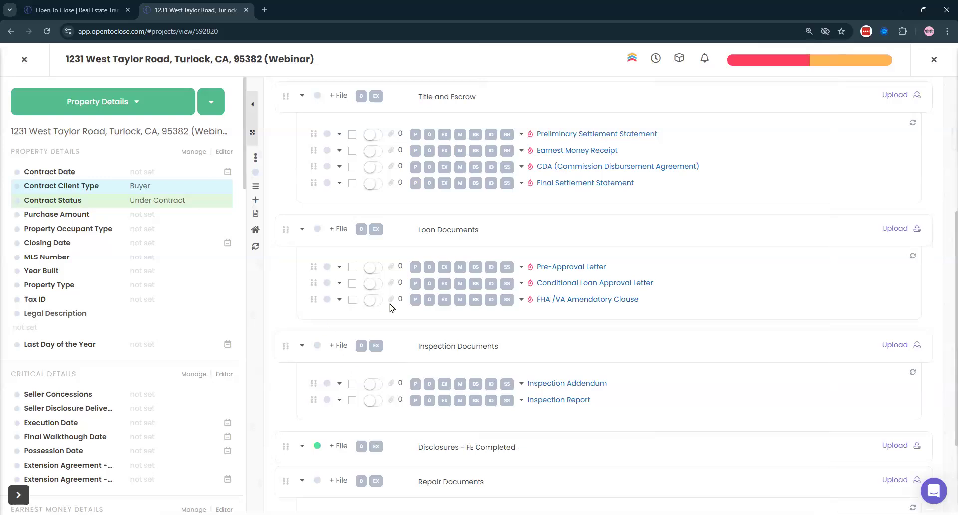
pyautogui.scroll(-2, 389, 307)
pyautogui.scroll(8, 397, 271)
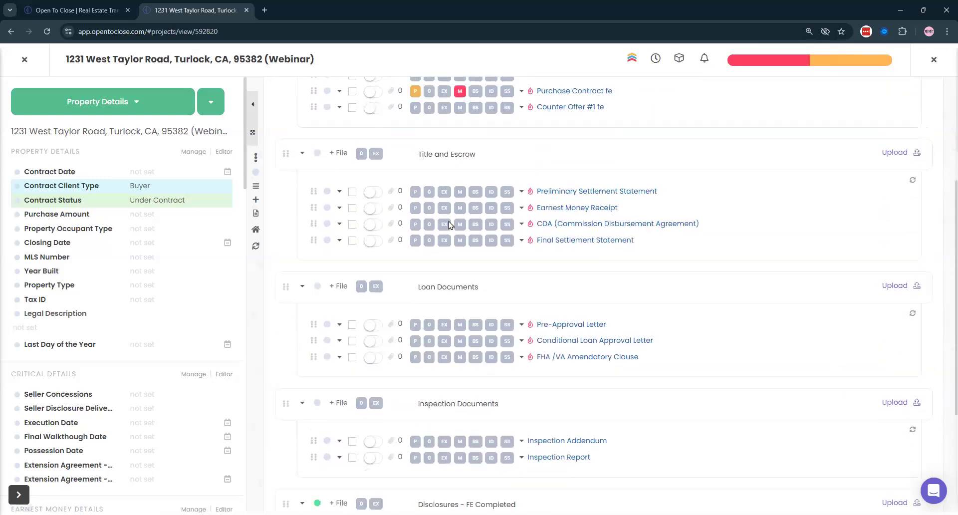
pyautogui.click(24, 59)
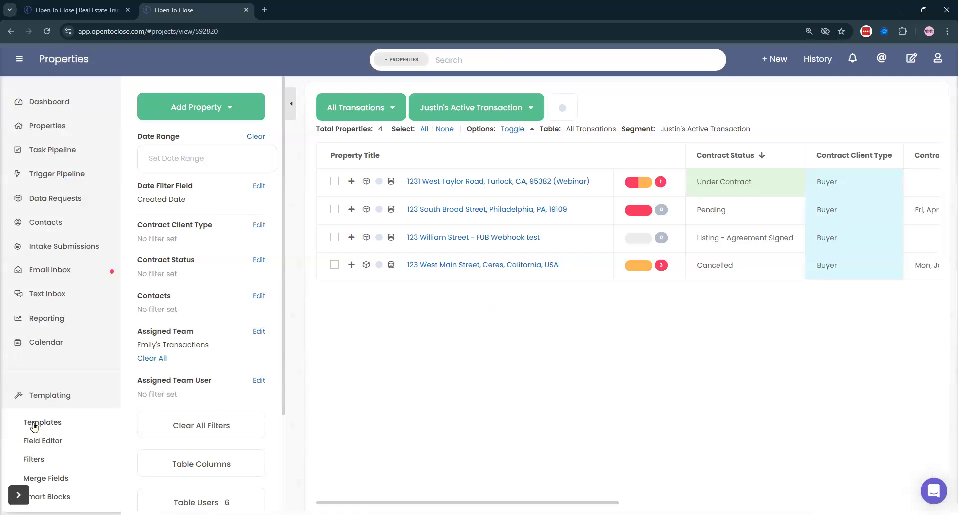
pyautogui.click(32, 423)
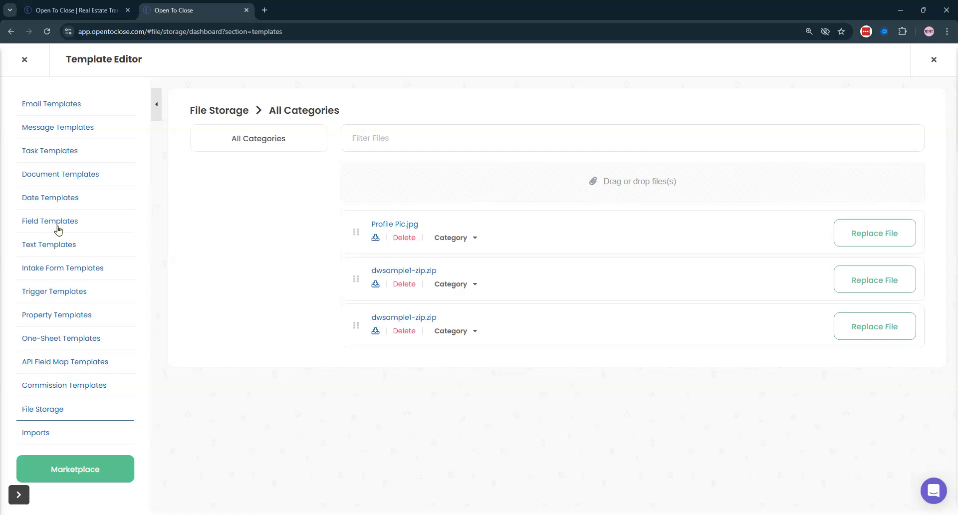
pyautogui.click(25, 55)
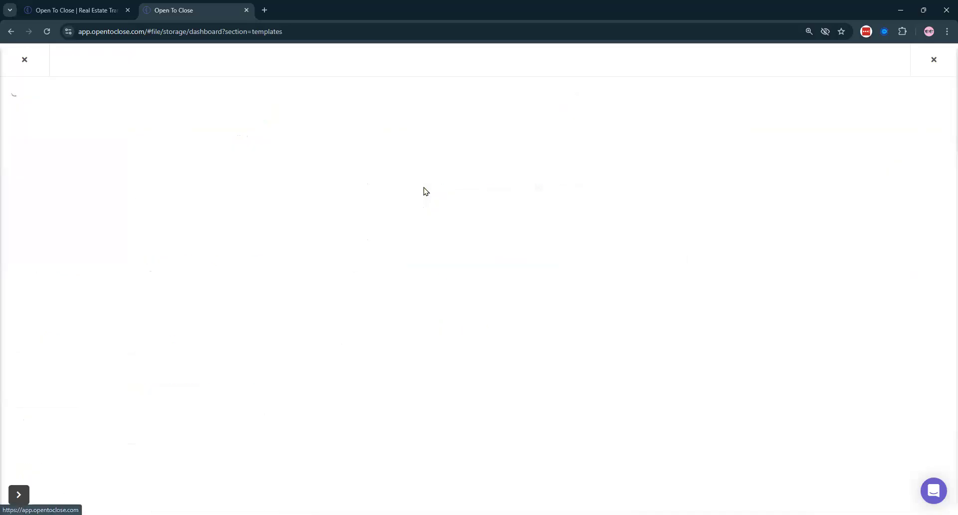
pyautogui.click(518, 125)
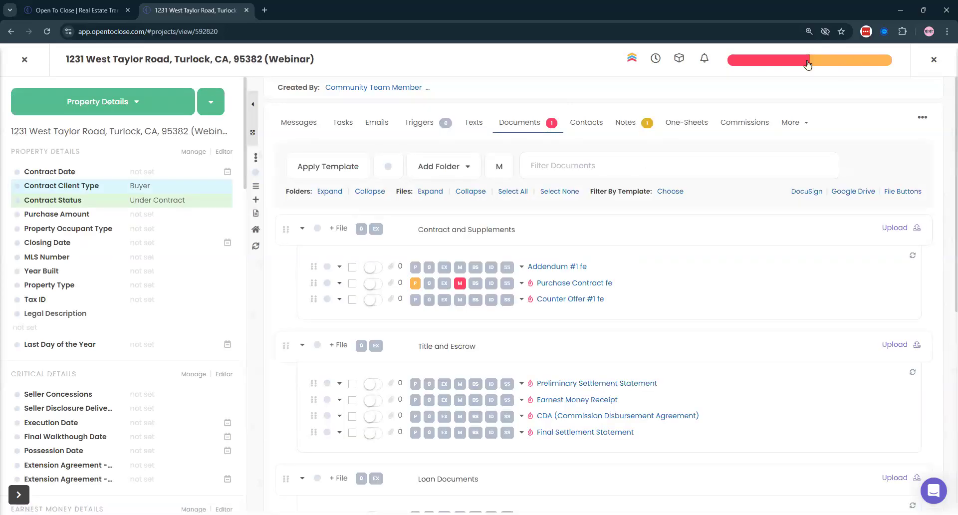
# - Glance at the property's trigger overview, close the property and go to the Dashboard
pyautogui.click(806, 61)
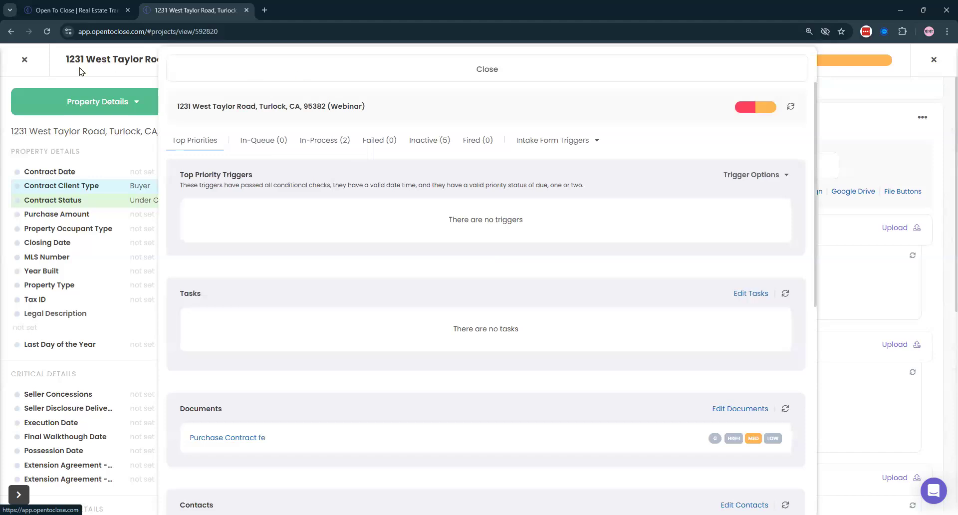
pyautogui.click(80, 71)
pyautogui.click(26, 61)
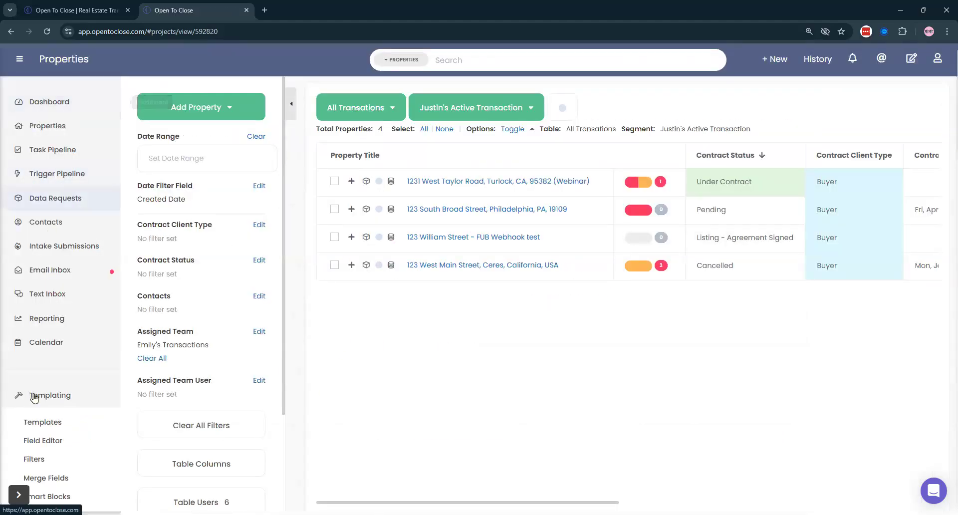
pyautogui.click(7, 112)
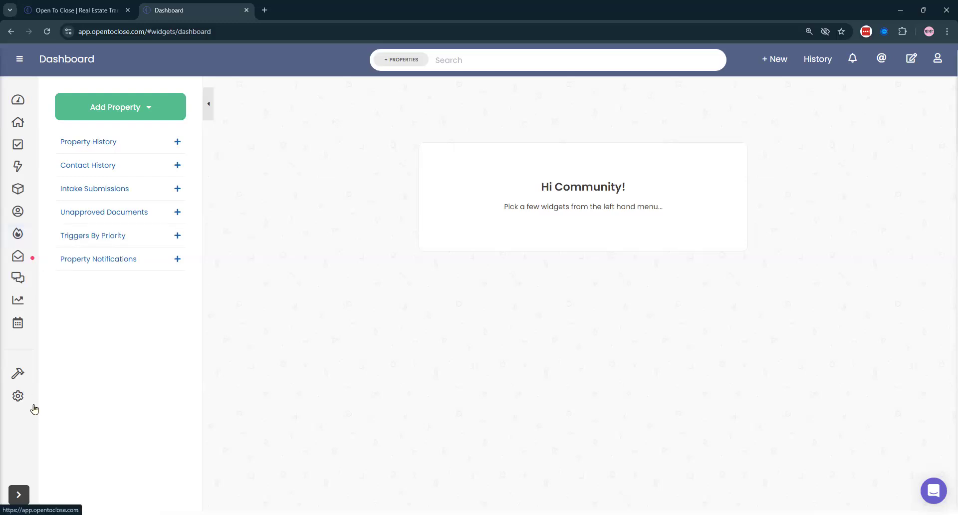
# - Open the Buyers Residential Contract (OTC2) intake template and check its Contacts and Form Conditions pages
pyautogui.click(43, 267)
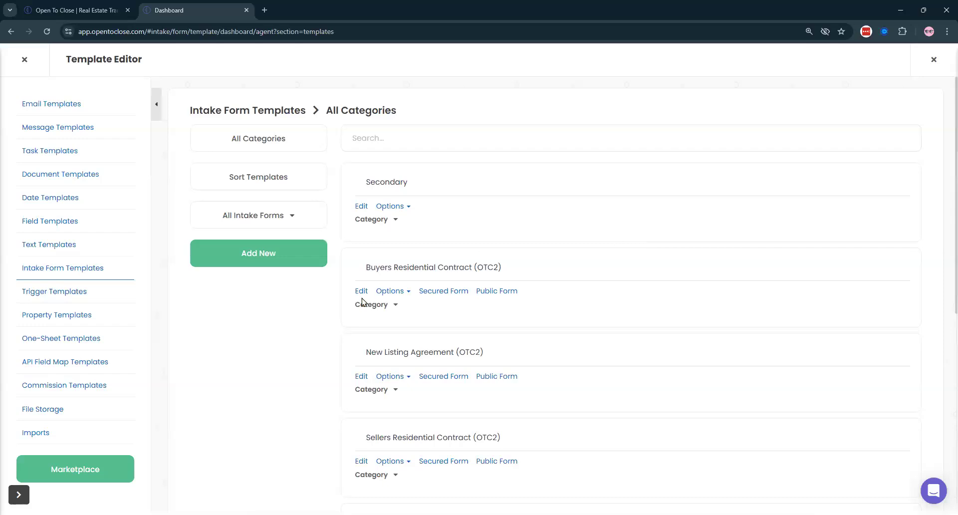
pyautogui.click(359, 293)
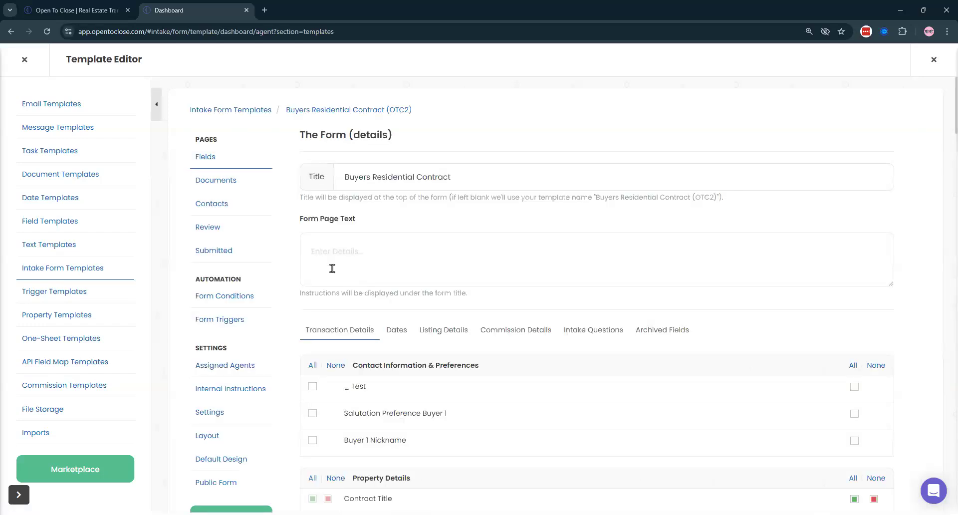
pyautogui.click(219, 211)
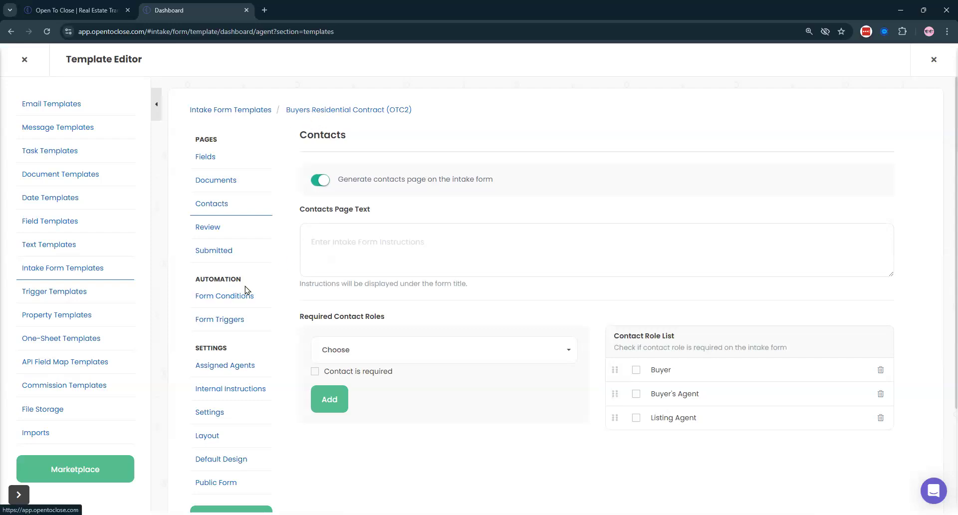
pyautogui.click(213, 298)
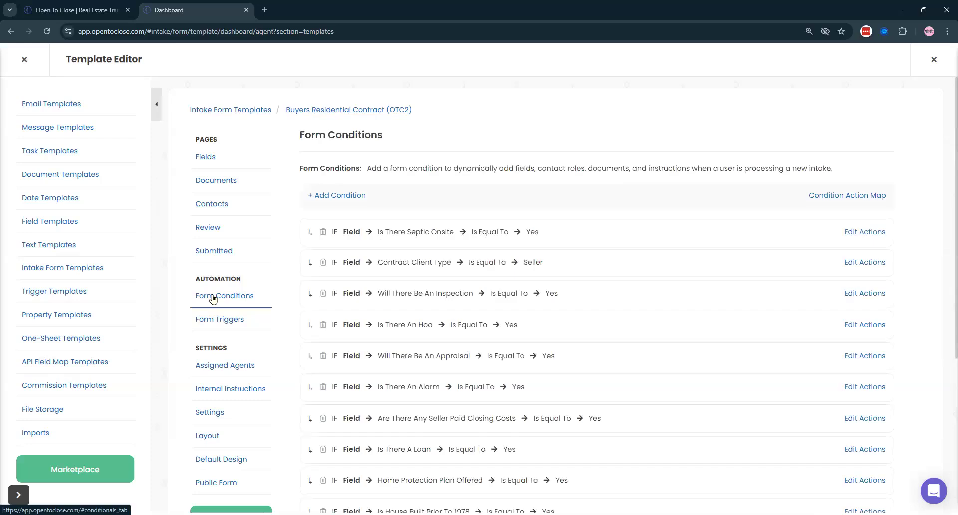
# - Show the Condition Action Map and select the 'Dynamic Contact Roles' heading
pyautogui.click(851, 196)
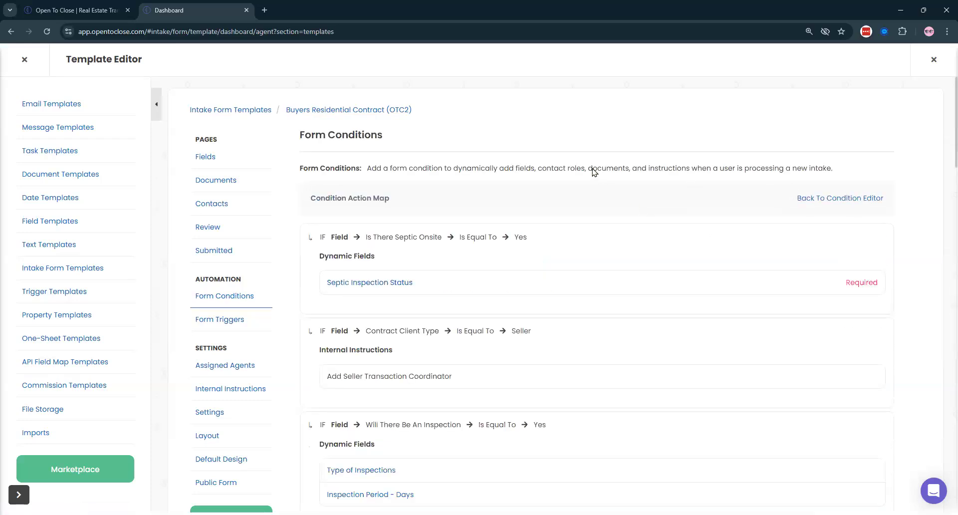
pyautogui.scroll(-8, 591, 169)
pyautogui.scroll(-1, 492, 194)
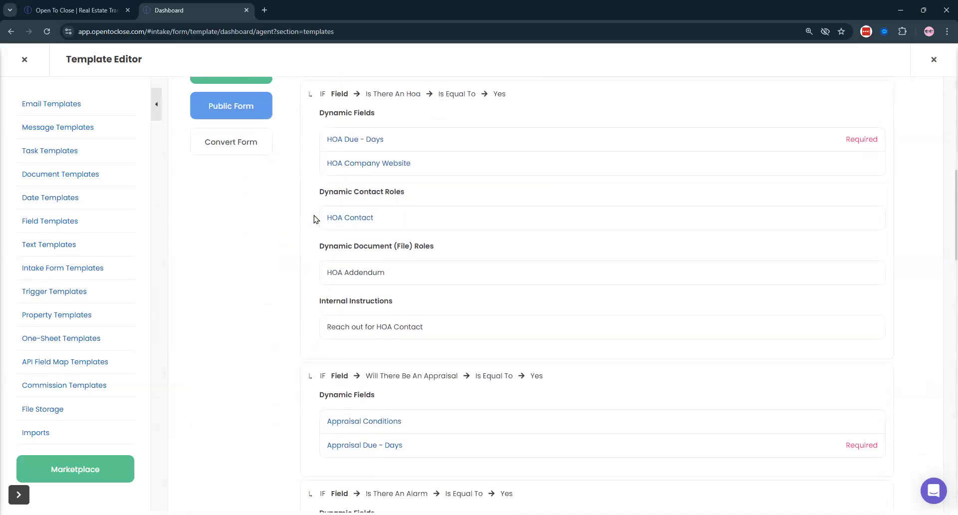
pyautogui.moveTo(324, 197); pyautogui.dragTo(391, 192)
pyautogui.tripleClick(385, 192)
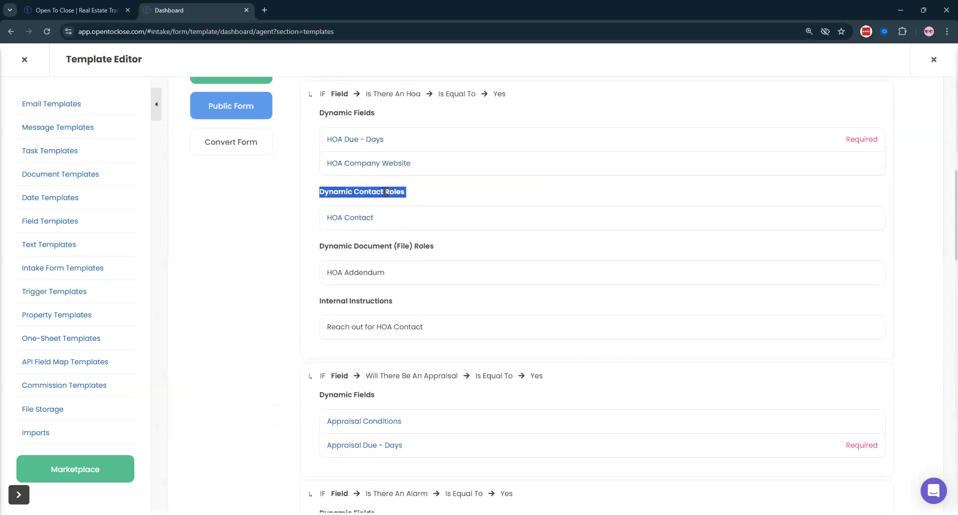
# - Search the page for Dynamic Contact Roles, finding matches in the HOA and Loan sections
pyautogui.hotkey('ctrl', 'f')
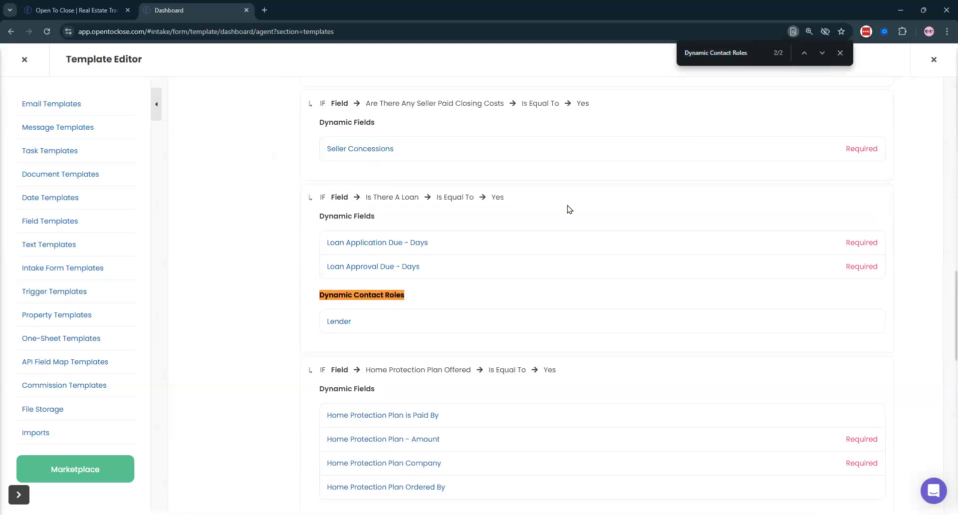
pyautogui.press('Return')
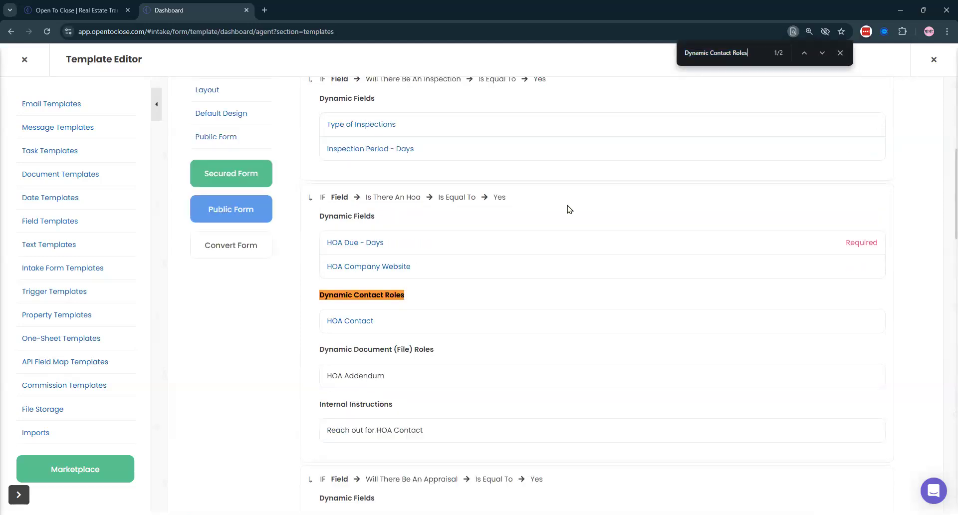
pyautogui.press('Return')
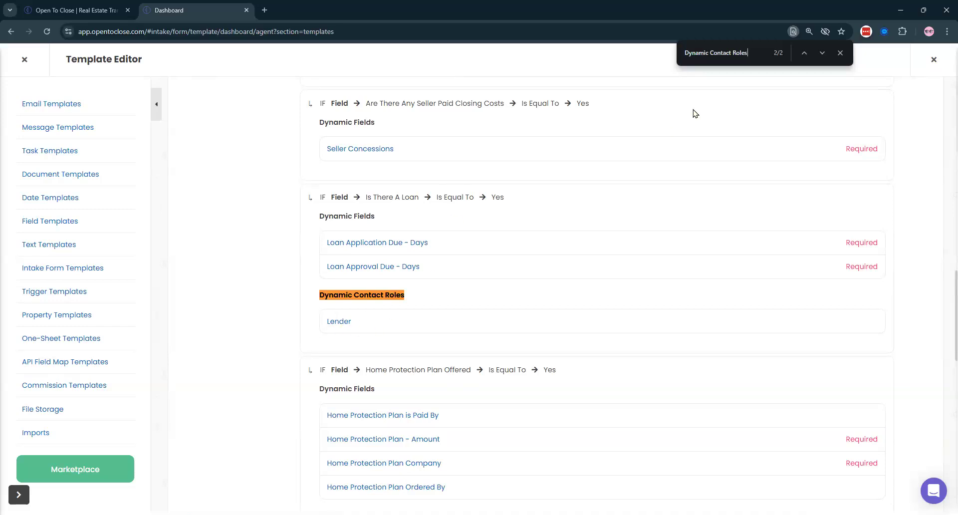
pyautogui.press('Return')
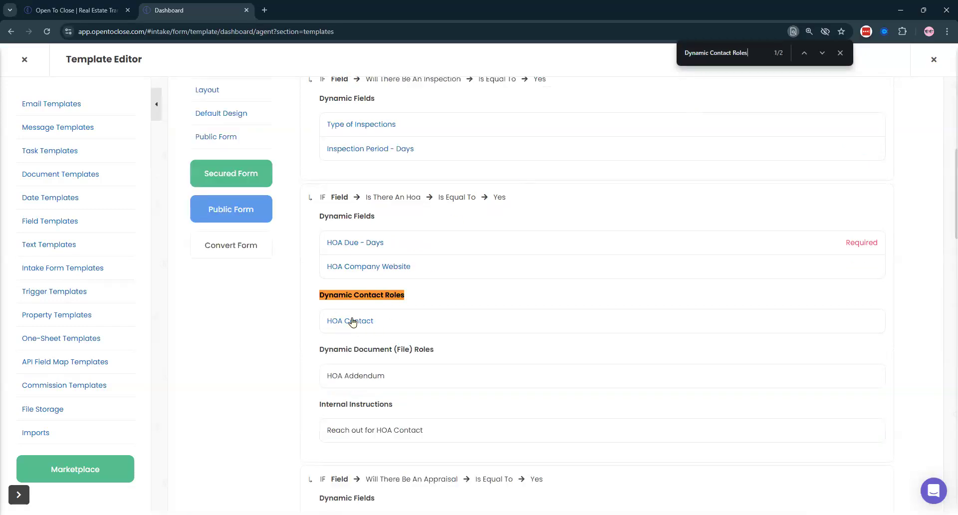
pyautogui.click(840, 53)
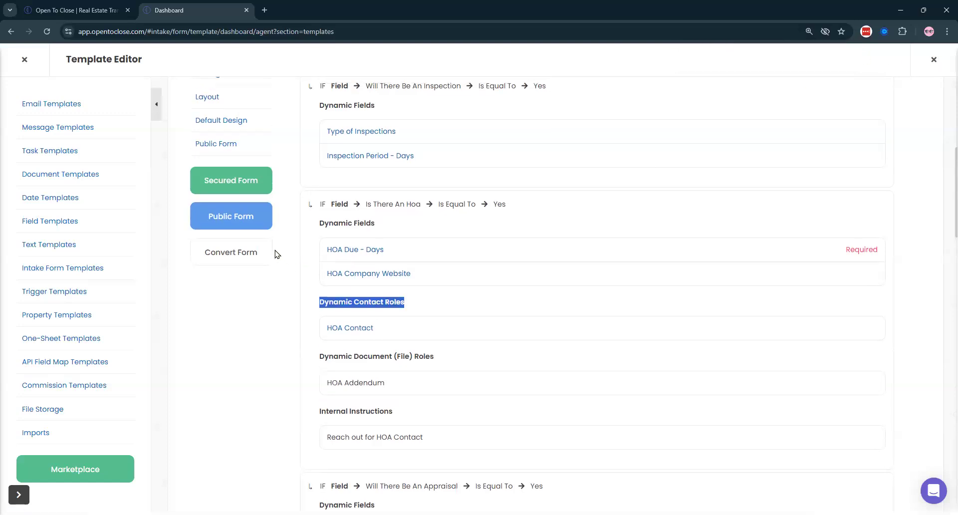
pyautogui.scroll(7, 233, 240)
pyautogui.click(212, 203)
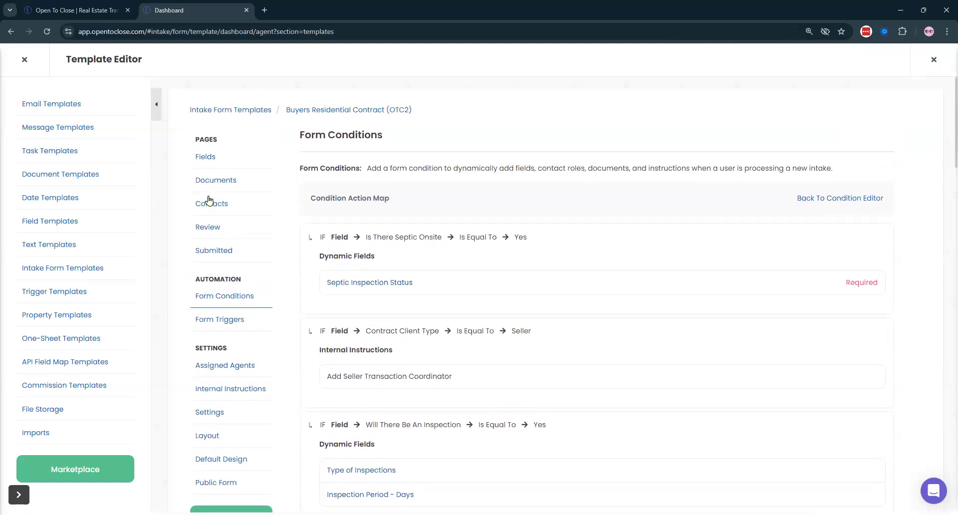
# - Add Lender to the form's contact roles and move it below Buyer
pyautogui.click(537, 366)
pyautogui.write('Lender')
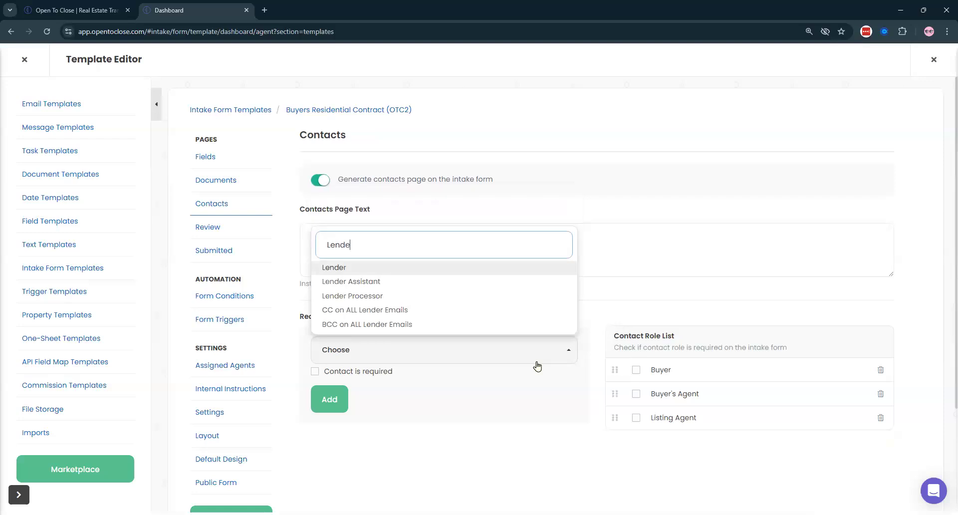
pyautogui.click(323, 268)
pyautogui.click(330, 400)
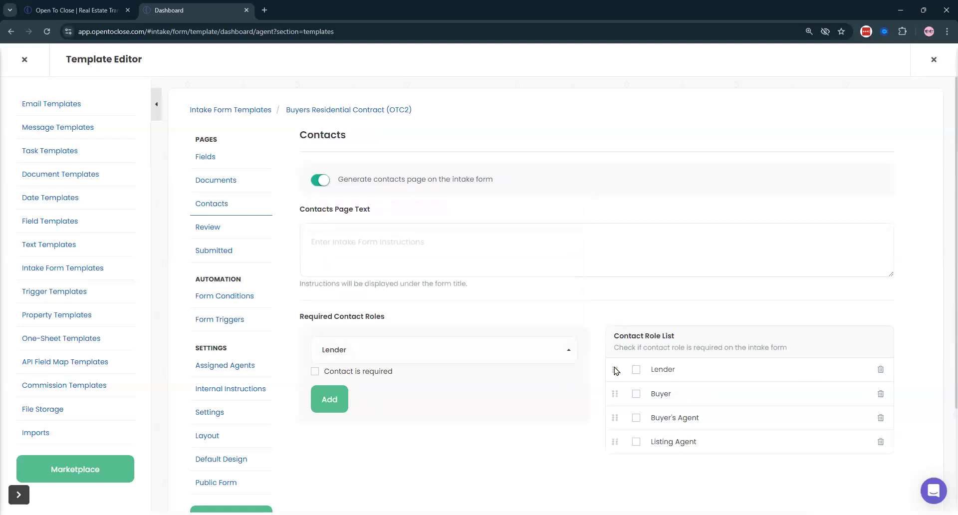
pyautogui.moveTo(615, 371); pyautogui.dragTo(618, 399)
# - Search the Condition Action Map again for Dynamic Contact Roles in the Loan section
pyautogui.click(223, 297)
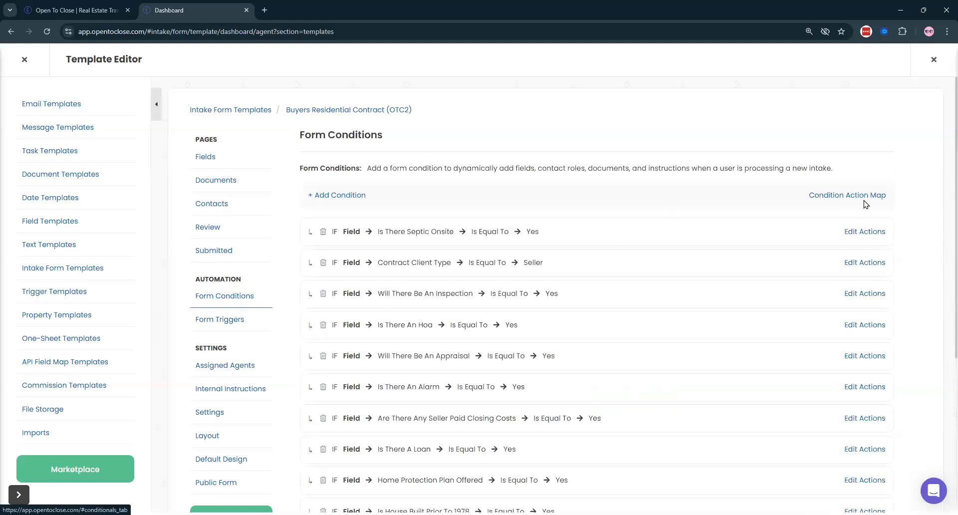
pyautogui.click(854, 195)
pyautogui.hotkey('ctrl', 'f')
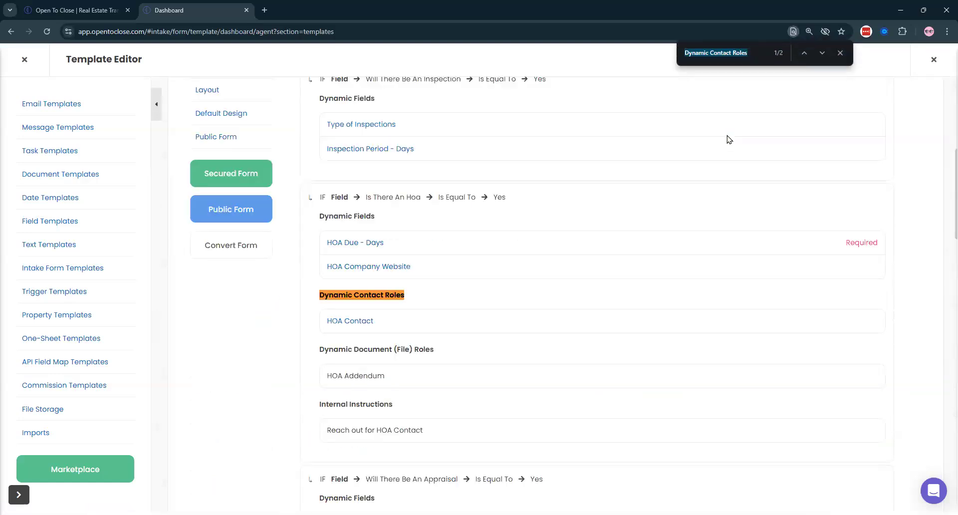
pyautogui.press('Return')
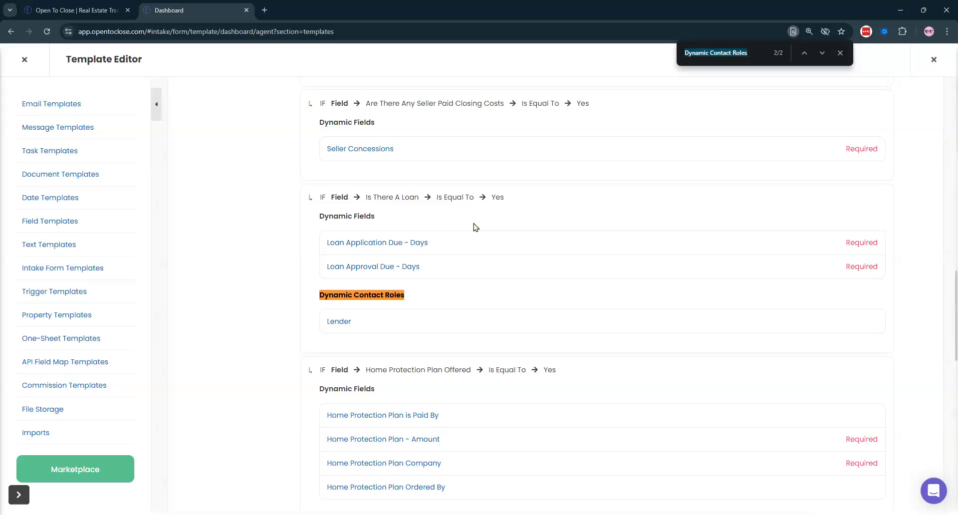
pyautogui.scroll(15, 294, 221)
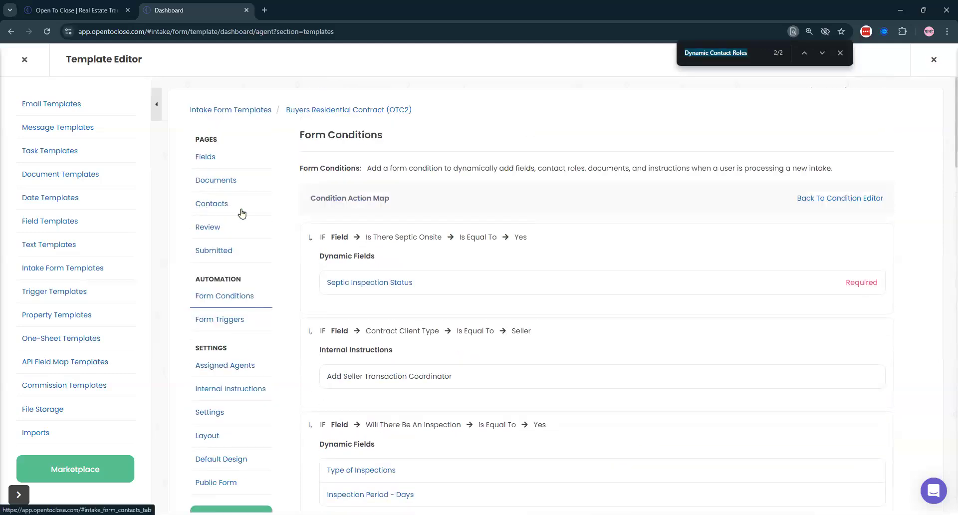
pyautogui.scroll(-20, 345, 244)
pyautogui.scroll(2, 393, 217)
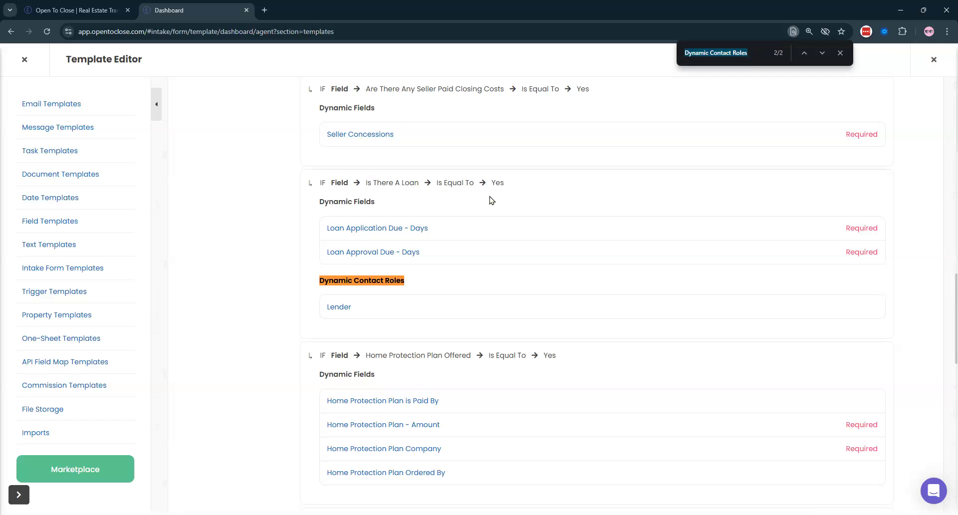
pyautogui.scroll(13, 489, 194)
pyautogui.click(840, 54)
pyautogui.scroll(5, 564, 189)
pyautogui.scroll(2, 564, 189)
pyautogui.click(847, 200)
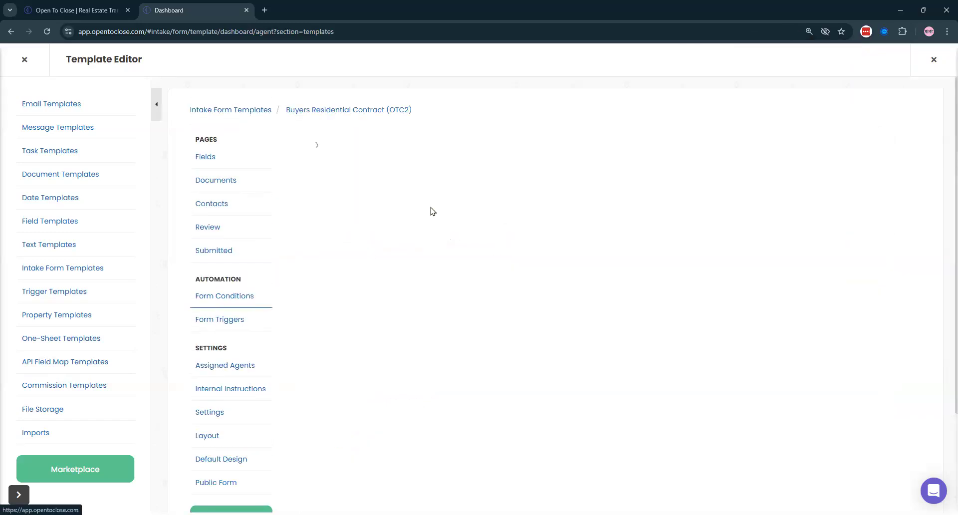
# - Add a Property Field condition: Contract Client Type Is Equal To Buyer
pyautogui.click(345, 198)
pyautogui.click(95, 125)
pyautogui.click(53, 198)
pyautogui.click(113, 187)
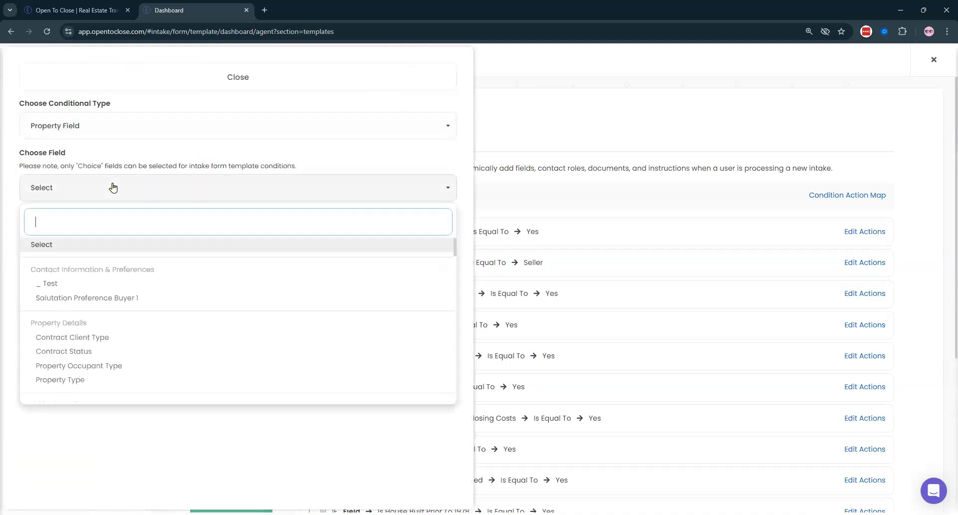
pyautogui.write('client')
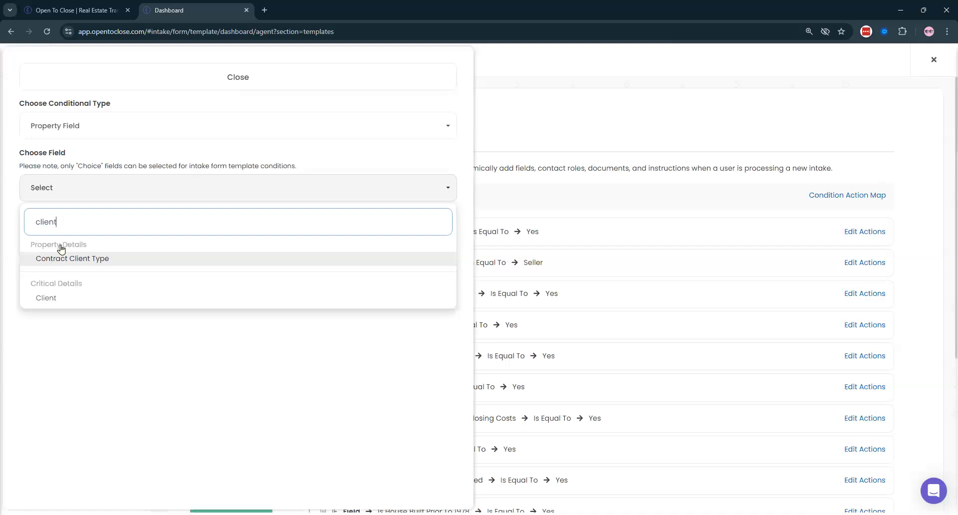
pyautogui.click(60, 254)
pyautogui.click(46, 277)
pyautogui.click(55, 288)
pyautogui.click(47, 361)
pyautogui.click(35, 328)
pyautogui.click(372, 72)
# - Make the Buyer condition add the Buyer and Buyer's Agent contact roles
pyautogui.click(859, 232)
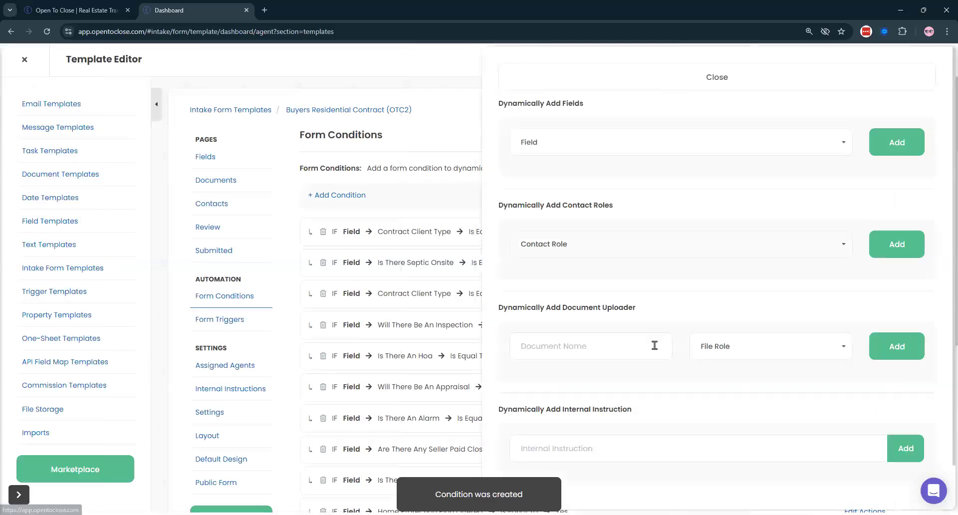
pyautogui.click(606, 255)
pyautogui.write('buyer')
pyautogui.click(531, 329)
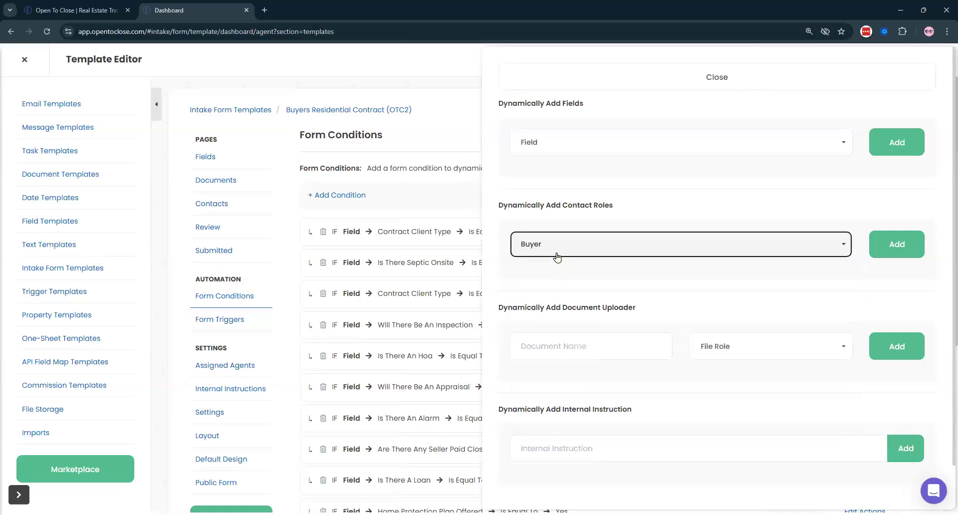
pyautogui.click(557, 257)
pyautogui.click(896, 244)
pyautogui.click(605, 245)
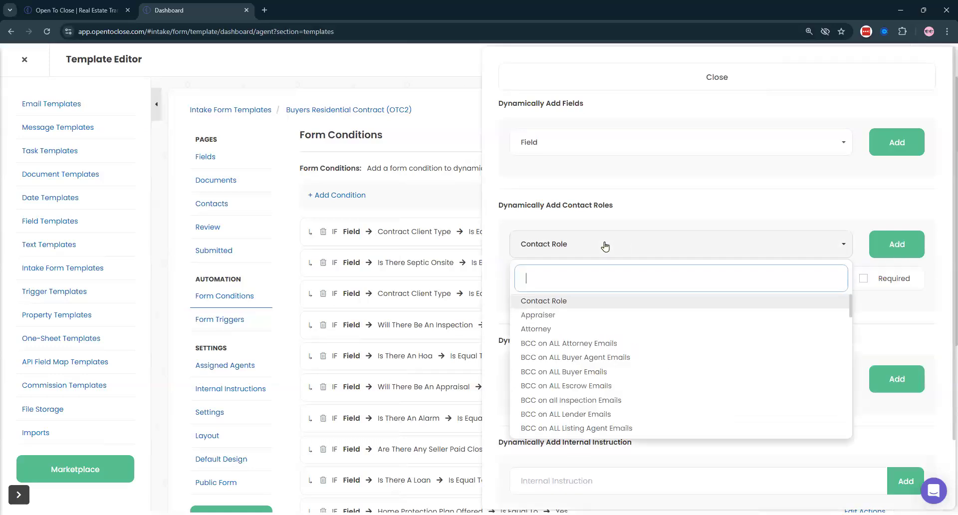
pyautogui.write('buyer')
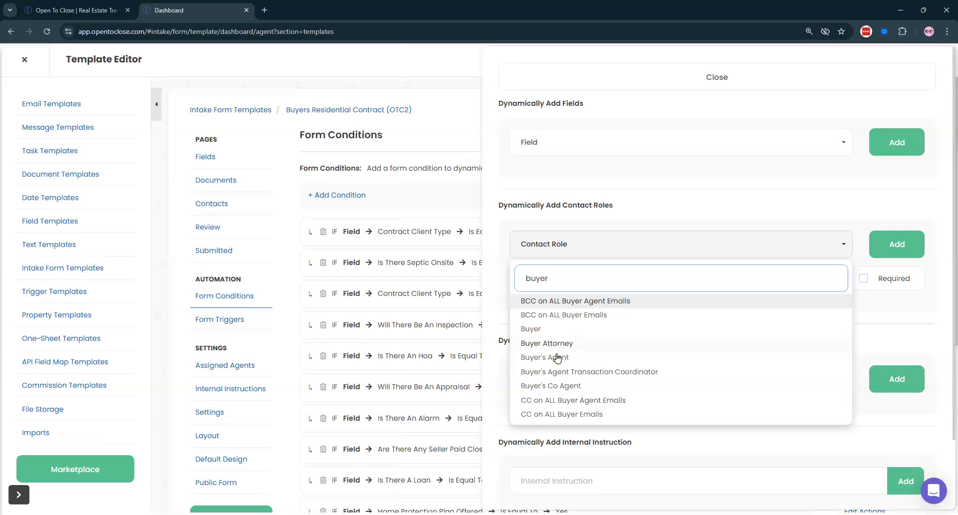
pyautogui.click(549, 356)
pyautogui.click(879, 246)
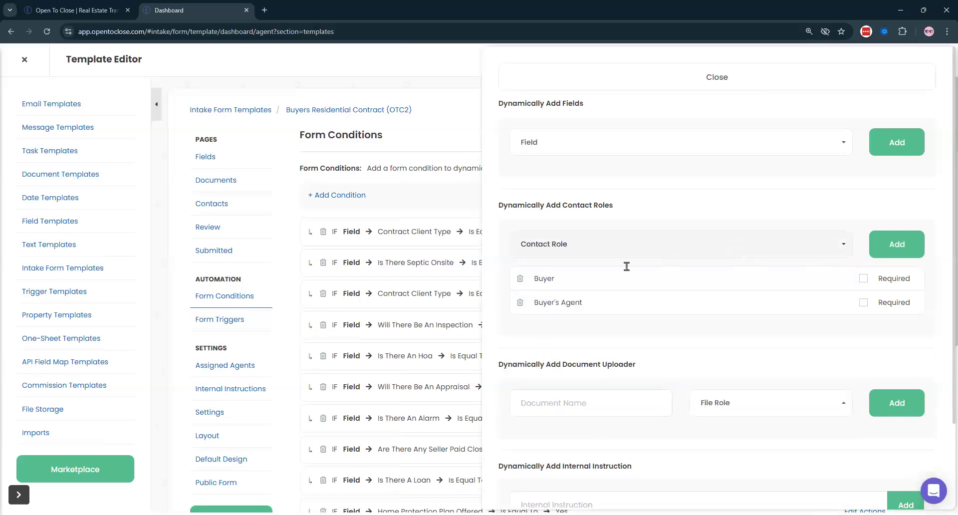
# - Also add the Buyer Attorney and Title Officer roles to the condition
pyautogui.click(599, 247)
pyautogui.write('buyer')
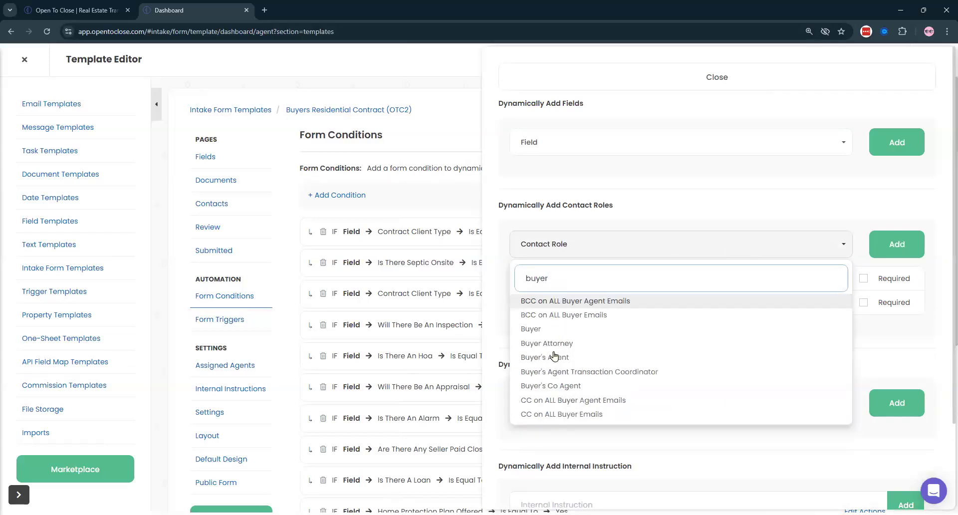
pyautogui.click(600, 343)
pyautogui.click(893, 250)
pyautogui.click(644, 242)
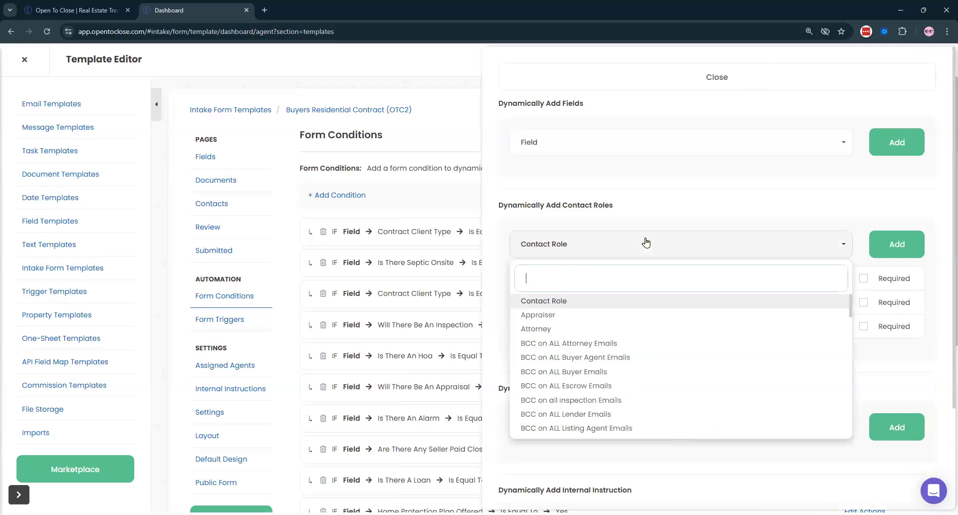
pyautogui.write('tit')
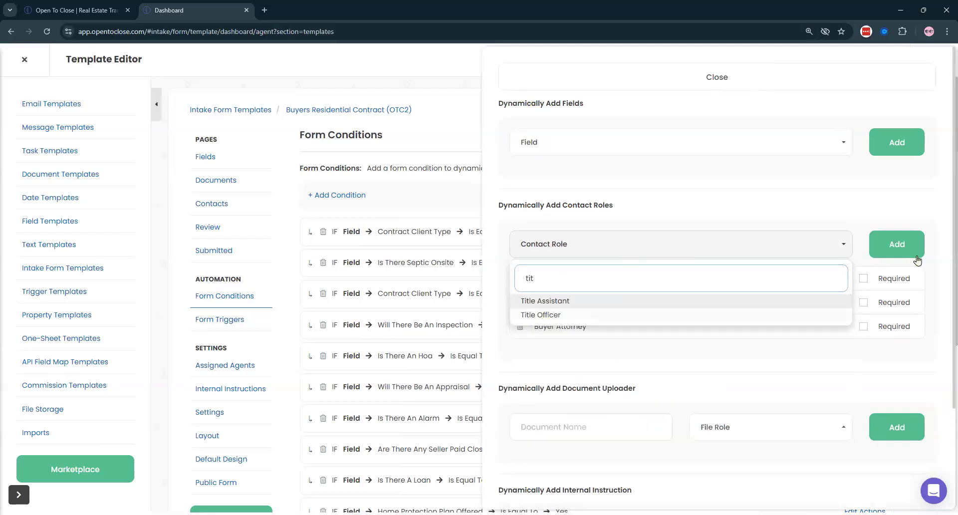
pyautogui.press('Down')
pyautogui.press('Return')
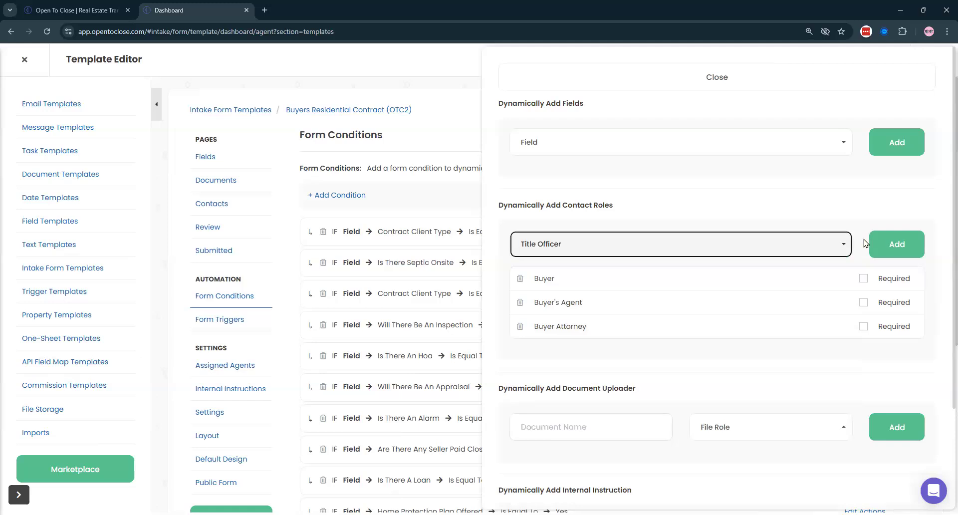
pyautogui.click(876, 244)
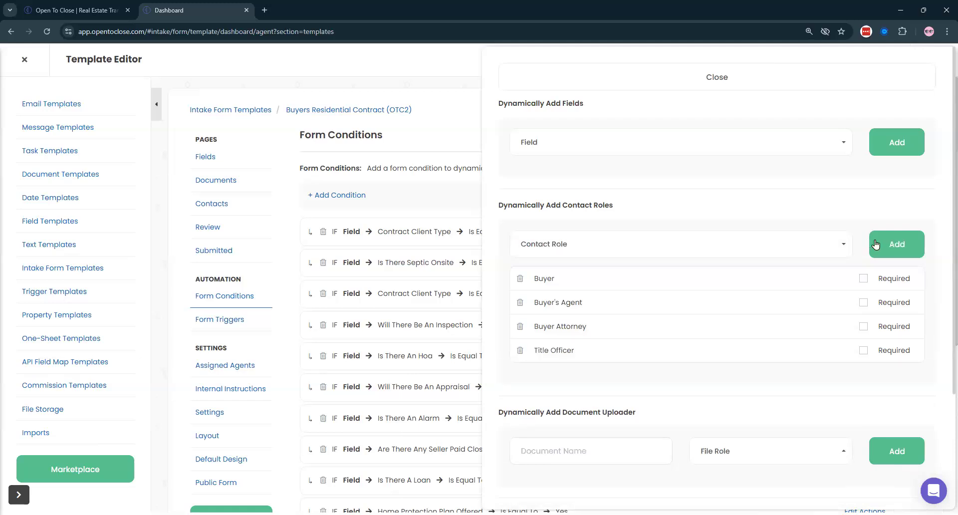
pyautogui.click(524, 74)
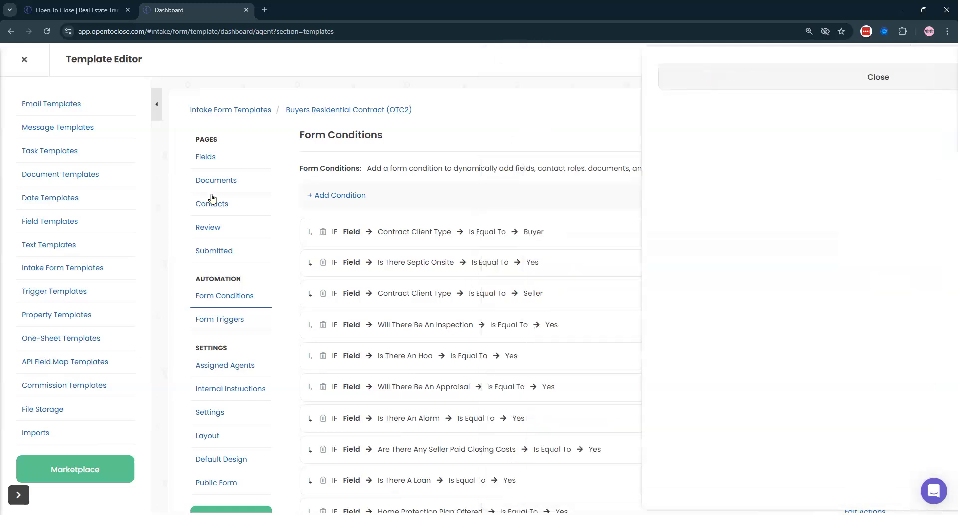
# - Recheck Contacts and the Condition Action Map, then delete the Contract Client Type equals Buyer condition
pyautogui.click(212, 200)
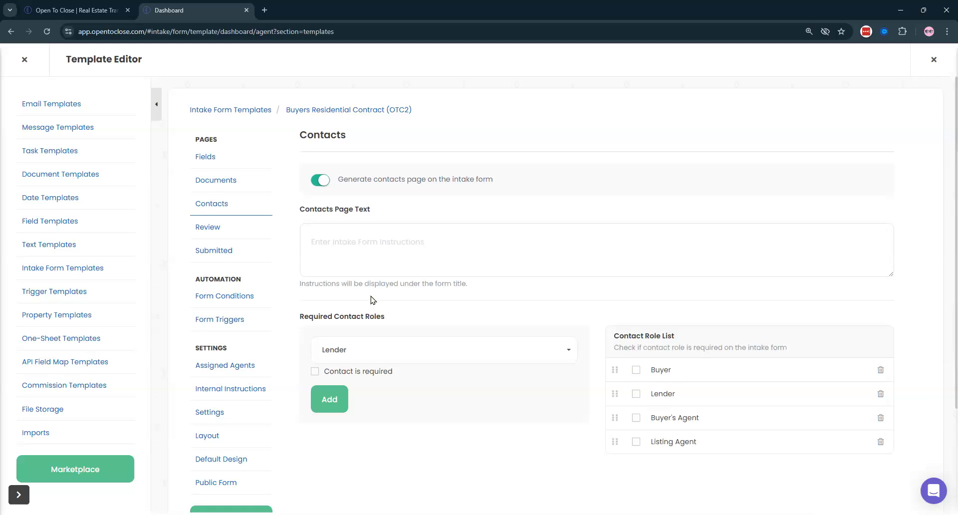
pyautogui.click(243, 298)
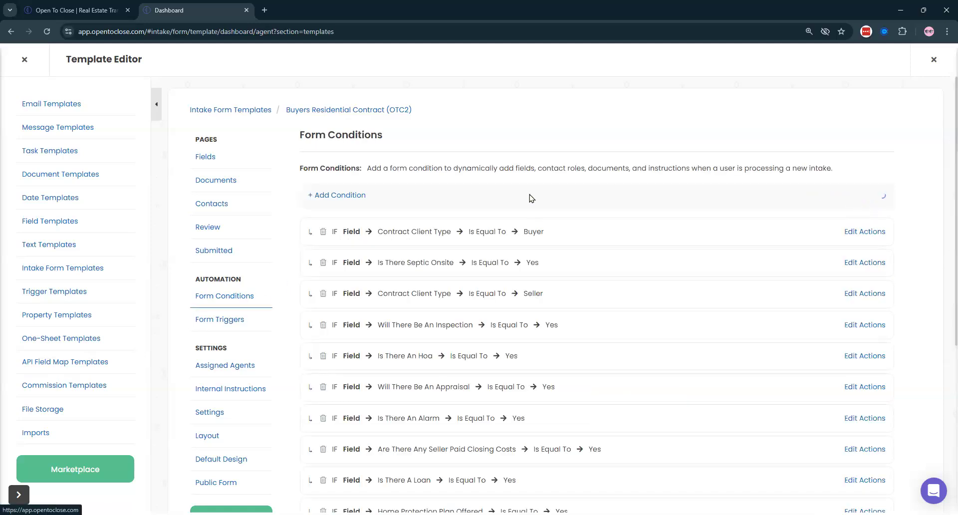
pyautogui.click(851, 196)
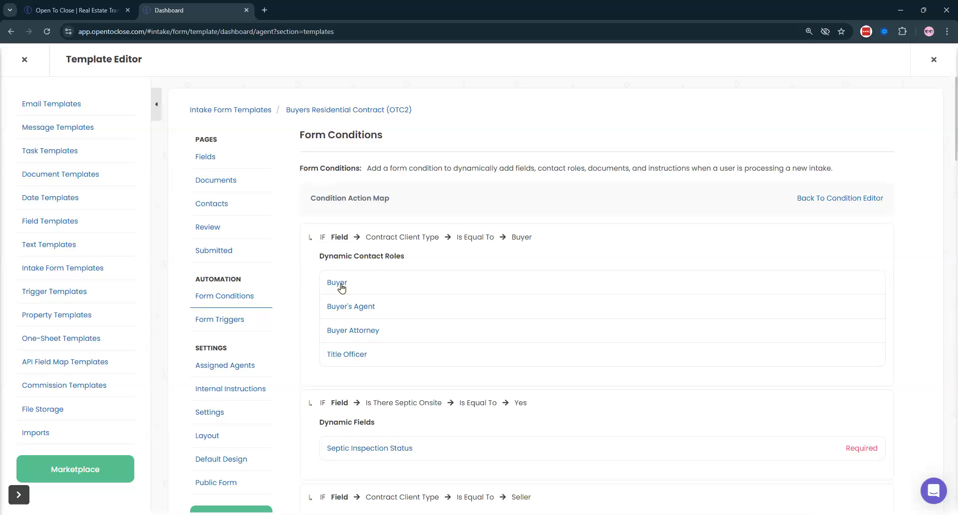
pyautogui.click(817, 198)
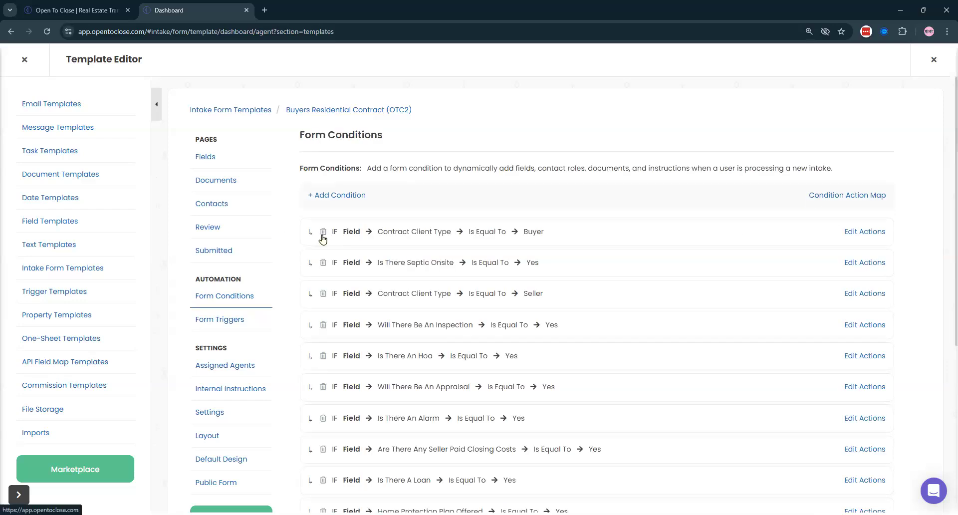
pyautogui.click(323, 232)
pyautogui.click(531, 338)
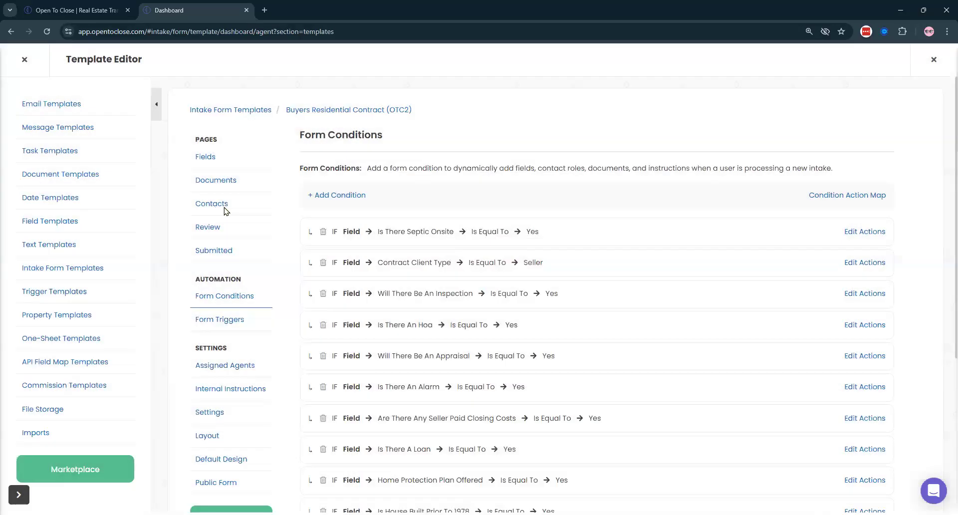
# - Add and reposition Lender, then delete the Lender rows, leaving Buyer, Buyer's Agent and Listing Agent
pyautogui.click(223, 211)
pyautogui.click(449, 355)
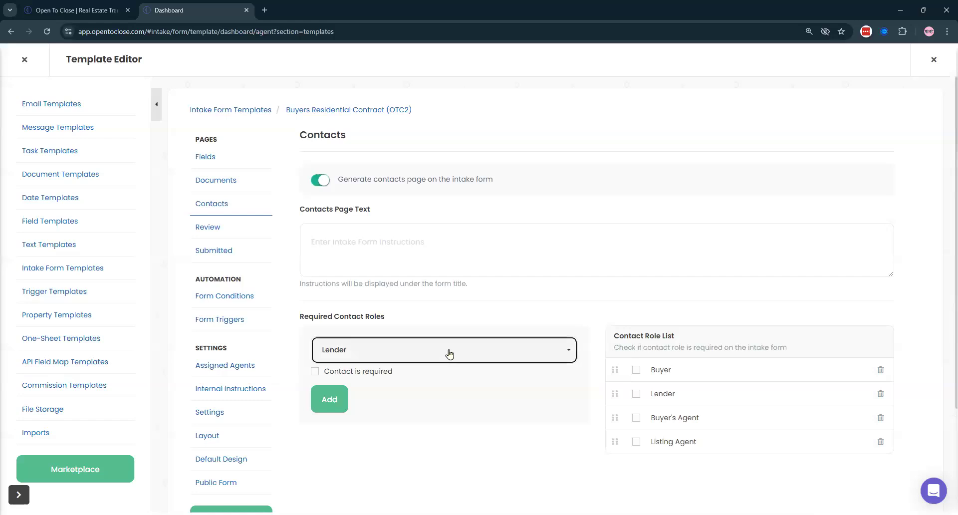
pyautogui.write('l')
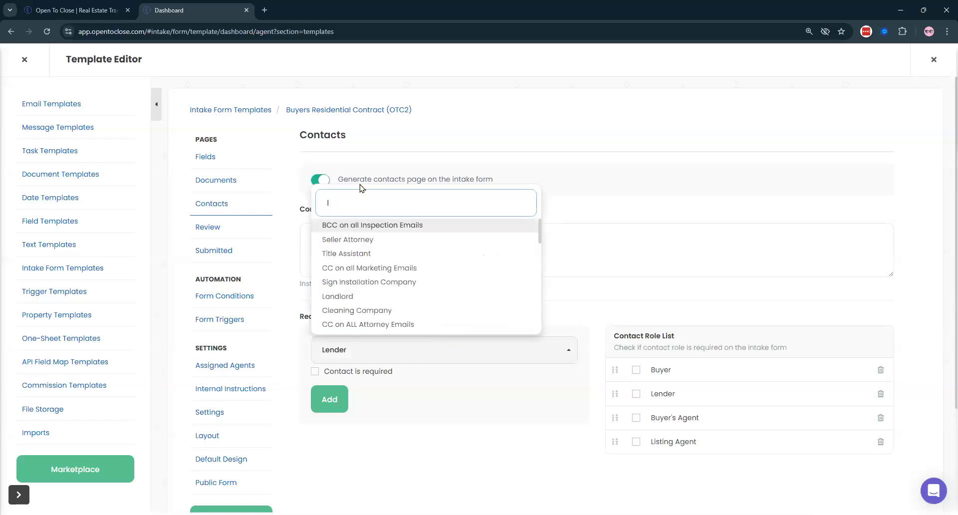
pyautogui.write('ender')
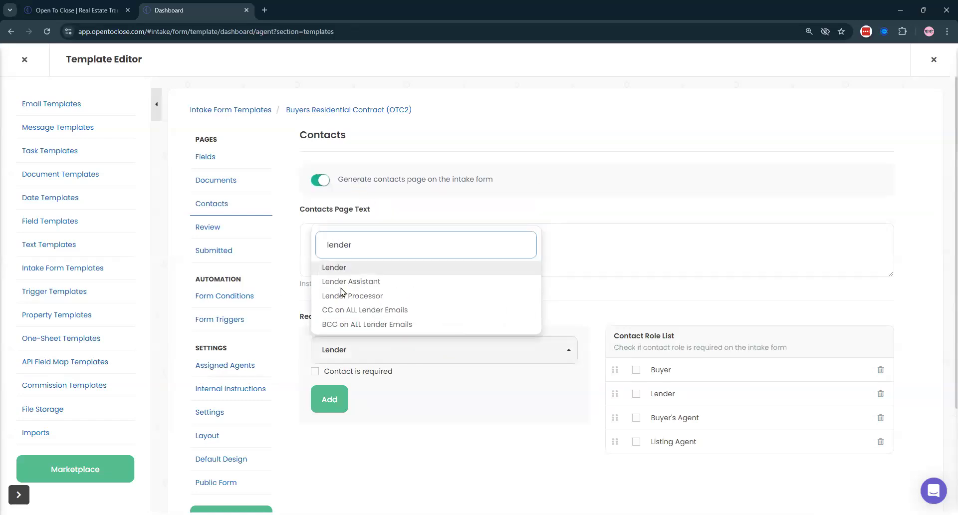
pyautogui.press('Return')
pyautogui.click(329, 399)
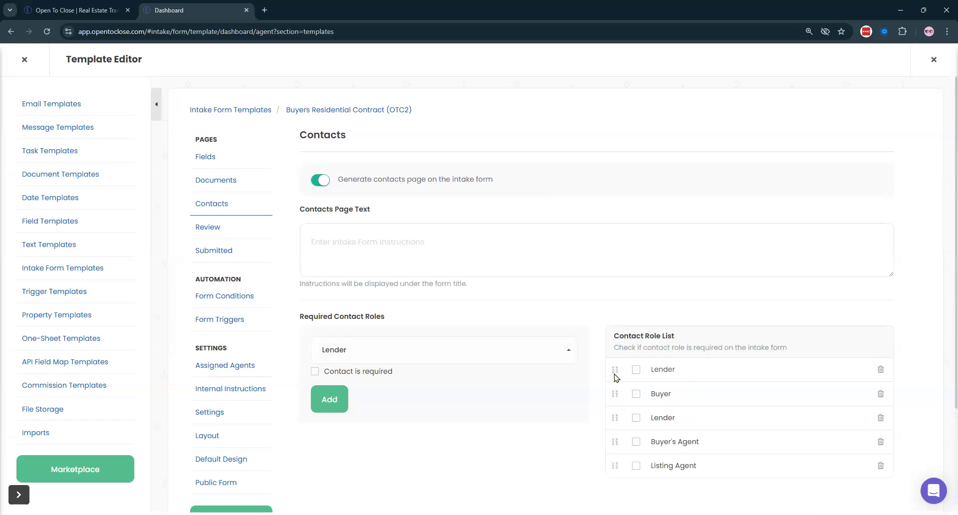
pyautogui.moveTo(615, 369); pyautogui.dragTo(626, 425)
pyautogui.click(880, 394)
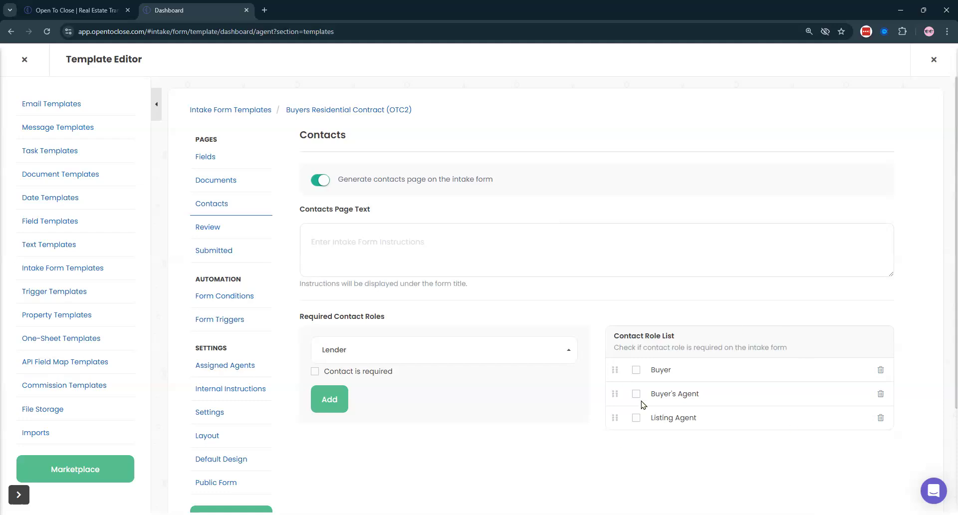
pyautogui.click(224, 299)
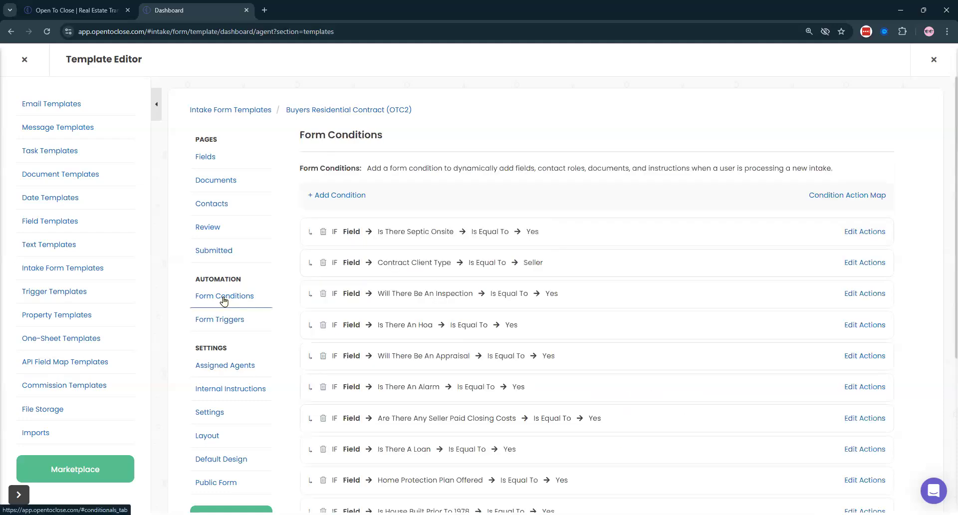
# - Review the Condition Action Map's Dynamic Contact Roles heading and Is There A Loan line, then exit
pyautogui.click(843, 197)
pyautogui.scroll(-1, 627, 195)
pyautogui.scroll(-2, 627, 195)
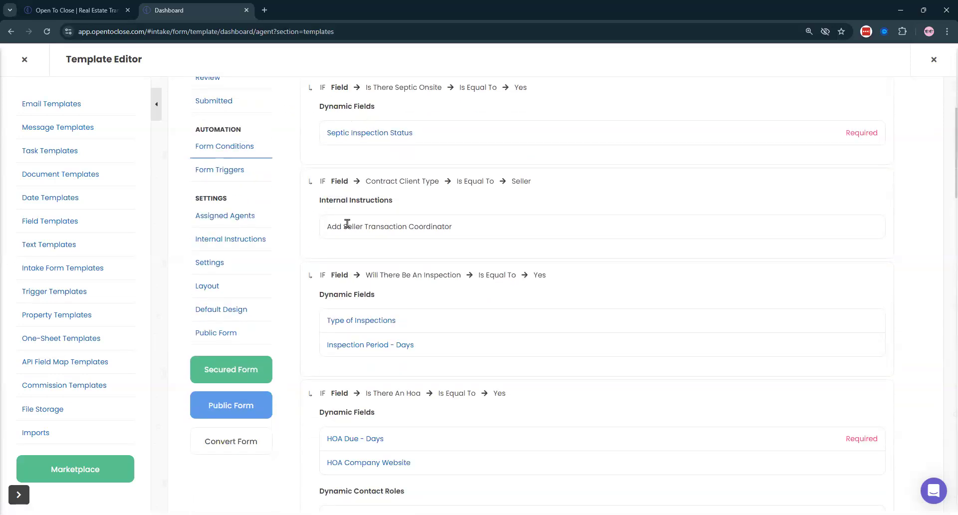
pyautogui.scroll(-4, 345, 222)
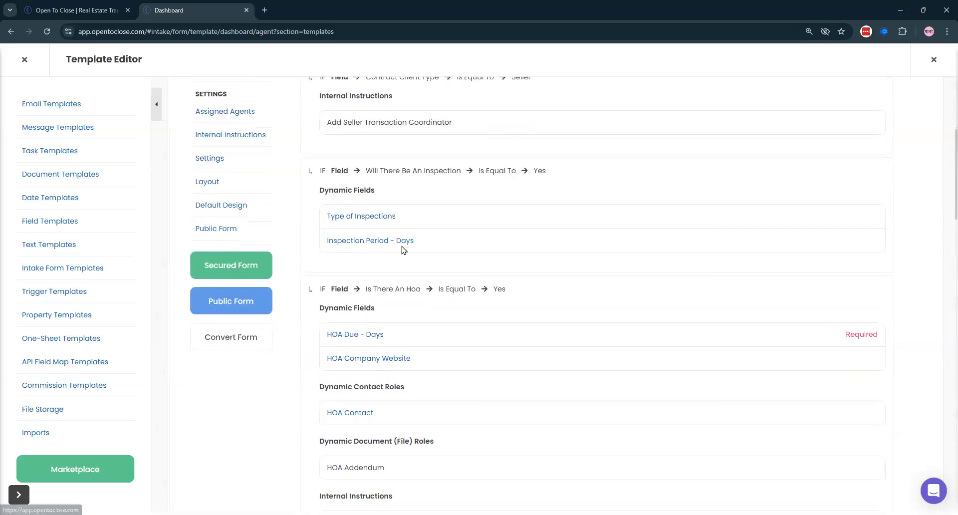
pyautogui.scroll(-1, 403, 250)
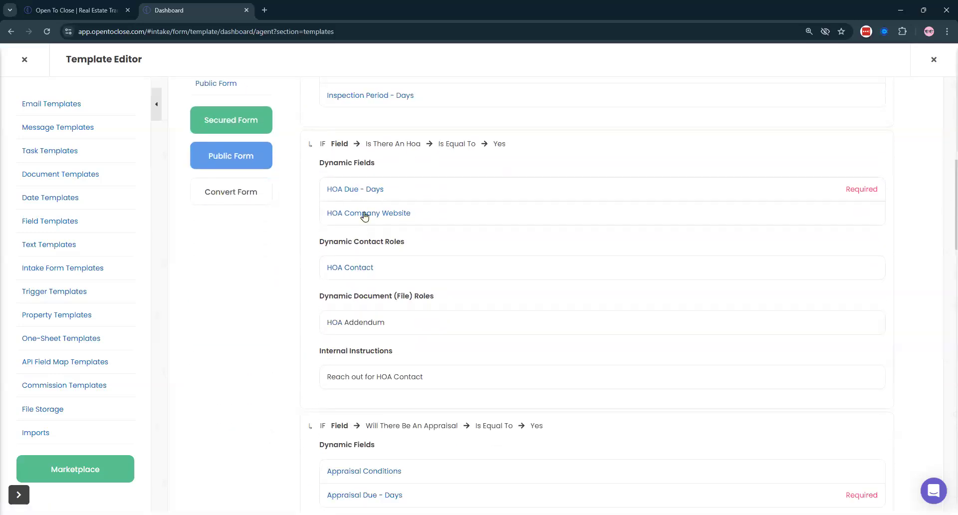
pyautogui.moveTo(313, 243); pyautogui.dragTo(412, 250)
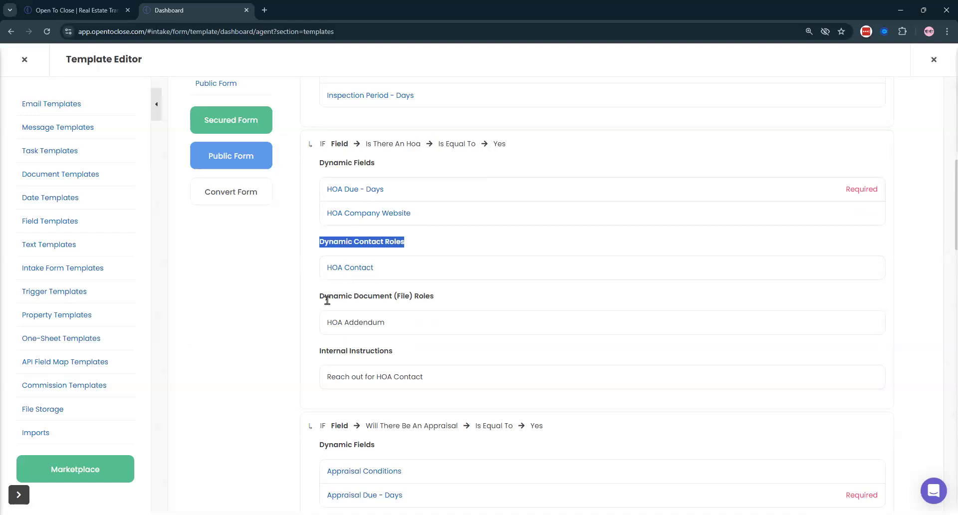
pyautogui.scroll(-1, 370, 288)
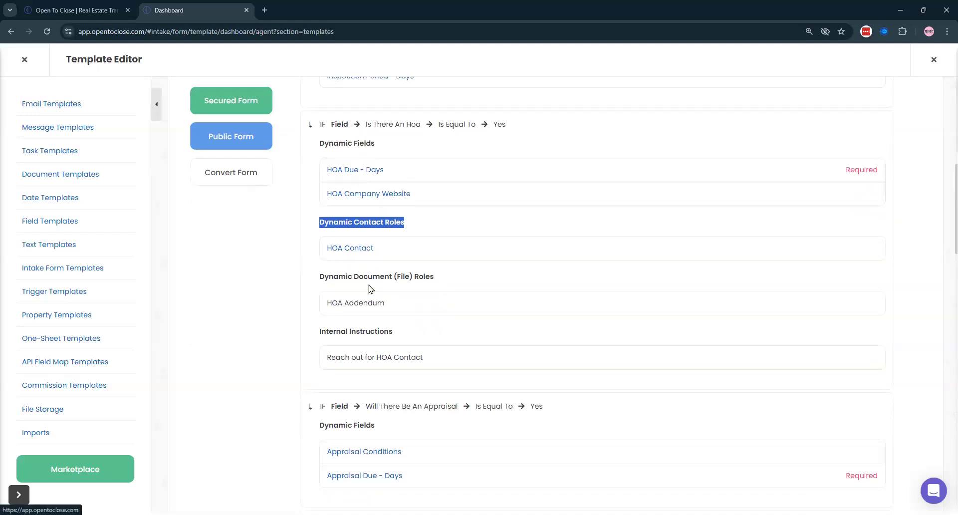
pyautogui.scroll(-8, 370, 288)
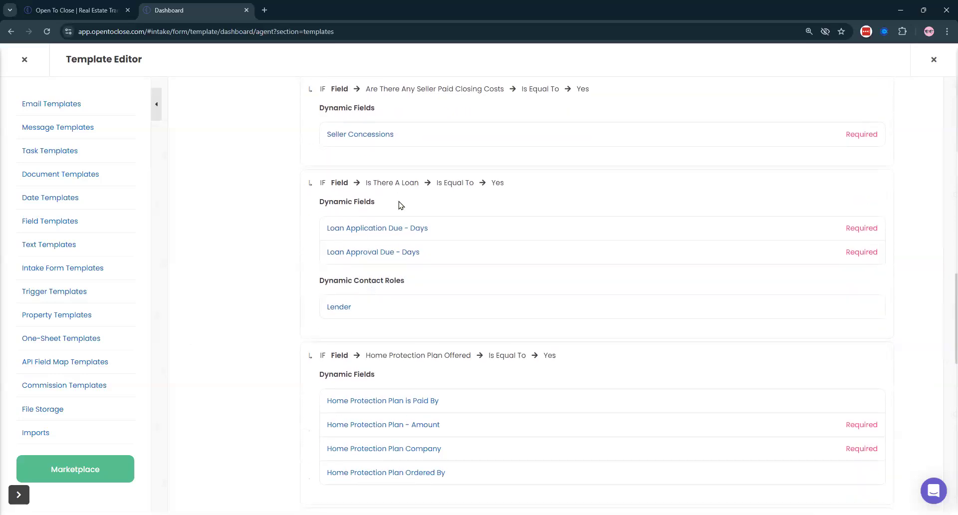
pyautogui.tripleClick(425, 281)
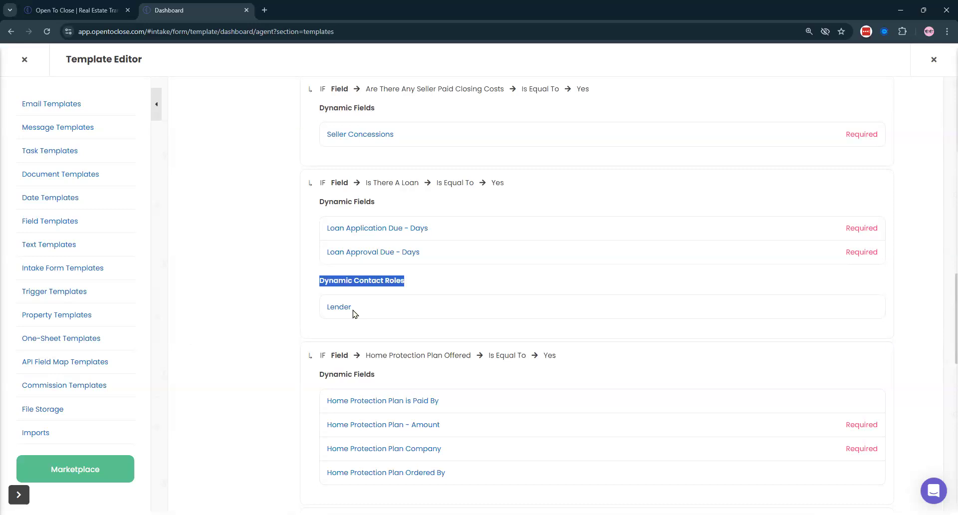
pyautogui.tripleClick(448, 176)
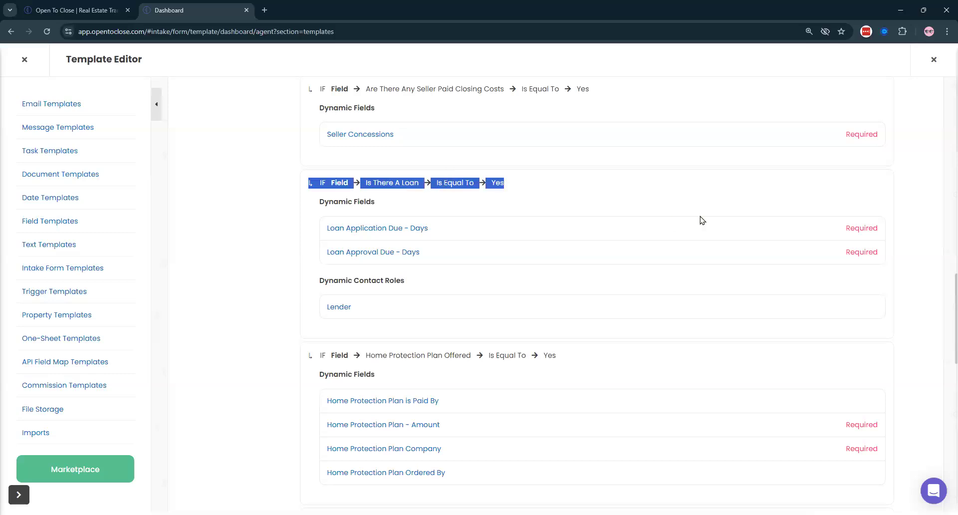
pyautogui.click(665, 197)
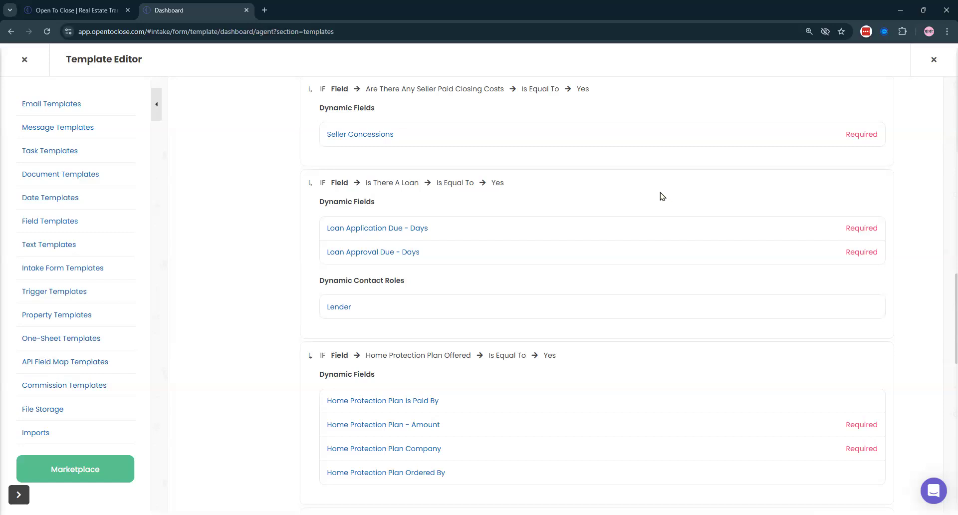
pyautogui.scroll(20, 658, 195)
pyautogui.click(228, 113)
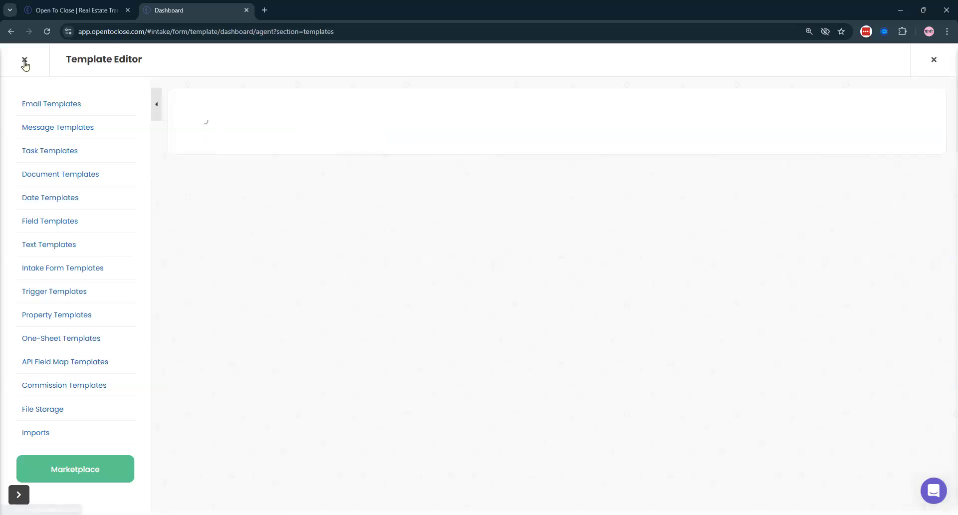
# - Return to the Dashboard and add the Property History widget
pyautogui.click(24, 59)
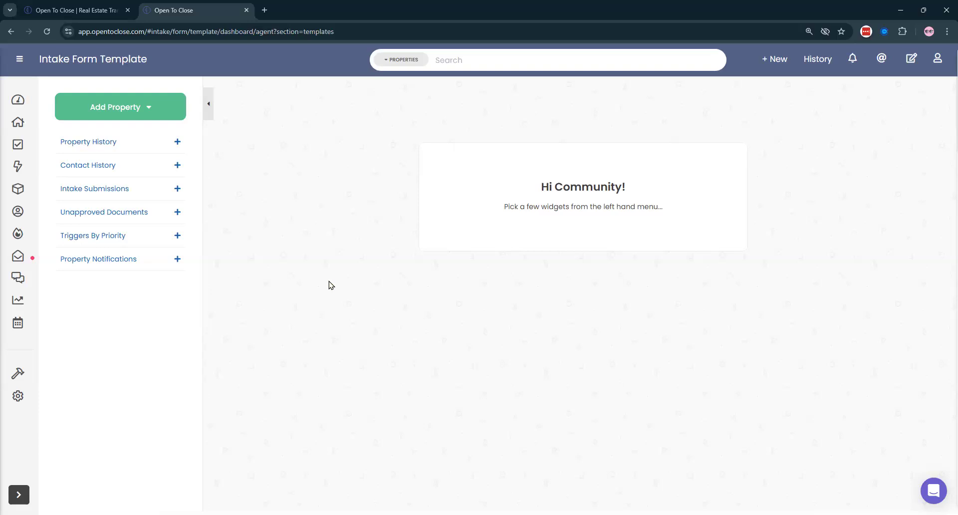
pyautogui.click(83, 143)
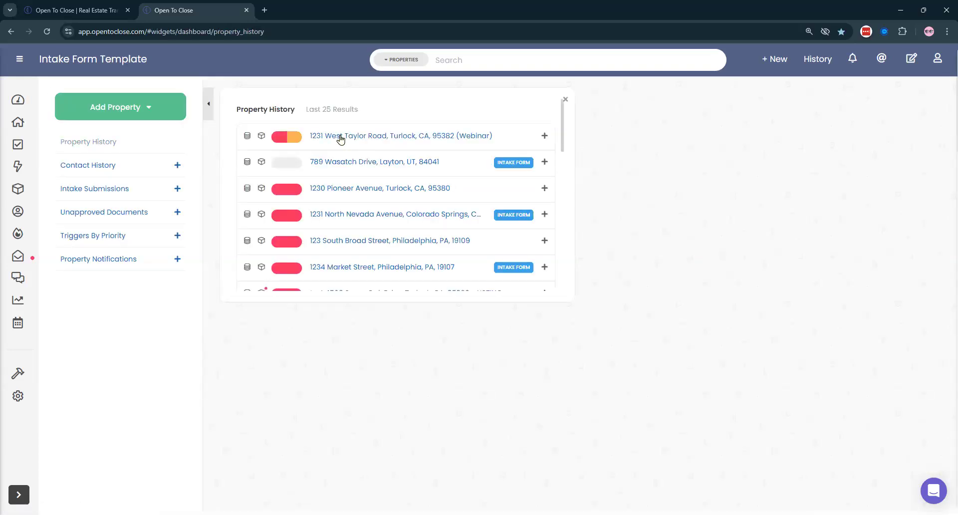
pyautogui.click(340, 137)
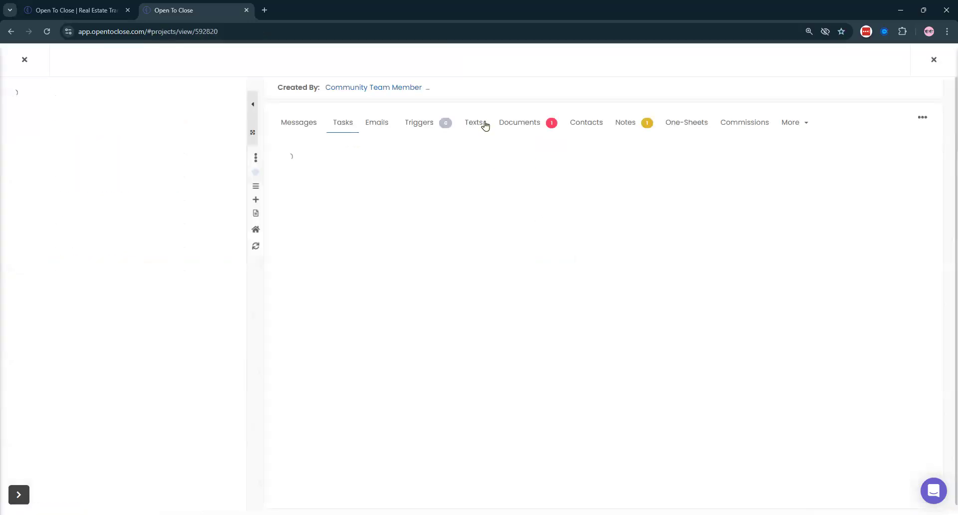
pyautogui.click(420, 129)
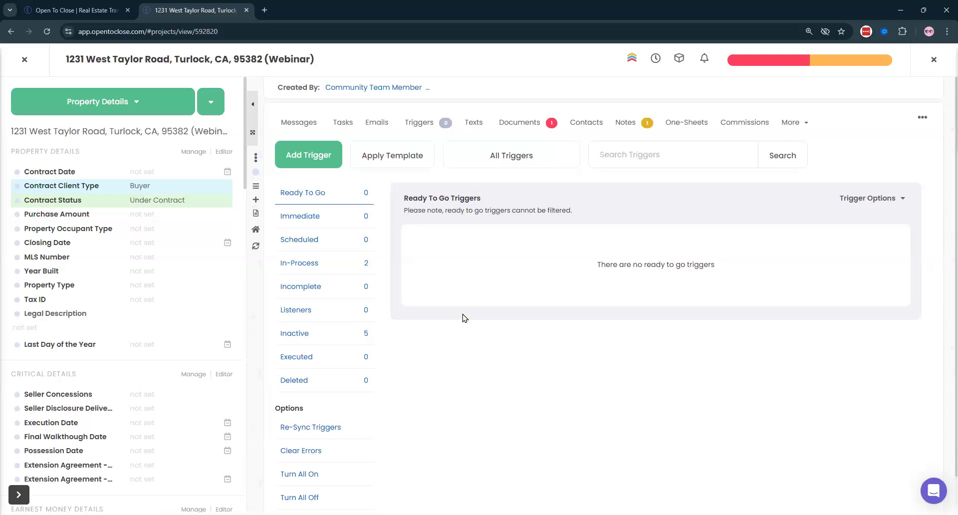
# - Open the In-Process triggers list and expand the Trigger Options details
pyautogui.click(311, 273)
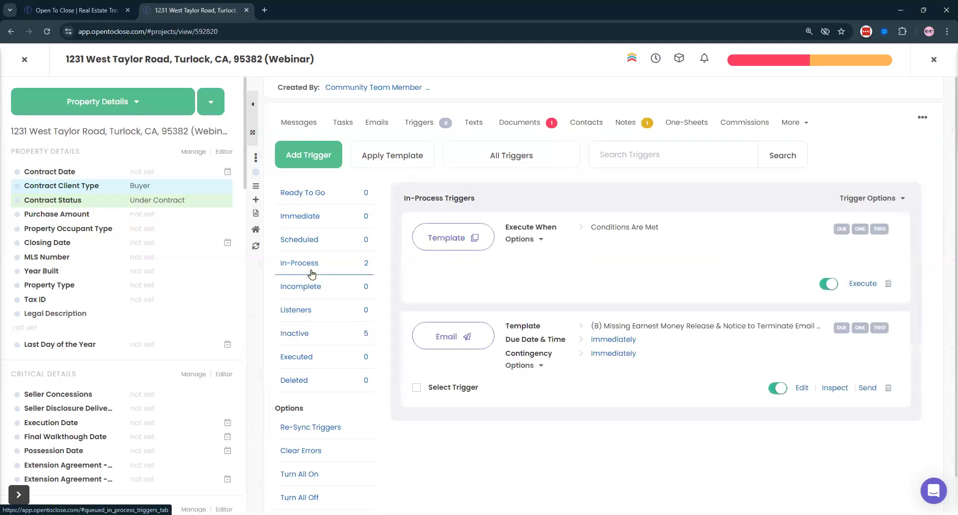
pyautogui.click(294, 194)
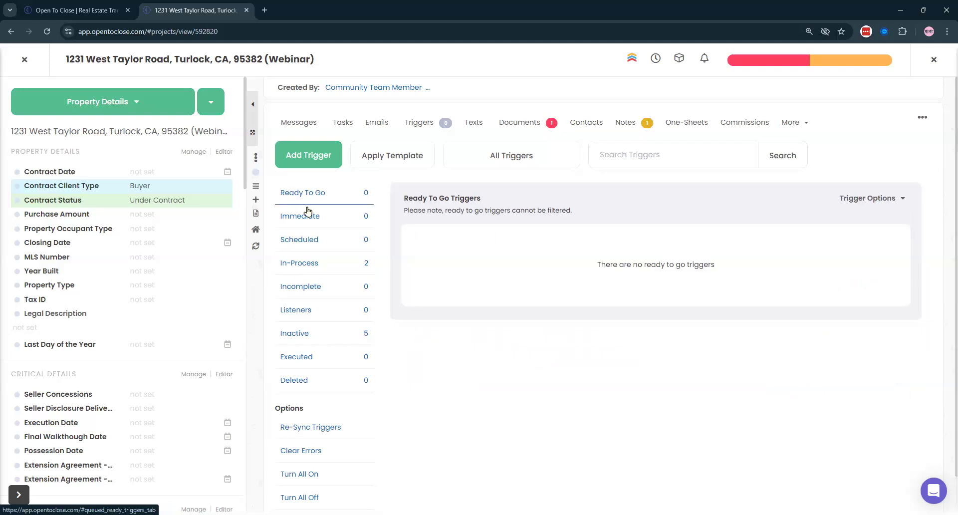
pyautogui.click(304, 263)
pyautogui.click(845, 200)
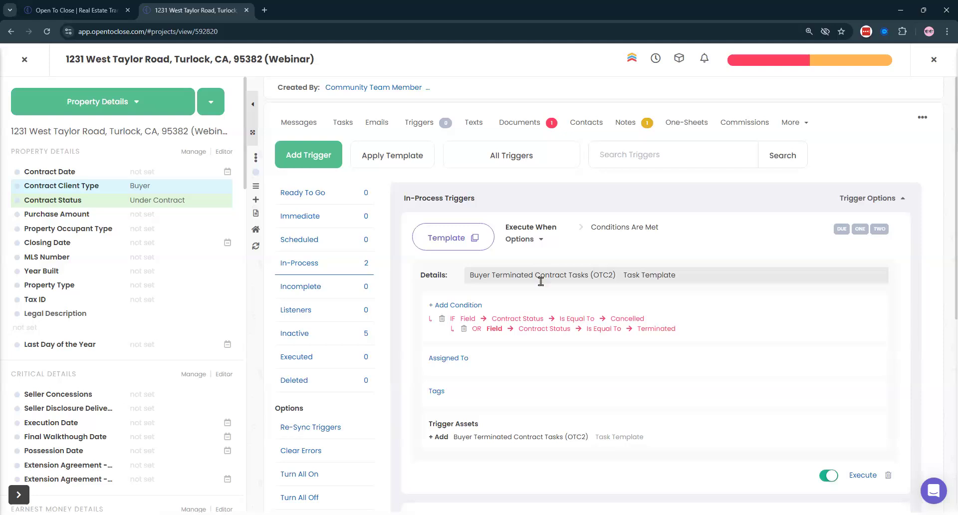
pyautogui.scroll(-1, 490, 280)
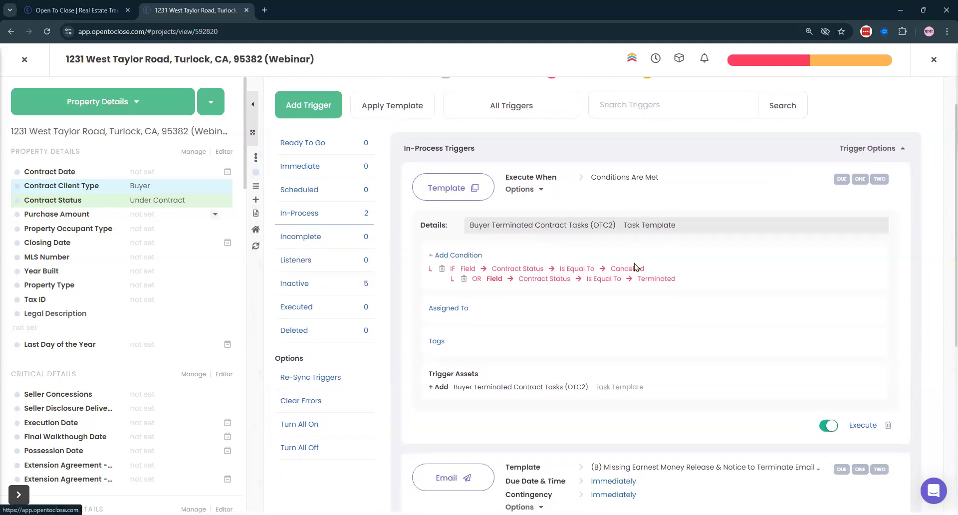
pyautogui.scroll(-6, 558, 290)
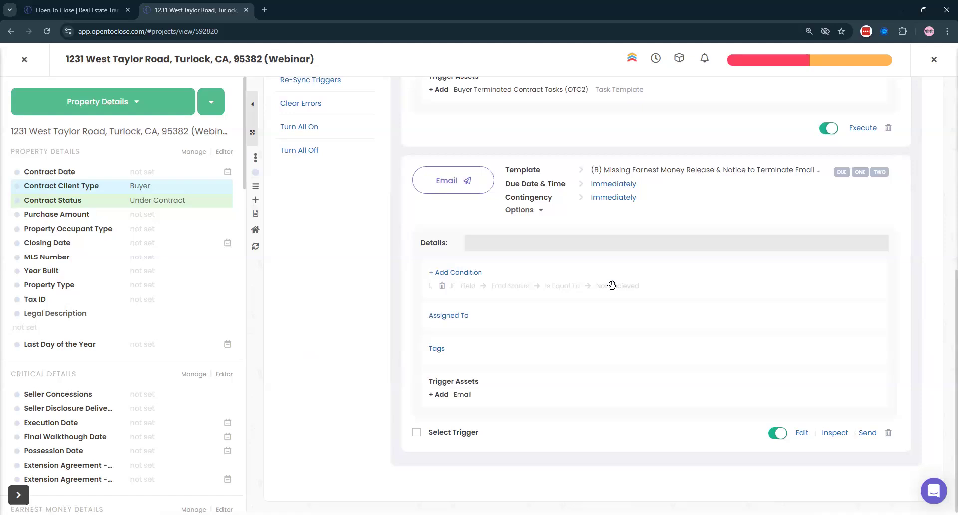
# - Review the Template and Email trigger conditions, including Missing Earnest Money Release needing EMD Status Not Received
pyautogui.click(770, 69)
pyautogui.click(670, 70)
pyautogui.scroll(7, 641, 303)
pyautogui.scroll(-5, 737, 333)
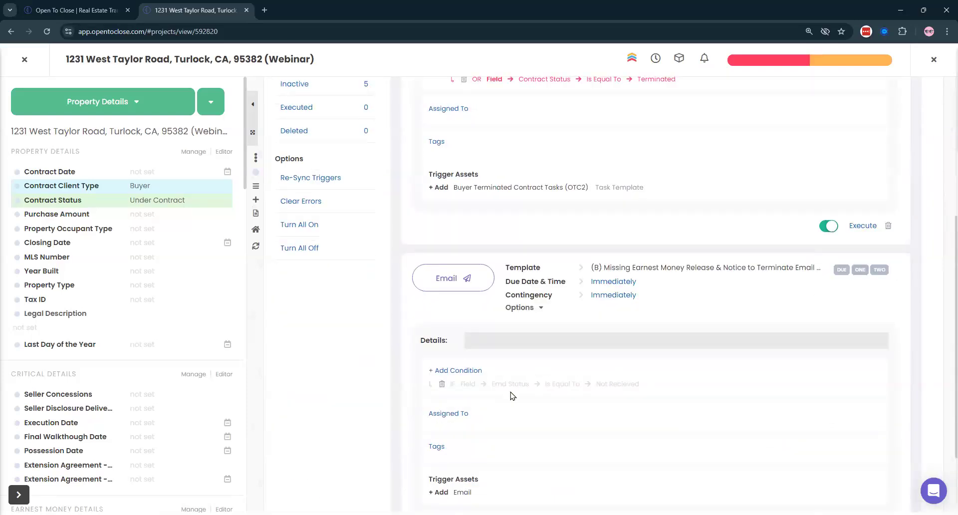
pyautogui.scroll(-6, 121, 264)
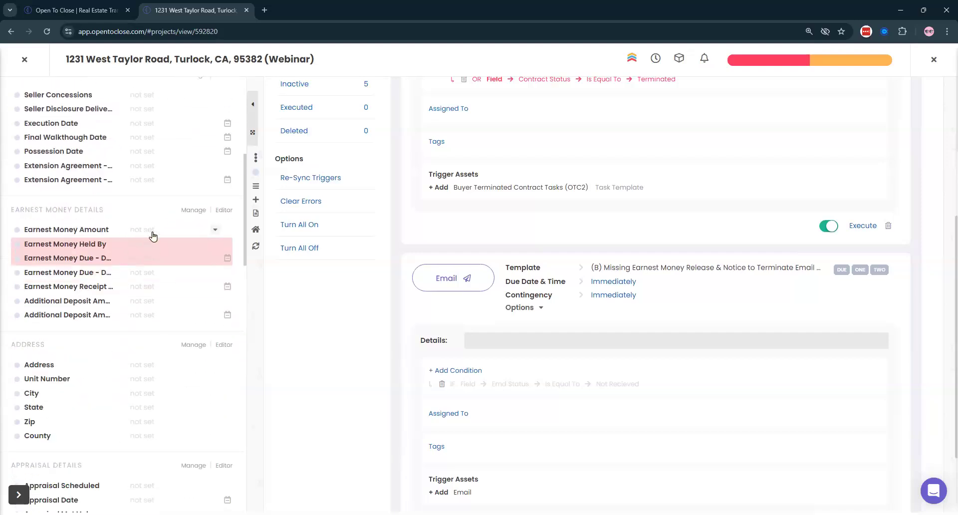
pyautogui.scroll(-2, 554, 319)
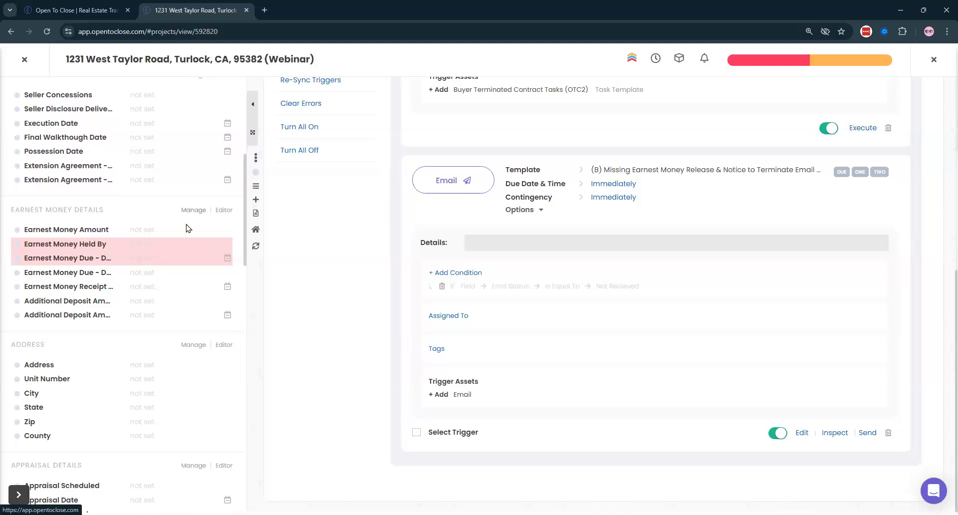
# - Add the EMD Status field to the property's displayed fields
pyautogui.click(193, 210)
pyautogui.scroll(-15, 320, 205)
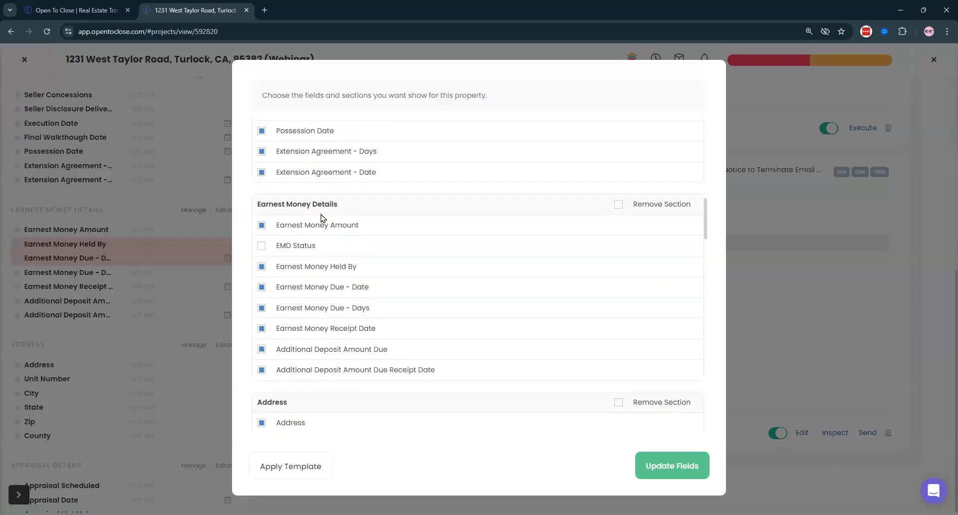
pyautogui.click(261, 245)
pyautogui.click(661, 476)
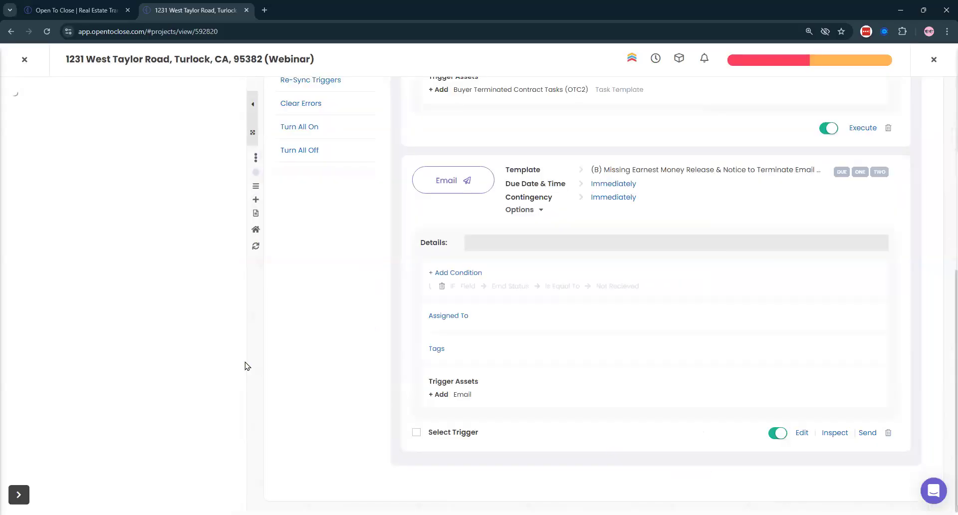
# - Set the property's EMD Status to Not Recieved
pyautogui.scroll(-6, 96, 220)
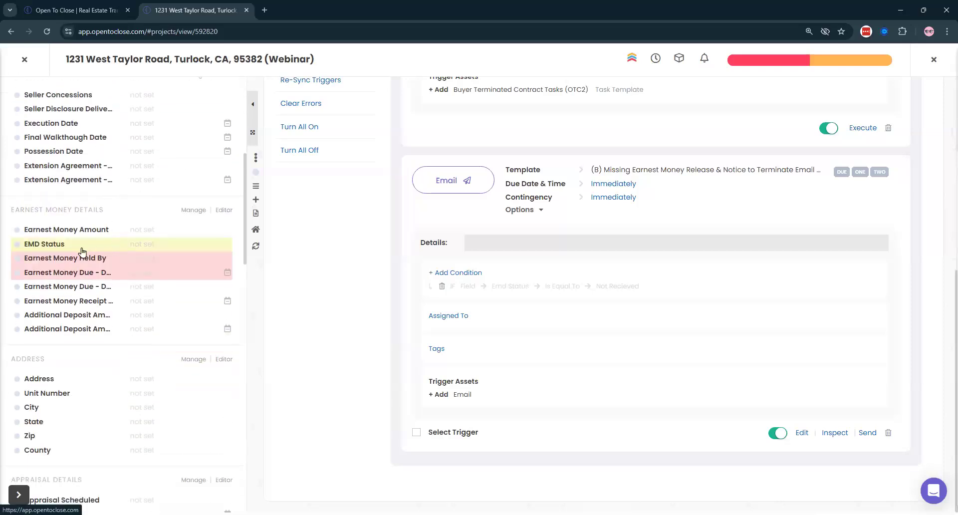
pyautogui.click(159, 245)
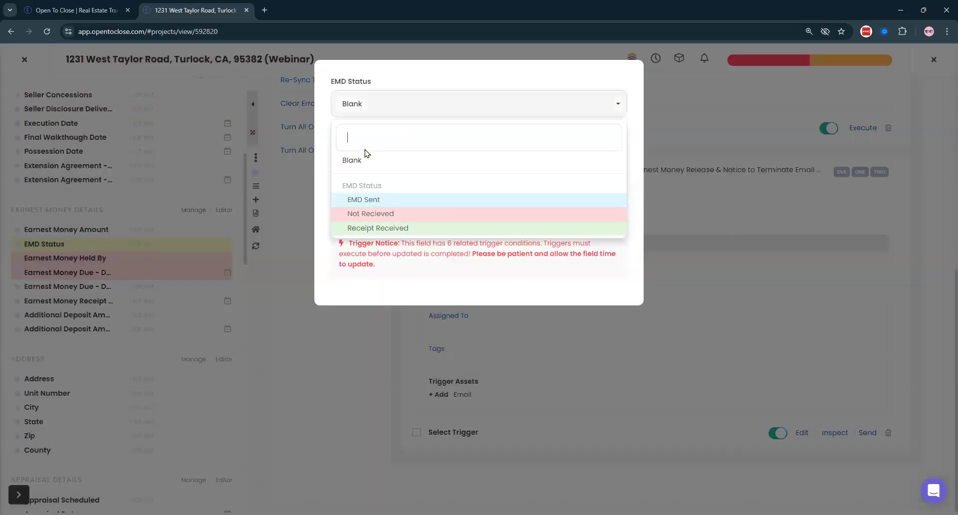
pyautogui.click(356, 215)
pyautogui.click(591, 216)
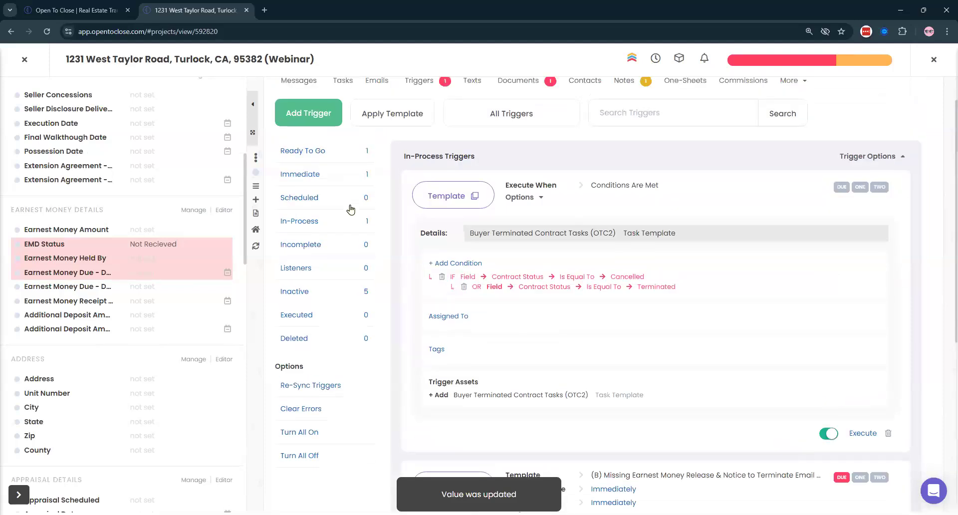
# - Reload the triggers and expand the Missing Earnest Money Release email trigger, now Ready To Go
pyautogui.scroll(1, 350, 209)
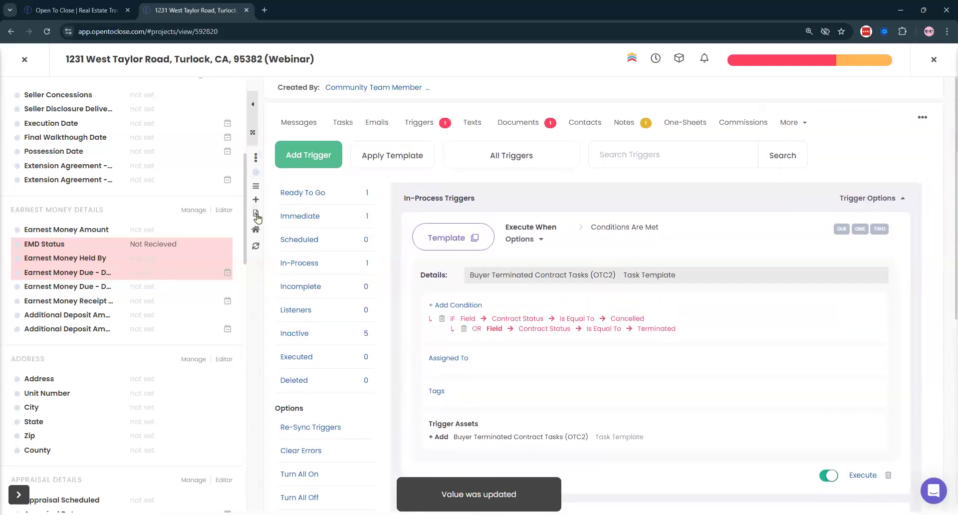
pyautogui.click(432, 126)
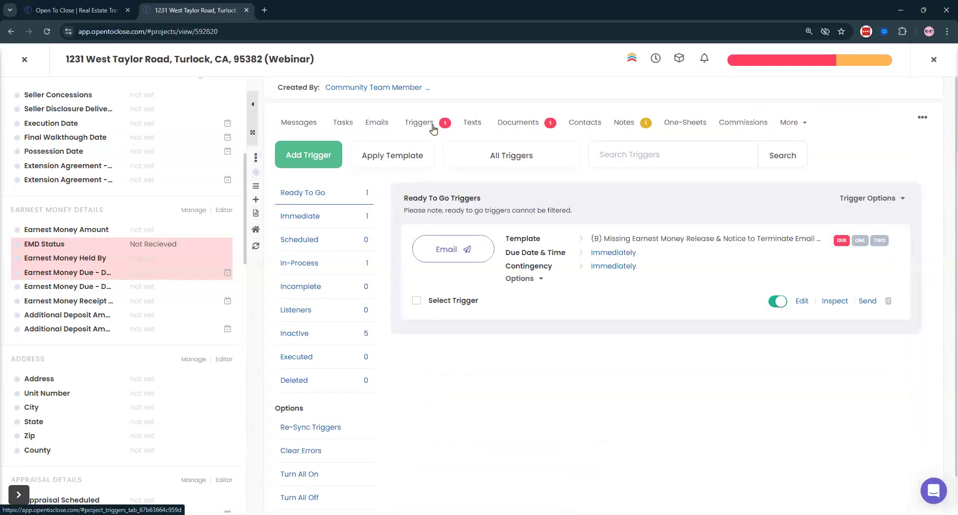
pyautogui.click(424, 126)
pyautogui.click(304, 263)
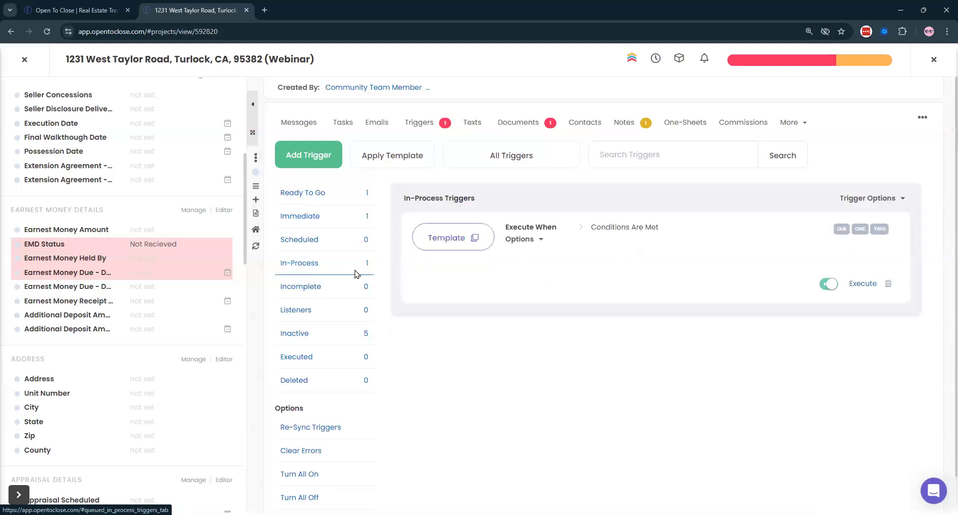
pyautogui.click(313, 195)
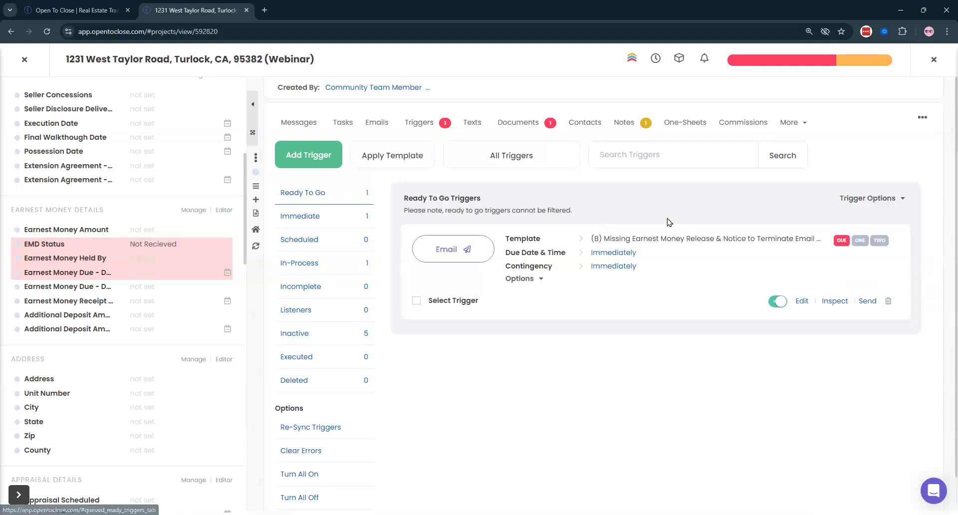
pyautogui.click(847, 202)
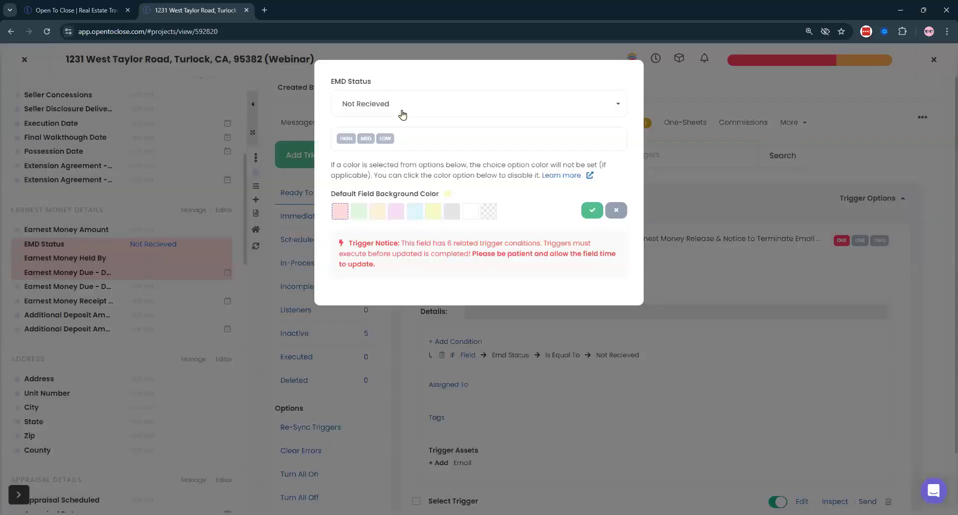
# - Change the EMD Status to Receipt Received
pyautogui.click(399, 111)
pyautogui.click(372, 227)
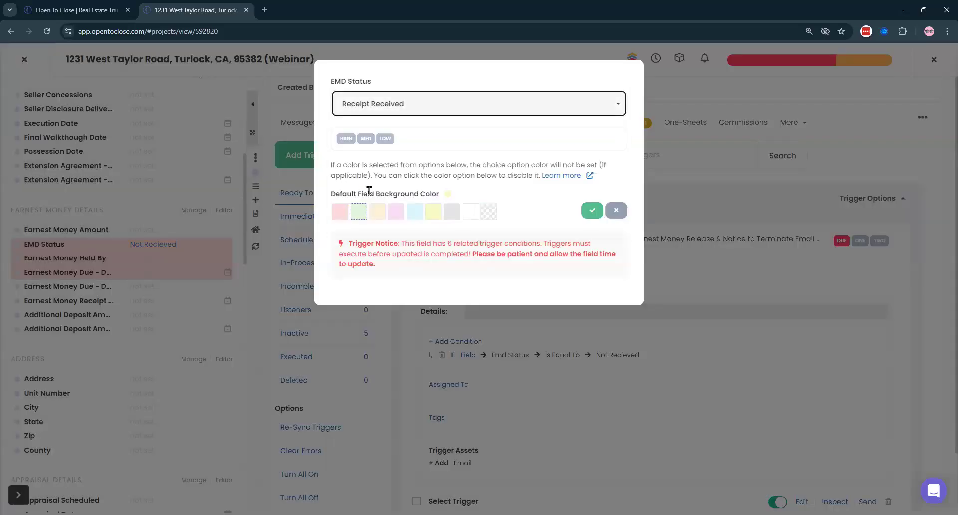
pyautogui.click(591, 214)
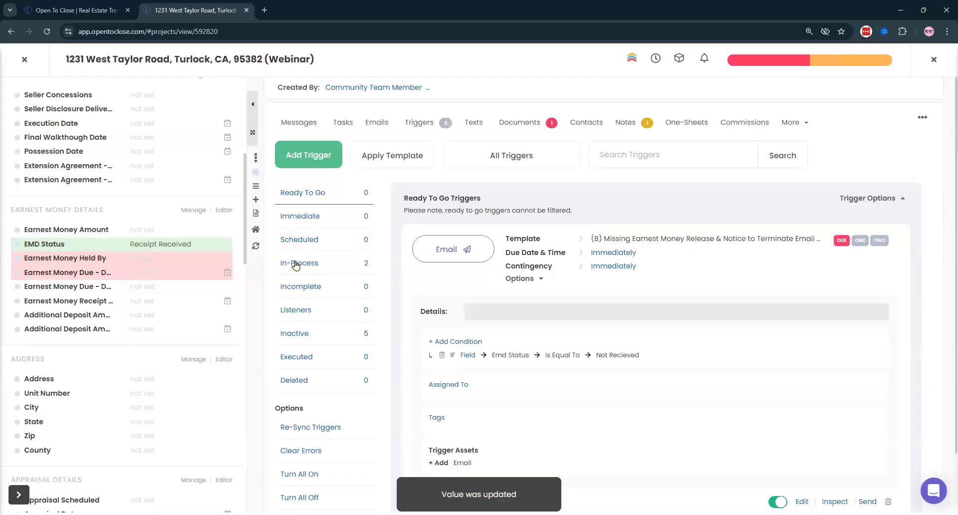
# - Review the expanded In-Process triggers, then open the property's trigger priorities overview
pyautogui.click(296, 264)
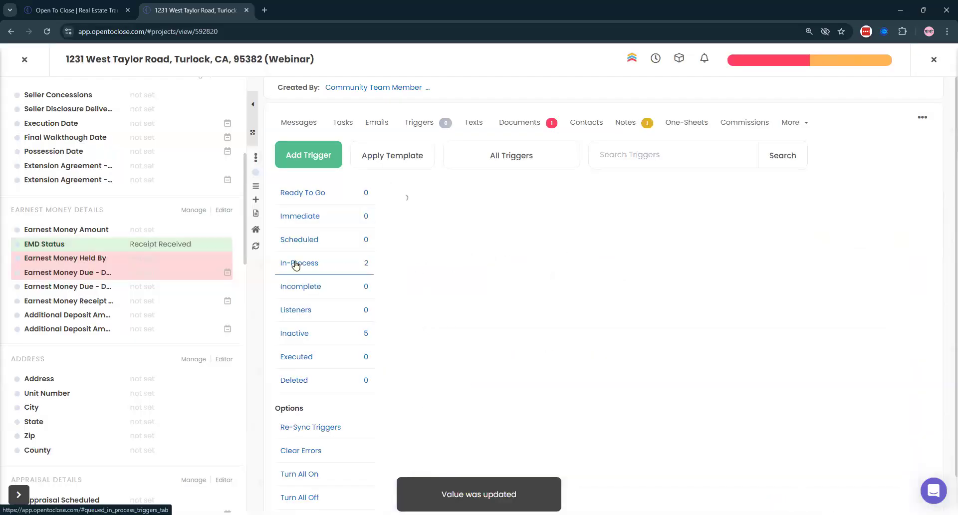
pyautogui.click(861, 202)
pyautogui.scroll(-6, 538, 286)
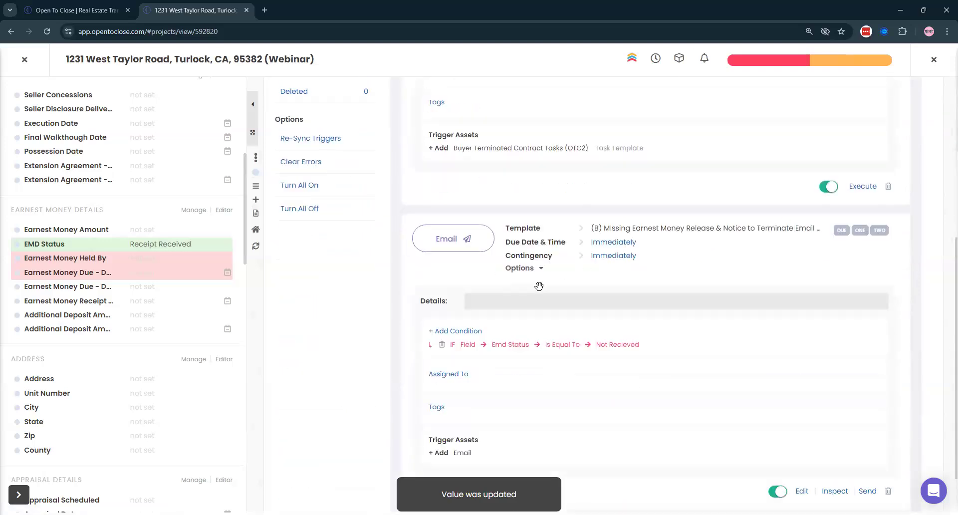
pyautogui.scroll(-2, 539, 286)
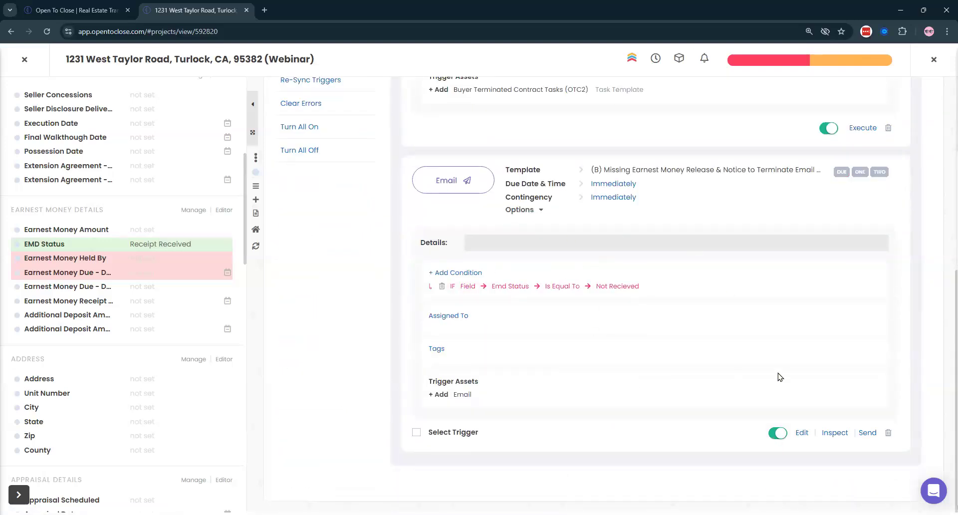
pyautogui.scroll(8, 592, 282)
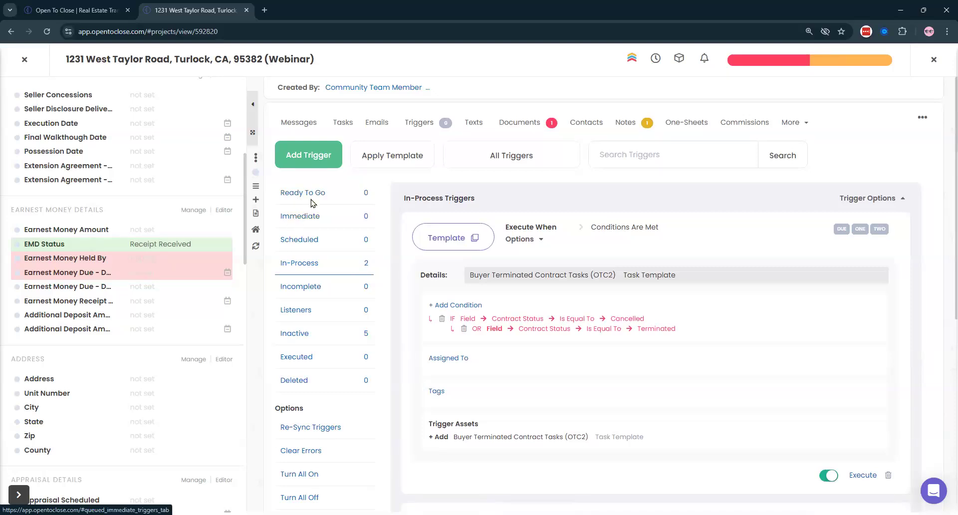
pyautogui.click(330, 134)
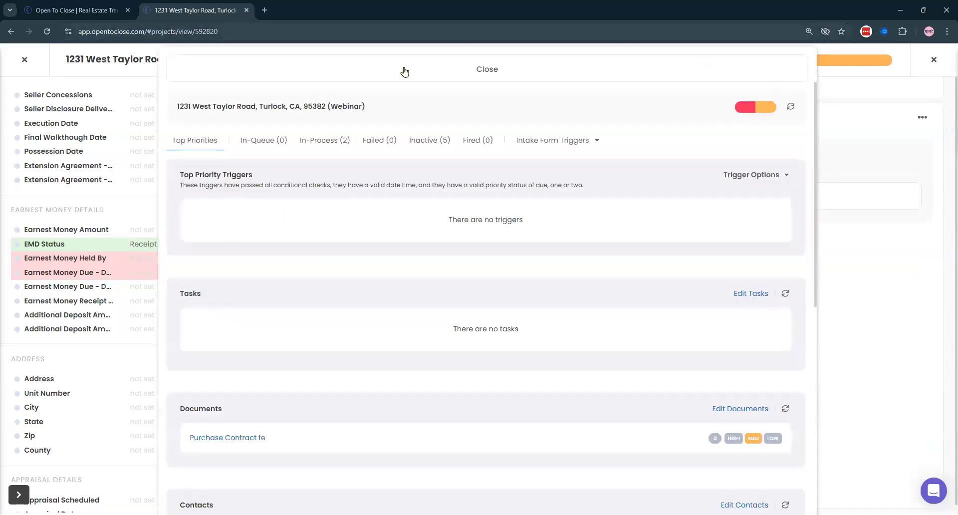
# - Close the trigger panel and property, then browse Task Templates in the Template Editor
pyautogui.click(402, 70)
pyautogui.click(31, 56)
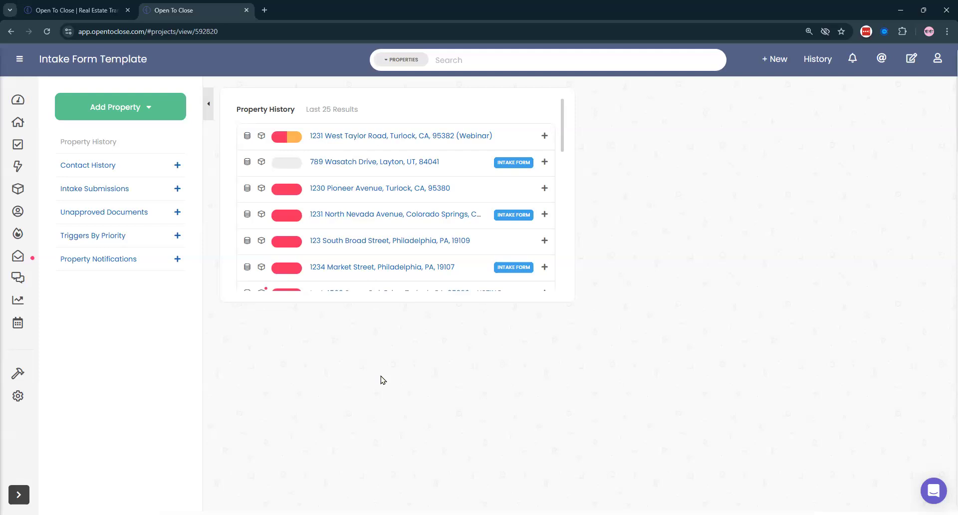
pyautogui.moveTo(16, 375)
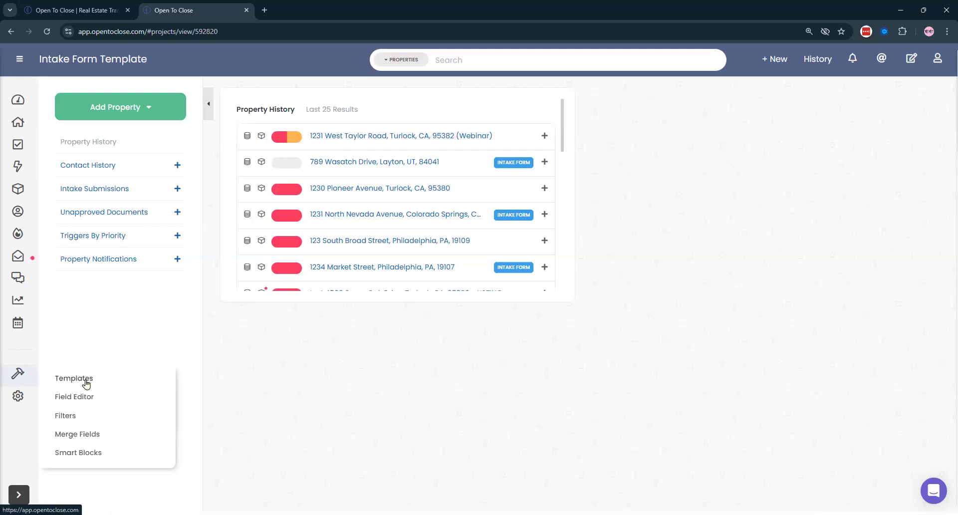
pyautogui.click(85, 384)
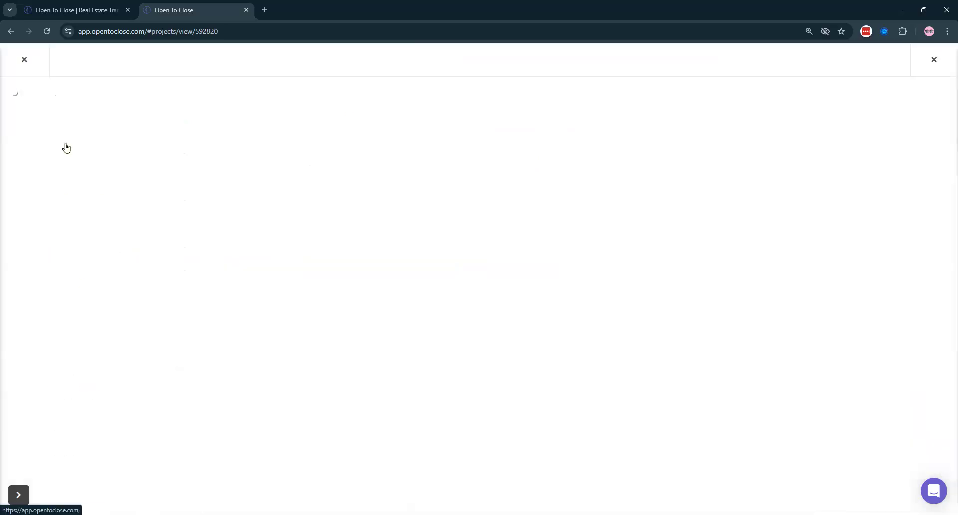
pyautogui.scroll(-6, 504, 212)
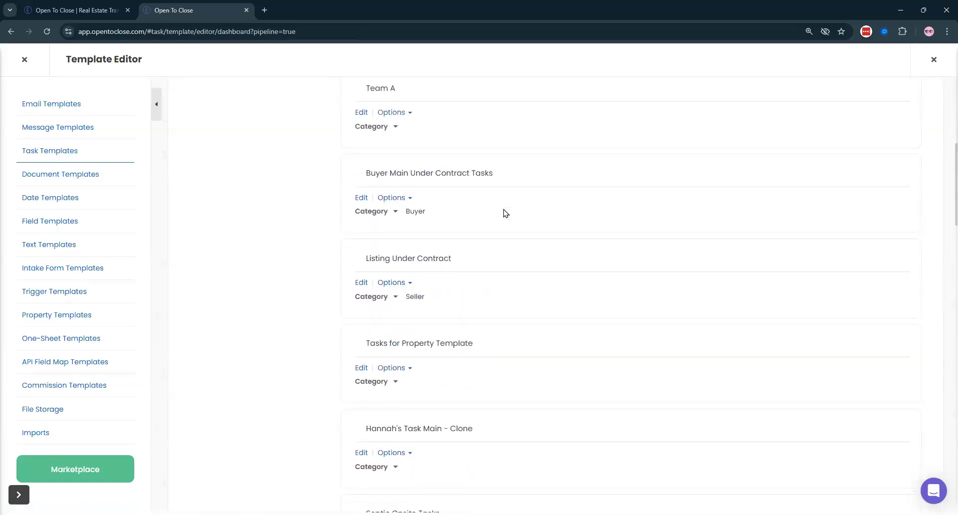
# - Open the Buyer Main Under Contract Tasks template and log in on a second tab
pyautogui.click(362, 197)
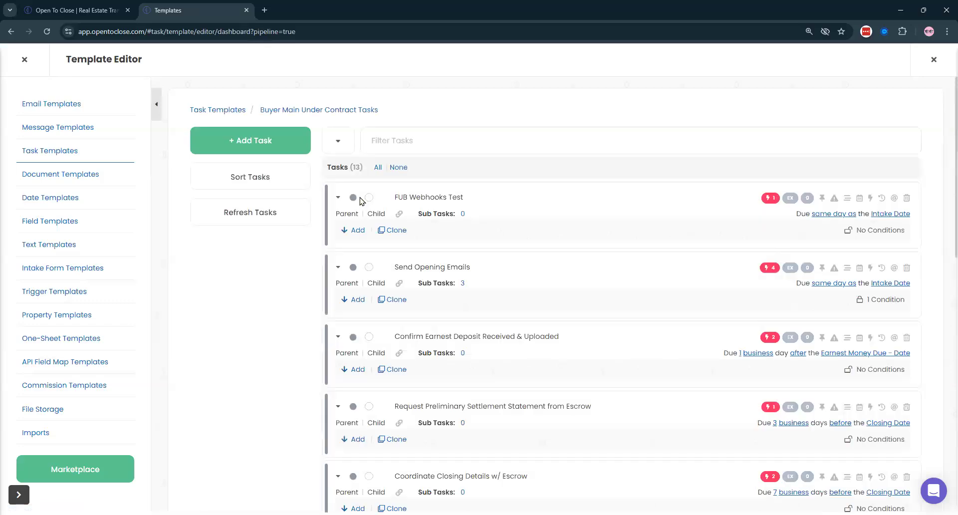
pyautogui.scroll(-10, 731, 297)
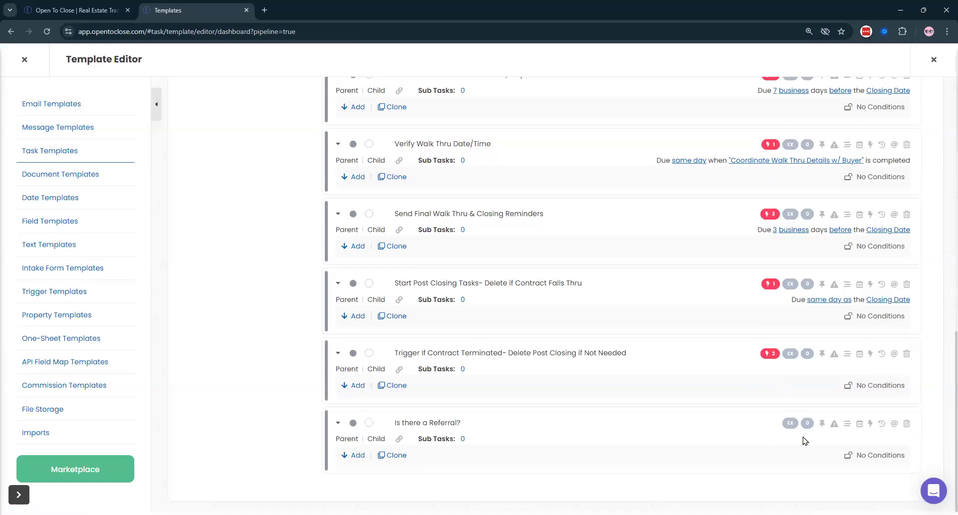
pyautogui.scroll(15, 828, 309)
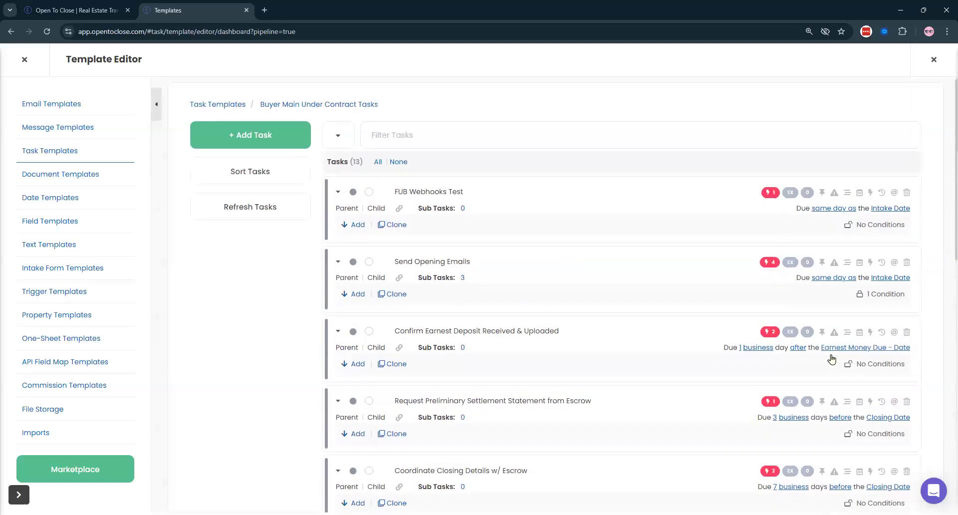
pyautogui.click(42, 11)
pyautogui.click(775, 65)
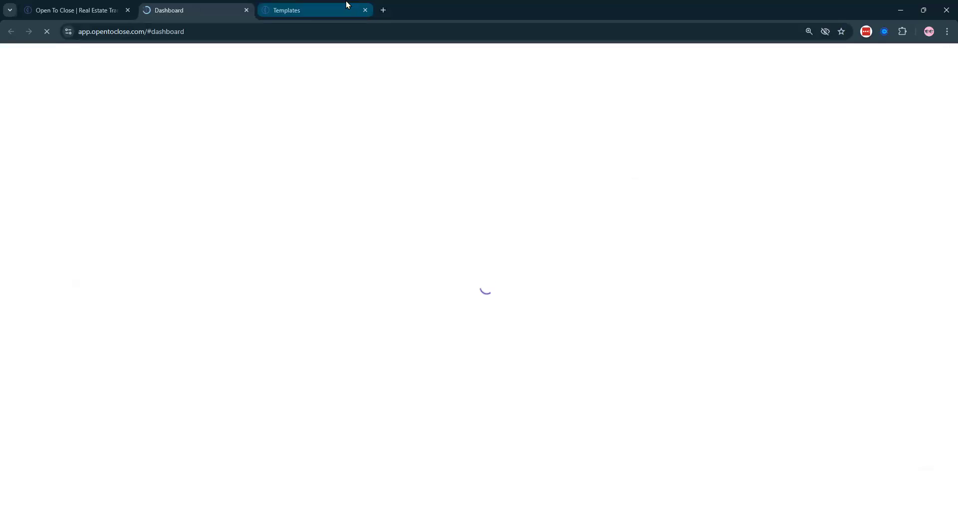
pyautogui.click(348, 6)
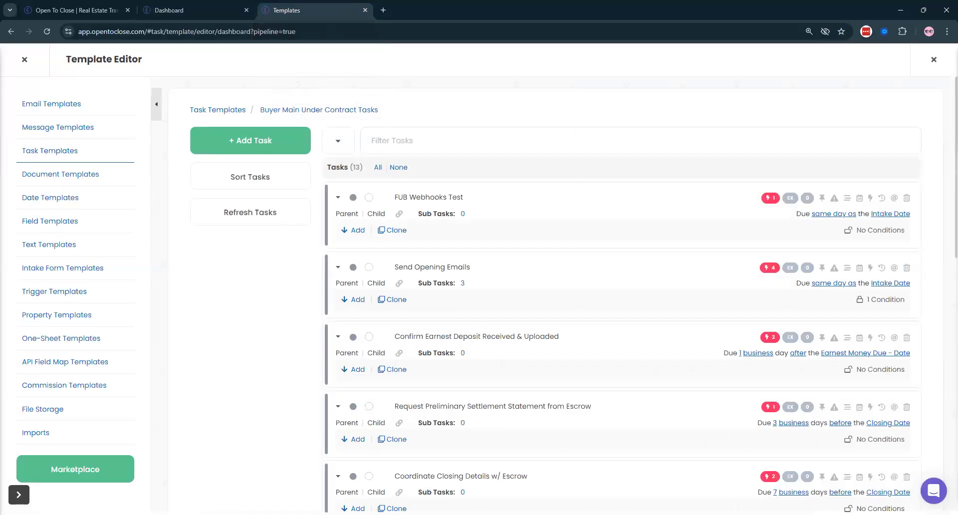
pyautogui.click(182, 7)
# - In the new tab, open the Buyer Main Under Contract - Email TRIGGERS (OTC2) trigger template
pyautogui.moveTo(44, 376)
pyautogui.click(38, 393)
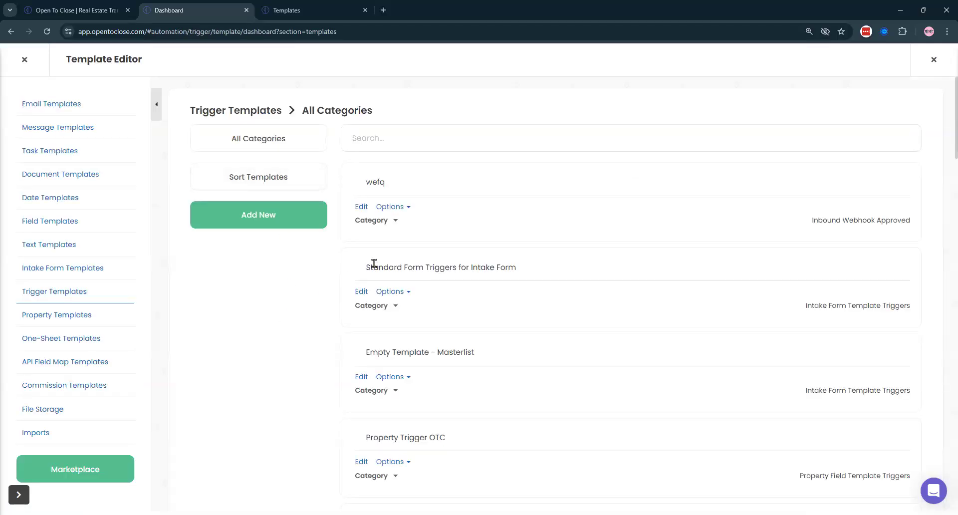
pyautogui.scroll(-8, 492, 292)
pyautogui.scroll(-7, 488, 293)
pyautogui.scroll(-7, 489, 286)
pyautogui.scroll(-7, 490, 290)
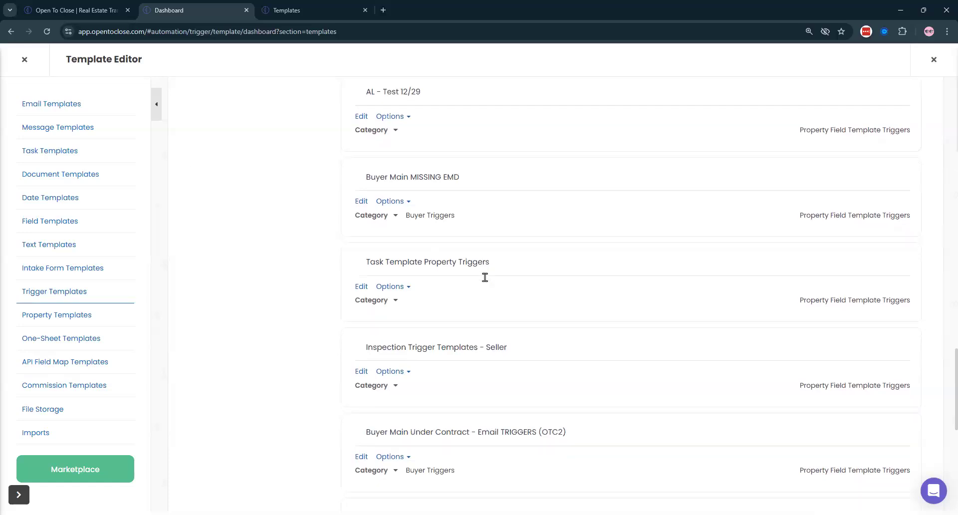
pyautogui.scroll(-3, 484, 276)
pyautogui.scroll(-1, 501, 290)
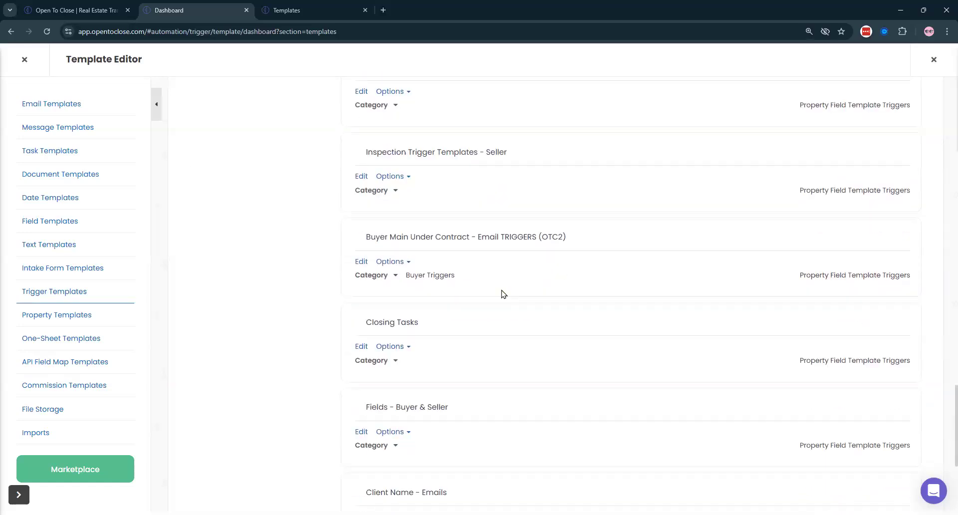
pyautogui.click(359, 262)
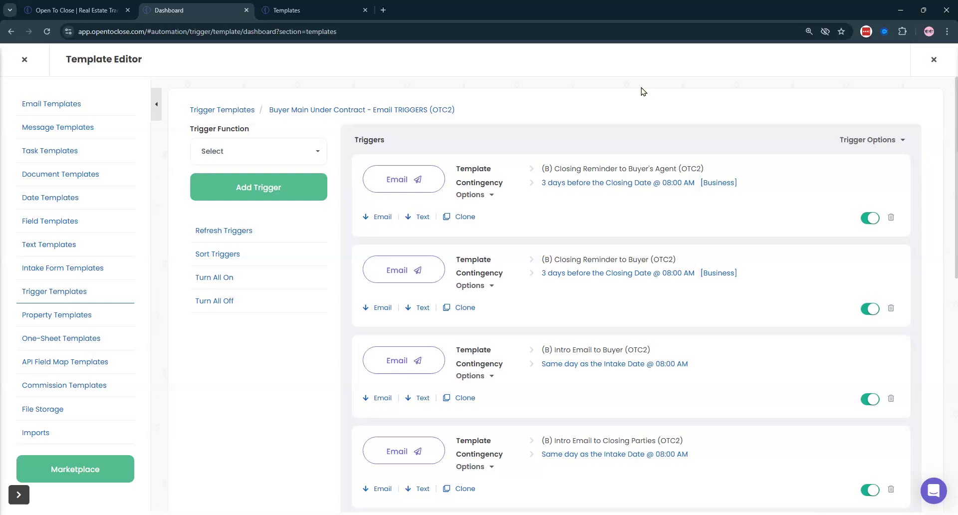
# - Return to the Buyer Main Under Contract Tasks template tab showing its 13 tasks
pyautogui.click(330, 7)
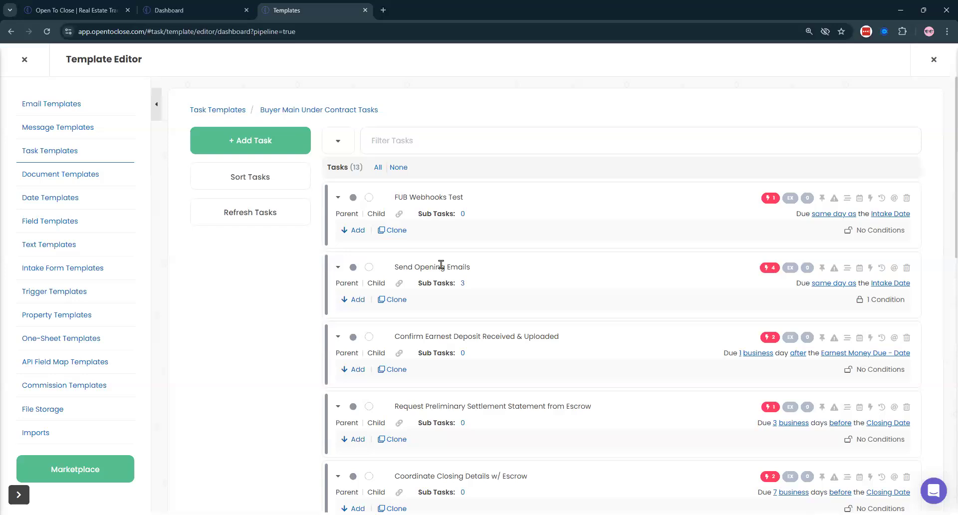
# - Compare Send Opening Emails' four triggers with the Email TRIGGERS (OTC2) template
pyautogui.click(769, 268)
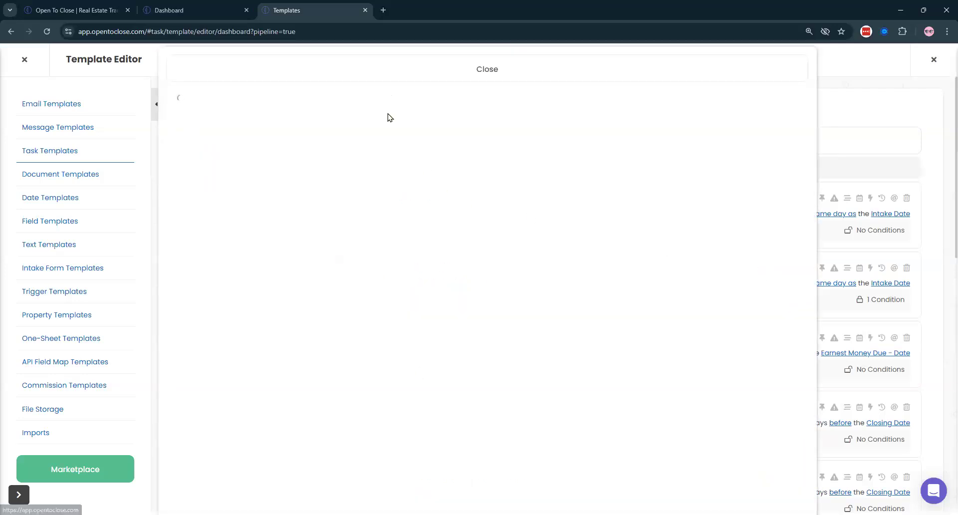
pyautogui.scroll(-1, 406, 256)
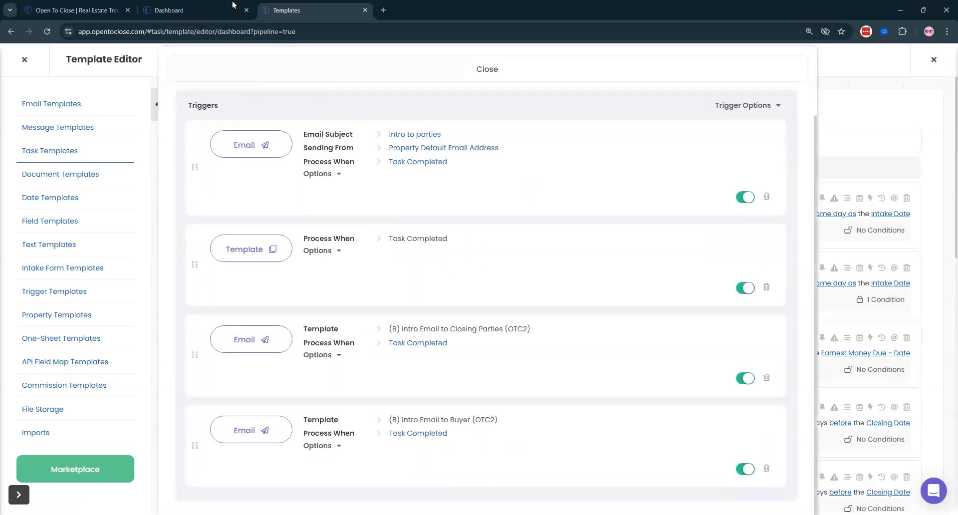
pyautogui.click(210, 6)
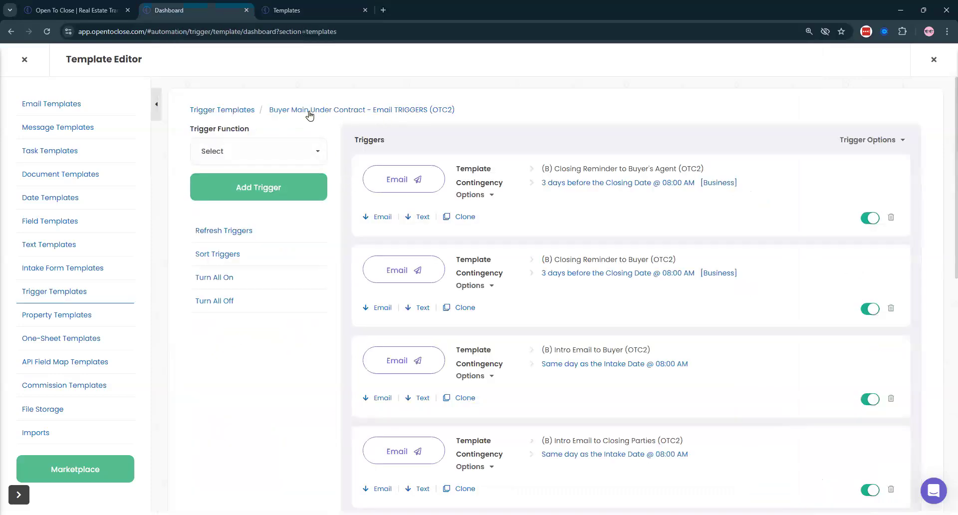
pyautogui.scroll(-2, 609, 297)
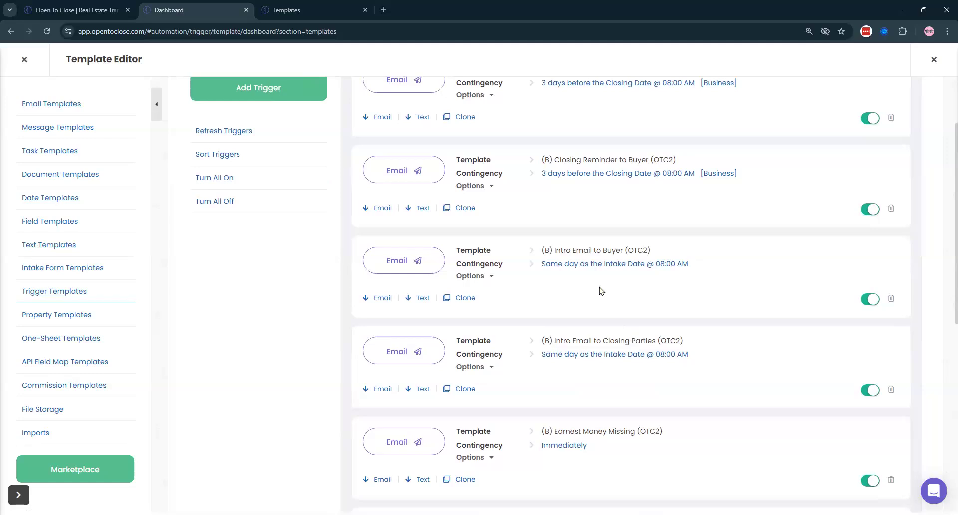
pyautogui.scroll(-5, 592, 320)
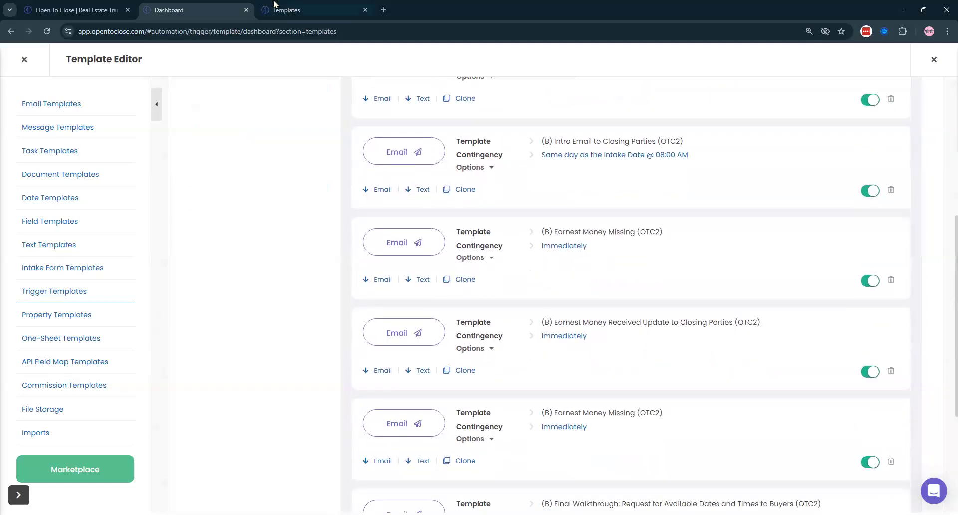
pyautogui.click(272, 9)
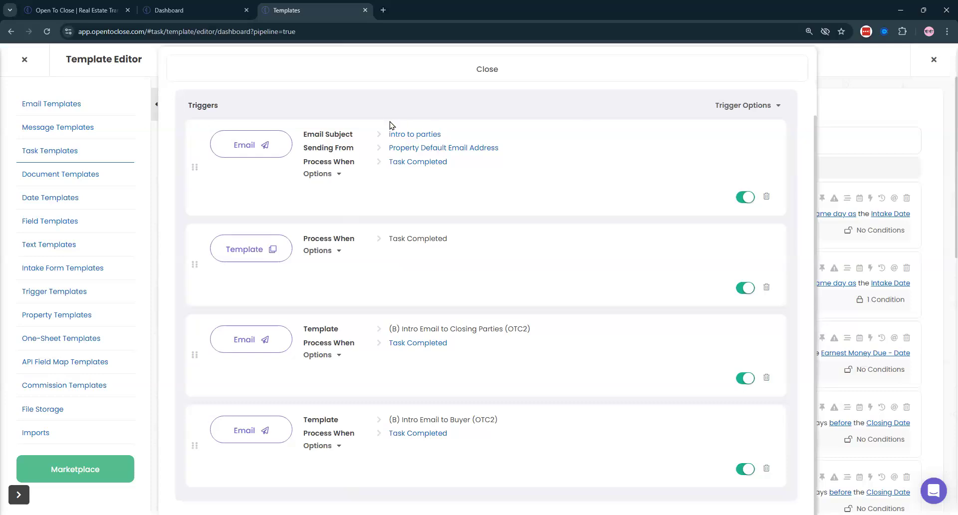
# - Delete the intro to parties Email trigger and expand the remaining triggers' details
pyautogui.click(766, 196)
pyautogui.click(508, 323)
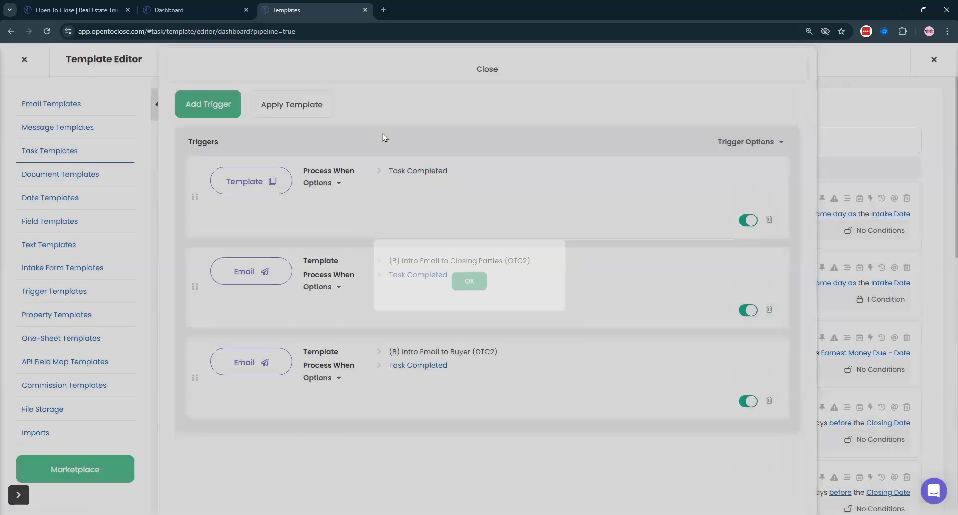
pyautogui.click(736, 143)
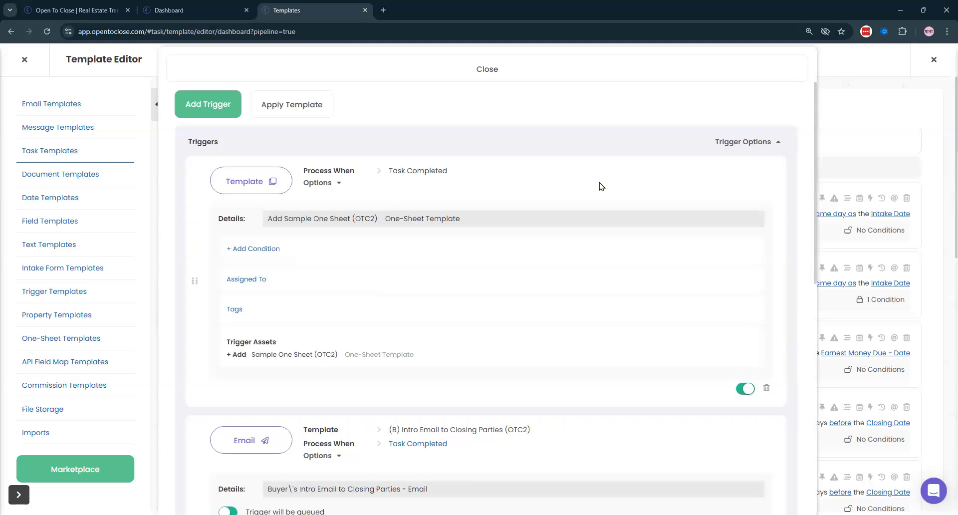
pyautogui.scroll(-4, 429, 268)
pyautogui.scroll(-1, 458, 305)
pyautogui.scroll(-3, 462, 312)
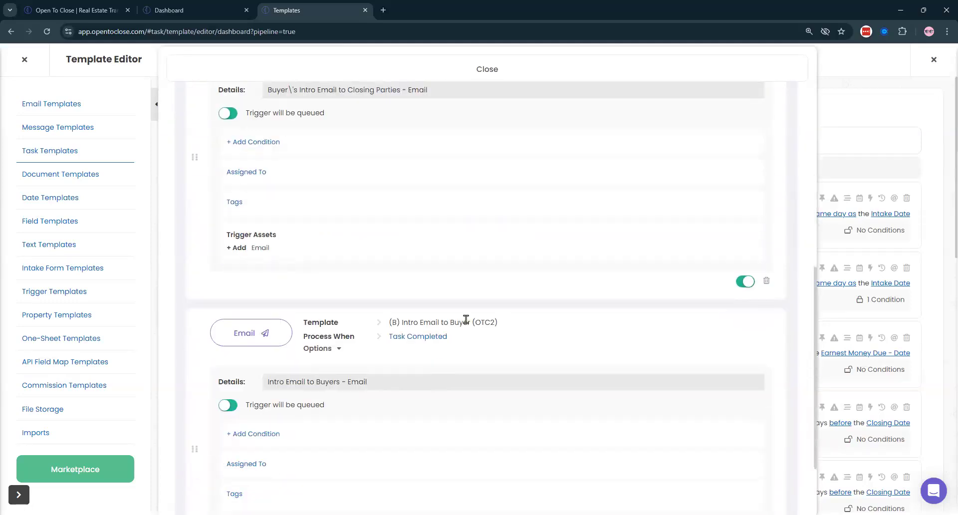
pyautogui.scroll(4, 379, 192)
# - Go back to the Email TRIGGERS (OTC2) trigger template
pyautogui.hotkey('ctrl', 'shift', 'Tab')
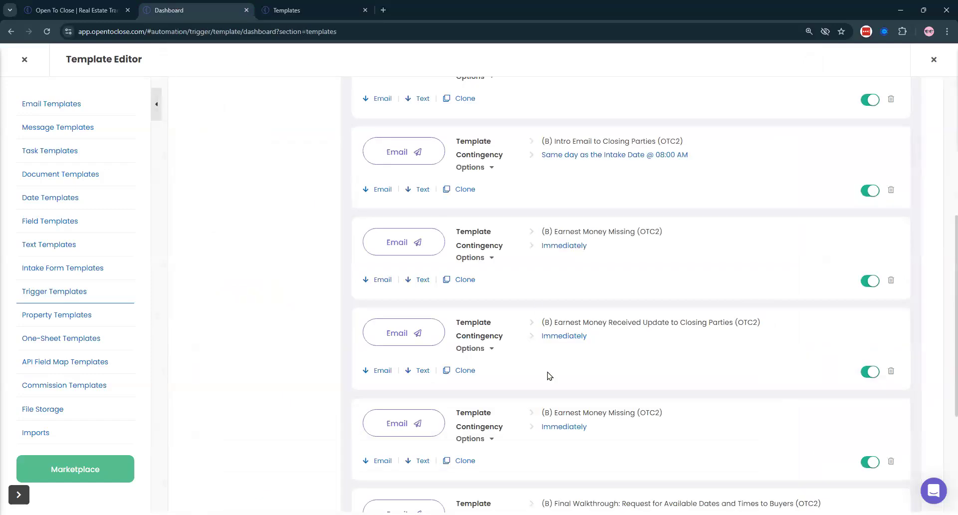
pyautogui.scroll(3, 547, 376)
pyautogui.scroll(3, 843, 239)
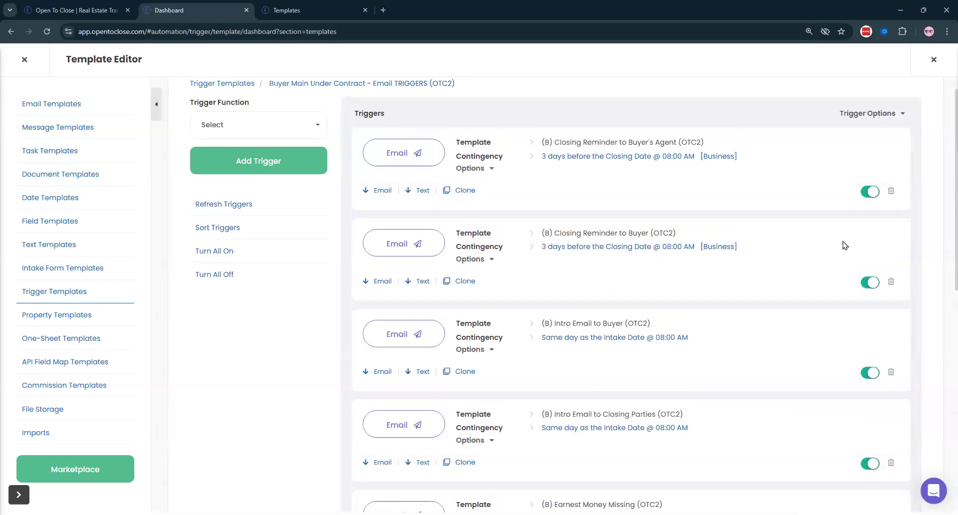
# - Expand all triggers in the email trigger template and review their conditions
pyautogui.click(876, 142)
pyautogui.scroll(-7, 876, 142)
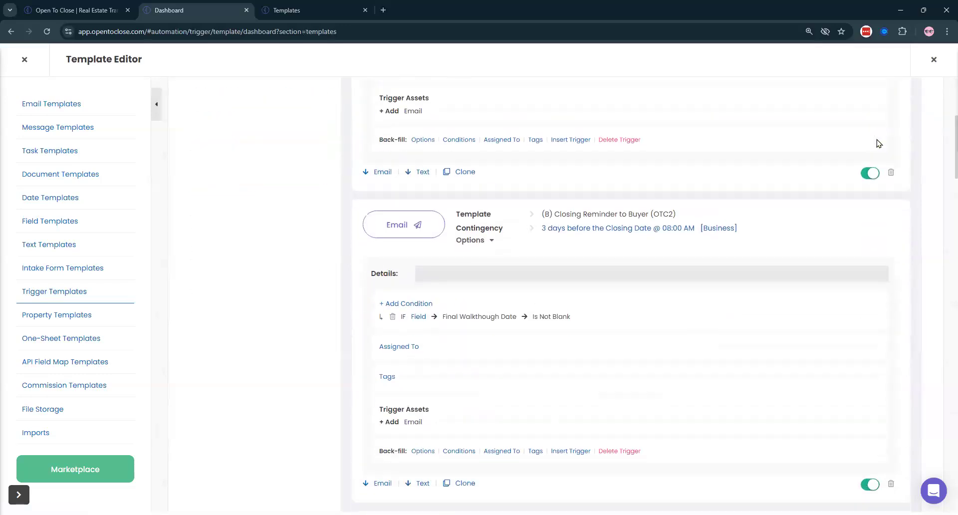
pyautogui.scroll(-8, 696, 230)
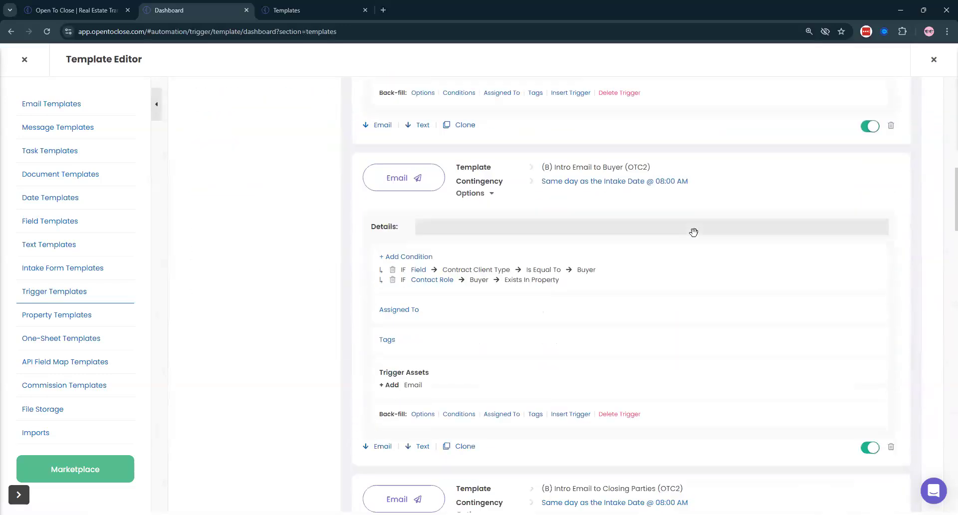
pyautogui.scroll(1, 696, 235)
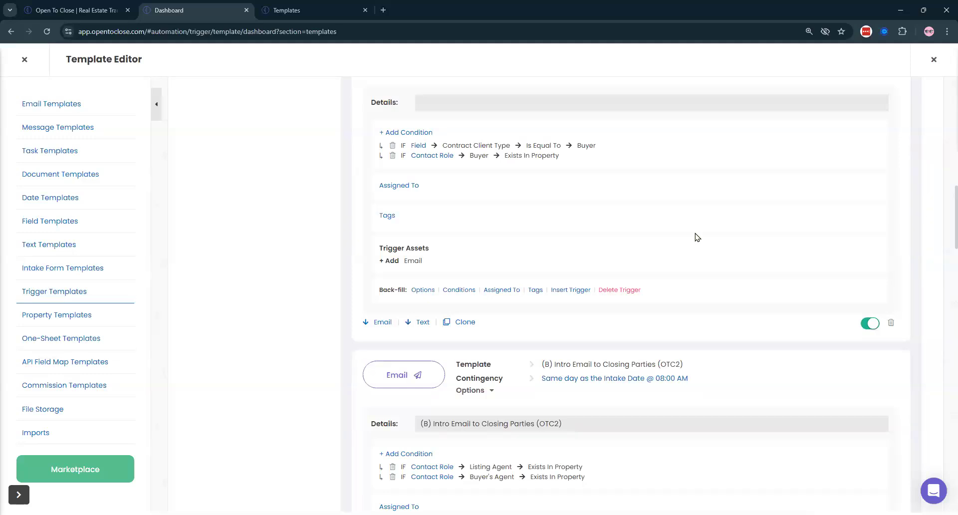
pyautogui.scroll(-3, 697, 237)
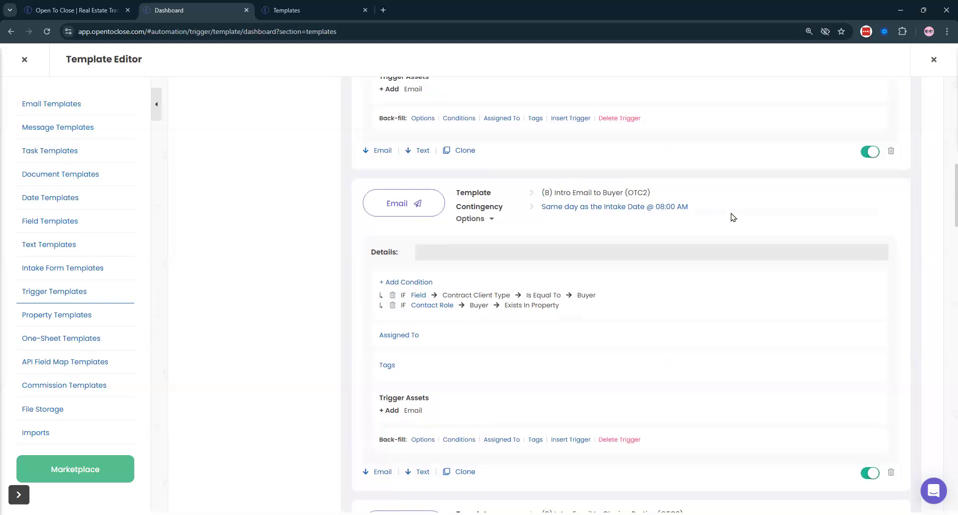
pyautogui.scroll(-2, 665, 284)
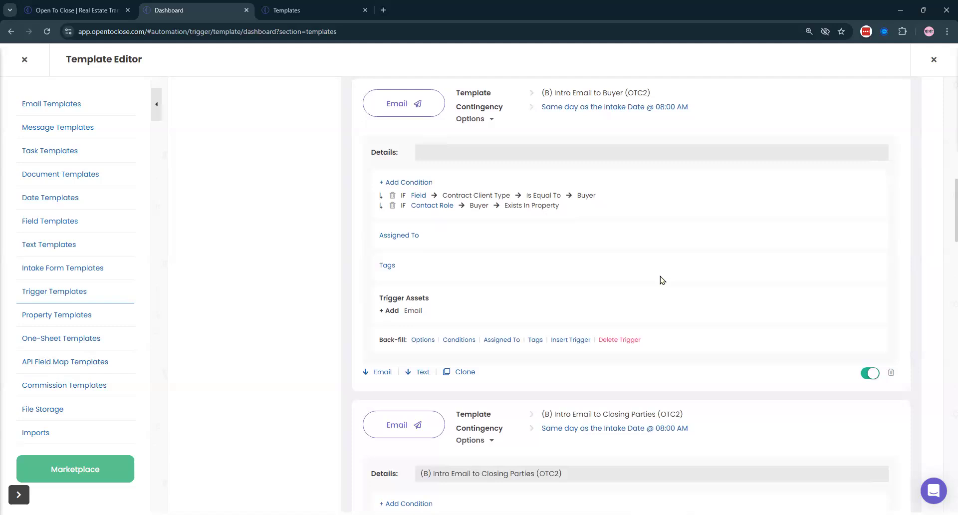
pyautogui.click(282, 10)
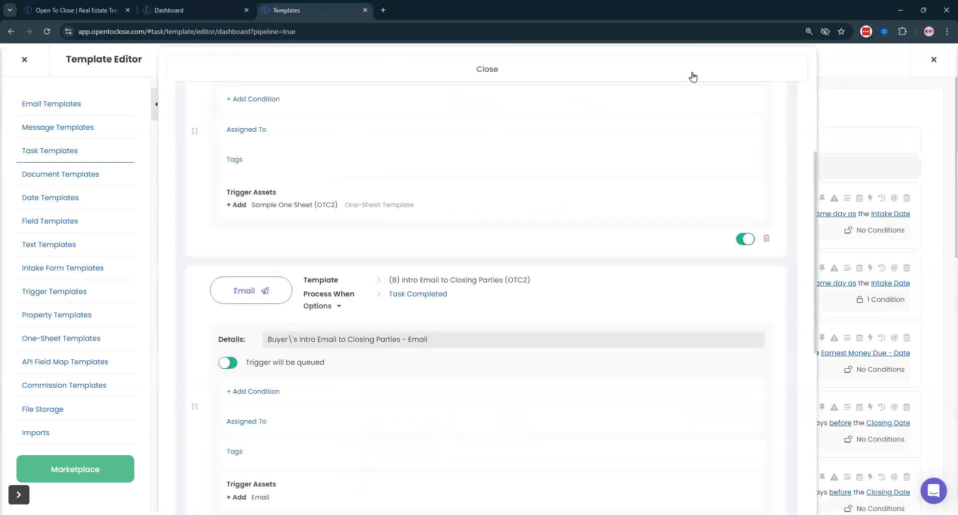
pyautogui.click(477, 69)
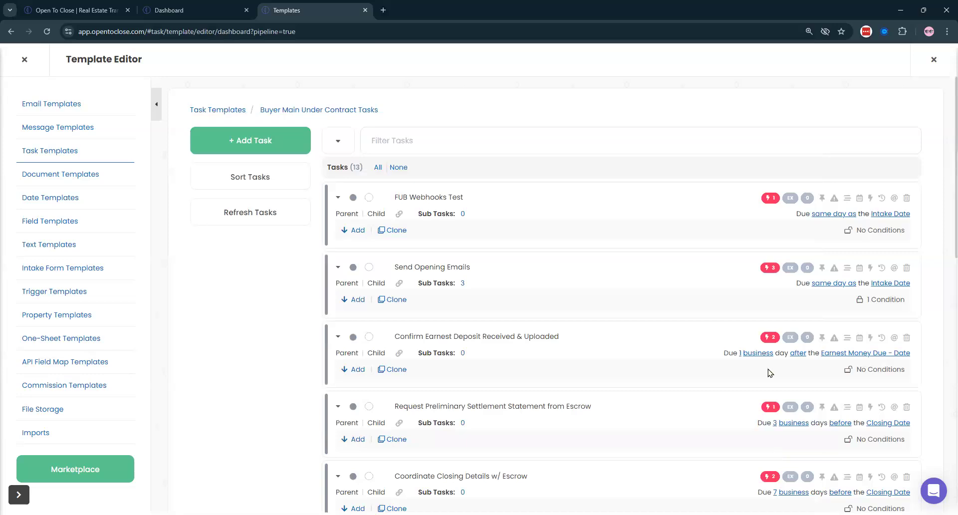
pyautogui.click(176, 7)
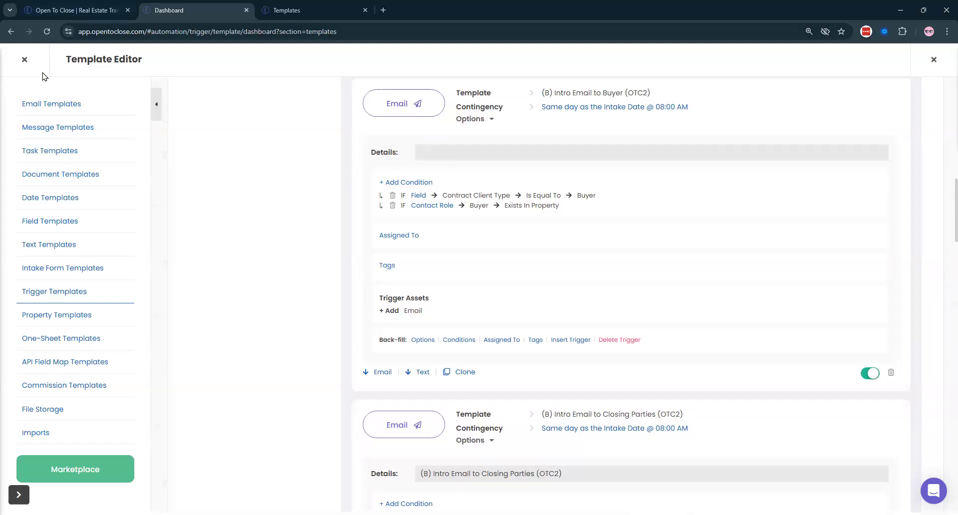
pyautogui.click(24, 60)
pyautogui.click(342, 189)
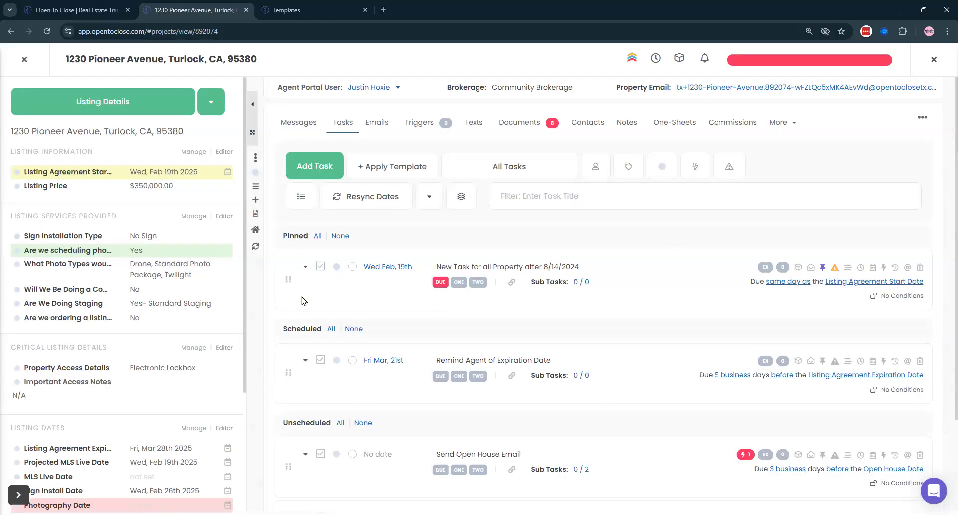
pyautogui.click(803, 63)
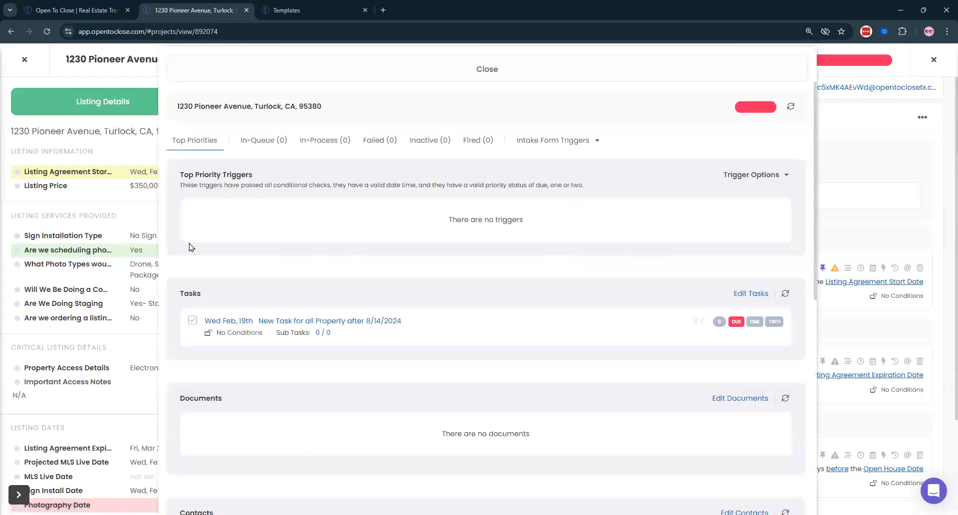
pyautogui.click(434, 73)
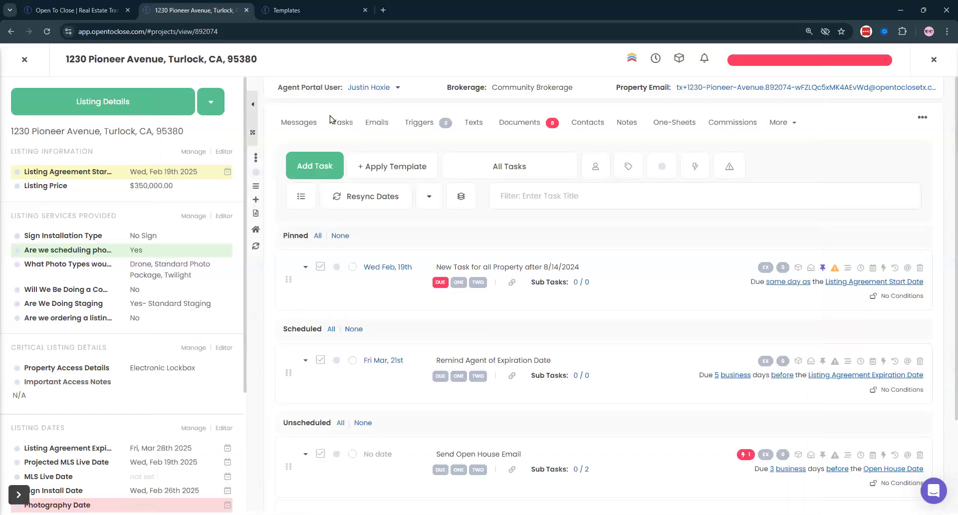
pyautogui.click(828, 61)
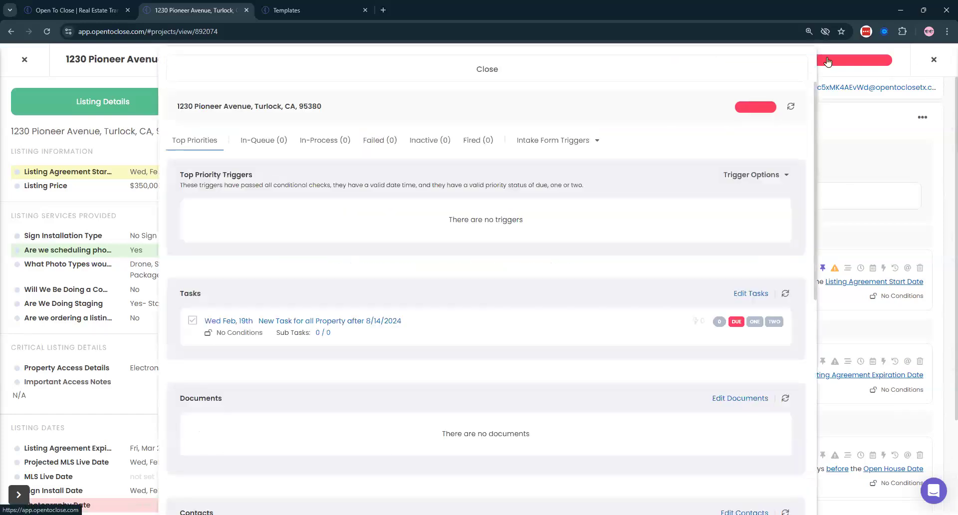
pyautogui.click(24, 61)
# - Close the property and open 123 Ivy Lane, Auburn – Buyer Under Contract
pyautogui.click(25, 63)
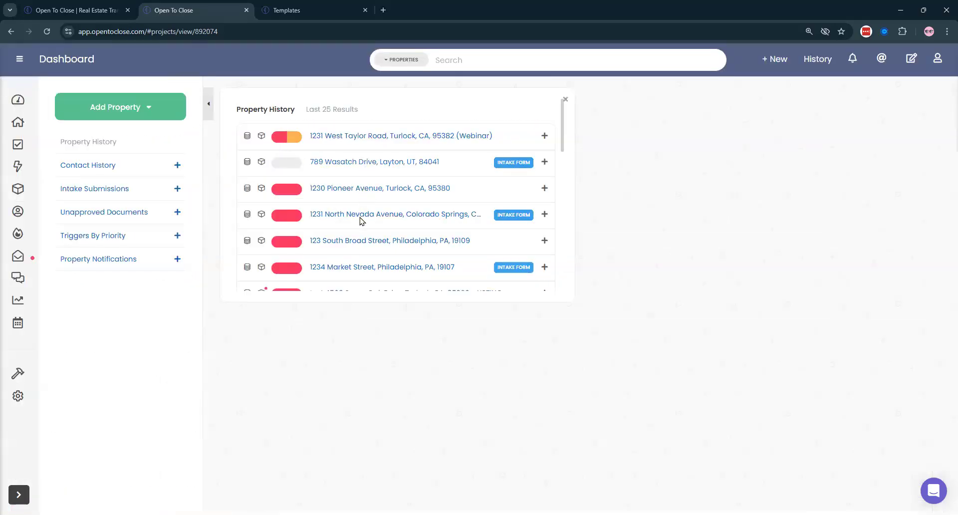
pyautogui.scroll(-1, 354, 248)
pyautogui.scroll(-3, 351, 247)
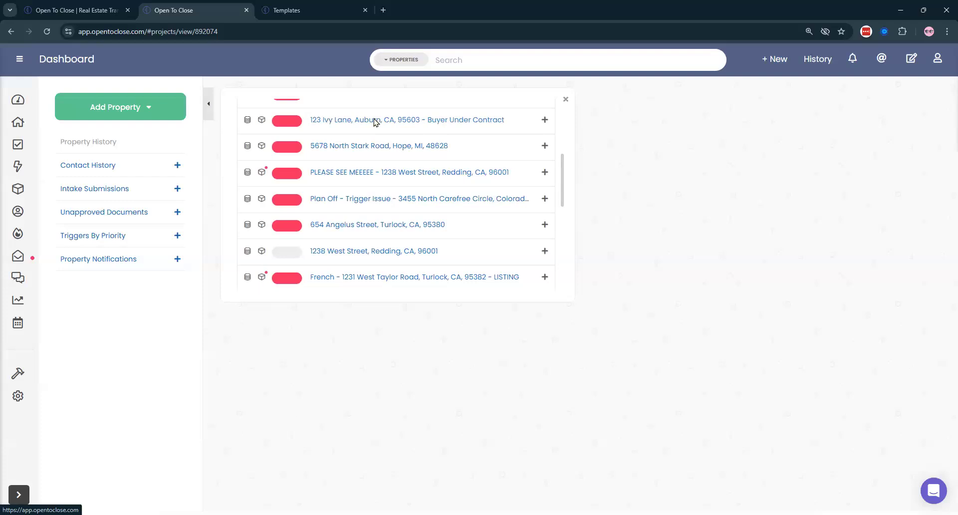
pyautogui.click(374, 122)
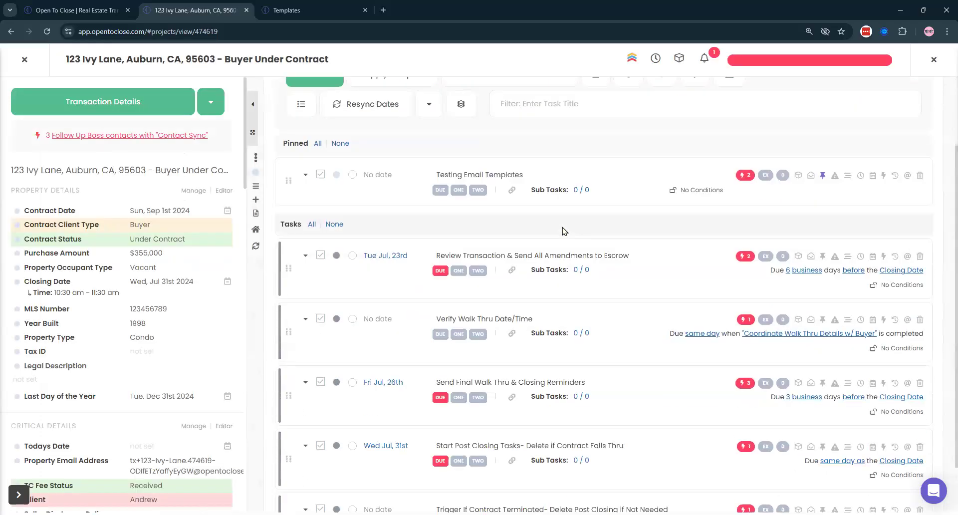
# - Open 123 Ivy Lane's queued triggers and review the Top Priorities list
pyautogui.click(792, 59)
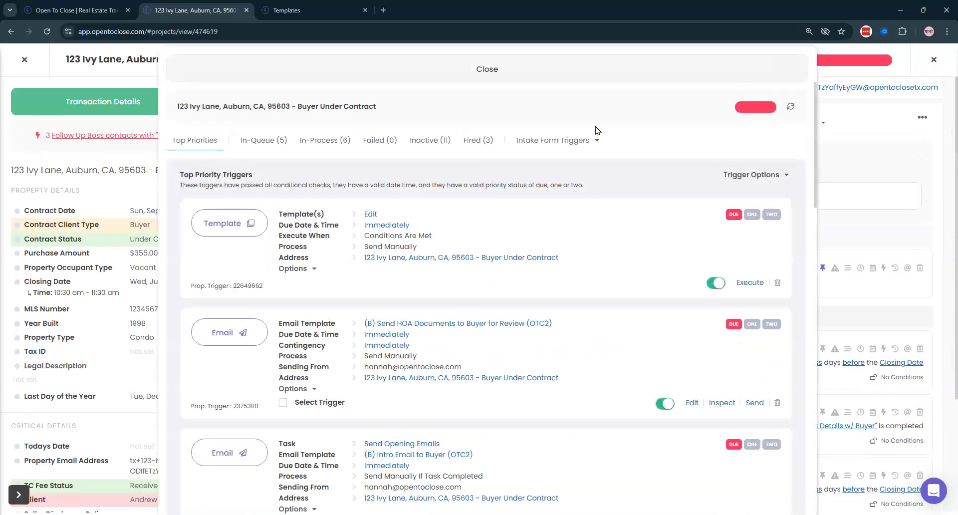
pyautogui.scroll(-1, 455, 210)
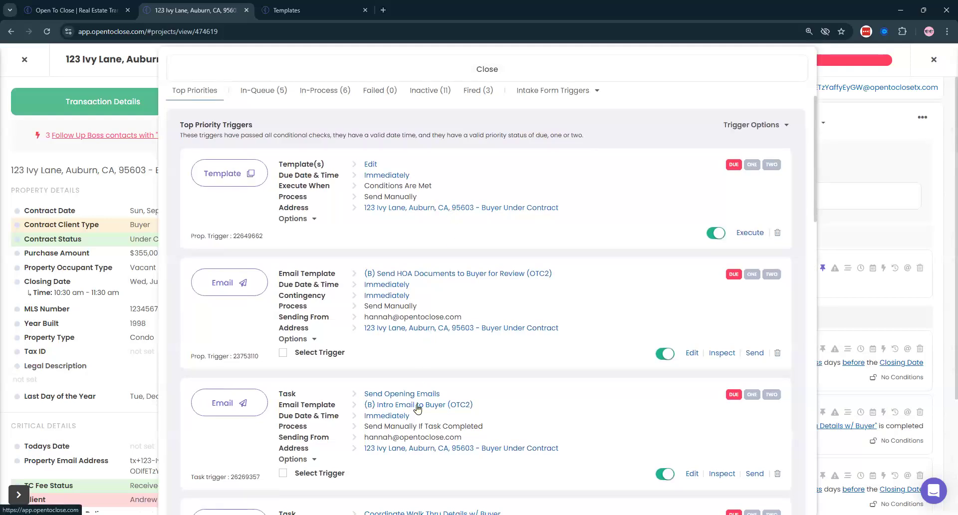
pyautogui.scroll(-2, 435, 388)
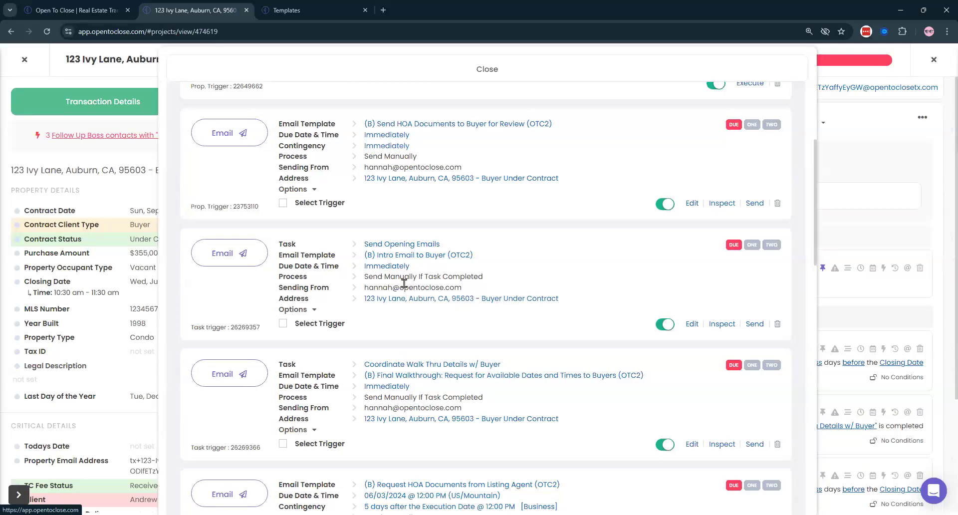
pyautogui.moveTo(364, 276); pyautogui.dragTo(493, 280)
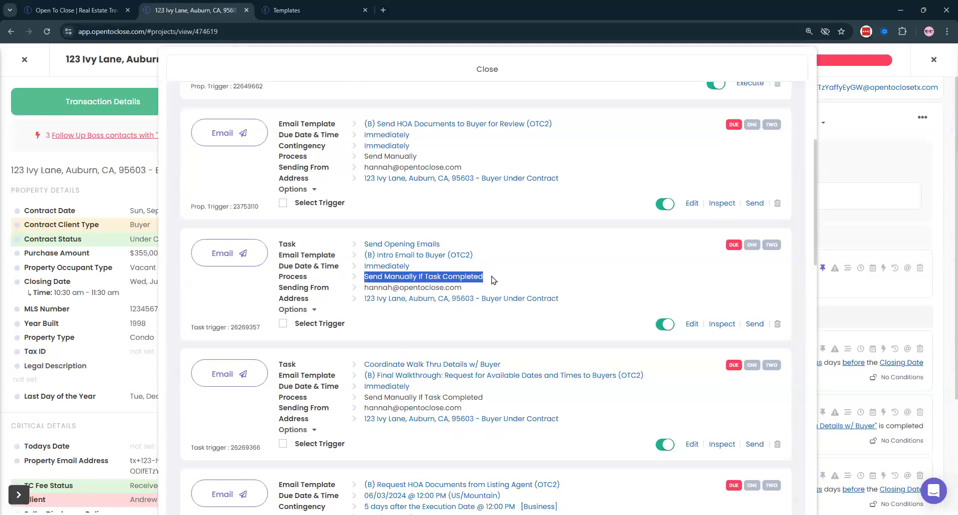
pyautogui.click(645, 142)
pyautogui.scroll(5, 731, 170)
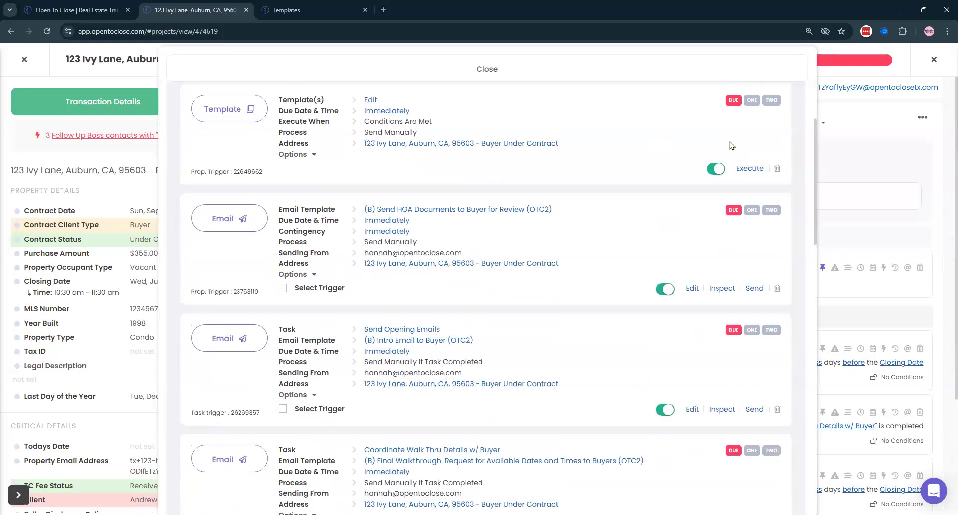
# - Expand all trigger cards to see the HOA Documents email's HOA Addendum and HOA Due Date conditions
pyautogui.click(755, 178)
pyautogui.scroll(-6, 507, 157)
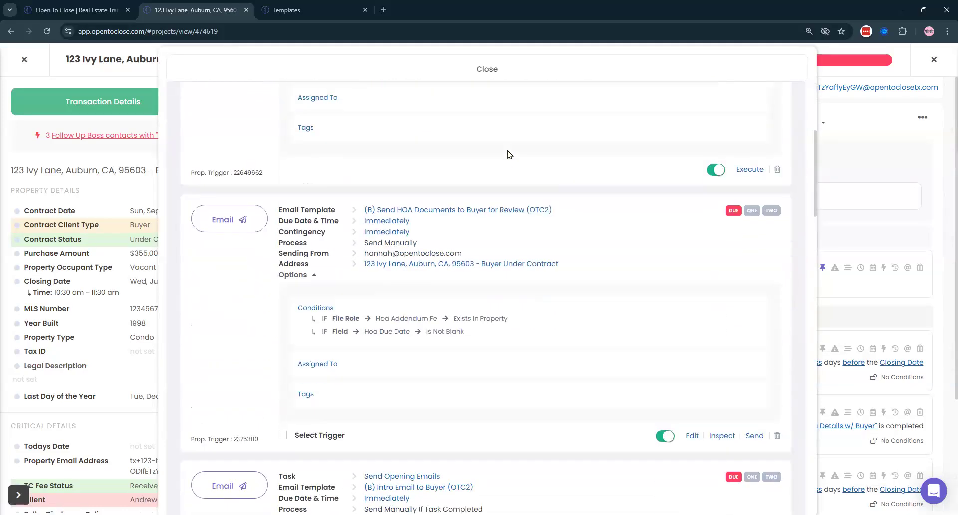
pyautogui.scroll(1, 418, 129)
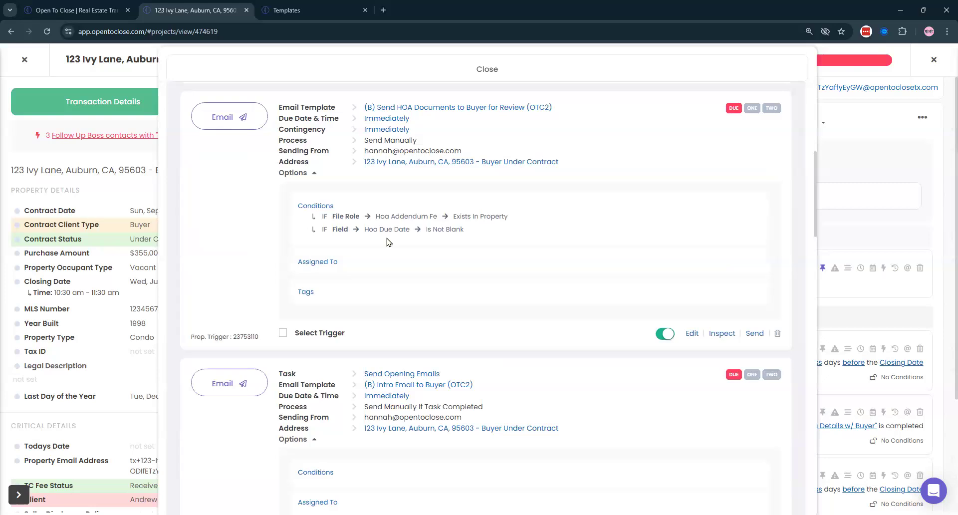
pyautogui.scroll(-1, 389, 243)
pyautogui.moveTo(377, 356); pyautogui.dragTo(555, 367)
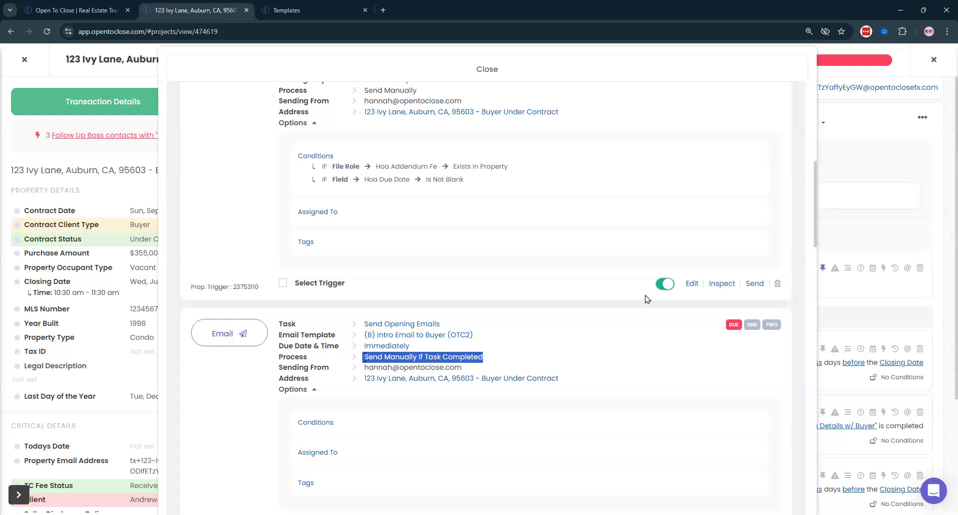
# - Deactivate the Send HOA Documents to Buyer trigger and refresh the trigger list
pyautogui.click(666, 286)
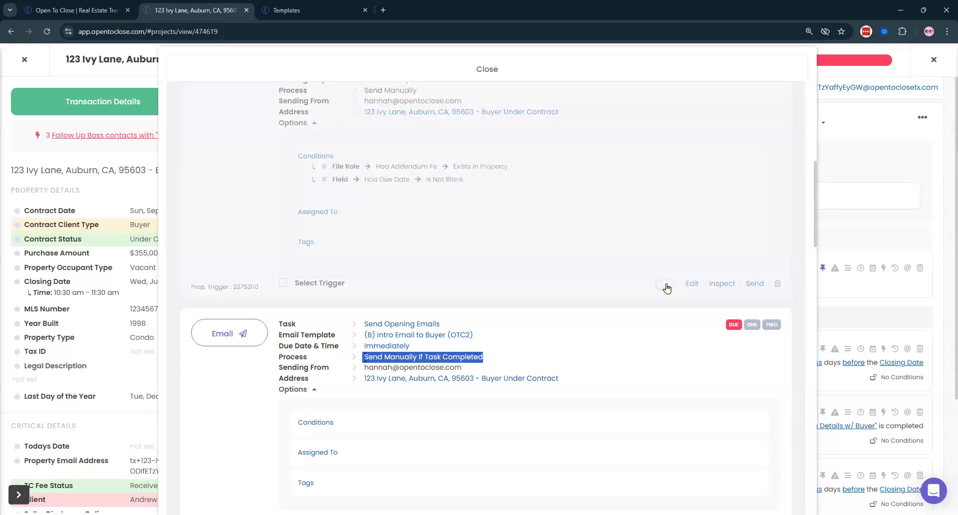
pyautogui.scroll(8, 667, 287)
pyautogui.click(789, 109)
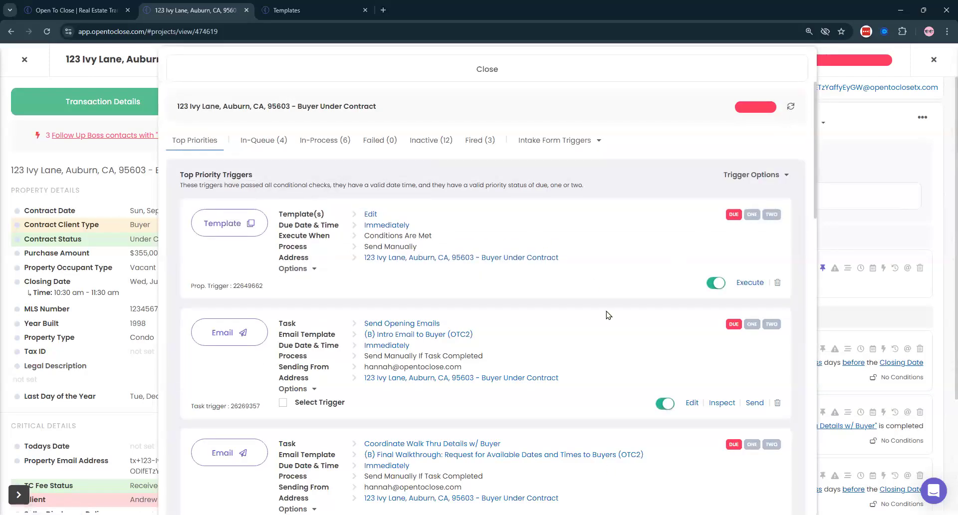
# - Reactivate the trigger from the Inactive tab, confirm it is back In-Queue, and close the window
pyautogui.click(425, 140)
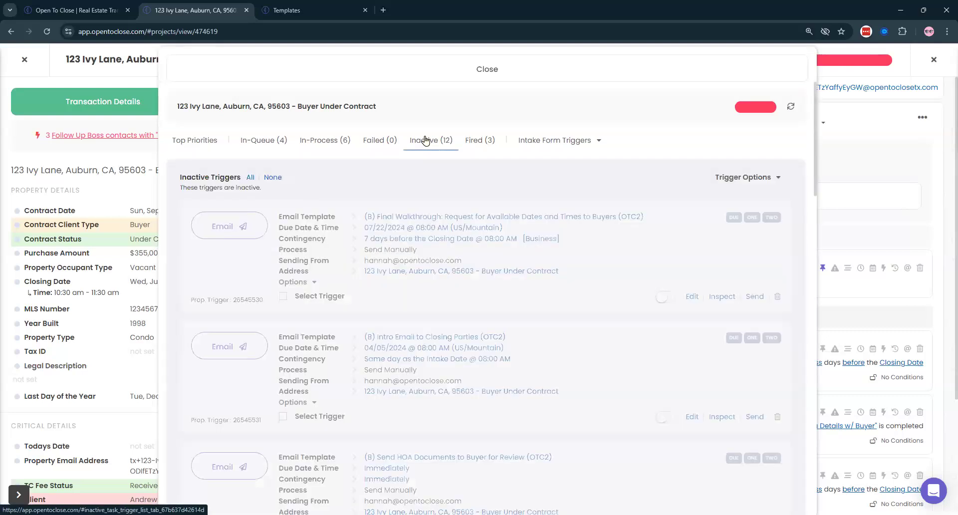
pyautogui.scroll(-5, 434, 180)
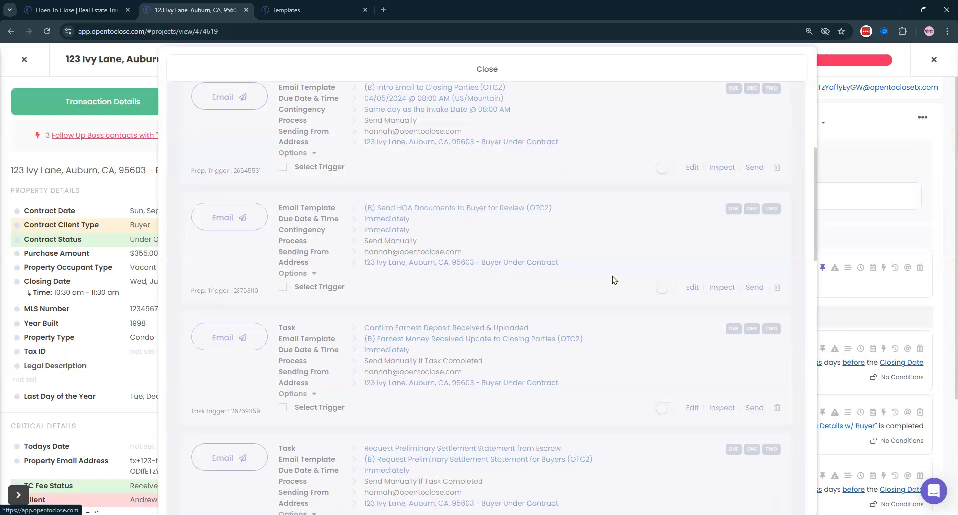
pyautogui.click(663, 288)
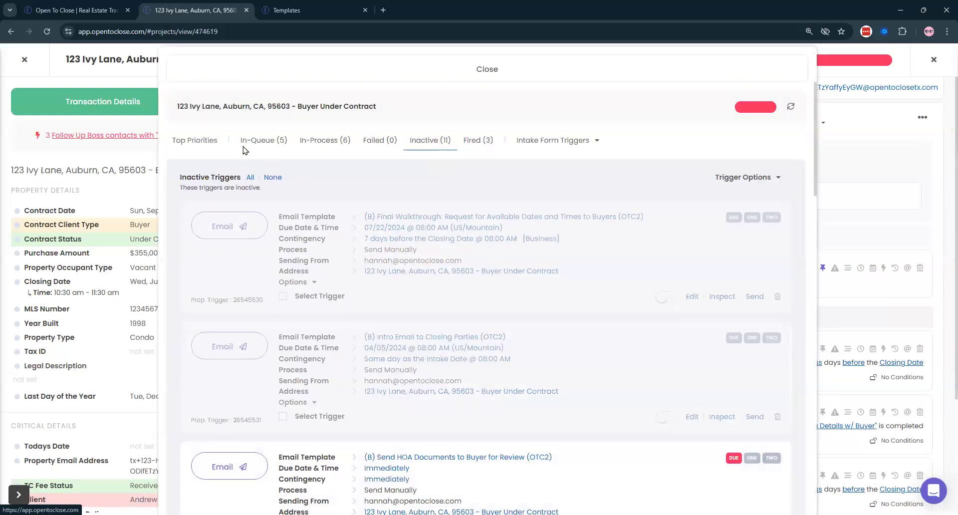
pyautogui.click(257, 142)
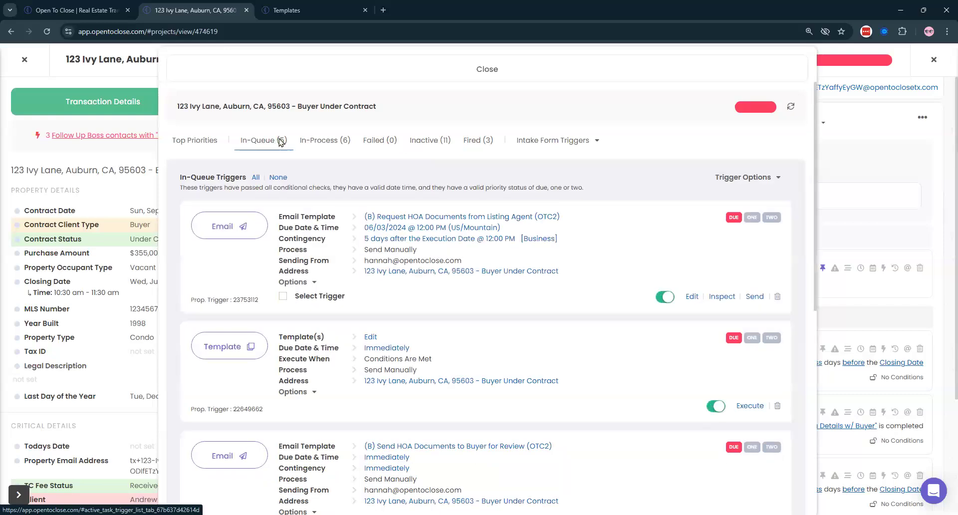
pyautogui.scroll(-4, 385, 251)
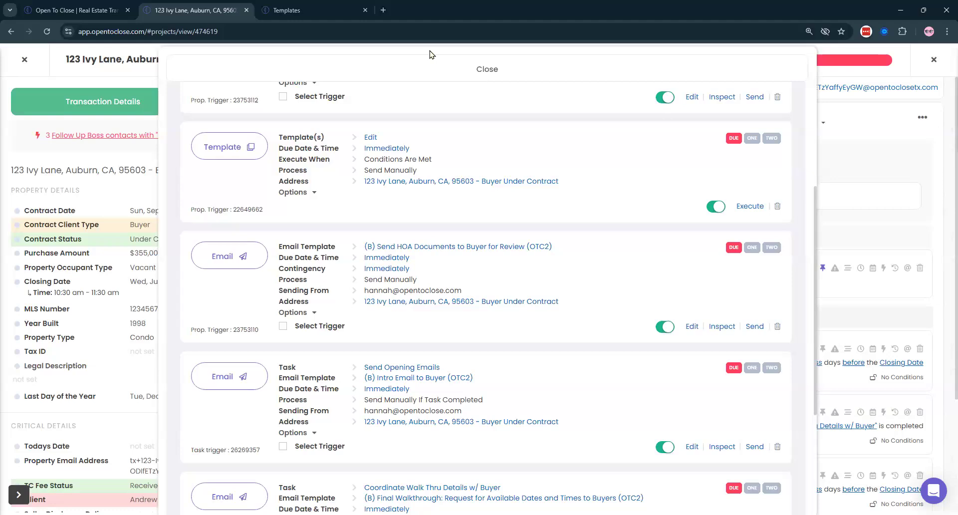
pyautogui.click(412, 71)
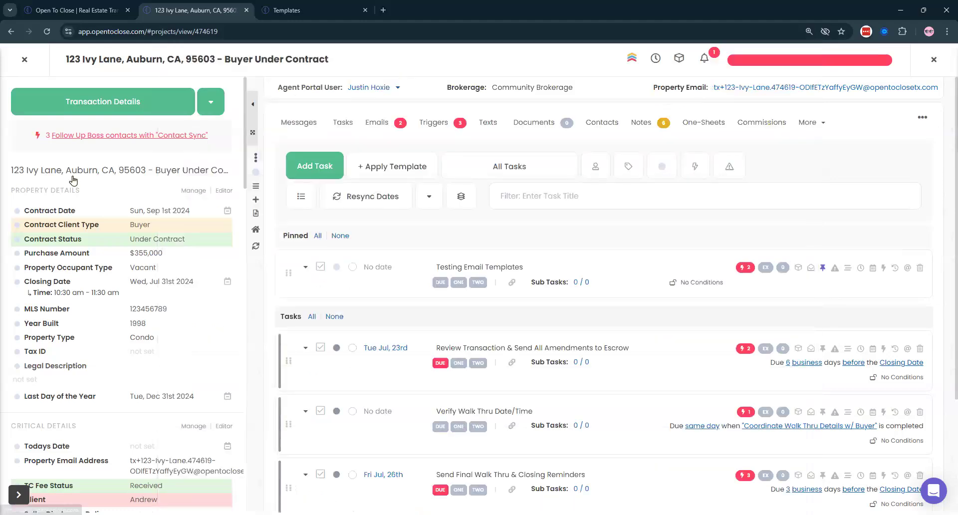
# - Switch the Transaction Details section to Intake Questions and widen the side panel
pyautogui.scroll(-9, 72, 182)
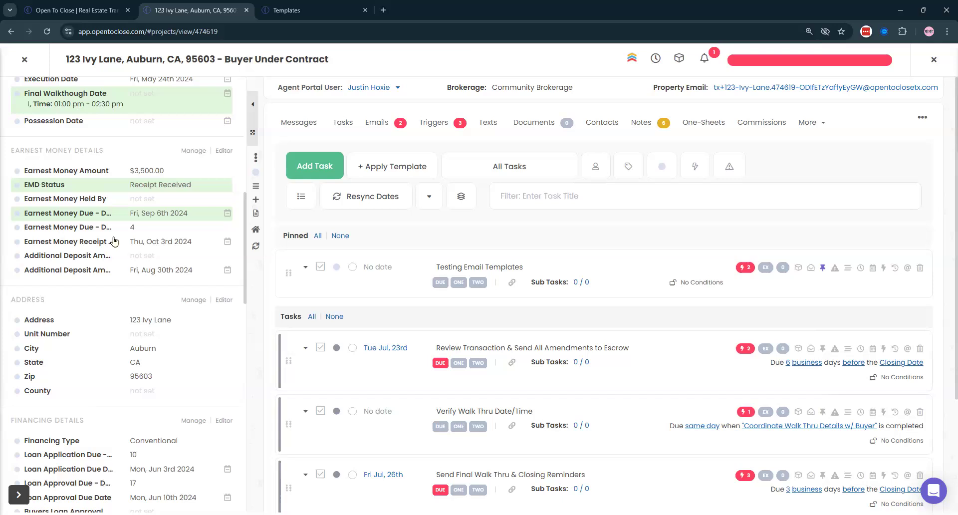
pyautogui.scroll(10, 114, 240)
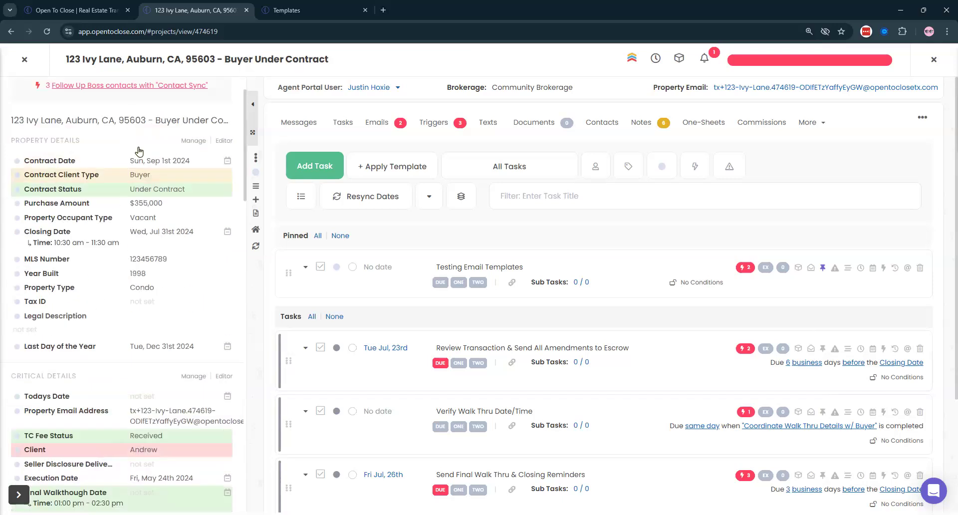
pyautogui.click(94, 101)
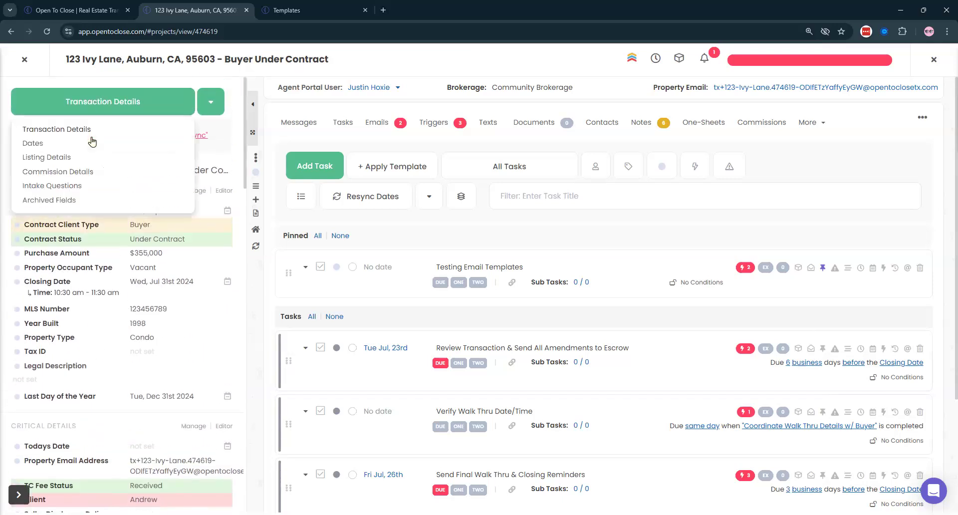
pyautogui.click(52, 188)
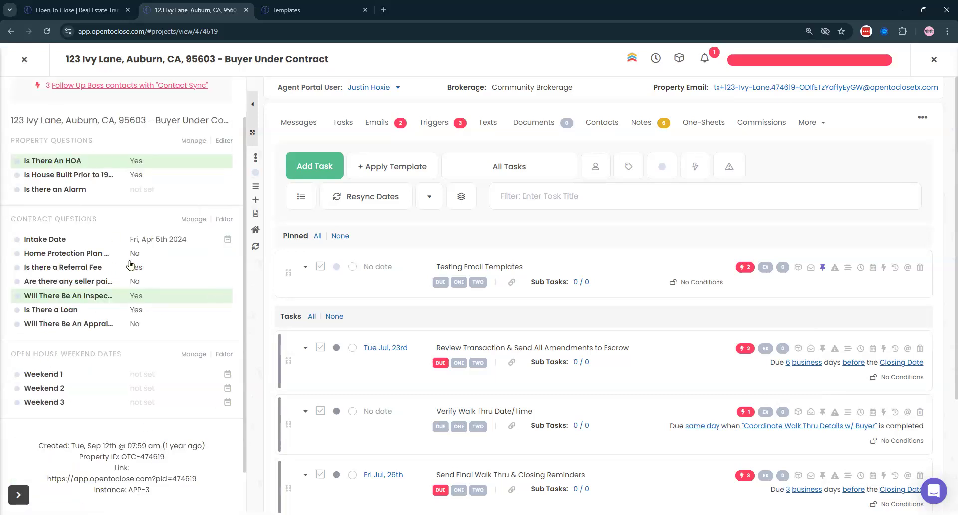
pyautogui.click(253, 134)
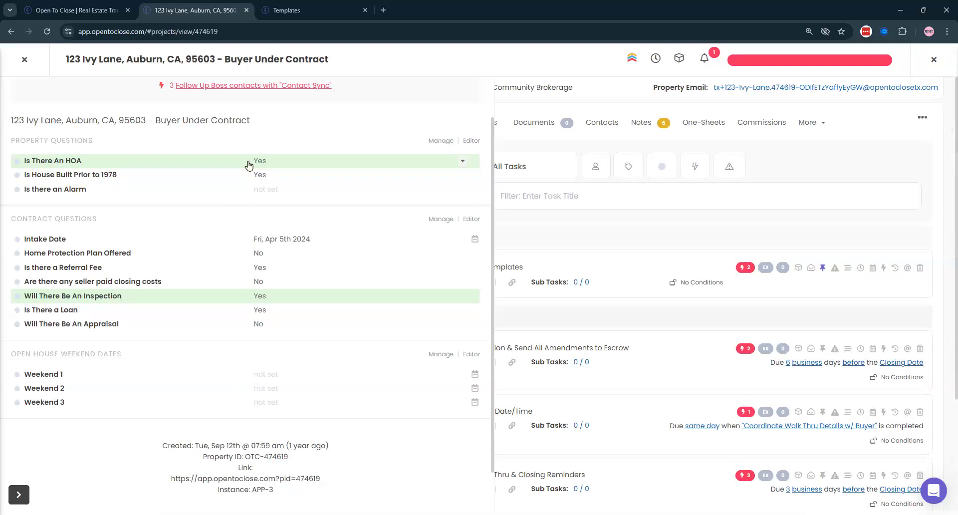
# - Change 'Is There An HOA' from Yes to 'Found Out After Intake Submission' and save
pyautogui.click(258, 164)
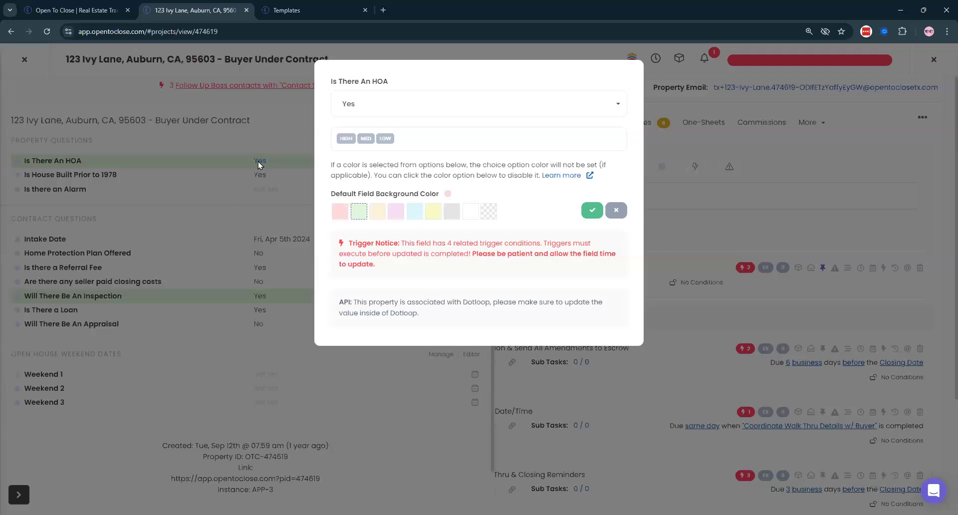
pyautogui.click(382, 103)
pyautogui.click(389, 228)
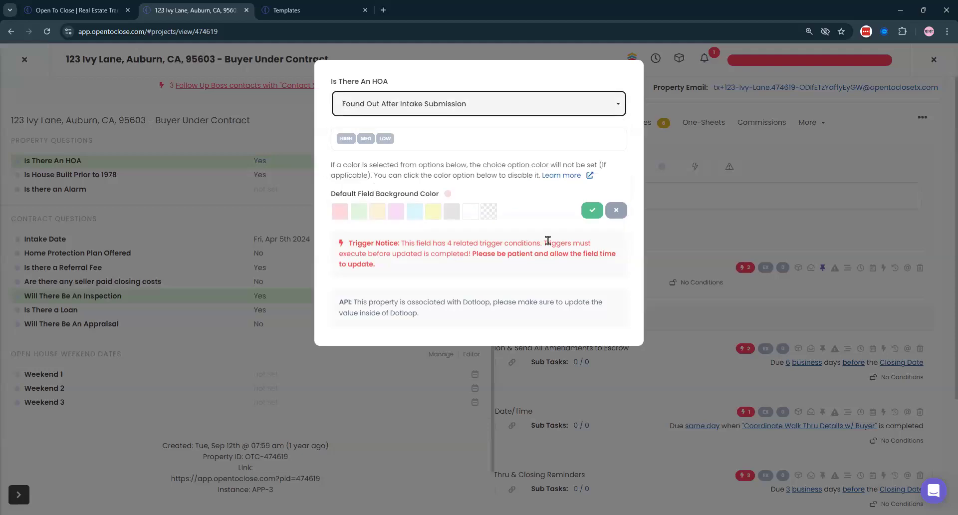
pyautogui.click(592, 210)
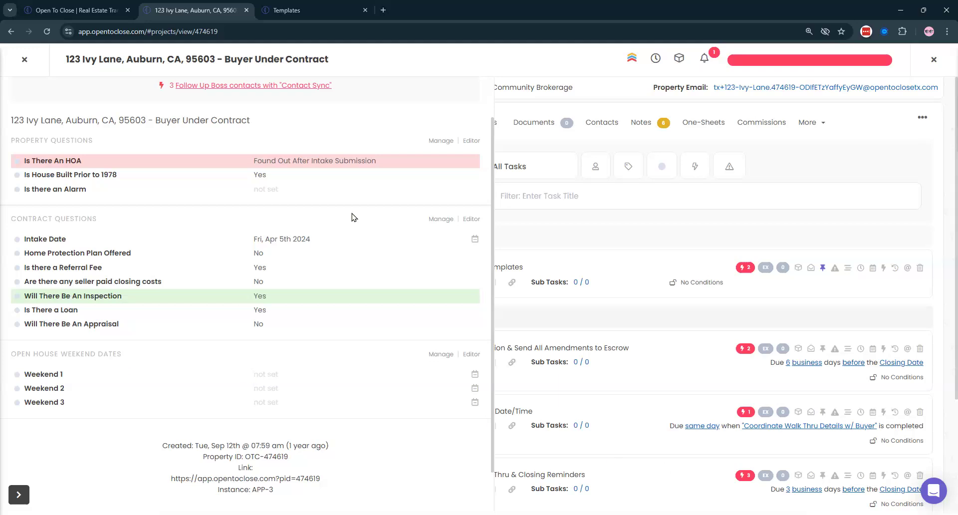
# - Reopen the transaction's triggers window from the red automation status bar in the header
pyautogui.scroll(2, 352, 214)
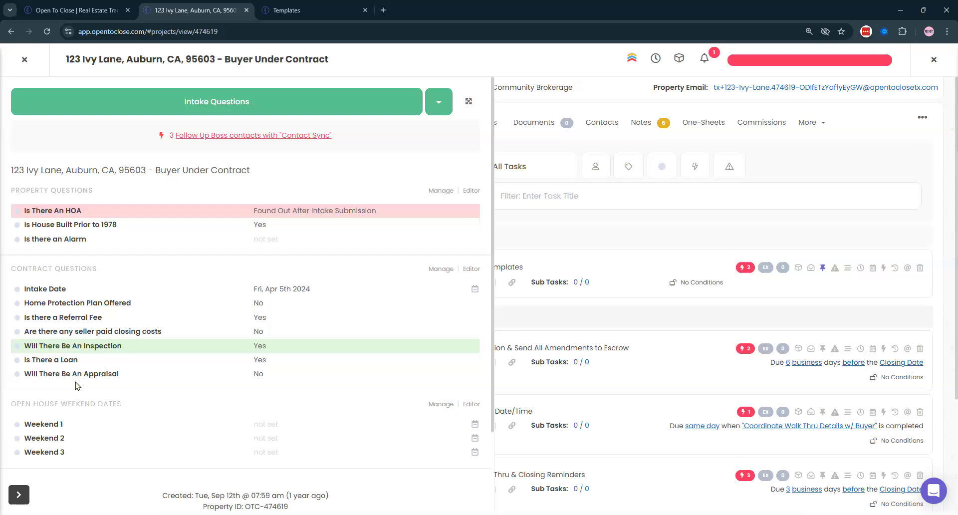
pyautogui.click(766, 61)
# - View the Intake Submission triggers with all conditions and actions expanded, then close the window
pyautogui.click(549, 141)
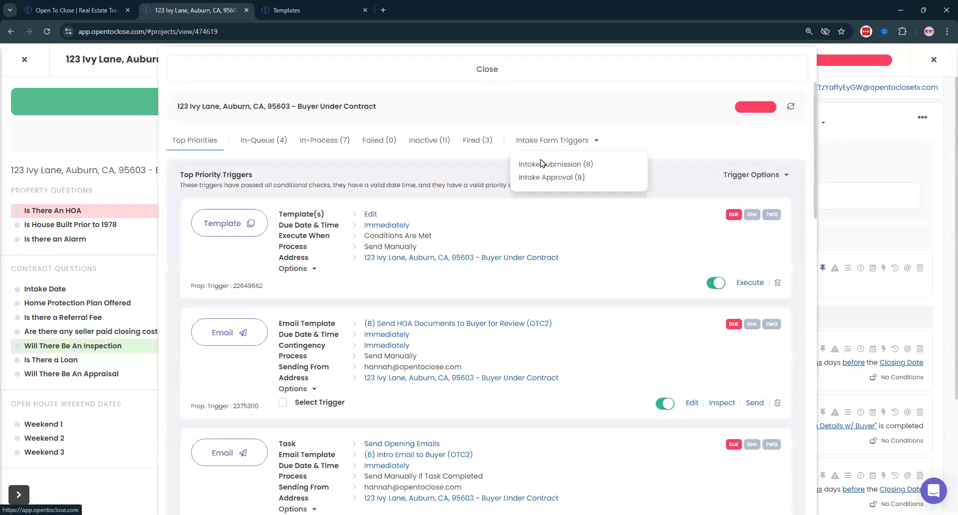
pyautogui.click(534, 167)
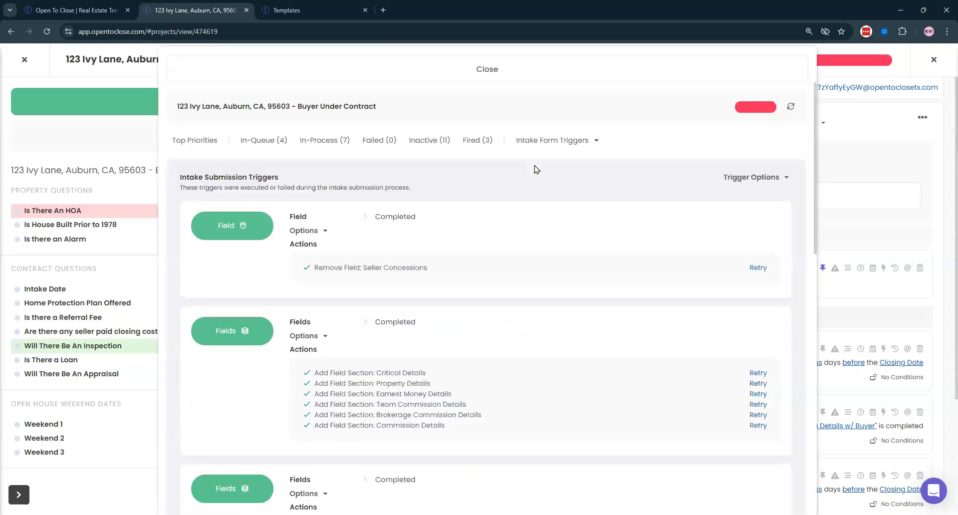
pyautogui.click(549, 145)
pyautogui.click(741, 180)
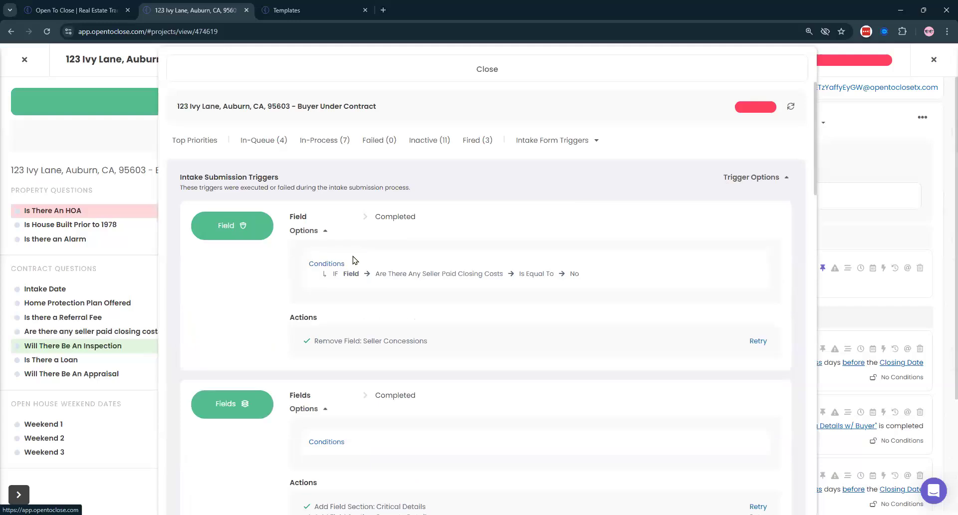
pyautogui.scroll(-10, 351, 261)
pyautogui.scroll(-2, 347, 263)
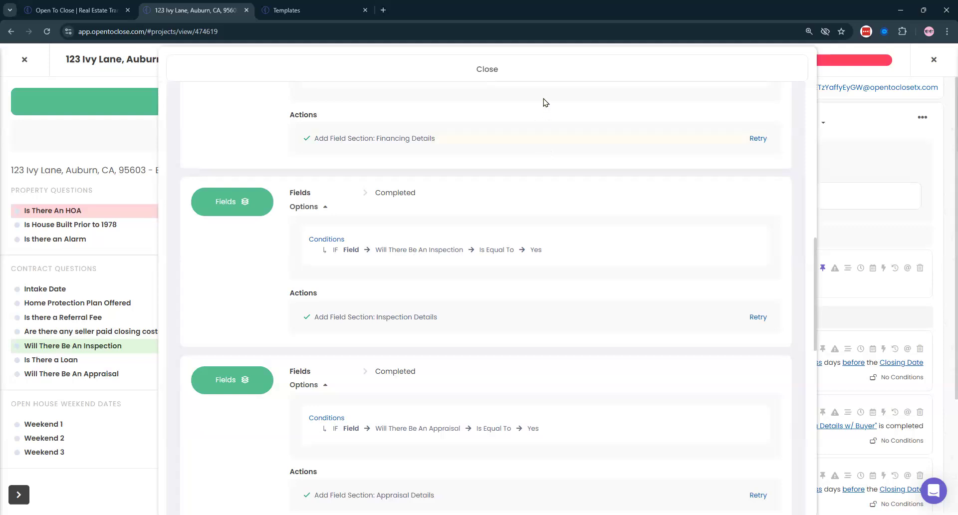
pyautogui.click(509, 71)
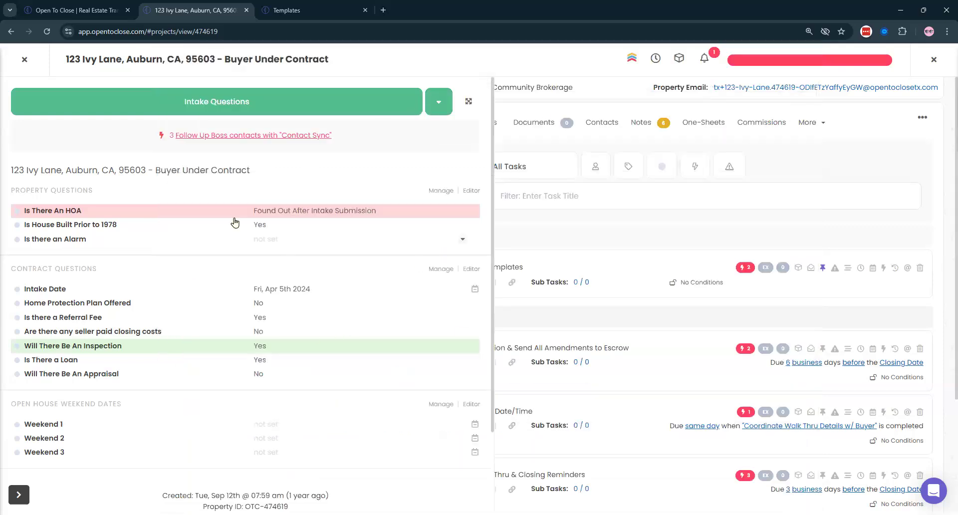
# - Check the Inspection Details trigger's condition under Intake Submission triggers, then return to the dashboard
pyautogui.click(468, 102)
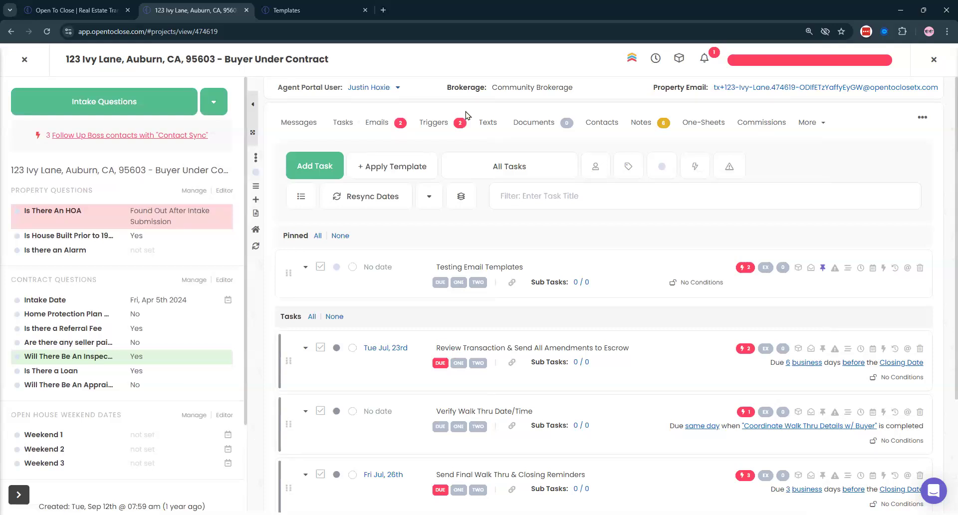
pyautogui.click(452, 122)
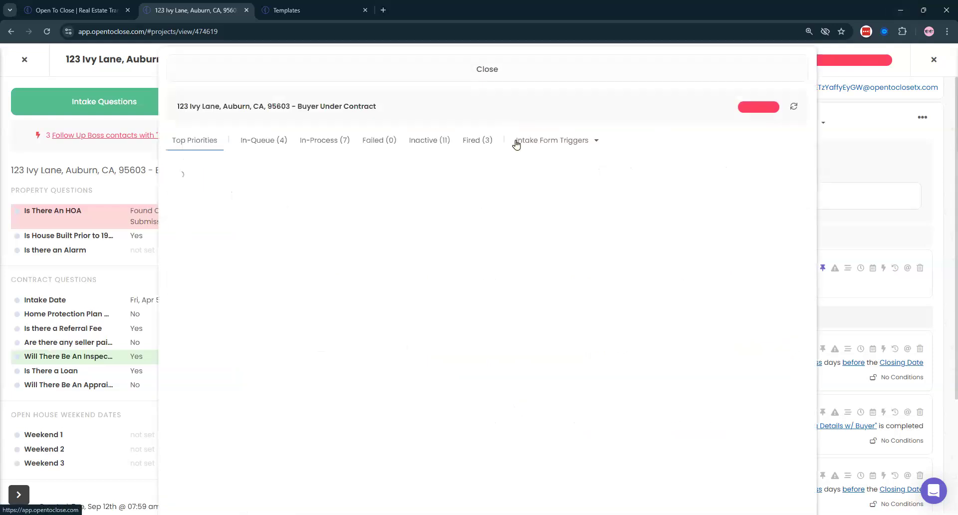
pyautogui.click(522, 141)
pyautogui.click(530, 159)
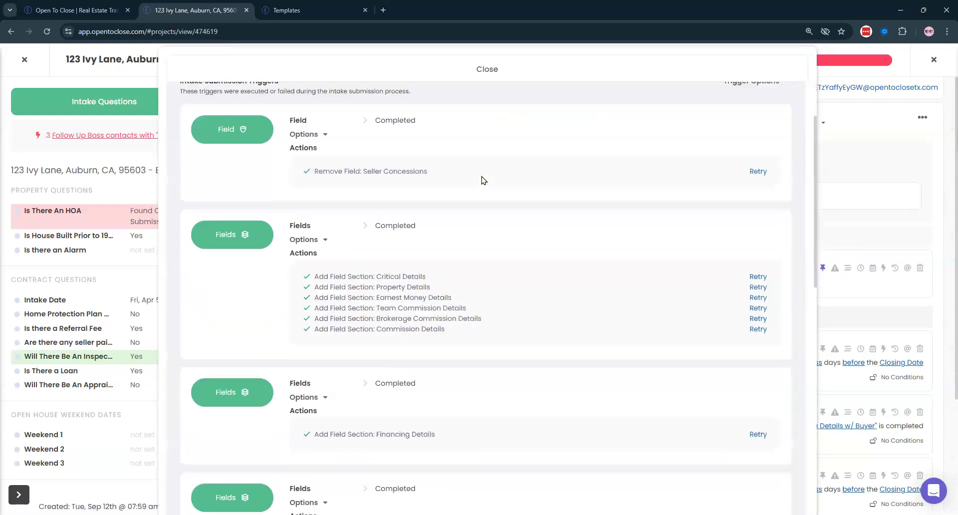
pyautogui.scroll(-6, 483, 180)
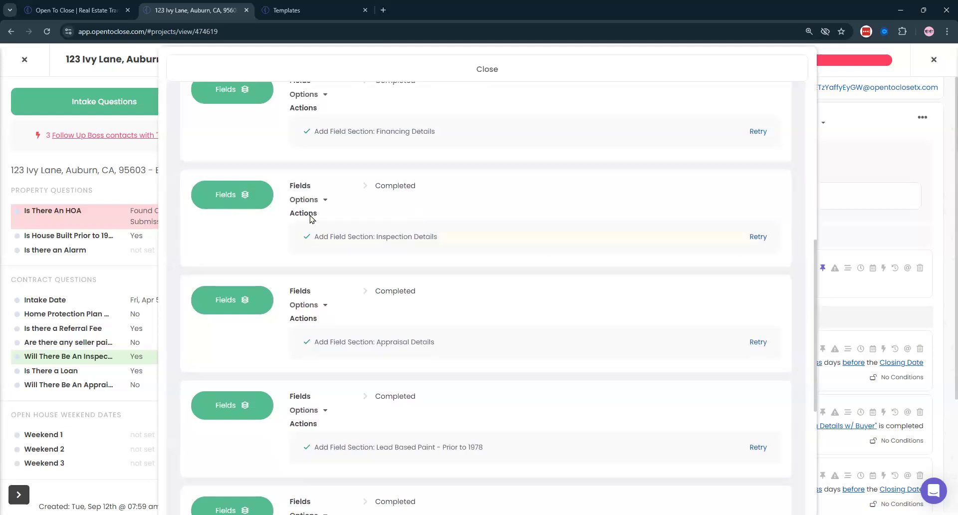
pyautogui.click(319, 200)
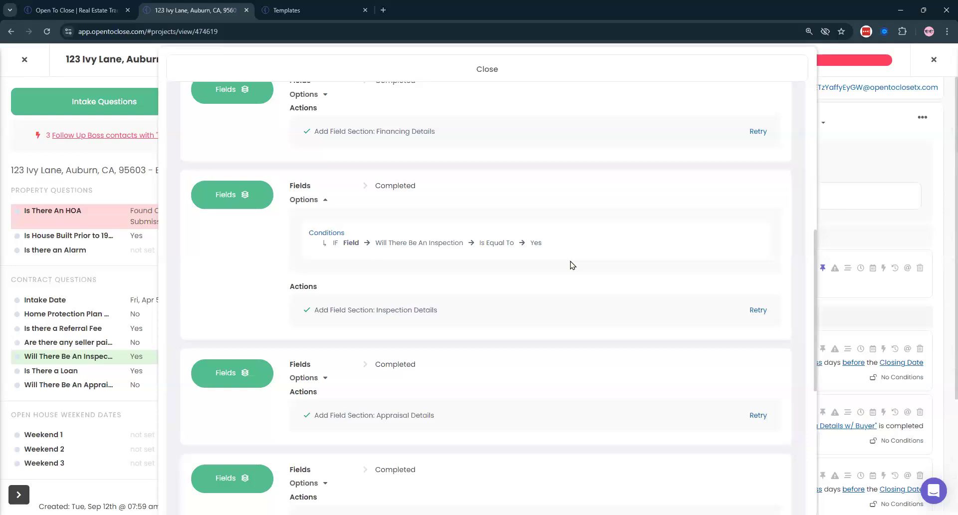
pyautogui.scroll(8, 556, 245)
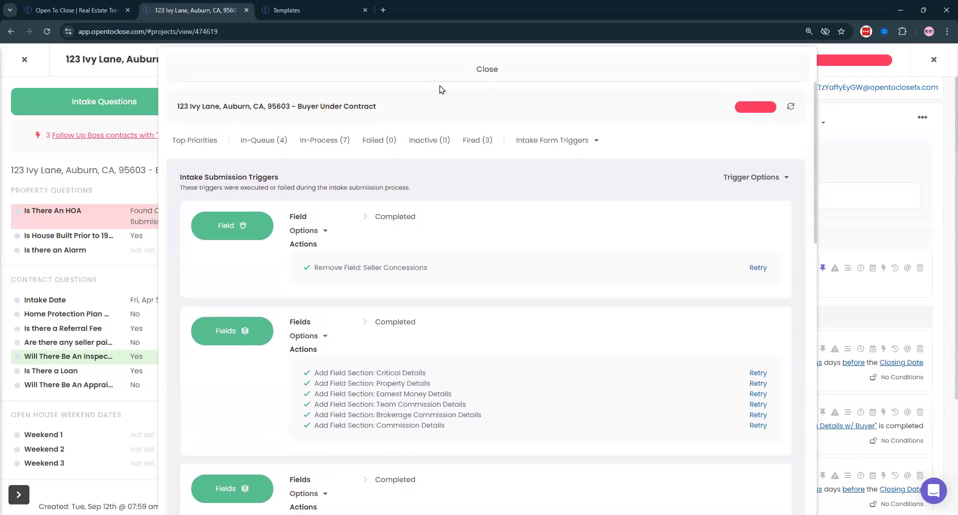
pyautogui.click(150, 220)
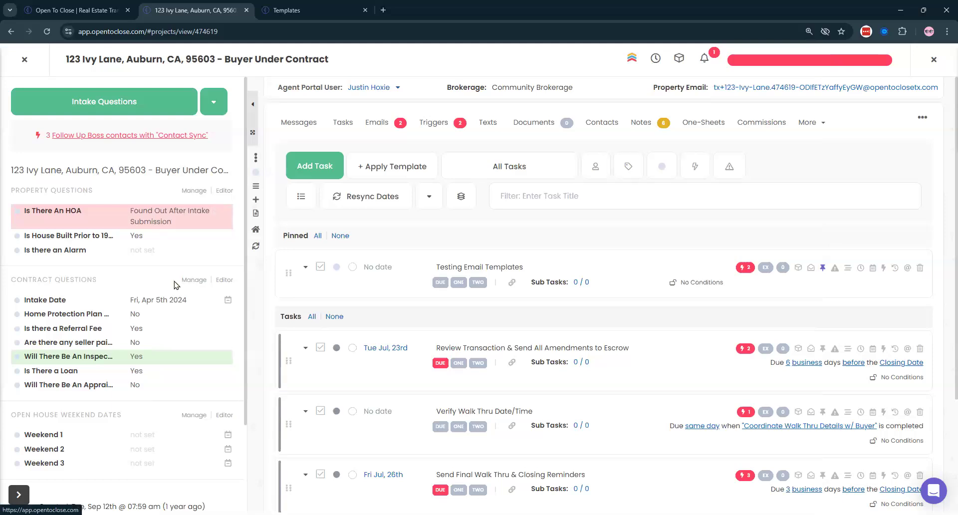
pyautogui.click(24, 59)
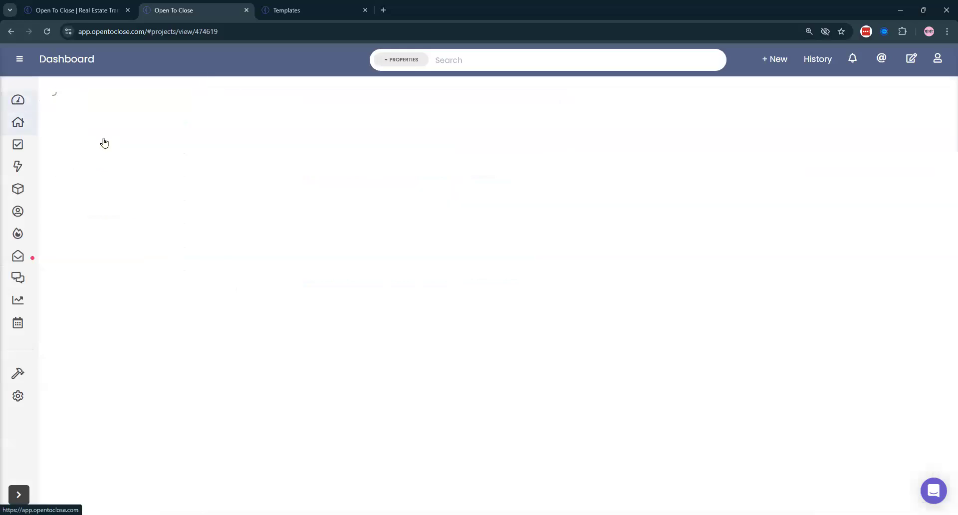
# - Close the Templates browser tab and remove the Property History widget from the dashboard
pyautogui.click(357, 10)
pyautogui.click(365, 10)
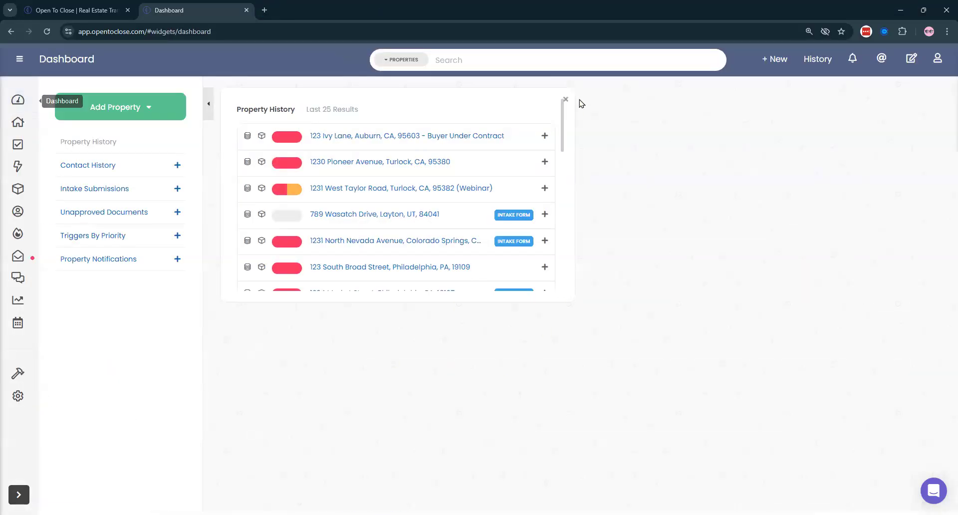
pyautogui.click(565, 100)
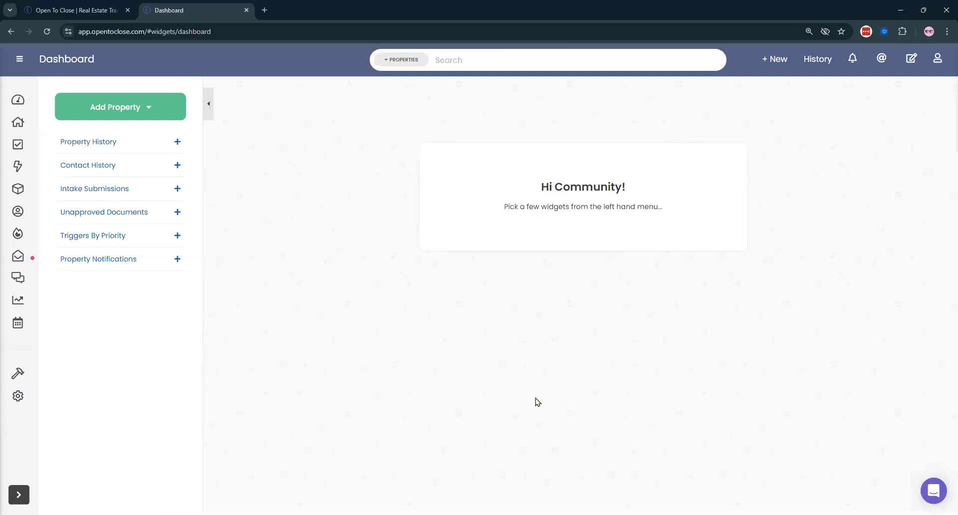
# - Open and dismiss the help panel, then switch to the opentoclose.com homepage tab
pyautogui.click(933, 491)
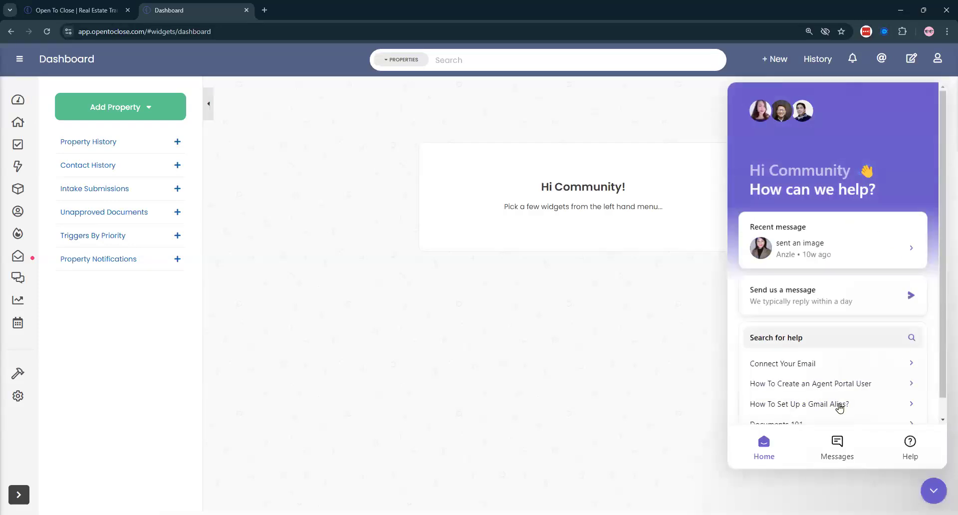
pyautogui.click(927, 494)
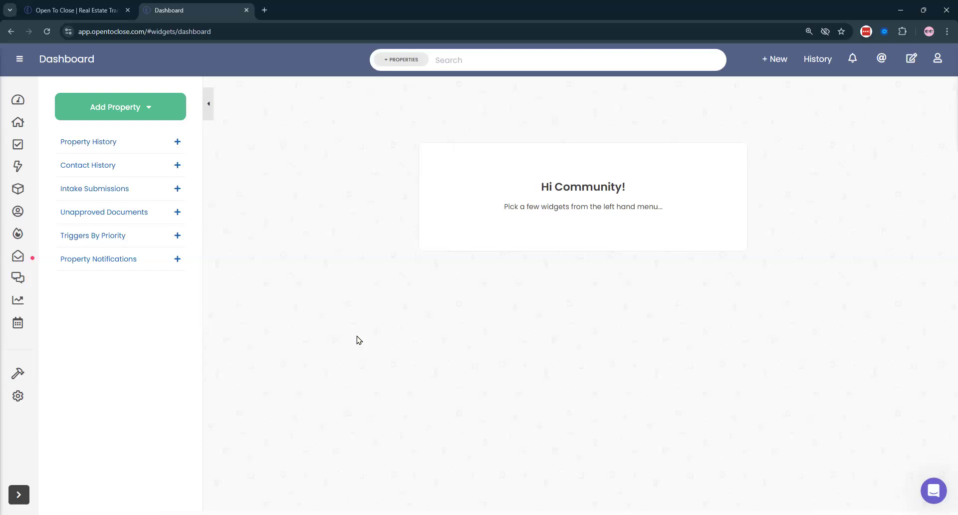
pyautogui.click(94, 10)
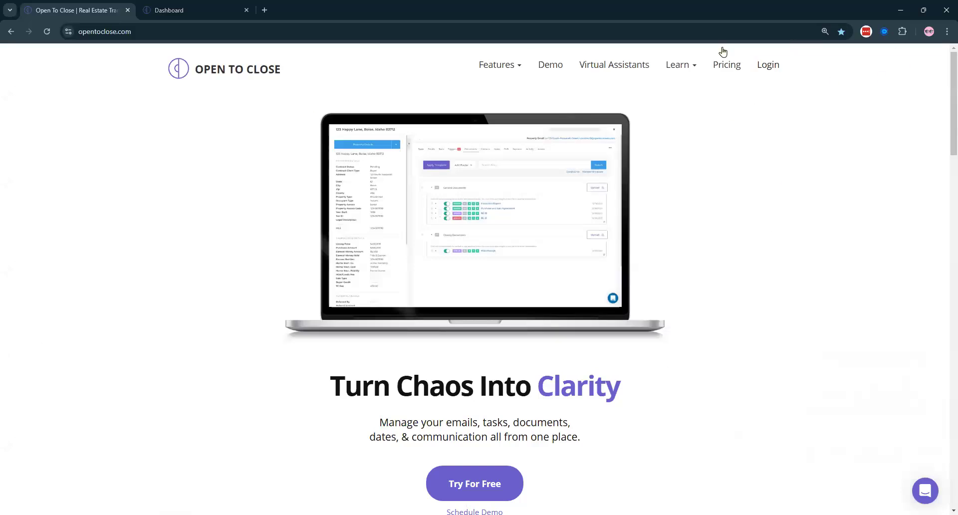
pyautogui.click(675, 68)
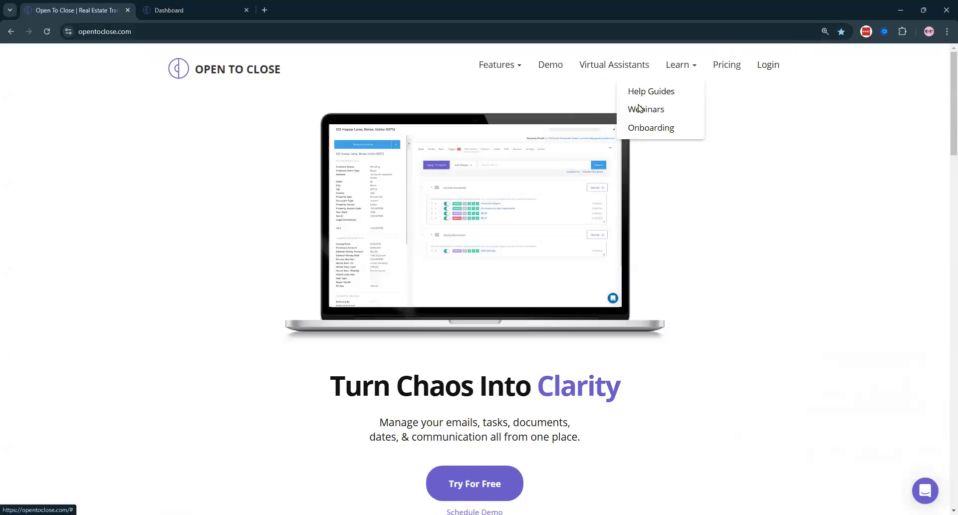
pyautogui.click(639, 109)
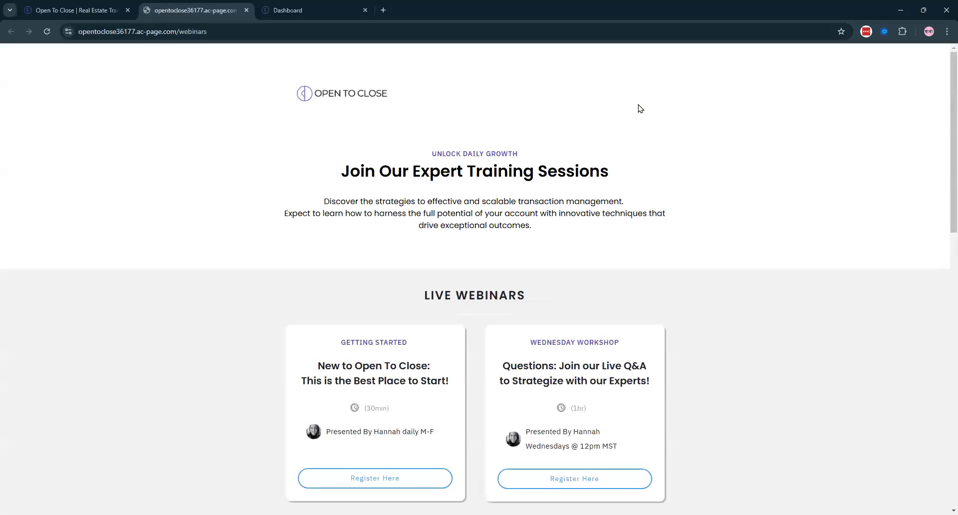
pyautogui.scroll(-3, 582, 162)
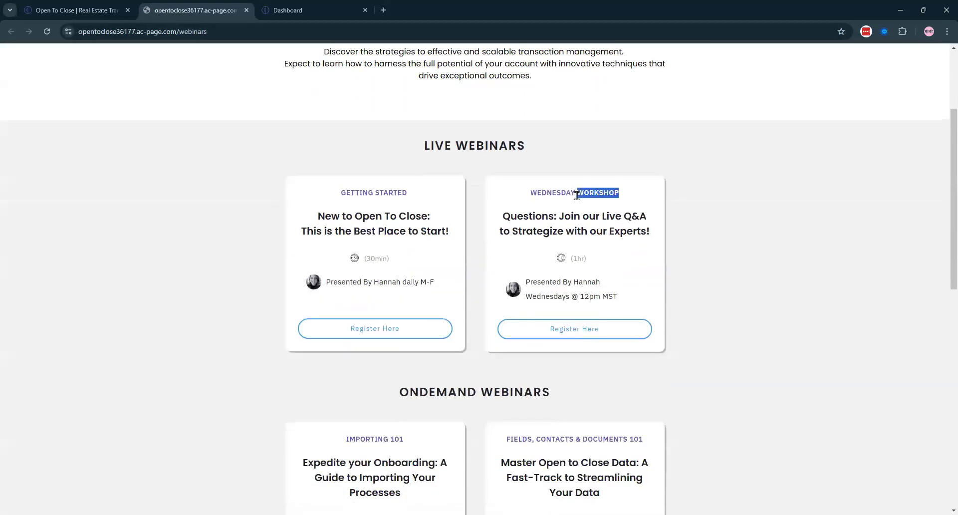
pyautogui.tripleClick(577, 195)
pyautogui.tripleClick(376, 193)
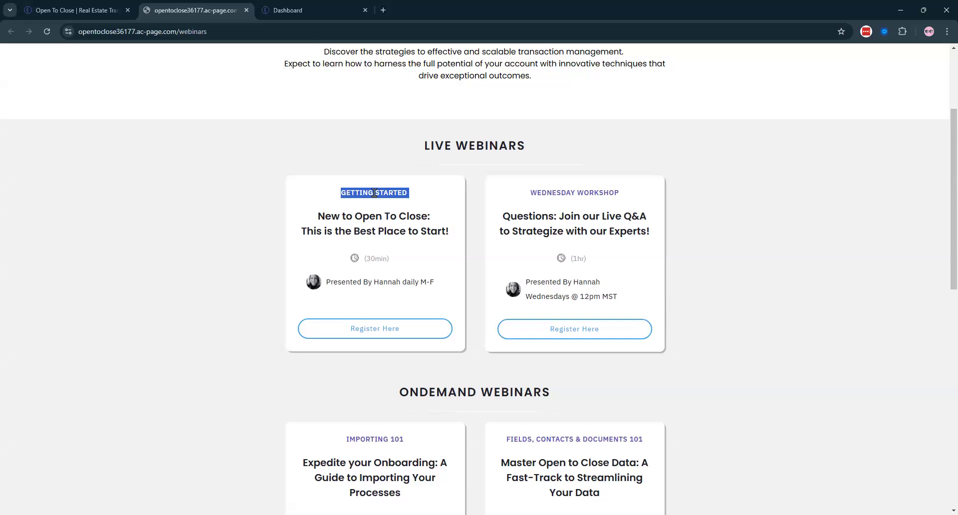
pyautogui.scroll(-6, 434, 156)
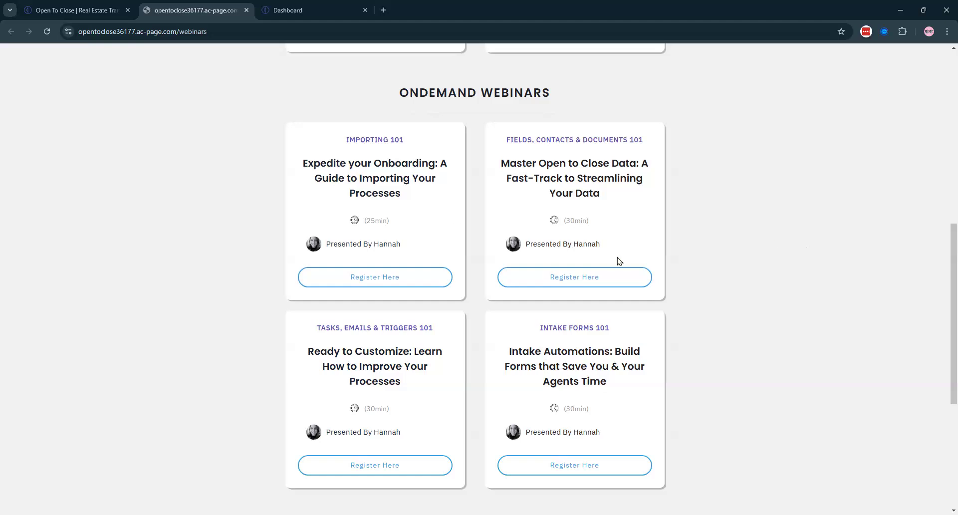
pyautogui.scroll(10, 577, 273)
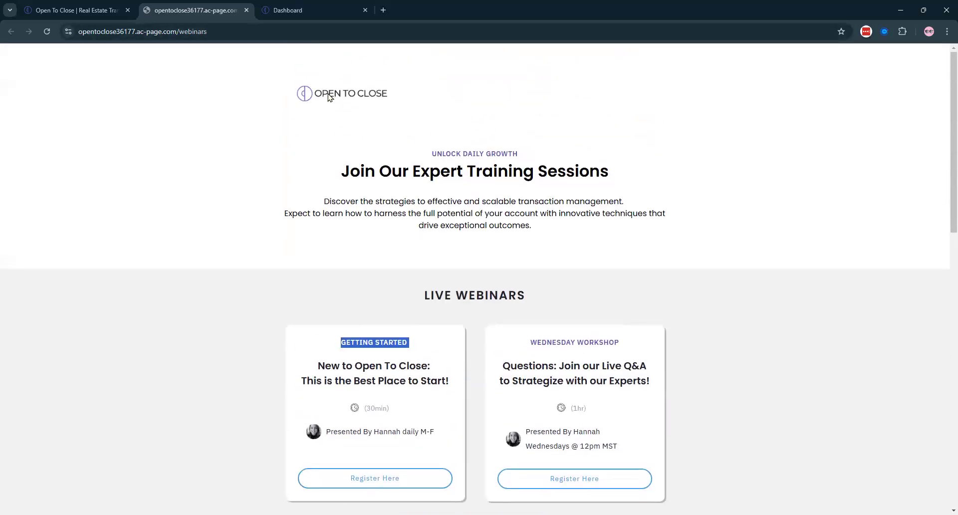
pyautogui.click(247, 10)
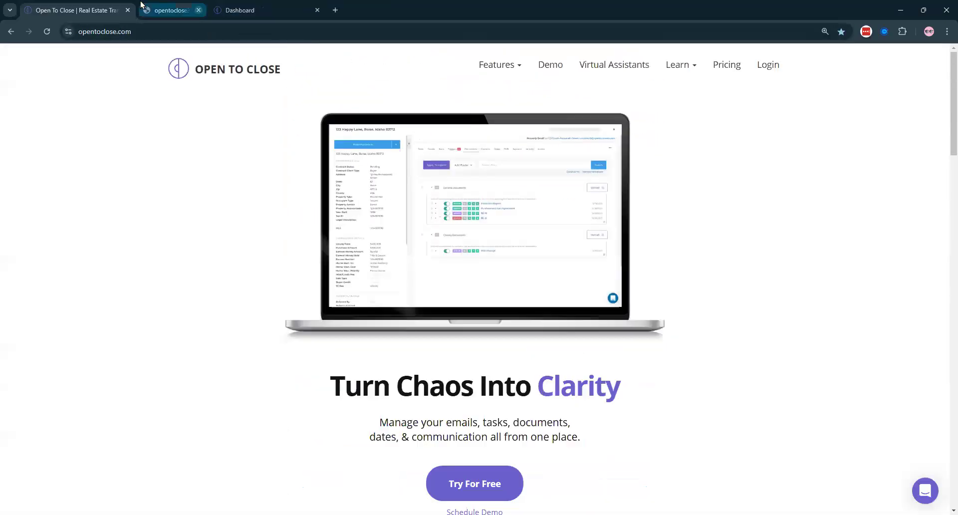